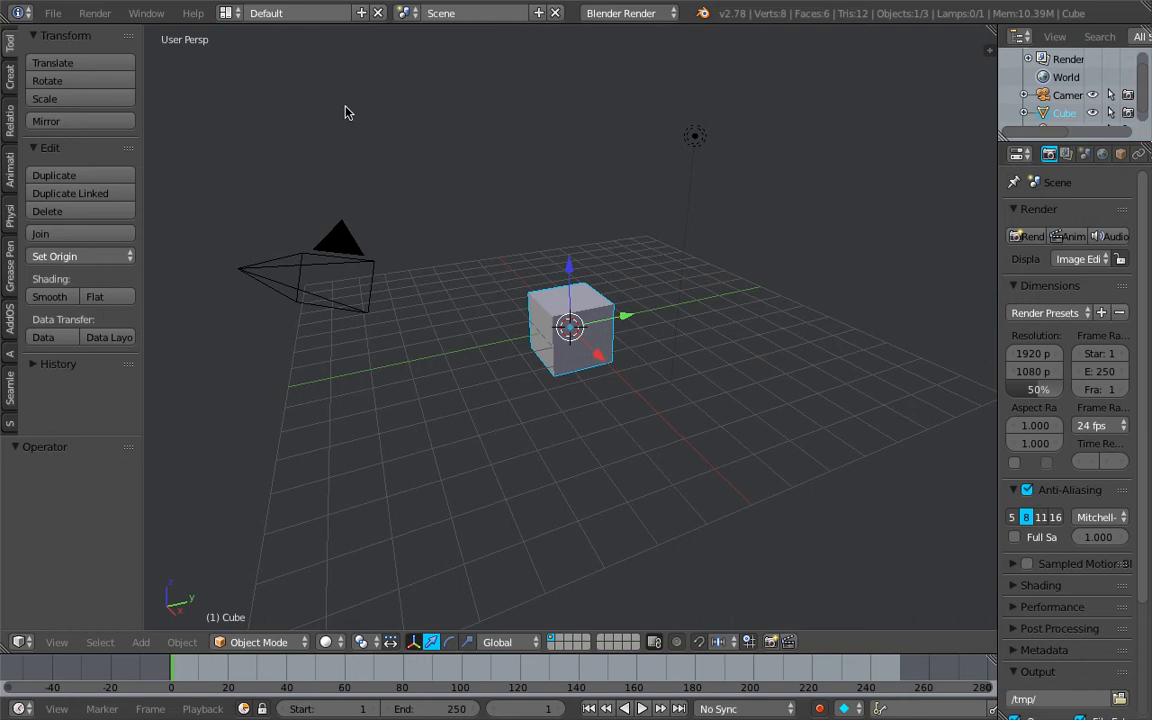
# Switch to the Compositing screen layout and set the node editor to the Animation Nodes tree type
pyautogui.click(229, 14)
pyautogui.click(255, 75)
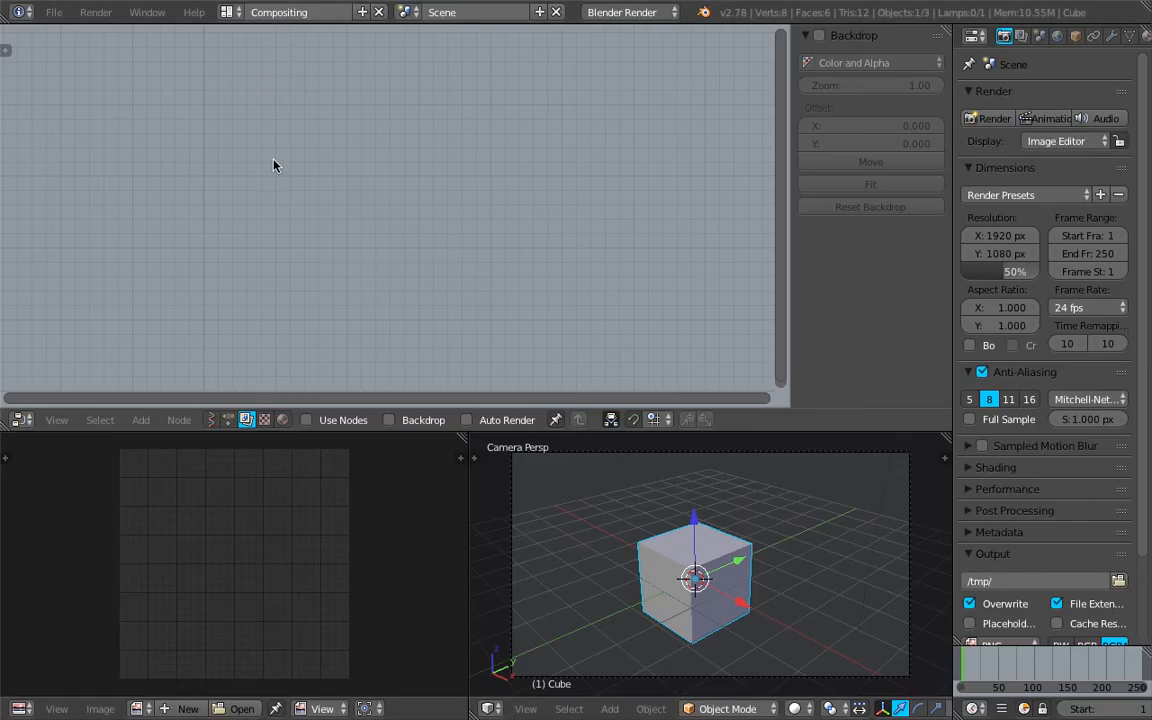
pyautogui.click(228, 419)
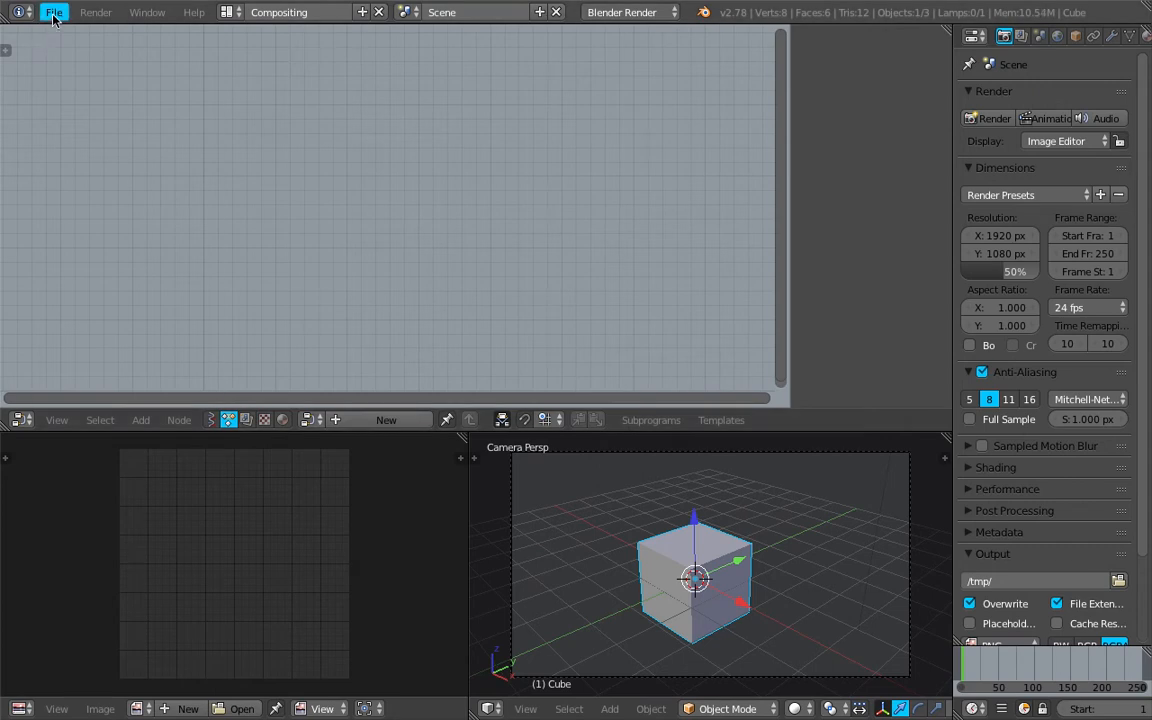
# Save the Blender file to the Desktop as sv_timecode_001.blend
pyautogui.click(54, 12)
pyautogui.click(128, 170)
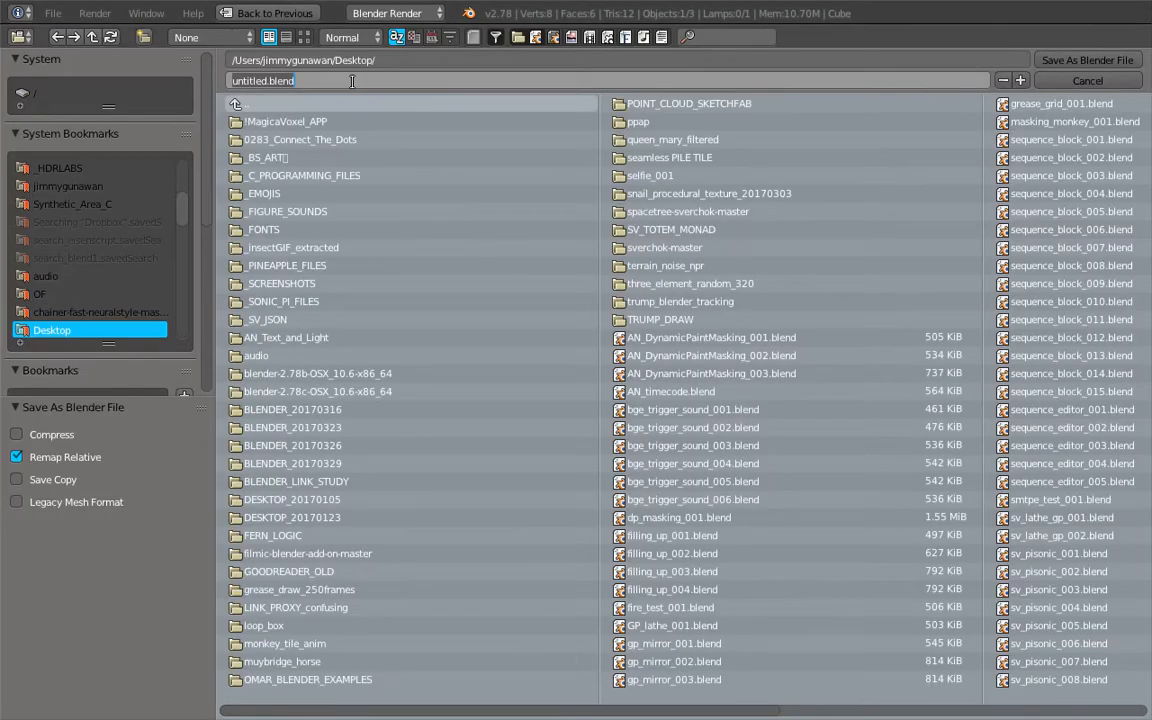
pyautogui.write('sv_time')
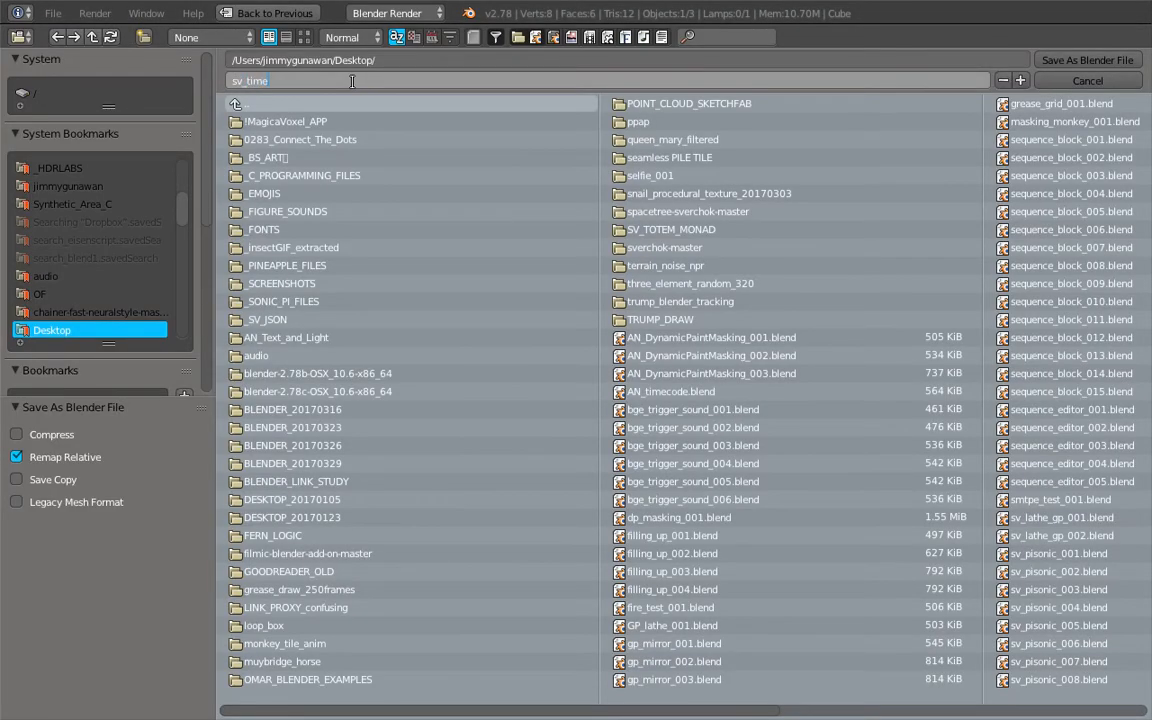
pyautogui.write('code_001')
pyautogui.press('Return')
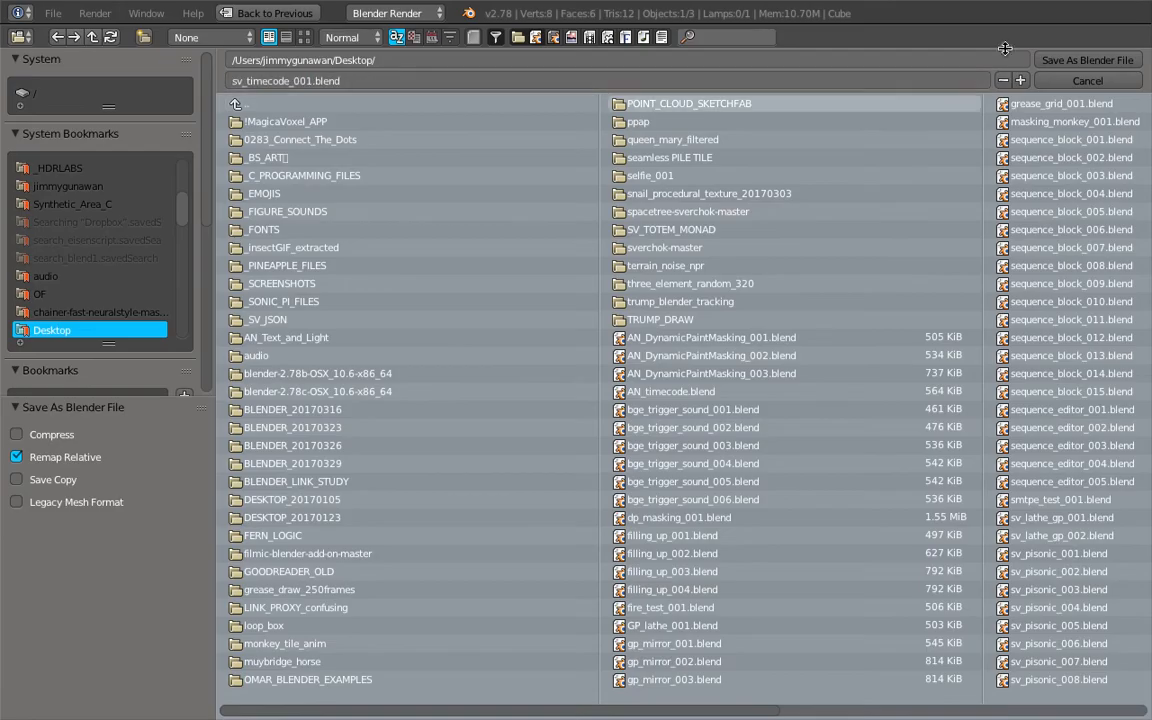
pyautogui.click(1087, 60)
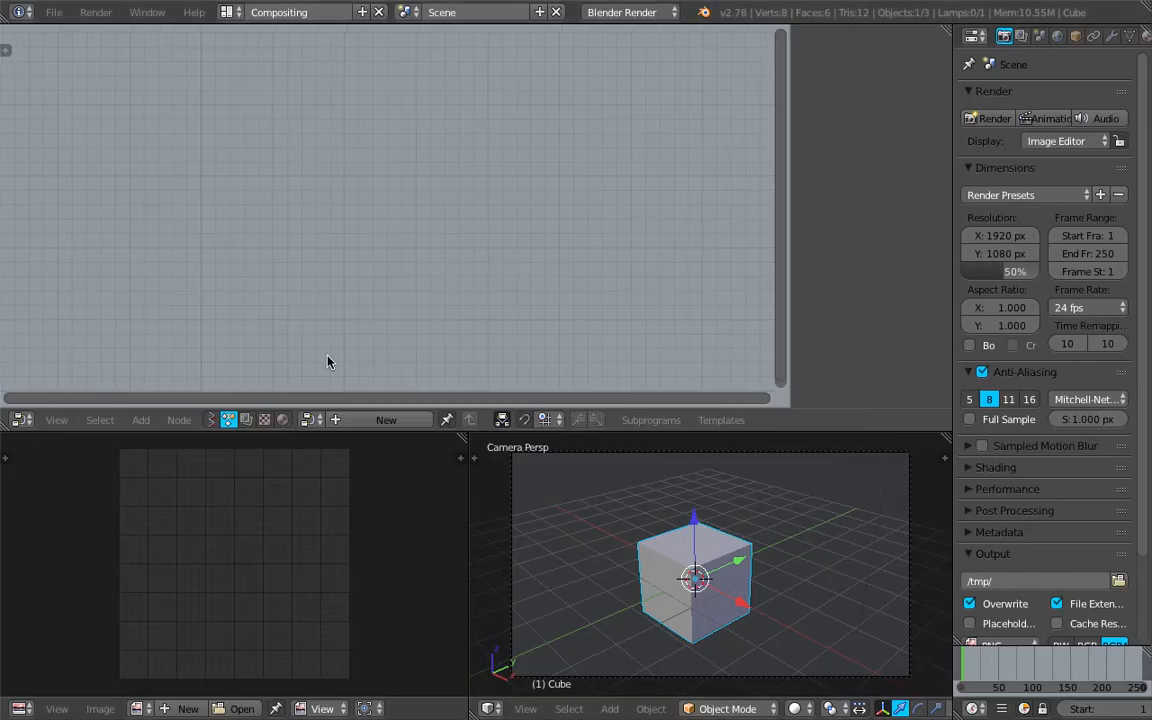
# Create a new animation node tree and add a Timecode Generator node to it
pyautogui.click(386, 419)
pyautogui.press('space')
pyautogui.write('time')
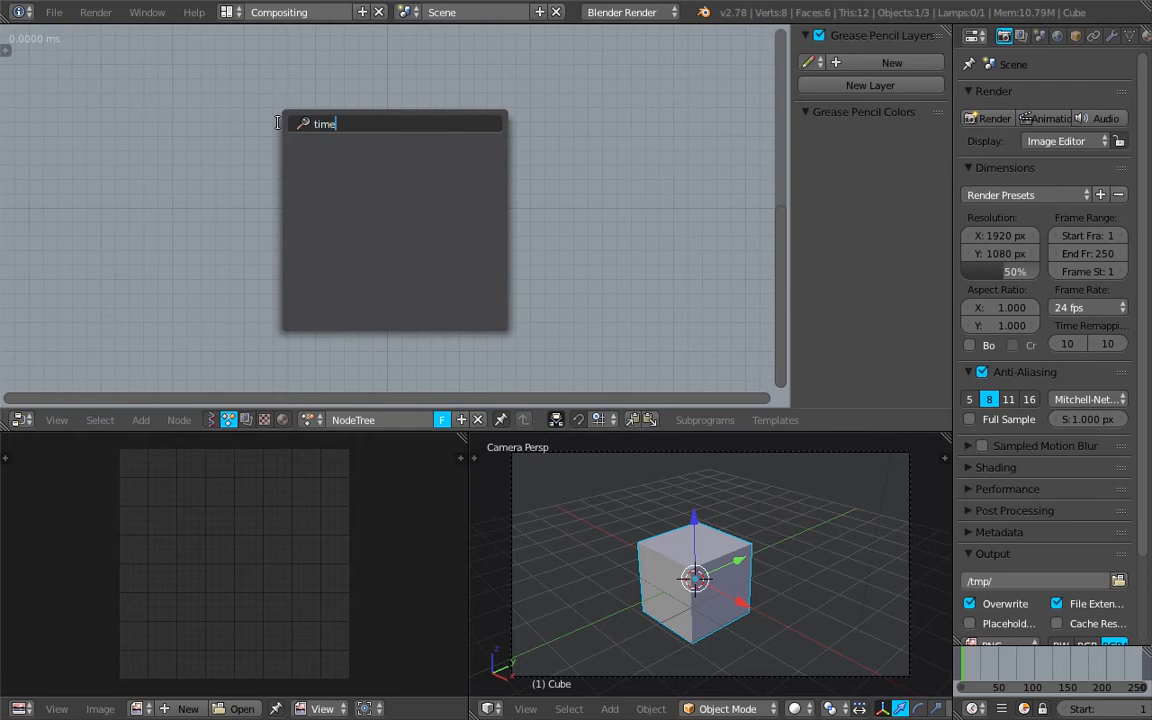
pyautogui.press('Escape')
pyautogui.hotkey('shift', 'a')
pyautogui.click(265, 140)
pyautogui.write('time')
pyautogui.press('Down')
pyautogui.press('Down')
pyautogui.press('Down')
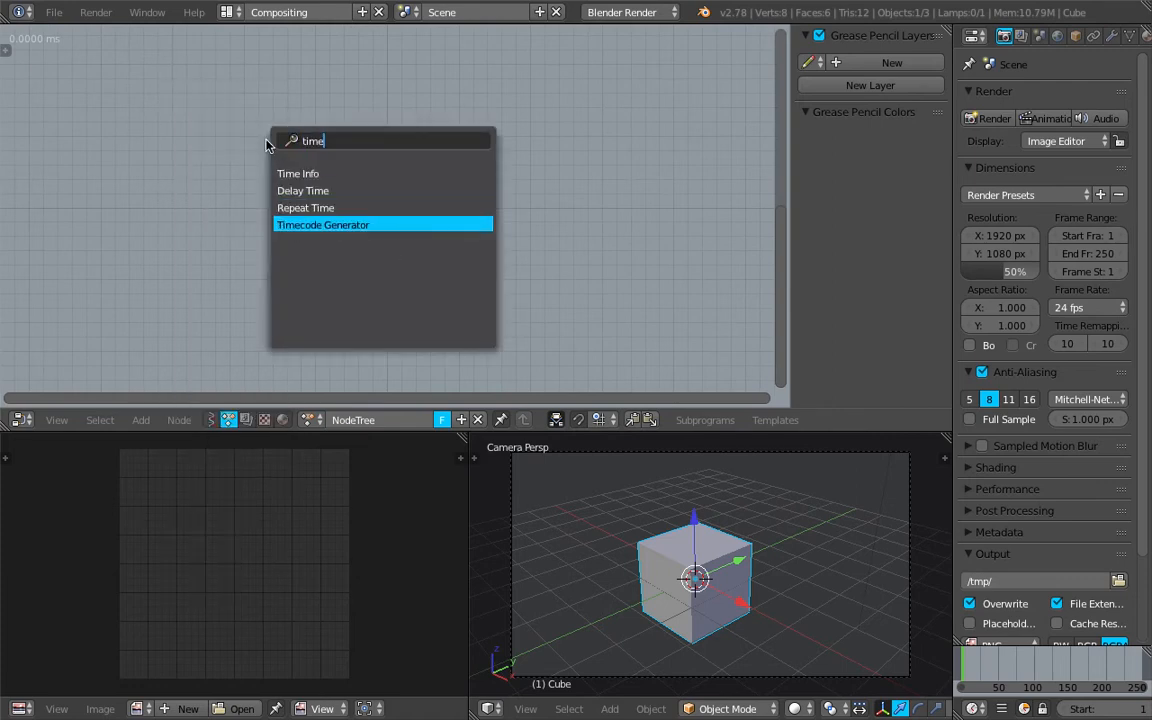
pyautogui.press('Return')
pyautogui.scroll(5, 264, 131)
pyautogui.moveTo(269, 133); pyautogui.dragTo(284, 138, button='middle')
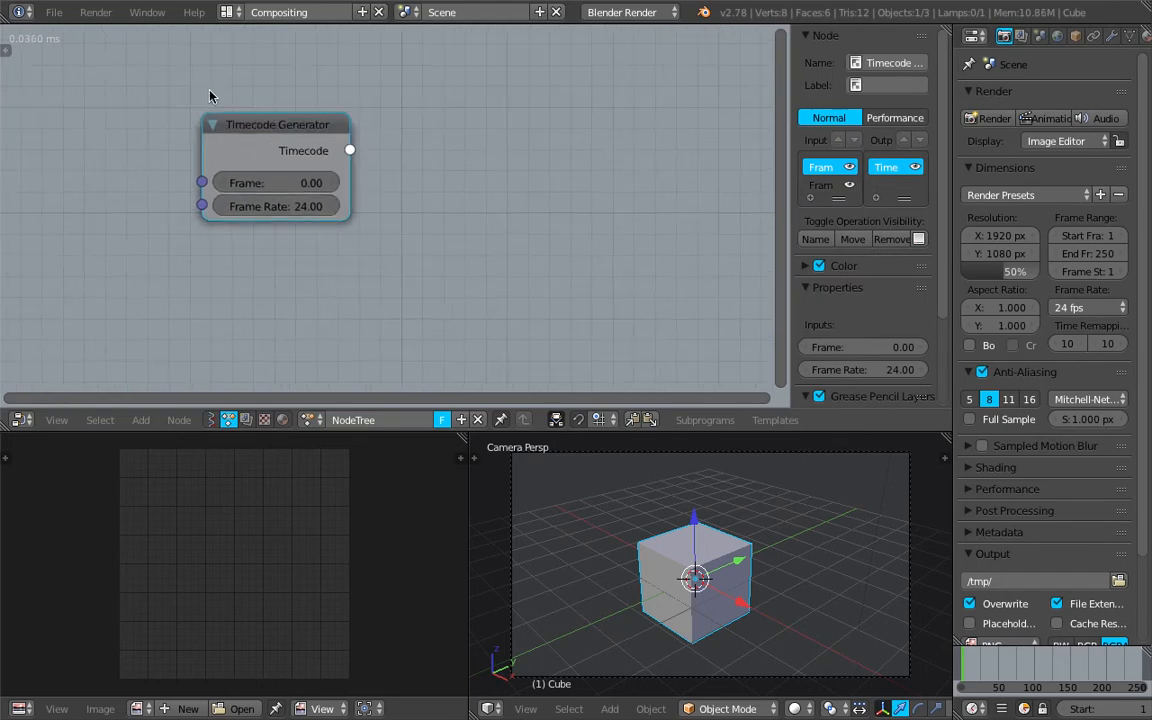
# Turn off the Always auto-execution option for the node tree and set the Timecode Generator's Frame input to 1.71
pyautogui.click(6, 50)
pyautogui.click(10, 130)
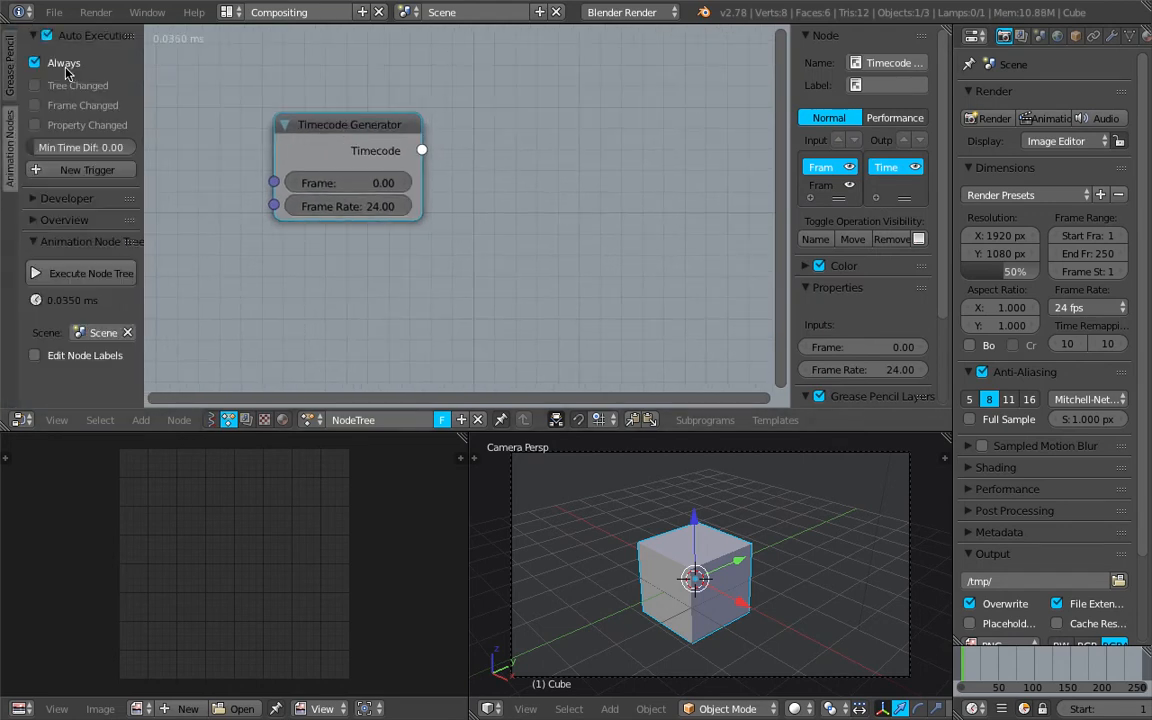
pyautogui.click(57, 62)
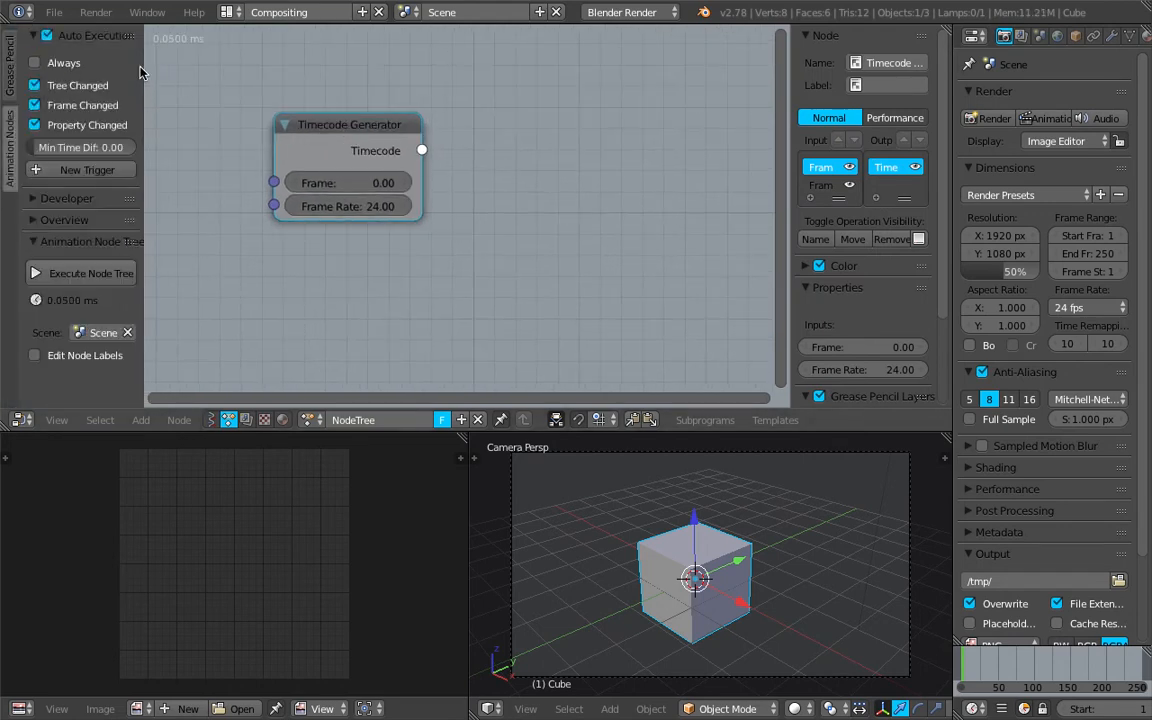
pyautogui.press('t')
pyautogui.scroll(1, 303, 117)
pyautogui.moveTo(290, 208); pyautogui.dragTo(330, 208)
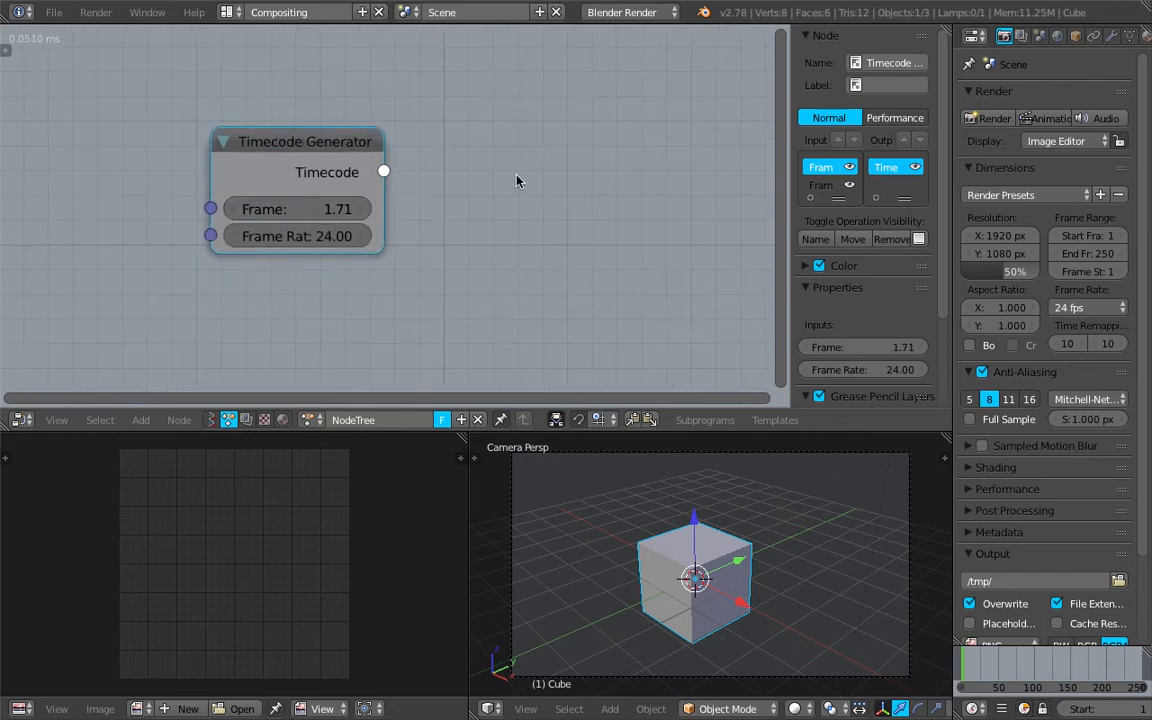
# Add a Debug Drawer node beside the Timecode Generator and connect the Timecode output to its Data input
pyautogui.hotkey('ctrl', 'a')
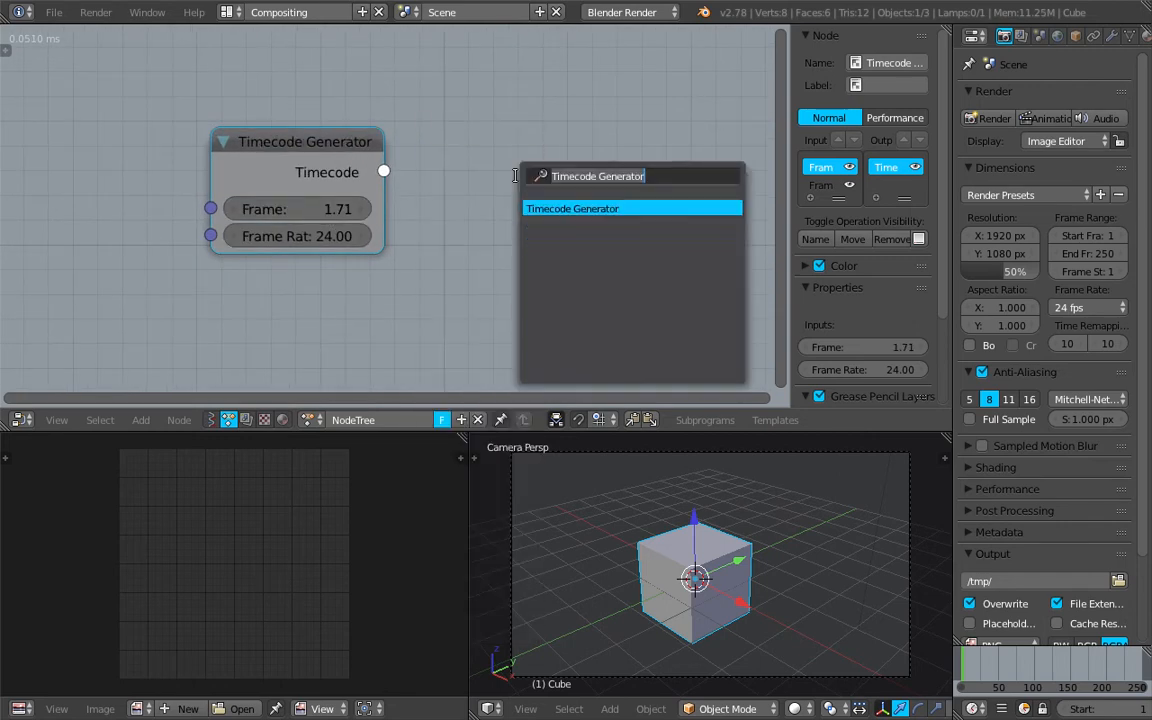
pyautogui.press('BackSpace')
pyautogui.write('deb')
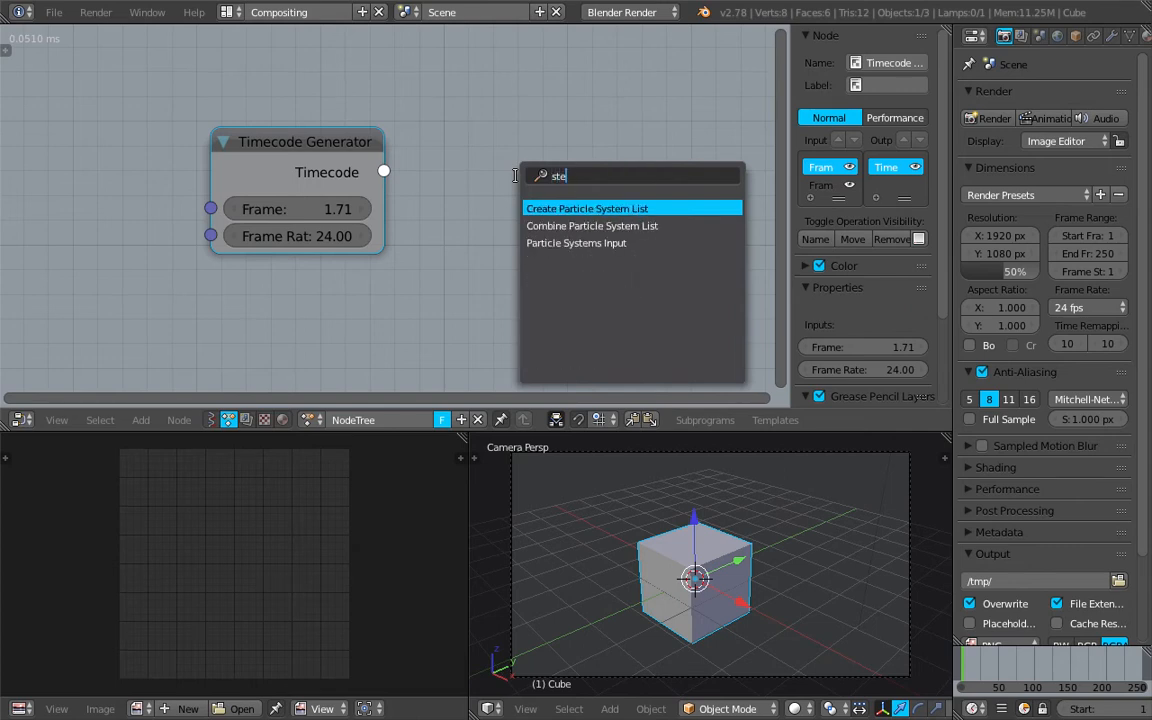
pyautogui.press('Return')
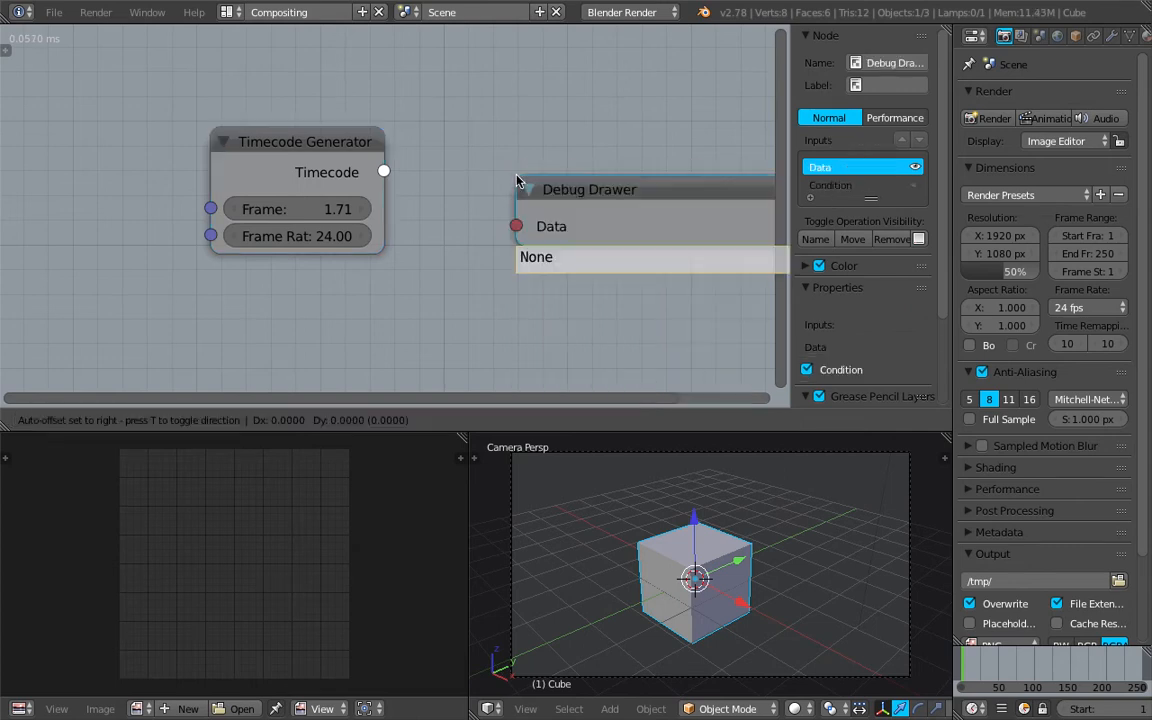
pyautogui.click(456, 135)
pyautogui.moveTo(383, 171); pyautogui.dragTo(455, 182)
pyautogui.moveTo(442, 100); pyautogui.dragTo(342, 105, button='middle')
pyautogui.scroll(-4, 342, 105)
pyautogui.scroll(3, 400, 115)
pyautogui.moveTo(479, 117); pyautogui.dragTo(380, 126, button='middle')
pyautogui.scroll(3, 397, 159)
pyautogui.moveTo(442, 182); pyautogui.dragTo(487, 190, button='middle')
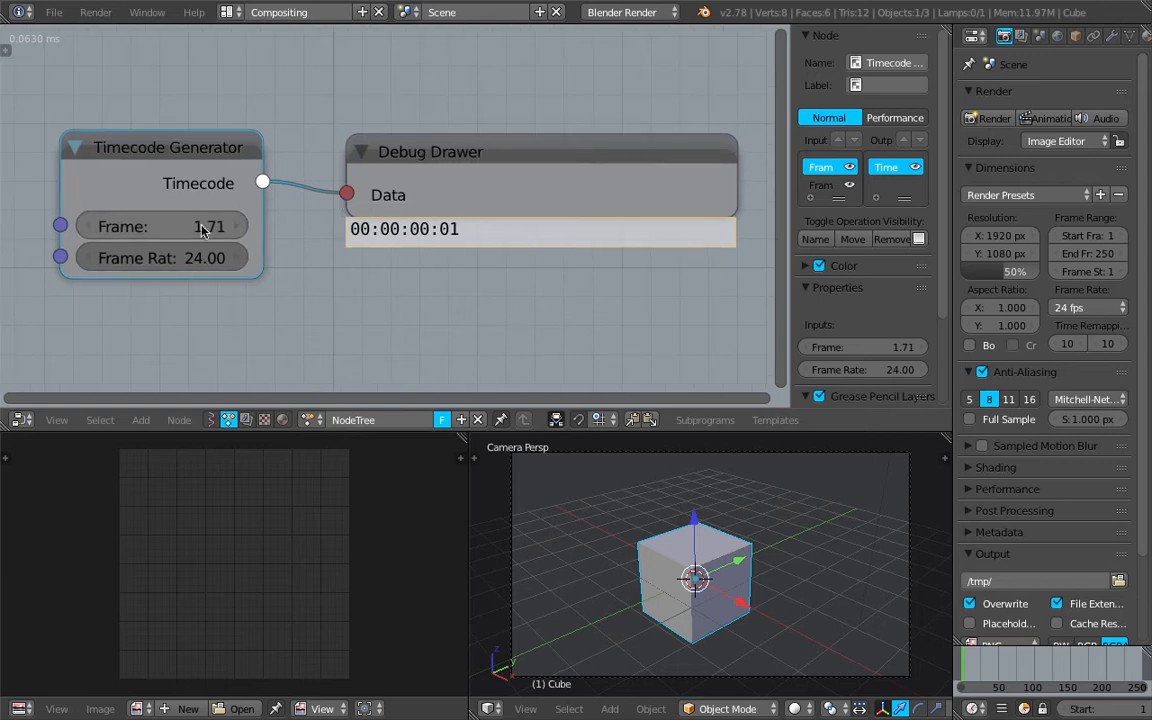
# Scrub the Timecode Generator's Frame input to 81.78 and delete the Debug Drawer node
pyautogui.moveTo(160, 216); pyautogui.dragTo(411, 225)
pyautogui.moveTo(197, 226); pyautogui.dragTo(290, 226)
pyautogui.scroll(-2, 270, 198)
pyautogui.click(463, 166)
pyautogui.press('x')
pyautogui.scroll(3, 396, 152)
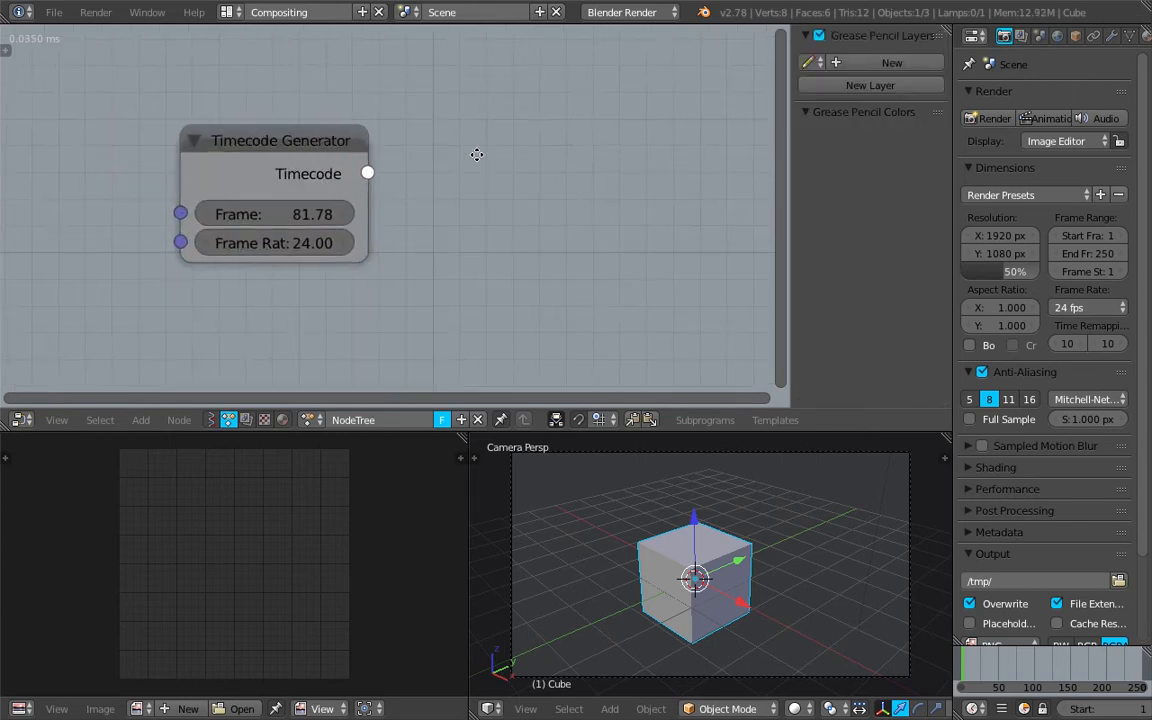
# Widen the Timecode Generator node slightly and reposition it in the node editor
pyautogui.moveTo(350, 158); pyautogui.dragTo(374, 149)
pyautogui.scroll(1, 370, 148)
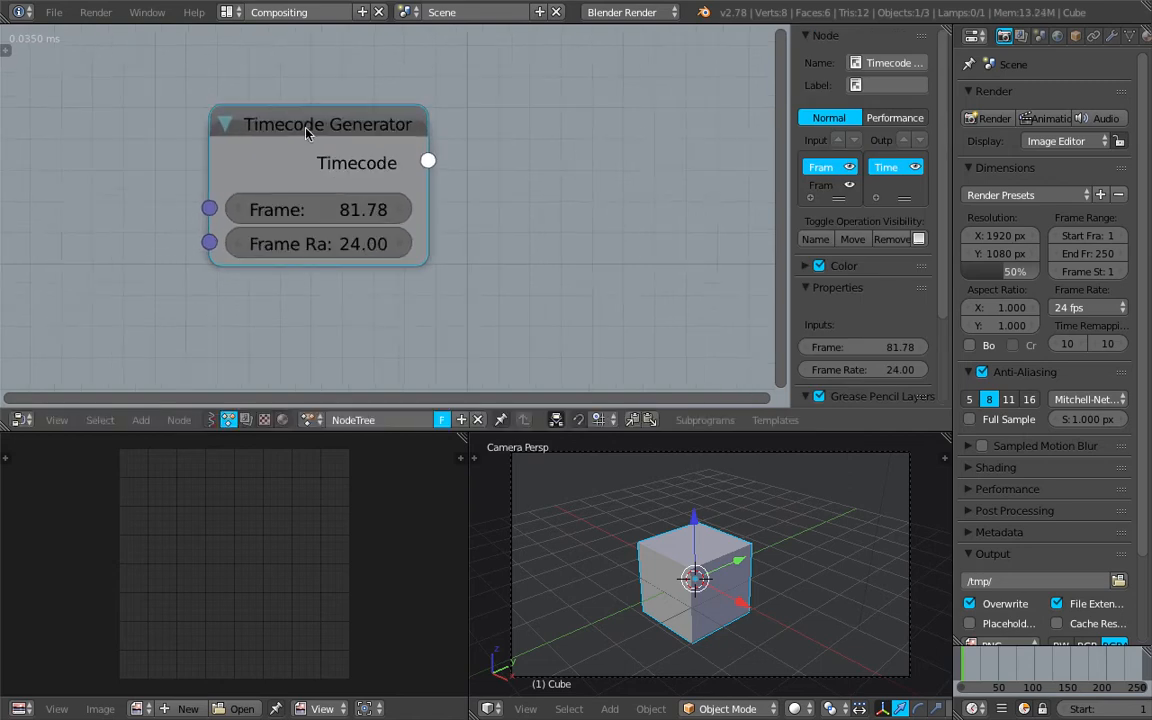
pyautogui.moveTo(293, 132); pyautogui.dragTo(295, 146)
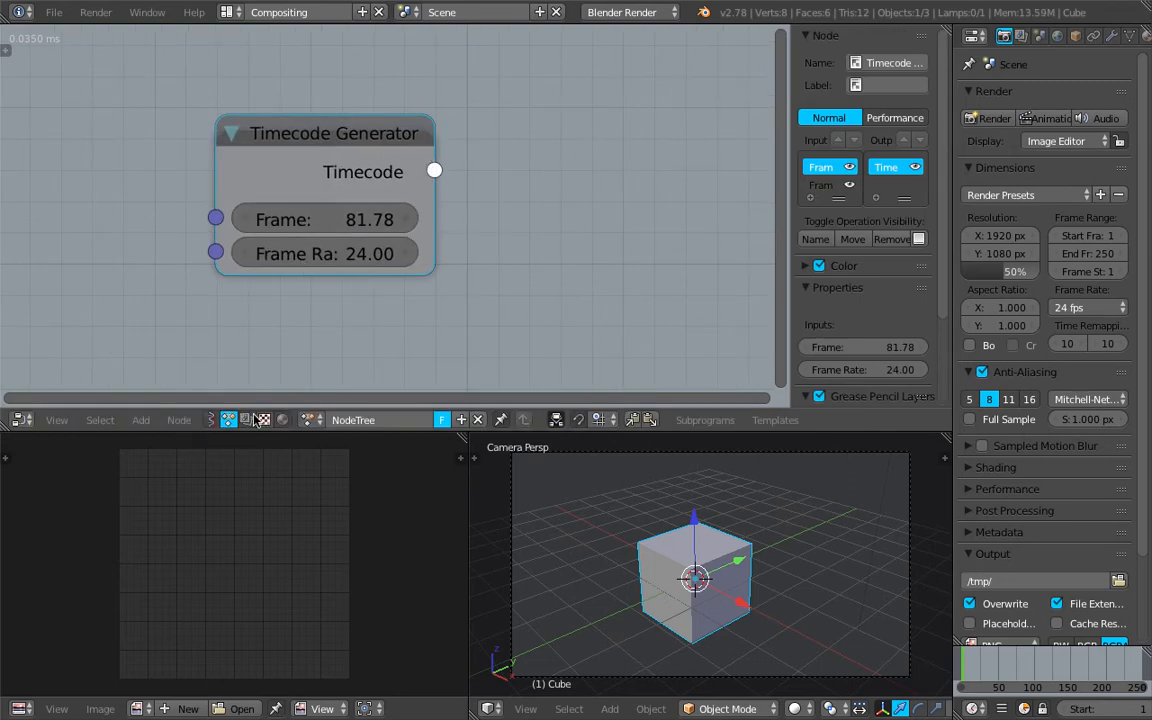
pyautogui.moveTo(342, 142)
pyautogui.mouseDown()
pyautogui.moveTo(339, 129)
pyautogui.moveTo(328, 136)
pyautogui.mouseUp()
pyautogui.scroll(-1, 328, 136)
pyautogui.scroll(1, 328, 136)
pyautogui.moveTo(417, 143); pyautogui.dragTo(452, 143)
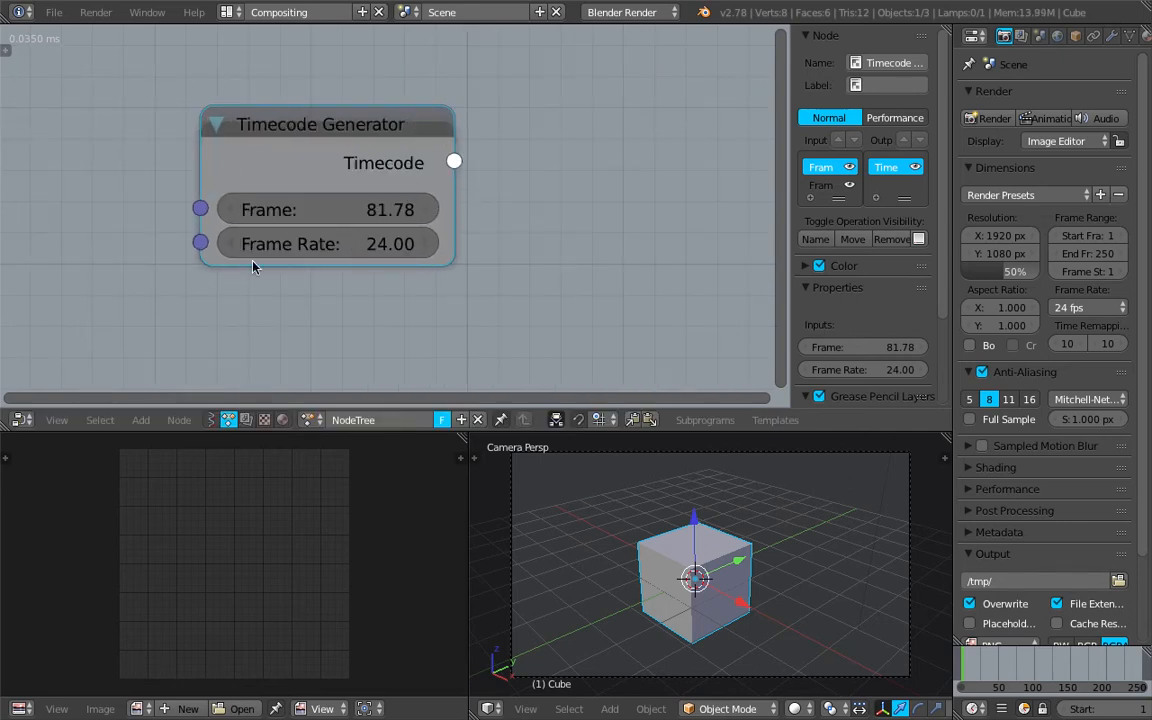
pyautogui.moveTo(293, 343); pyautogui.dragTo(294, 362, button='middle')
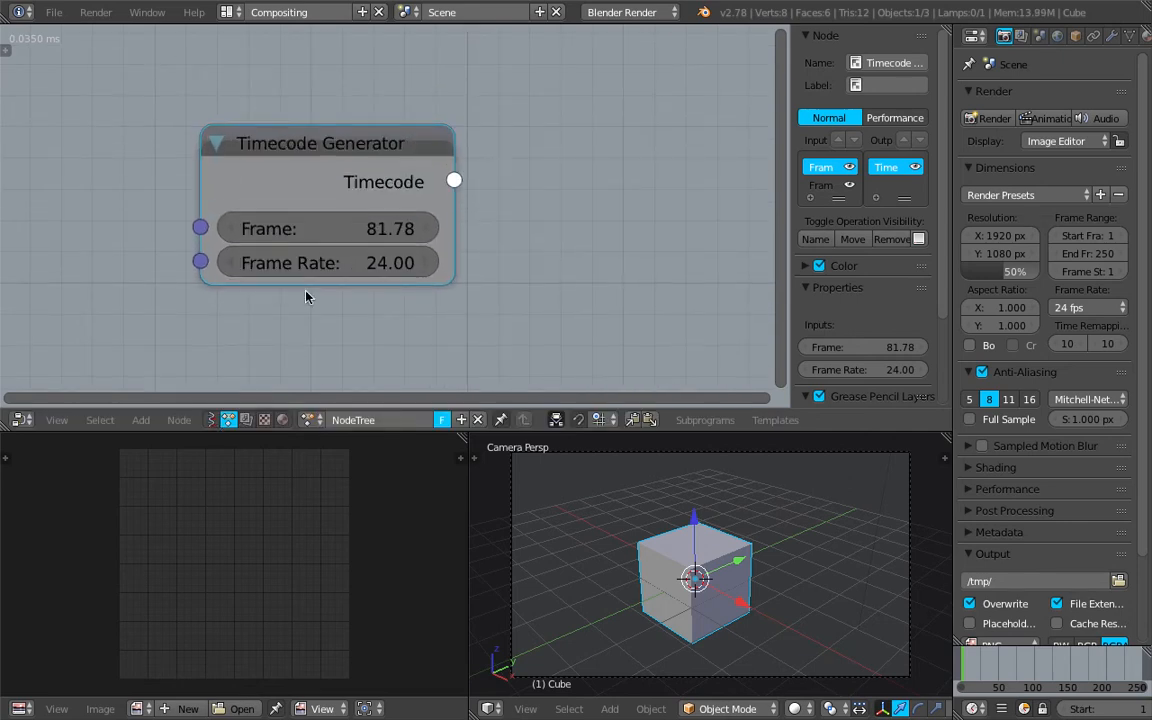
pyautogui.moveTo(484, 249); pyautogui.dragTo(480, 247, button='middle')
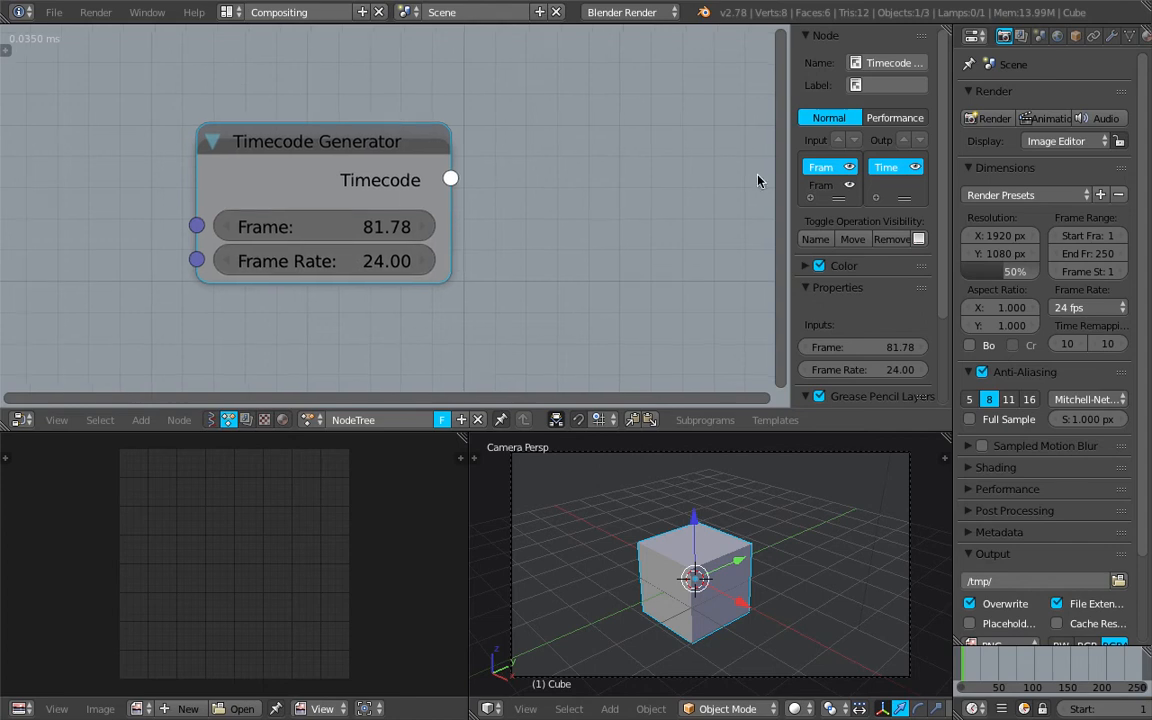
# Hide the node editor's properties sidebar and nudge the Timecode Generator node within the enlarged editor area
pyautogui.moveTo(789, 156); pyautogui.dragTo(895, 162)
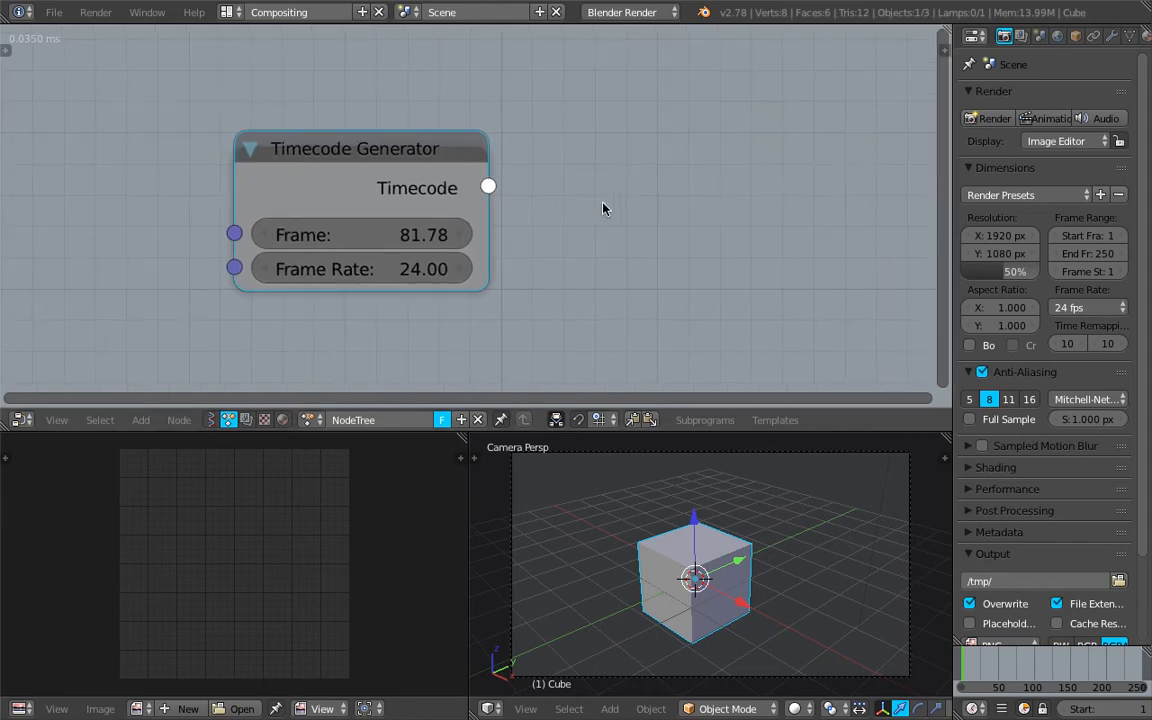
pyautogui.scroll(-1, 577, 209)
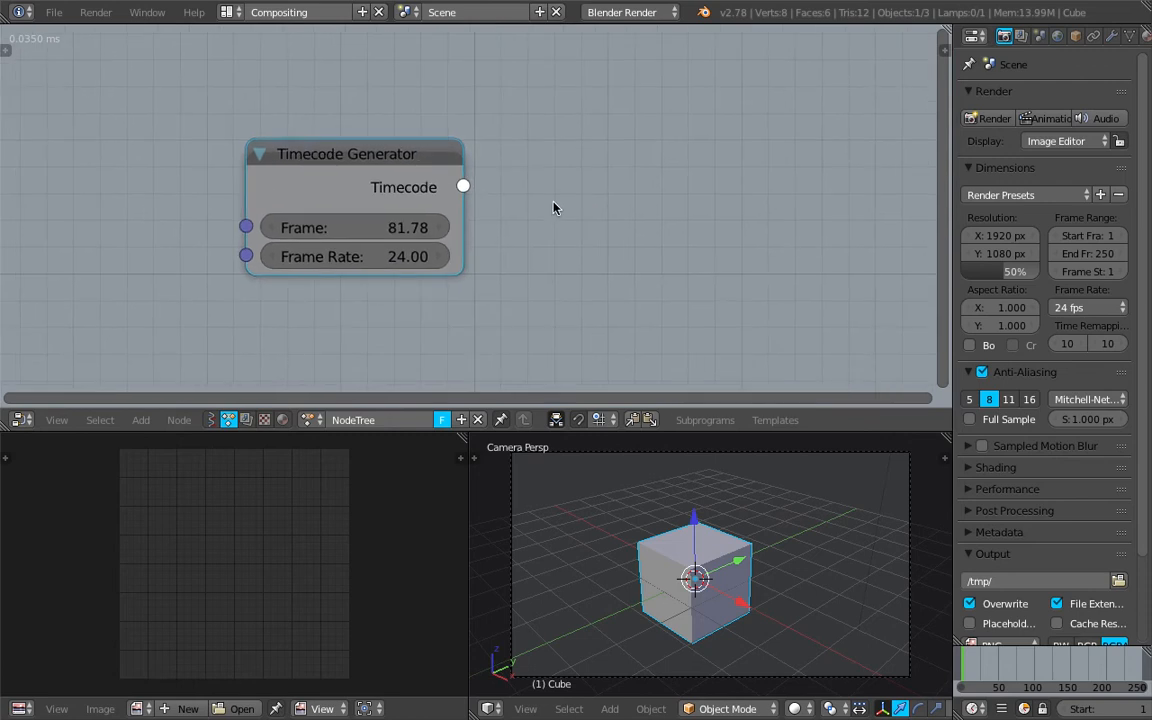
pyautogui.moveTo(566, 190); pyautogui.dragTo(502, 176, button='middle')
pyautogui.moveTo(378, 165)
pyautogui.mouseDown()
pyautogui.moveTo(458, 168)
pyautogui.moveTo(394, 168)
pyautogui.mouseUp()
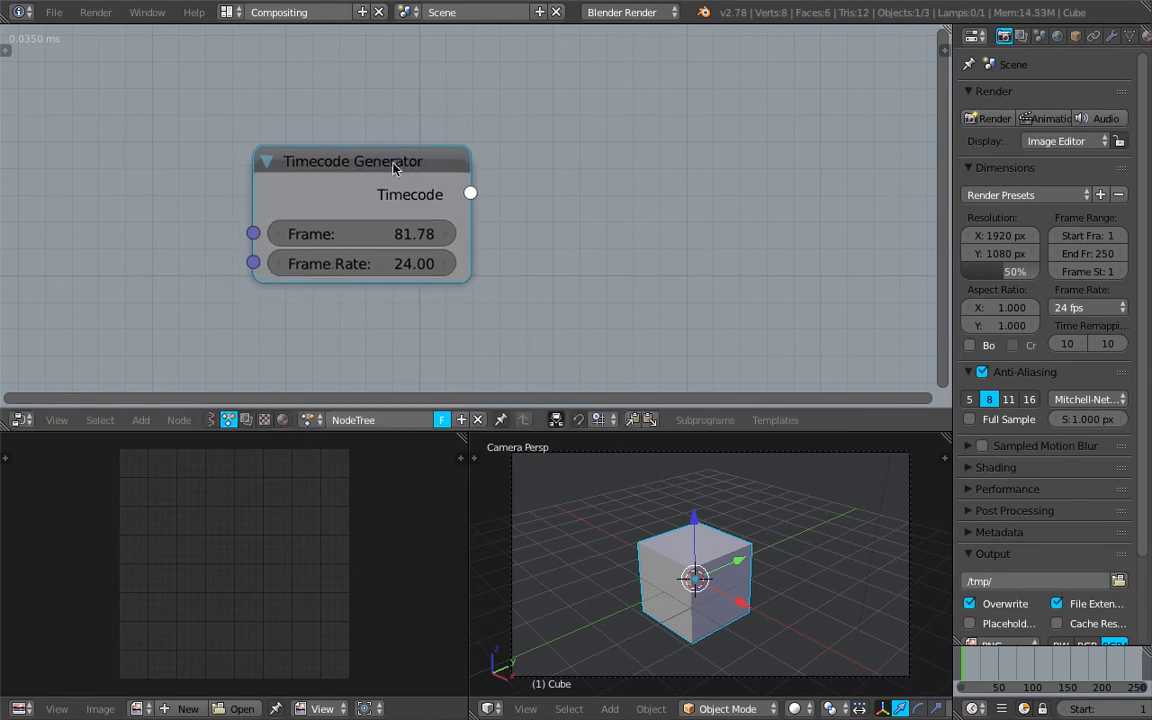
# Switch to the Safari browser, search the animation_nodes GitHub repository for "timecode", and open nodes/text/timecode.py
pyautogui.hotkey('ctrl', 'Right')
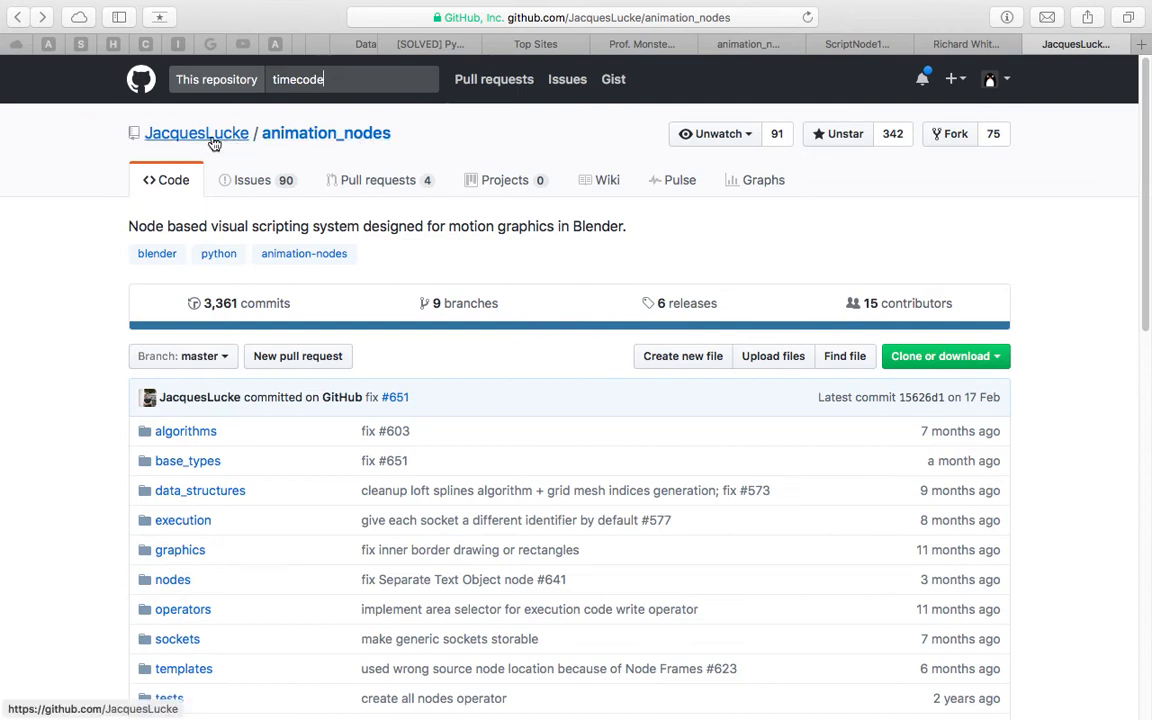
pyautogui.click(347, 80)
pyautogui.press('Return')
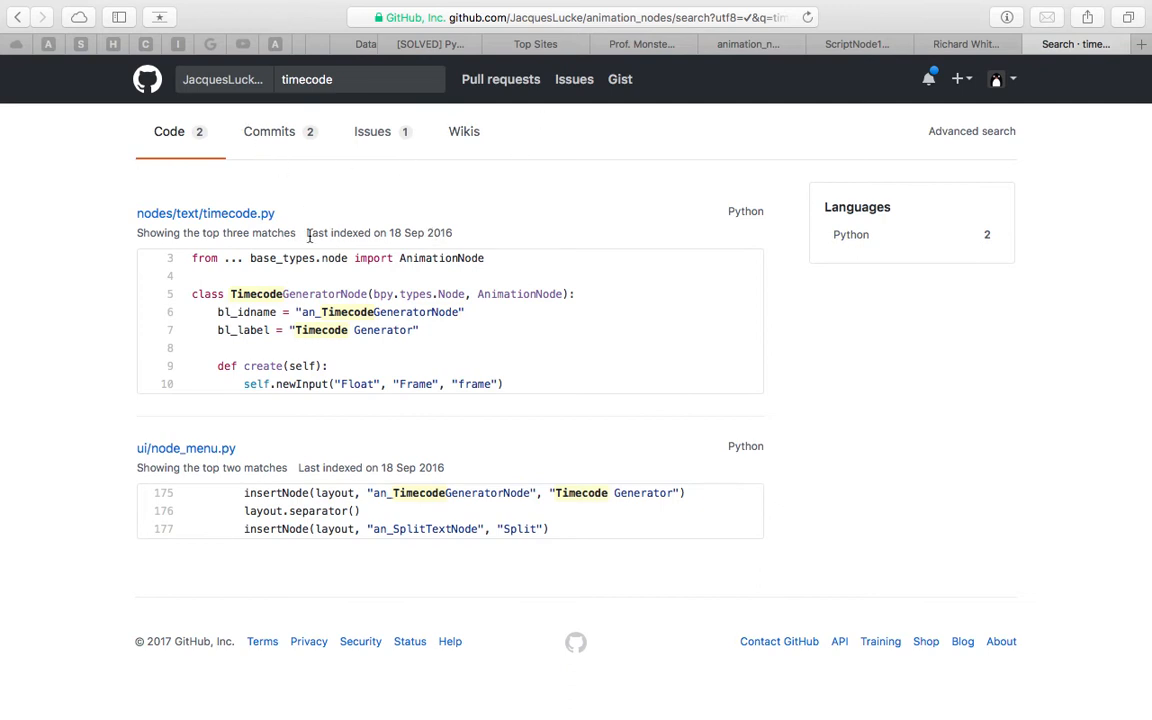
pyautogui.click(243, 216)
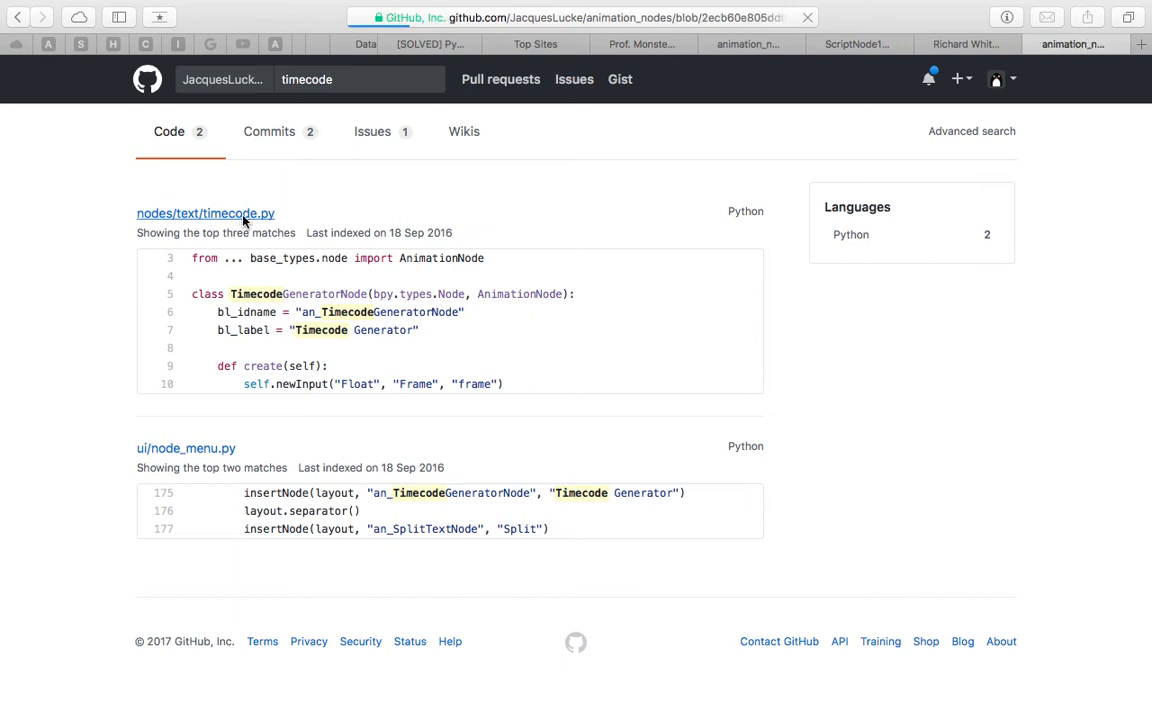
pyautogui.scroll(-2, 491, 381)
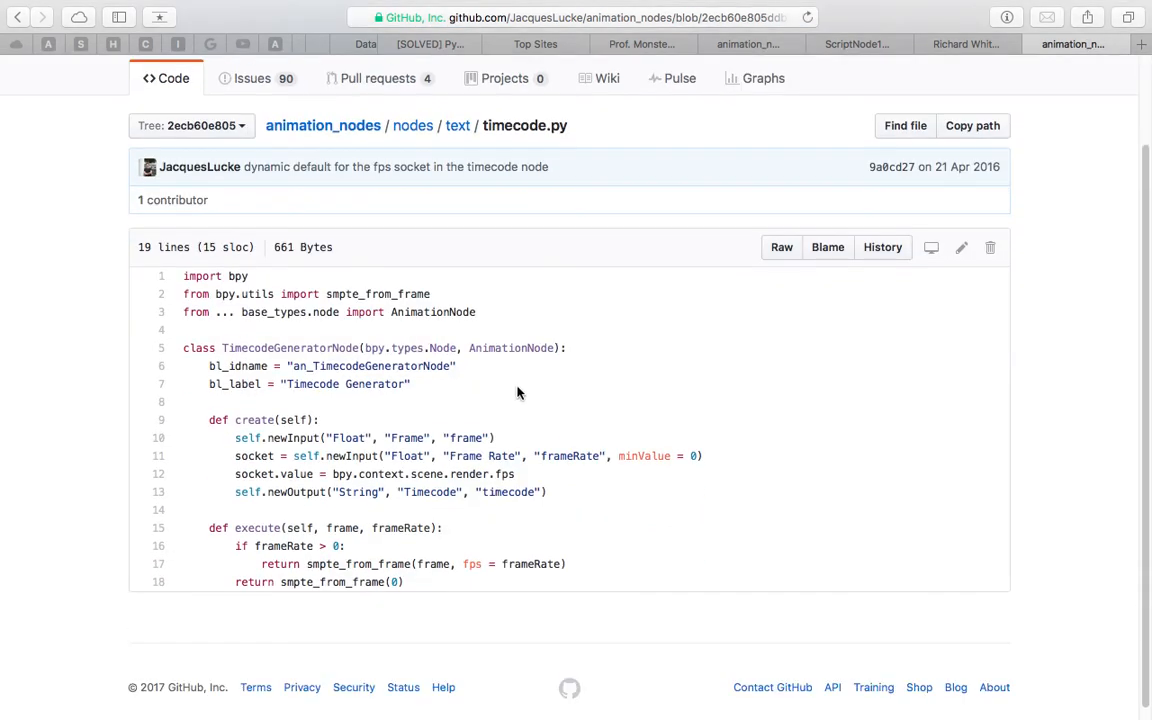
# Read through the timecode.py script, focusing on the import of smpte_from_frame from bpy.utils
pyautogui.moveTo(183, 264); pyautogui.dragTo(506, 570)
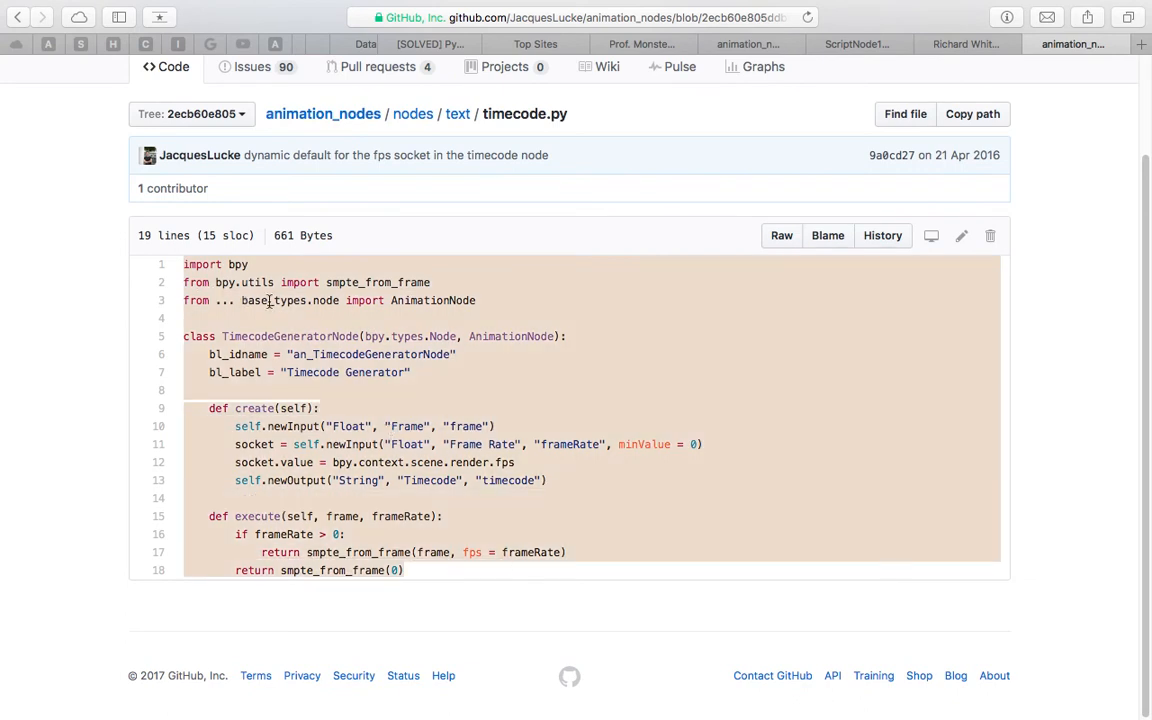
pyautogui.click(190, 282)
pyautogui.moveTo(184, 282); pyautogui.dragTo(343, 276)
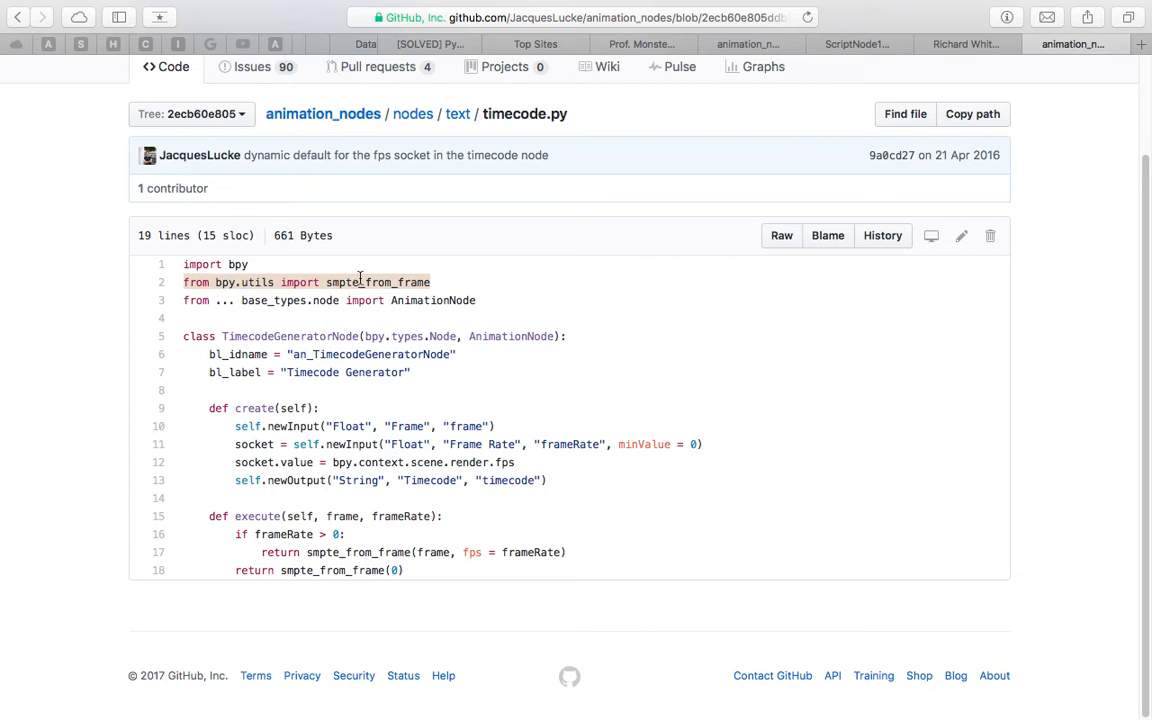
pyautogui.doubleClick(340, 282)
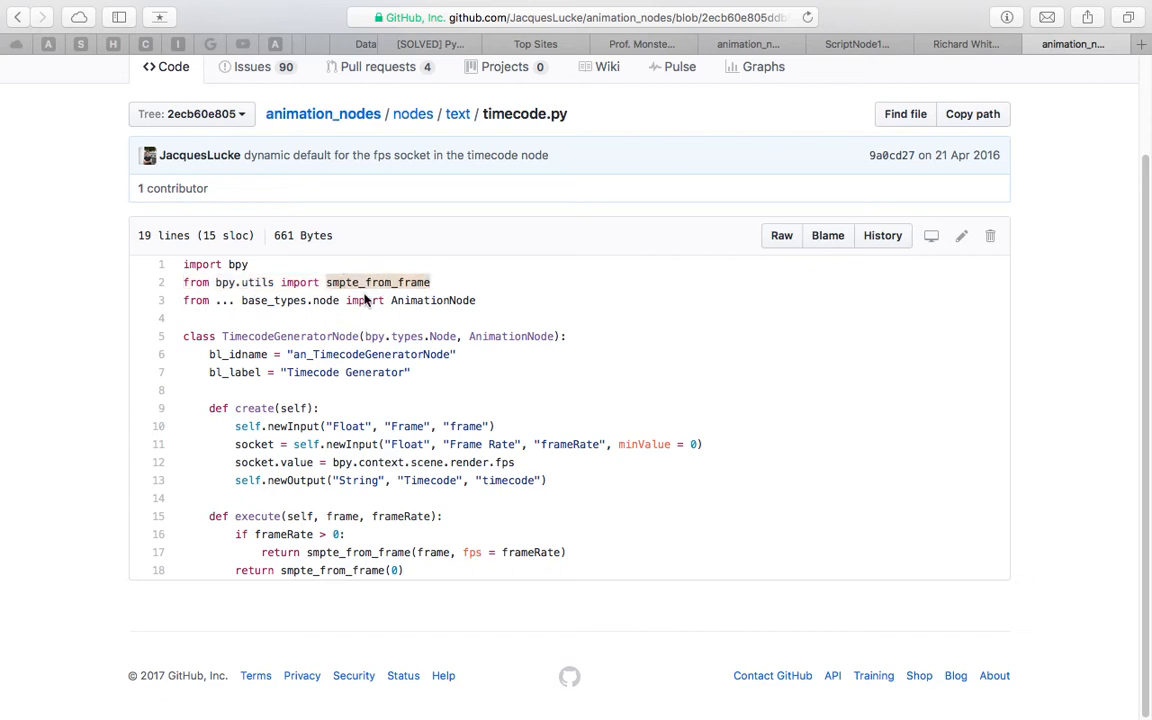
pyautogui.click(326, 264)
# Examine the create function in timecode.py, including how the frame rate socket's value is taken from bpy.context.scene.render.fps
pyautogui.moveTo(209, 406); pyautogui.dragTo(464, 463)
pyautogui.moveTo(555, 484); pyautogui.dragTo(198, 405)
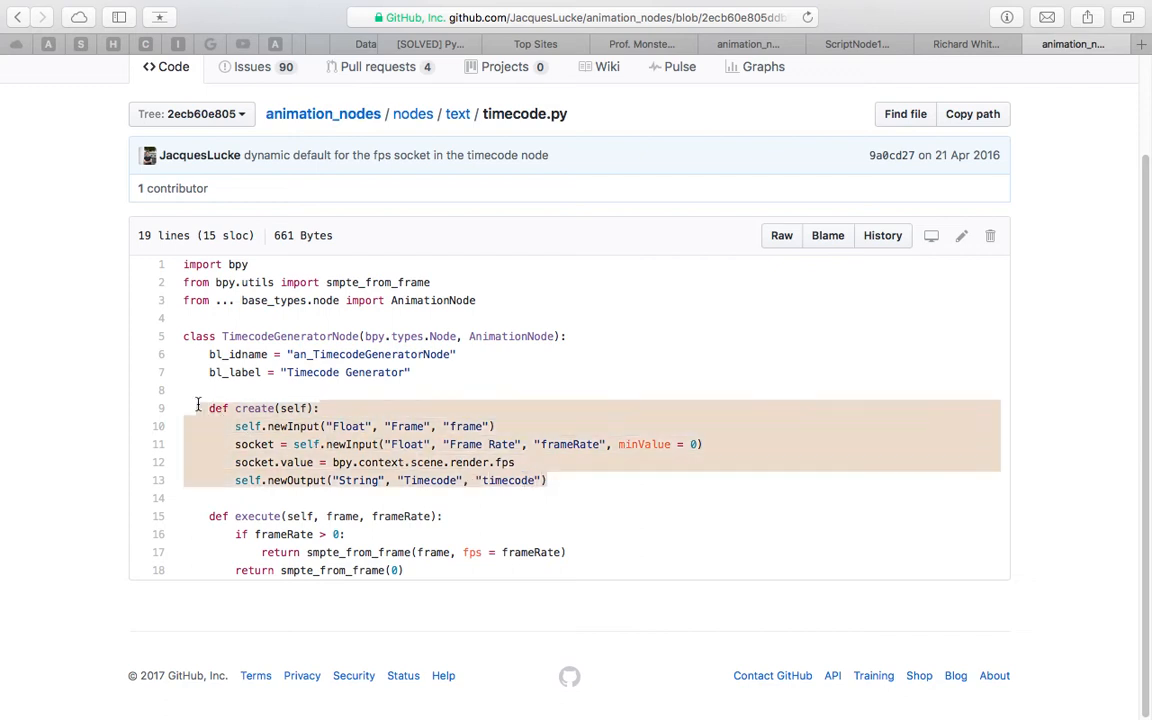
pyautogui.doubleClick(309, 459)
pyautogui.click(250, 461)
pyautogui.moveTo(256, 461); pyautogui.dragTo(407, 451)
pyautogui.click(489, 464)
pyautogui.moveTo(522, 465); pyautogui.dragTo(381, 461)
pyautogui.click(381, 461)
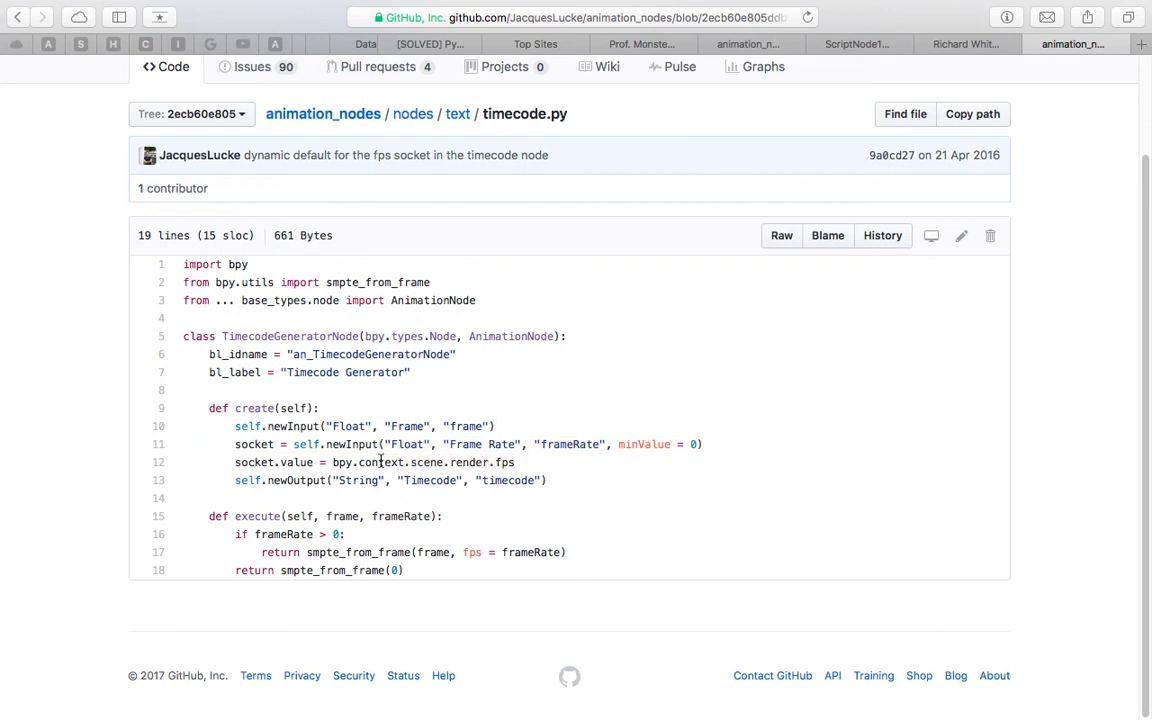
pyautogui.doubleClick(381, 461)
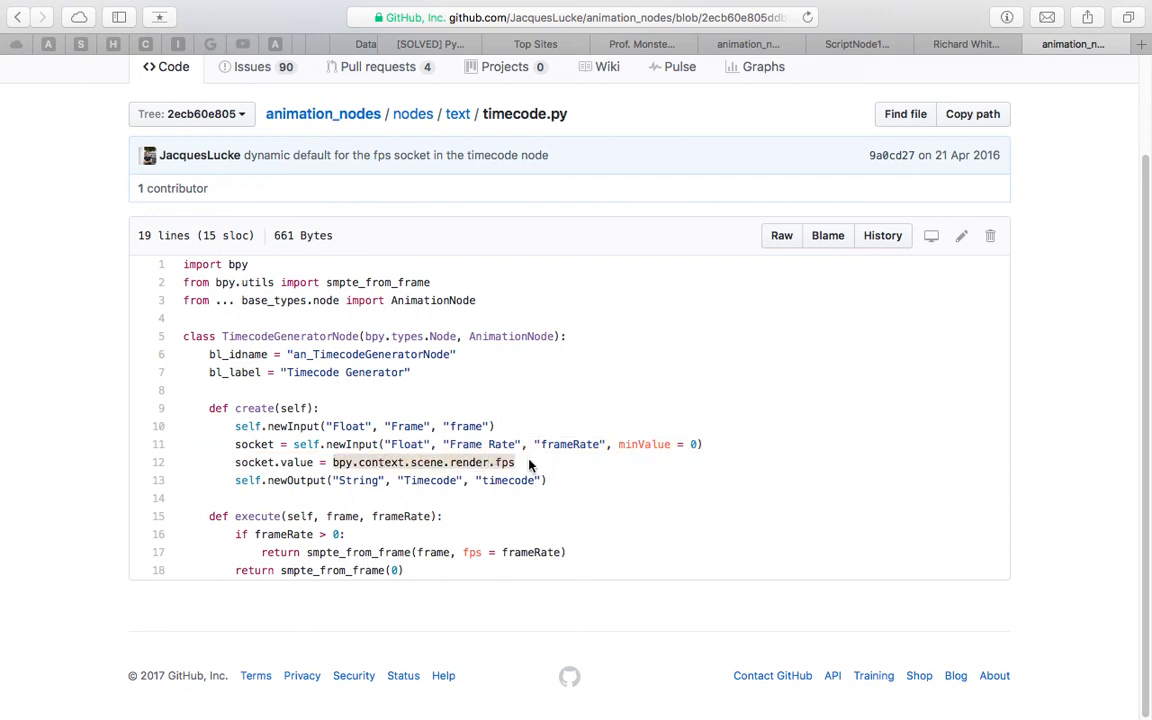
# Examine the execute function in timecode.py, including how smpte_from_frame receives the frame and fps arguments and the fallback return
pyautogui.click(288, 478)
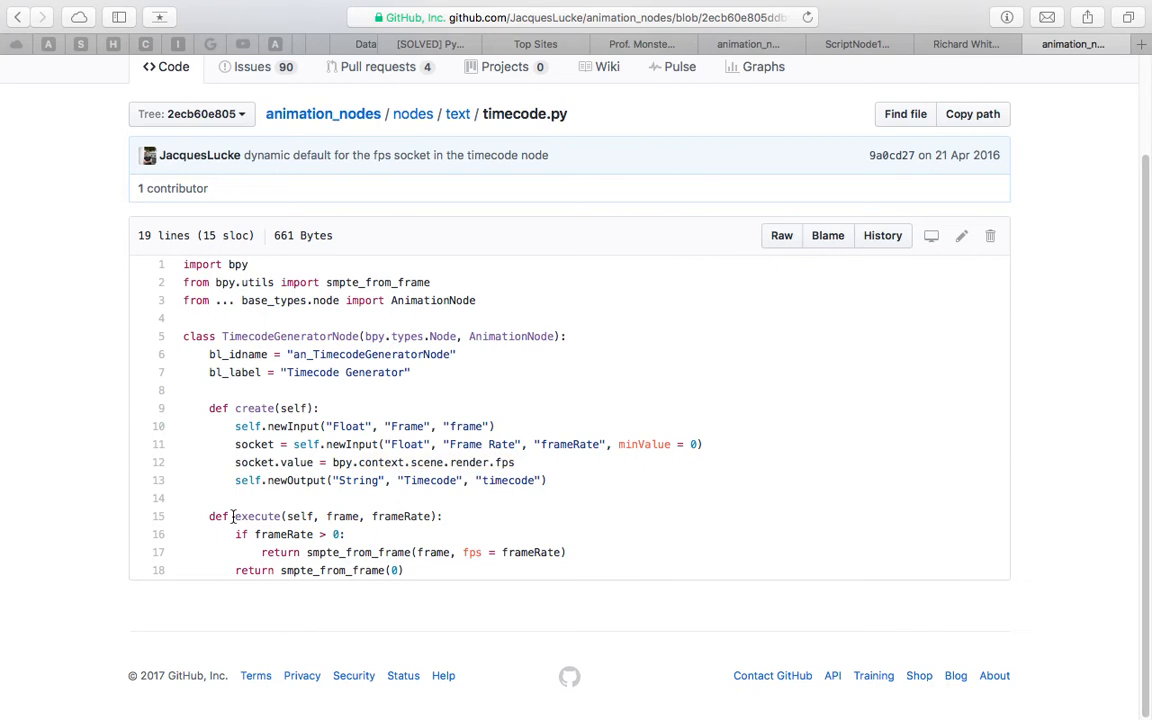
pyautogui.moveTo(211, 517); pyautogui.dragTo(417, 571)
pyautogui.click(308, 552)
pyautogui.doubleClick(316, 552)
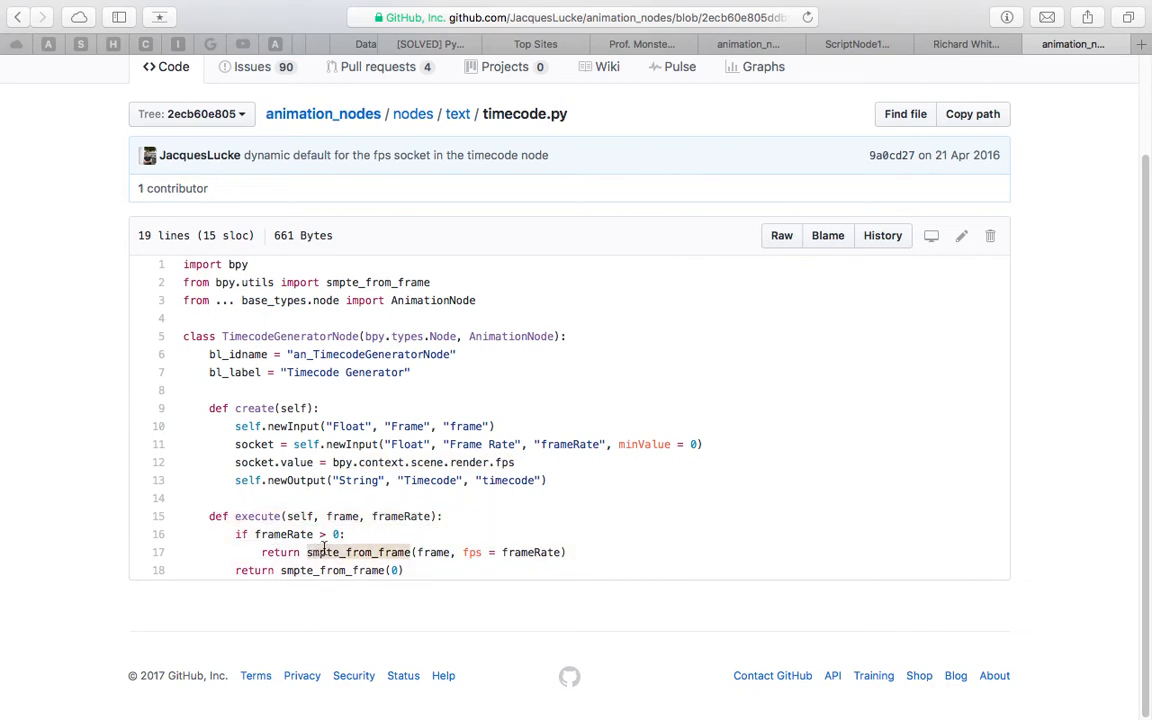
pyautogui.doubleClick(434, 552)
pyautogui.click(469, 552)
pyautogui.moveTo(469, 552); pyautogui.dragTo(509, 550)
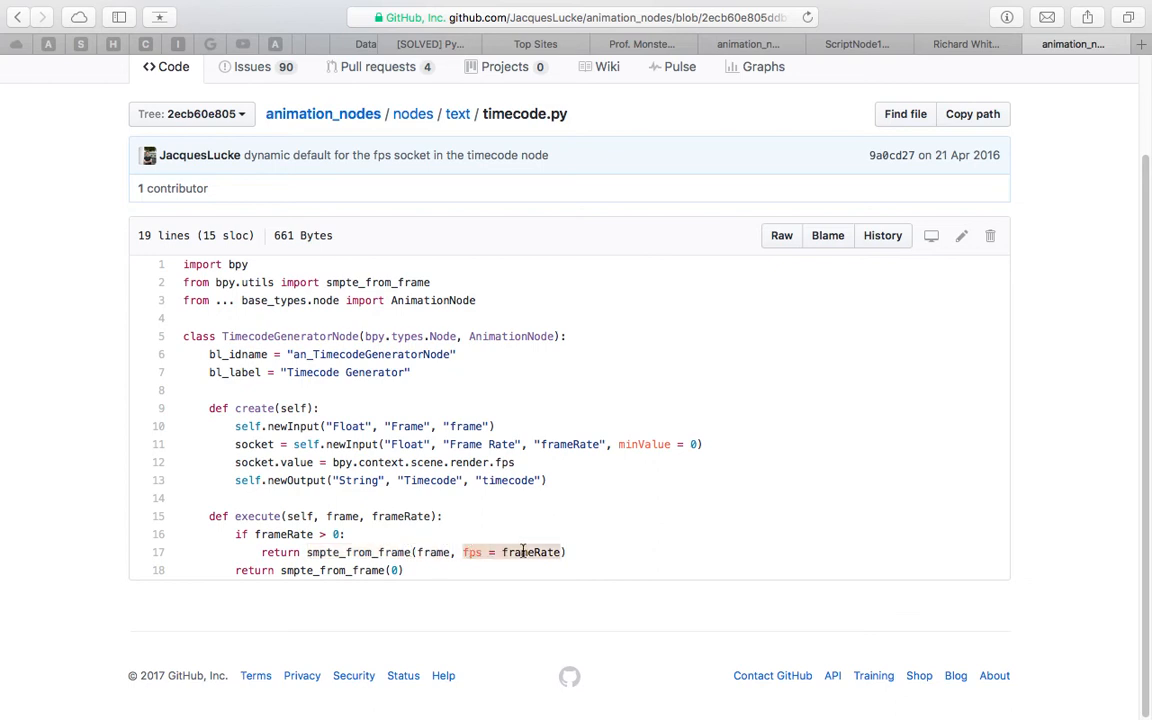
pyautogui.doubleClick(290, 570)
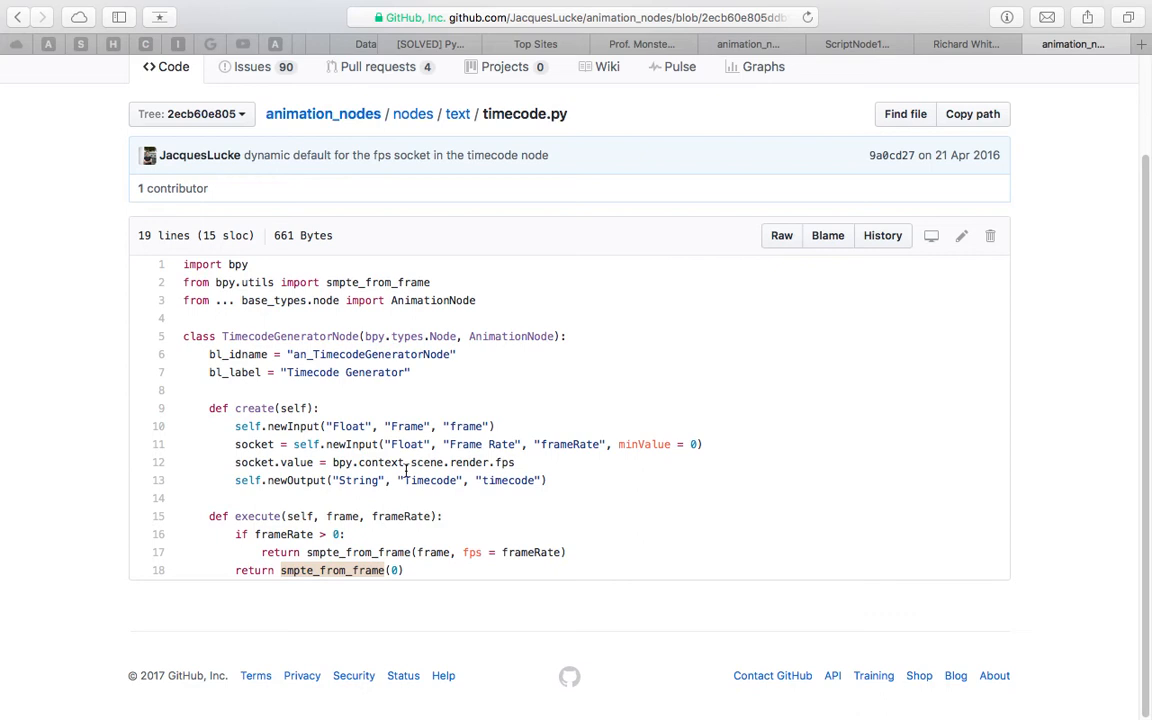
pyautogui.moveTo(236, 516); pyautogui.dragTo(404, 574)
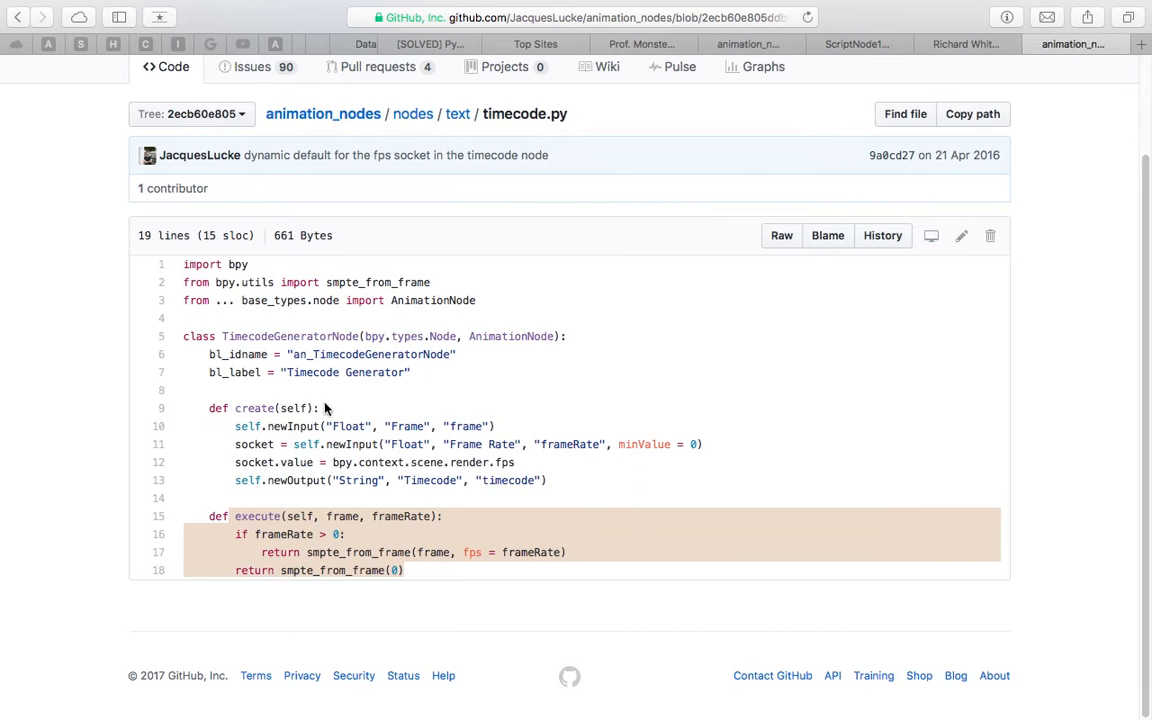
pyautogui.click(334, 400)
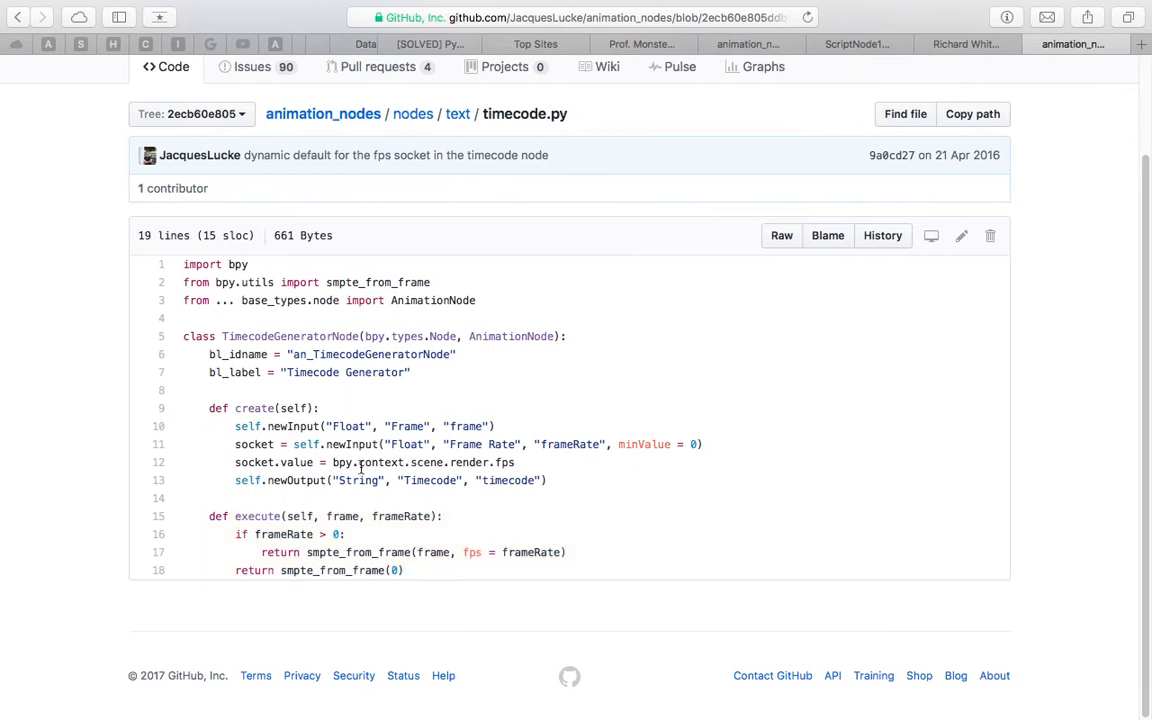
pyautogui.doubleClick(331, 552)
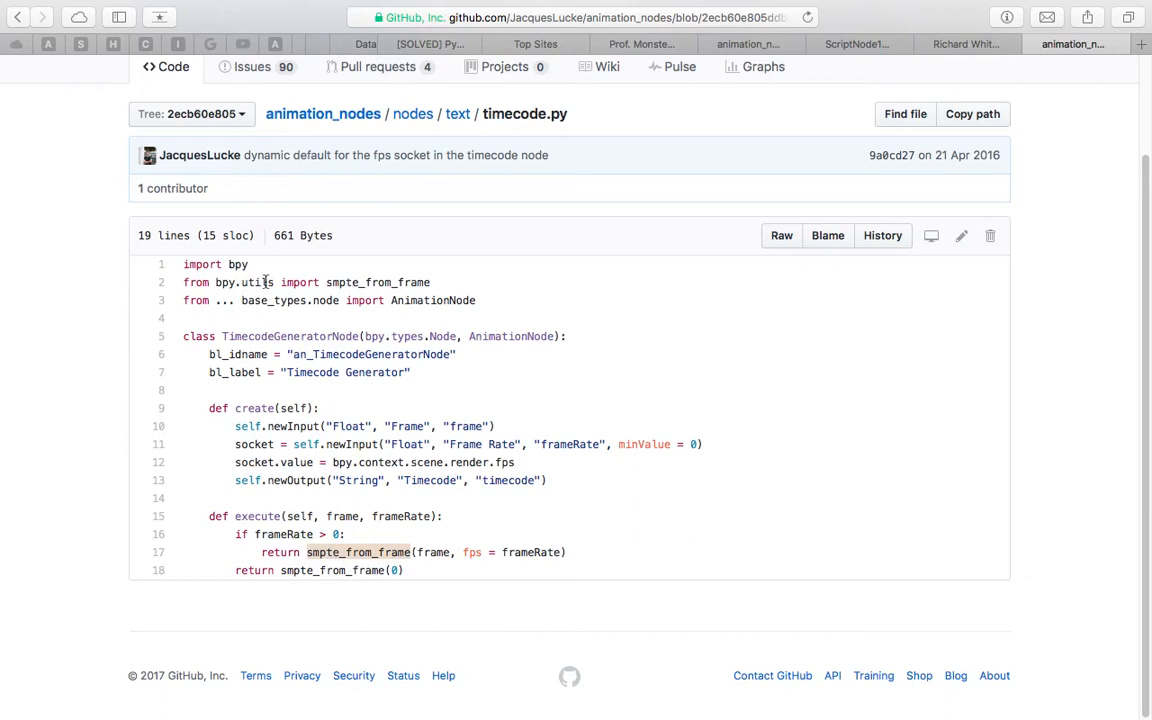
pyautogui.click(502, 290)
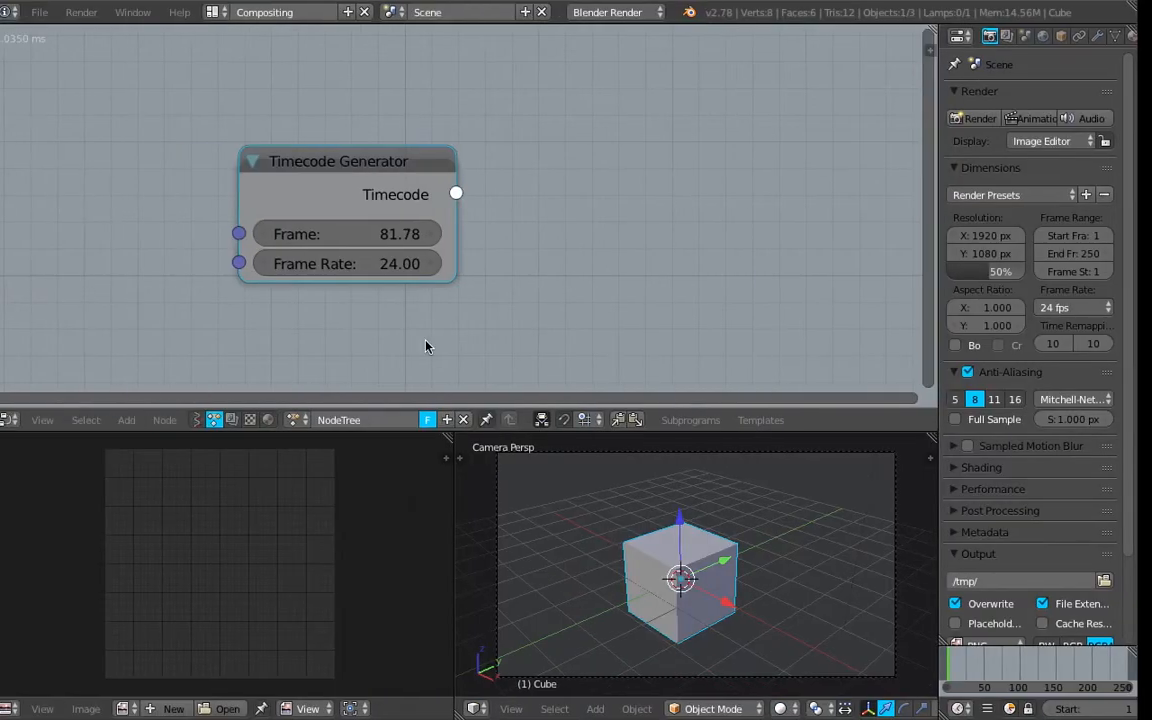
# Switch back to Blender and change the screen layout to Scripting
pyautogui.moveTo(405, 185); pyautogui.dragTo(398, 203)
pyautogui.click(425, 186)
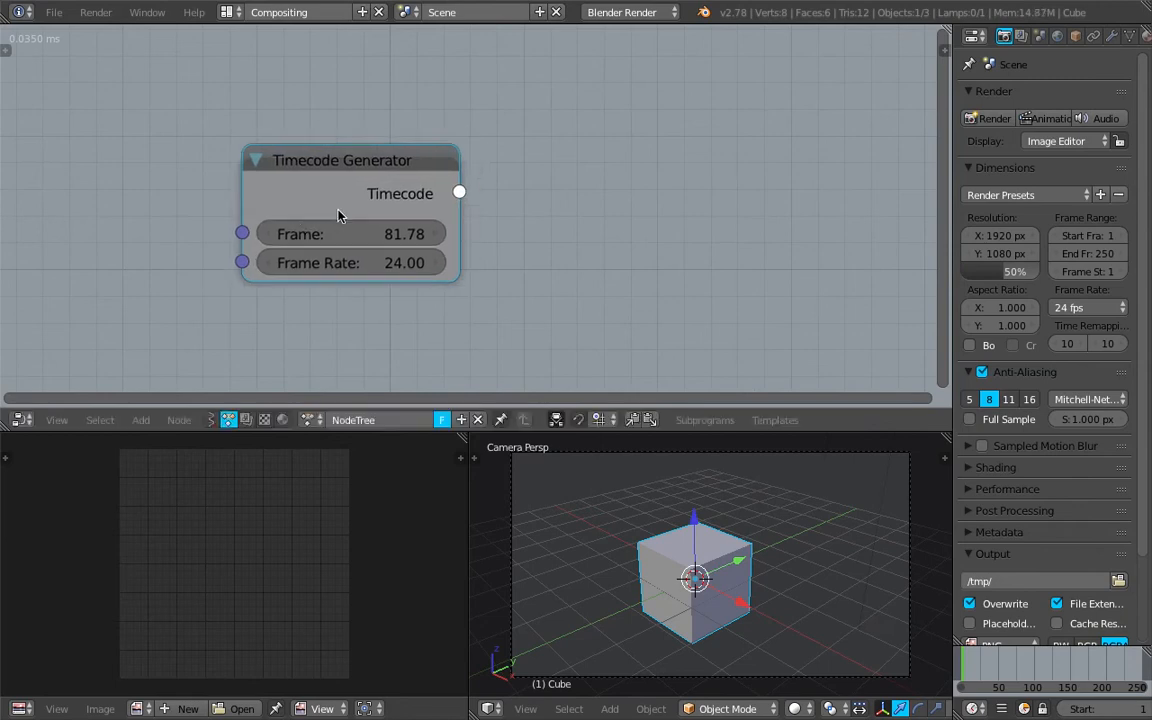
pyautogui.click(225, 14)
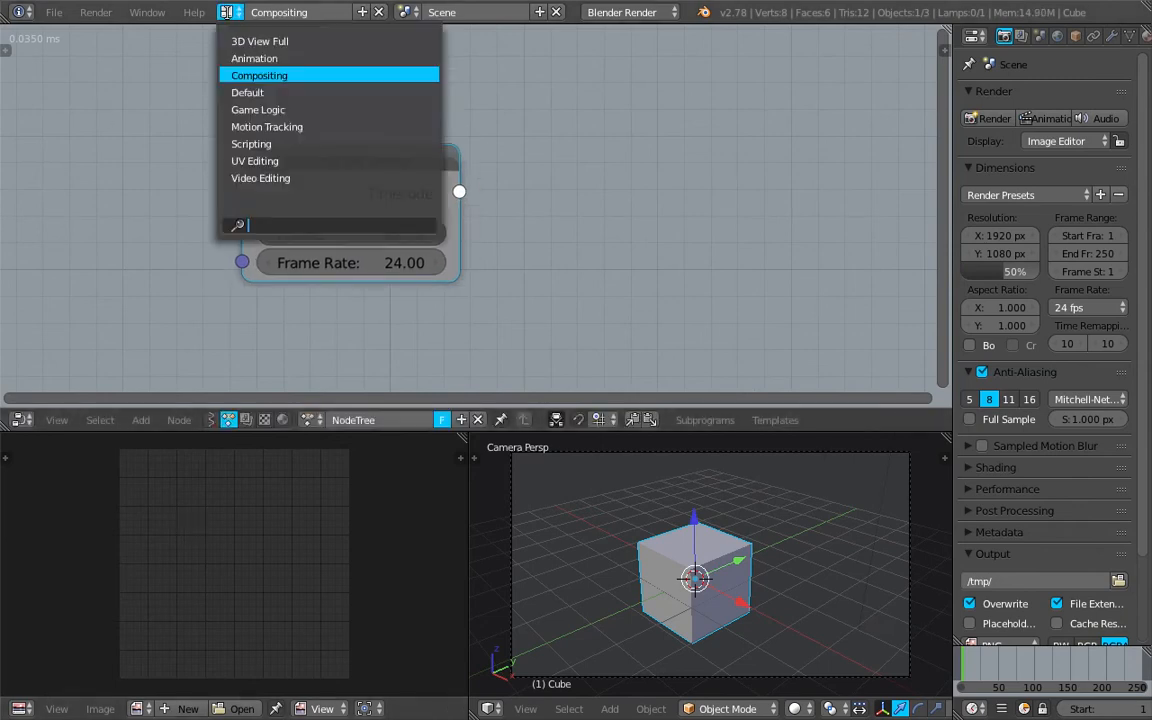
pyautogui.click(317, 144)
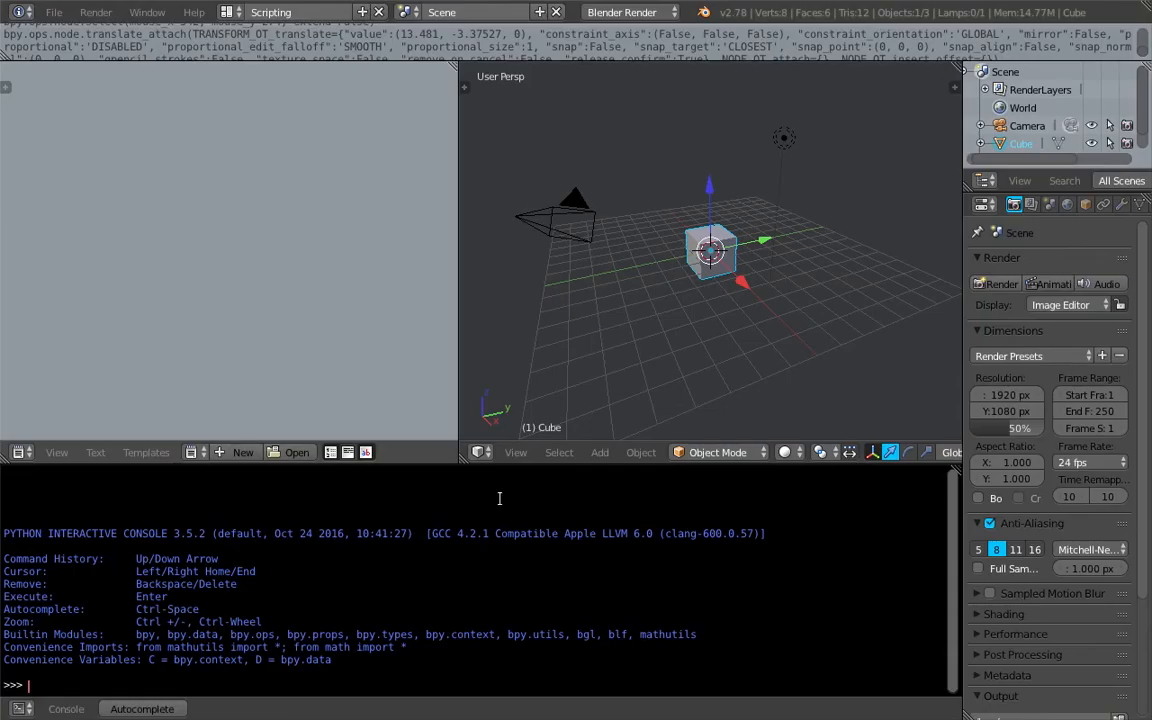
pyautogui.click(34, 14)
pyautogui.click(45, 147)
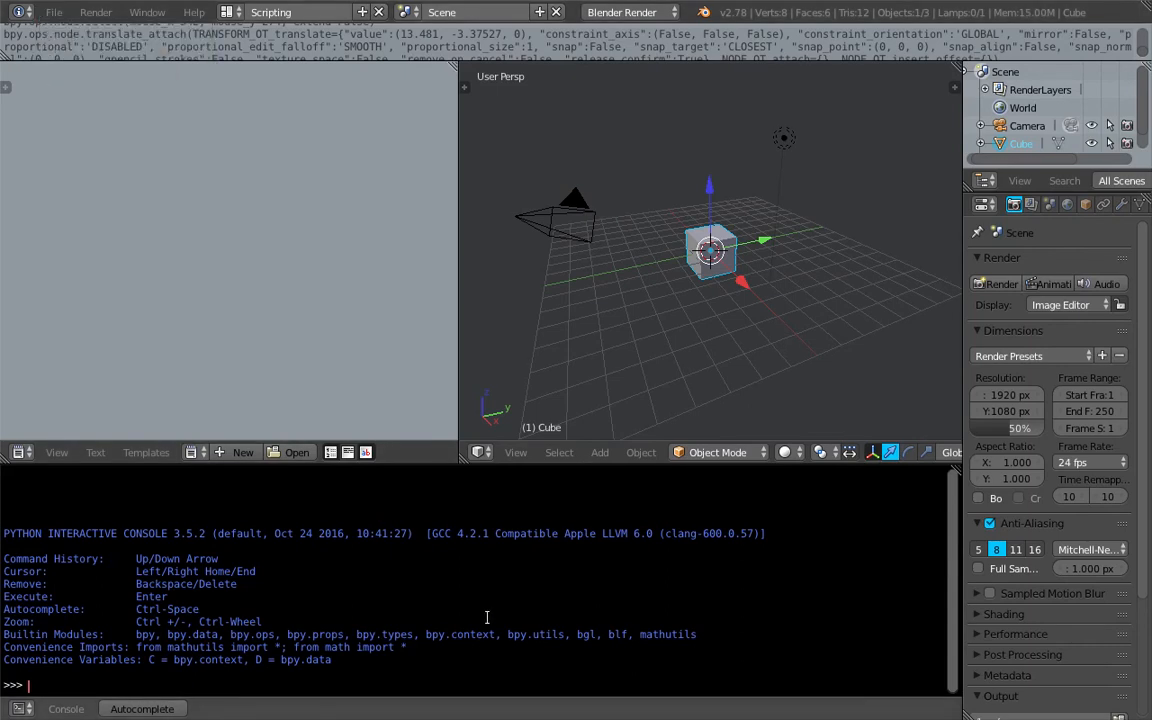
# Autocomplete the bpy.utils functions in the Python console and run bpy.utils.smpte_from_frame() without arguments
pyautogui.write('bpy.utils.')
pyautogui.hotkey('ctrl', 'space')
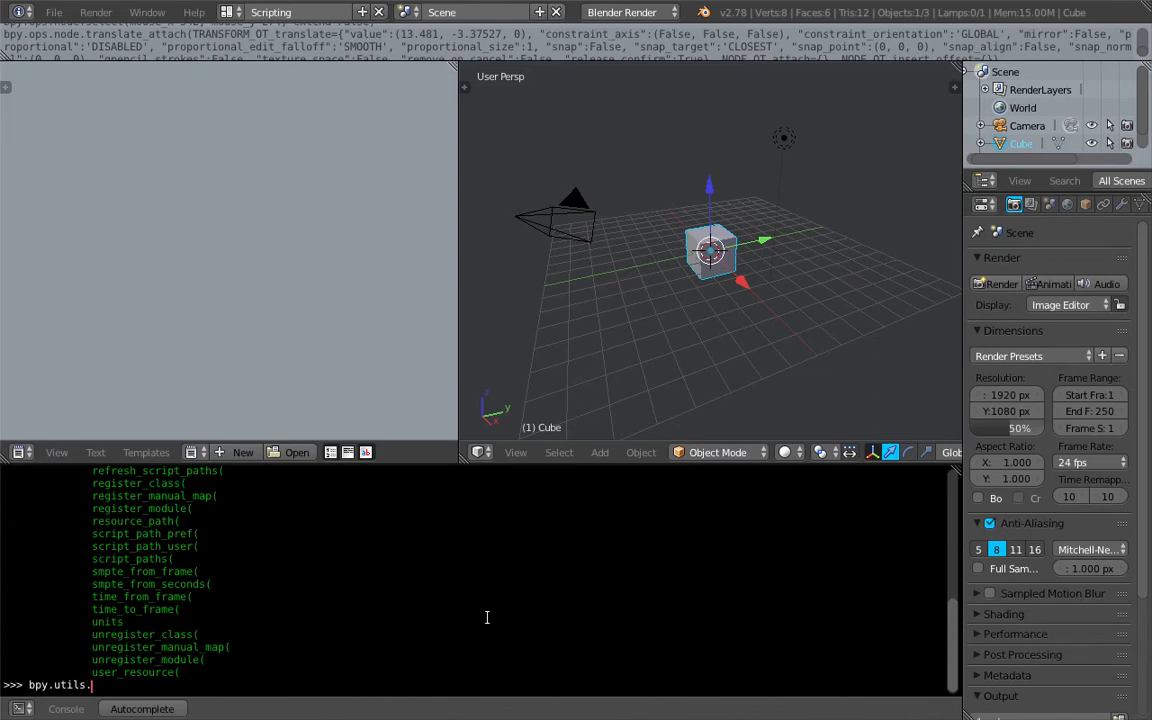
pyautogui.write('smpte')
pyautogui.hotkey('ctrl', 'space')
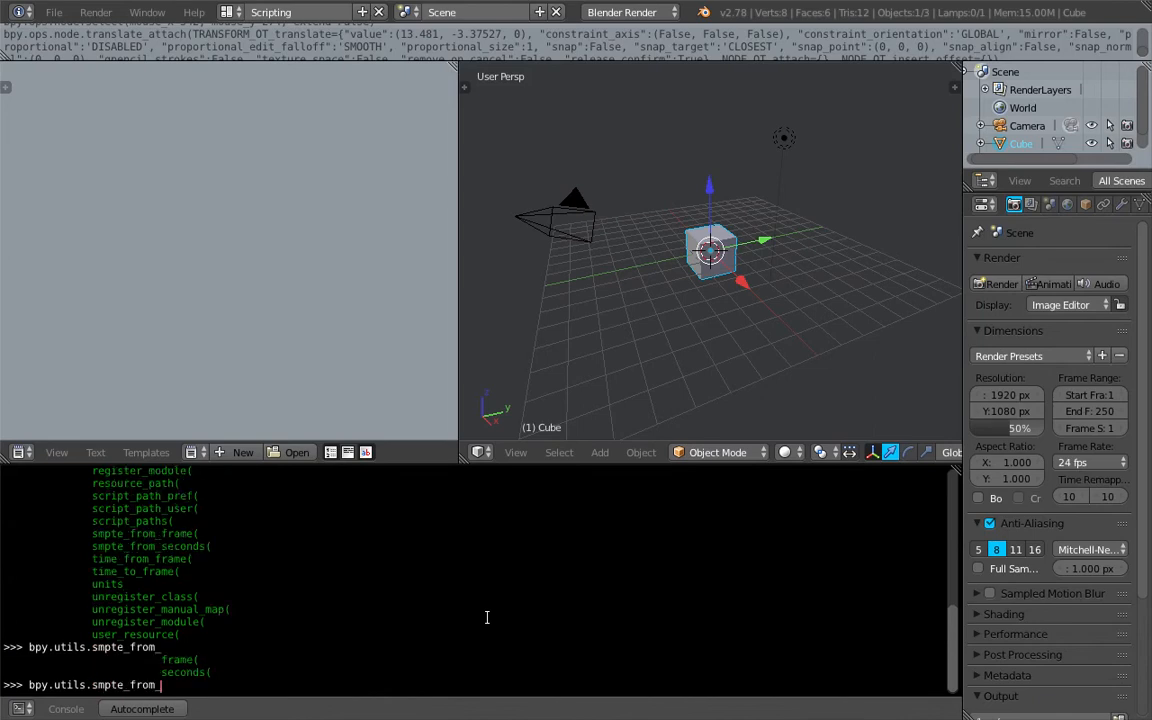
pyautogui.hotkey('ctrl', 'space')
pyautogui.write('fram')
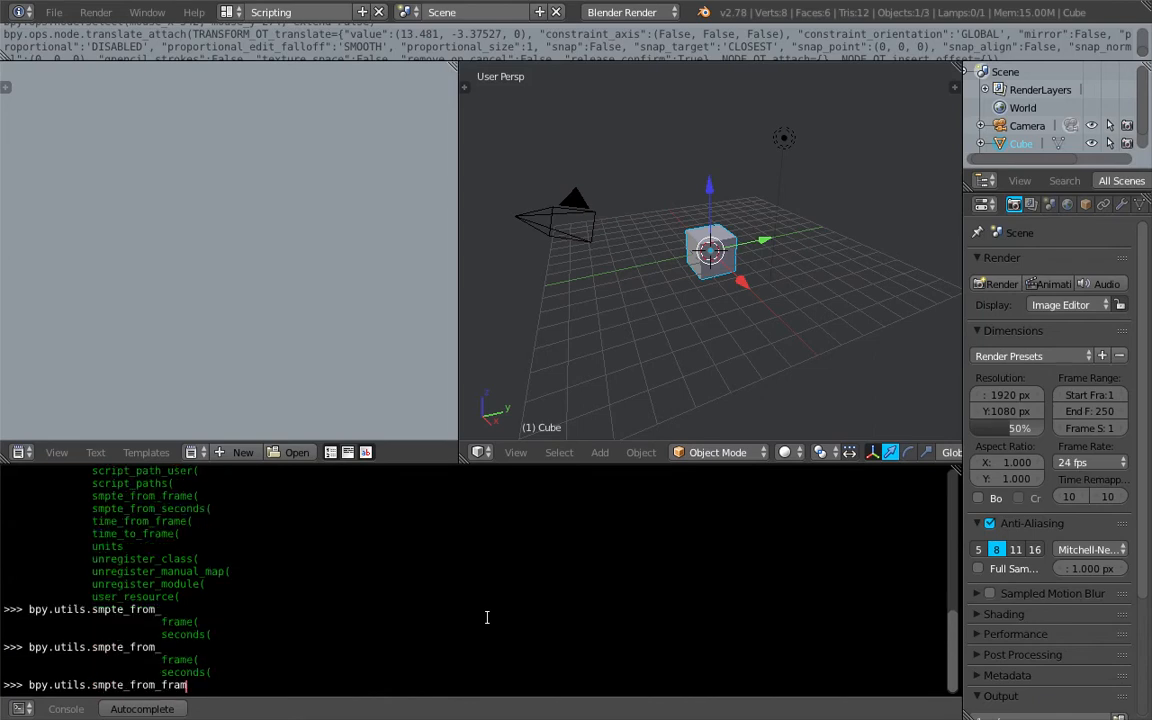
pyautogui.write('e()')
pyautogui.press('Return')
# Run bpy.utils.smpte_from_frame(123, 24) in the Python console
pyautogui.press('Up')
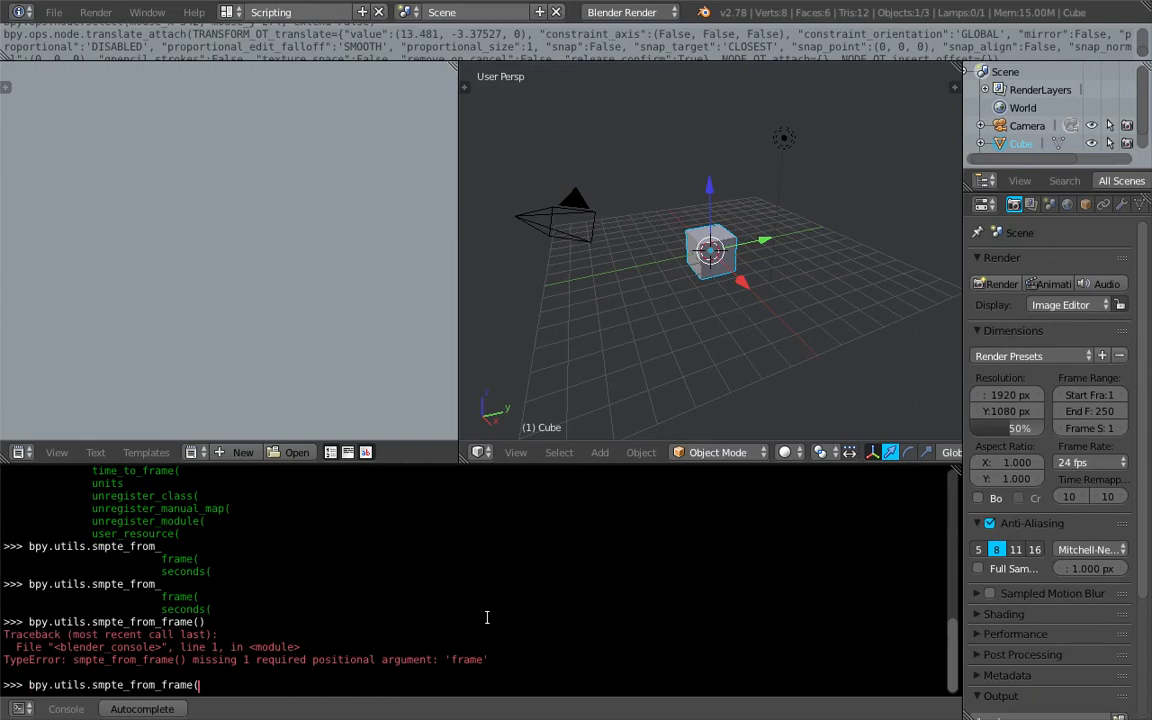
pyautogui.write('123, 24)')
pyautogui.press('Return')
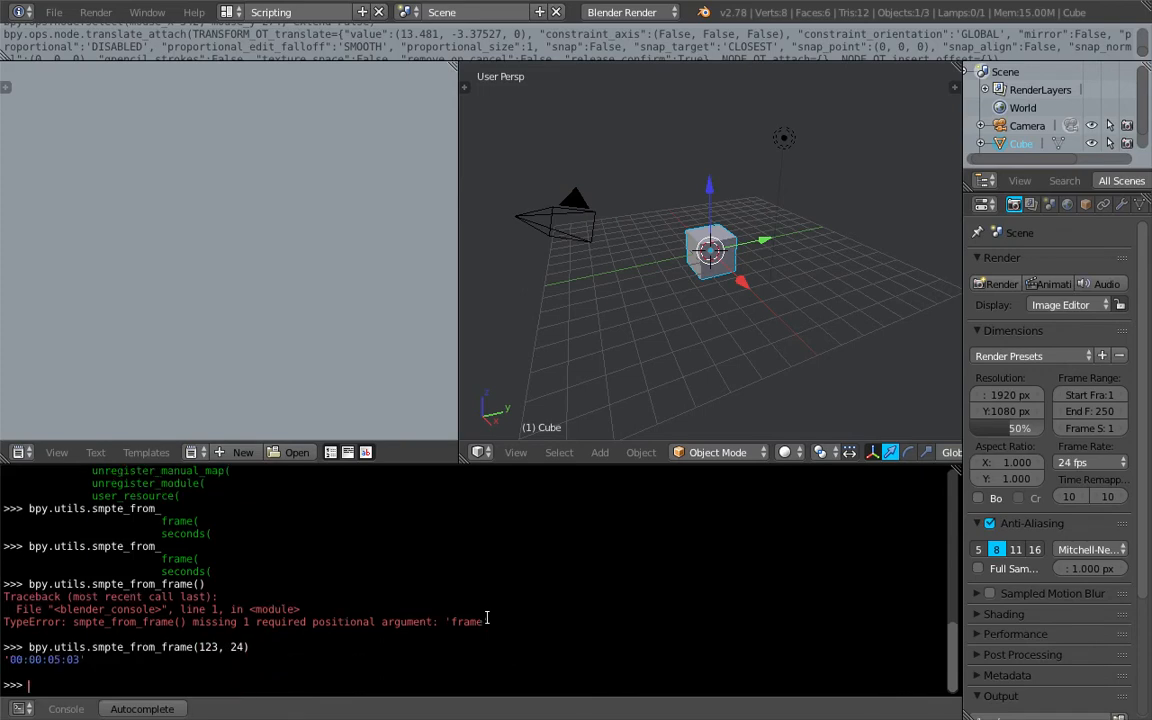
# Rerun the smpte_from_frame call with frame 150 at 24 fps
pyautogui.press('Up')
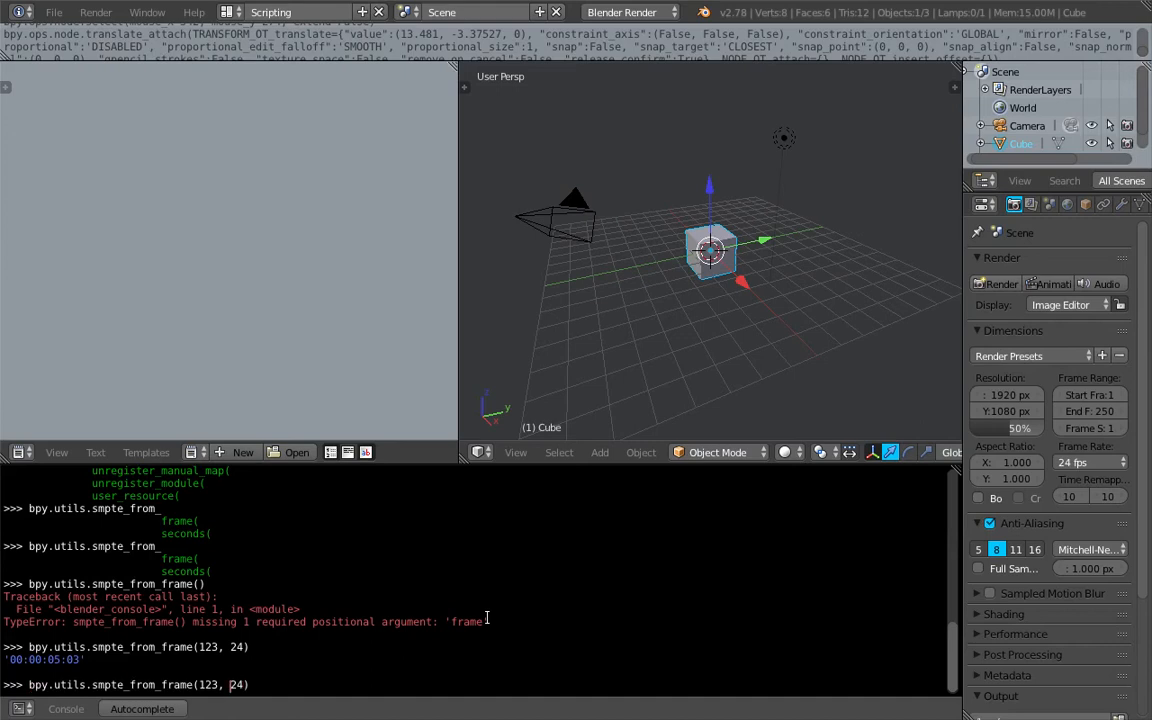
pyautogui.press('BackSpace')
pyautogui.press('BackSpace')
pyautogui.write('50')
pyautogui.press('Return')
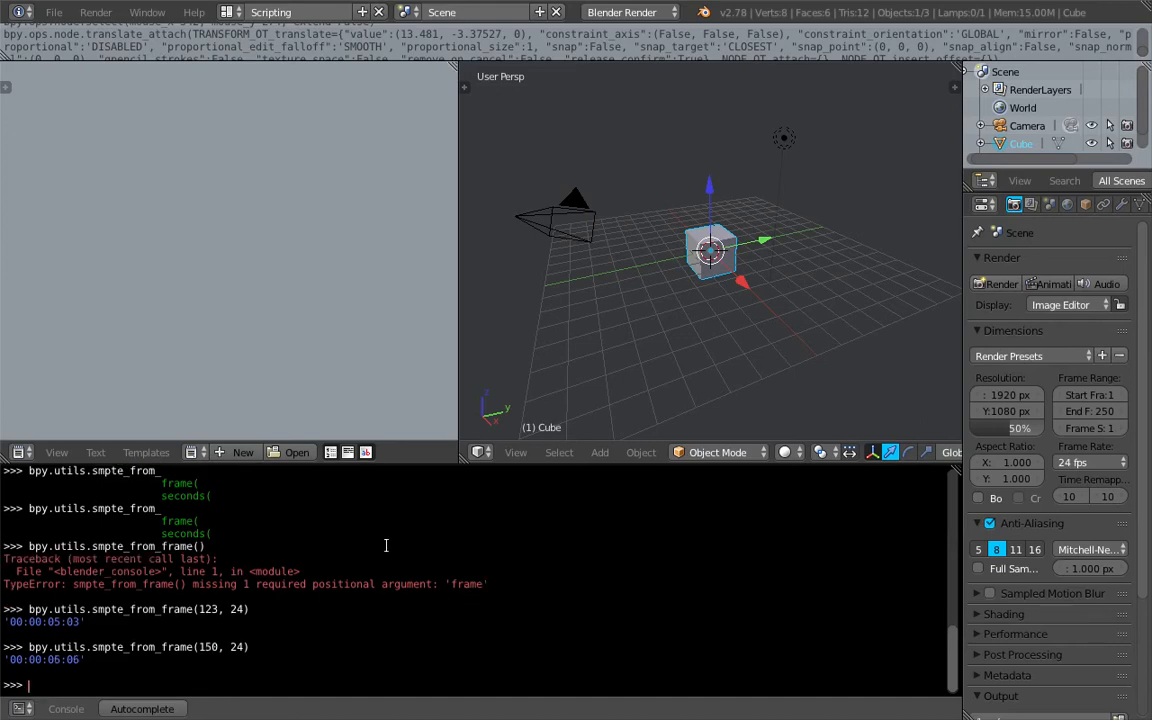
# Enlarge the Python console area, return to the Compositing screen layout and reposition the node view
pyautogui.moveTo(440, 460); pyautogui.dragTo(440, 402)
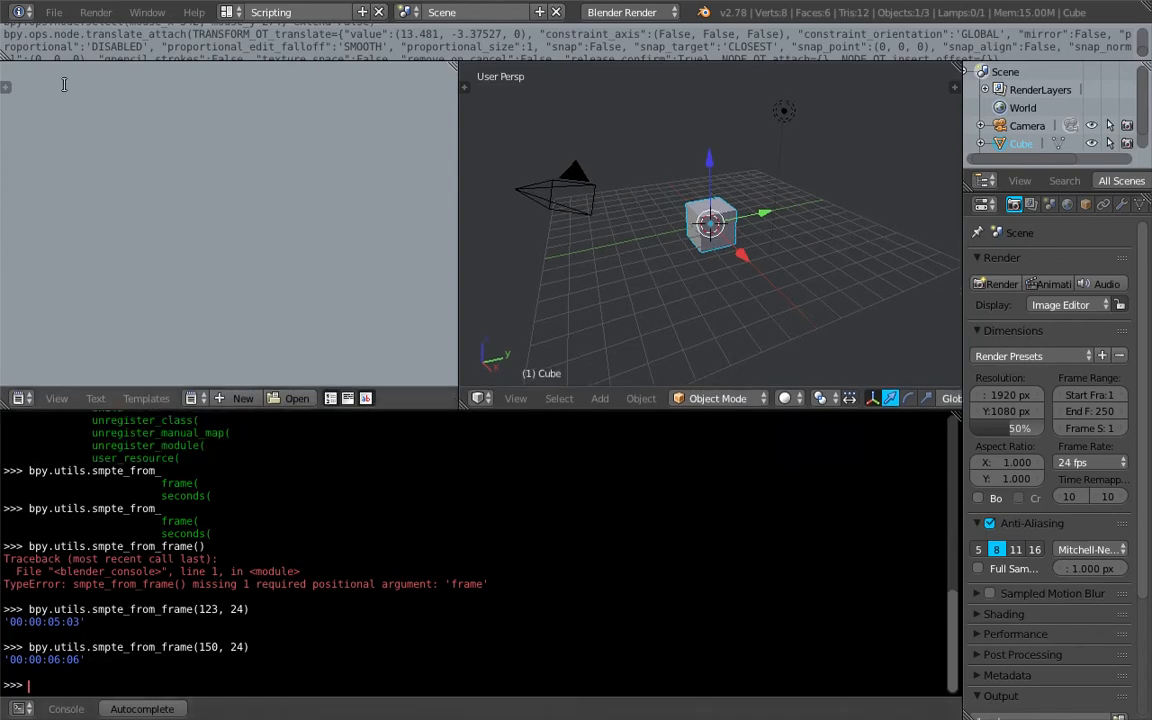
pyautogui.click(54, 12)
pyautogui.click(243, 14)
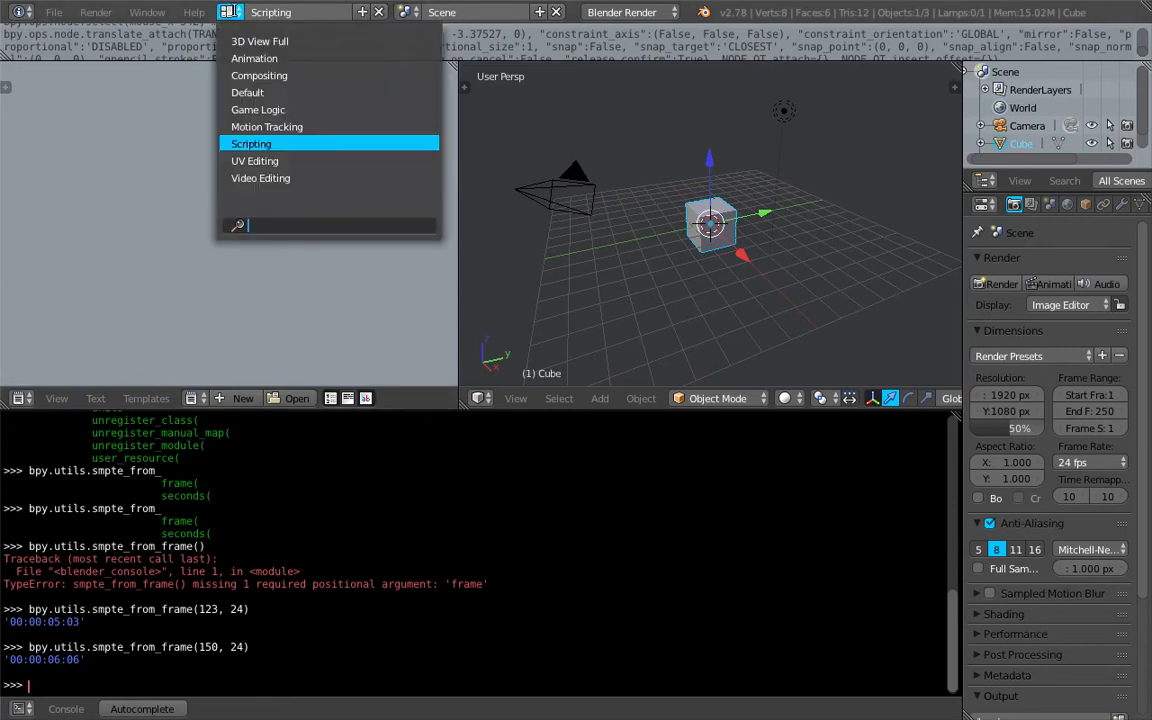
pyautogui.click(262, 75)
pyautogui.moveTo(270, 308); pyautogui.dragTo(299, 270, button='middle')
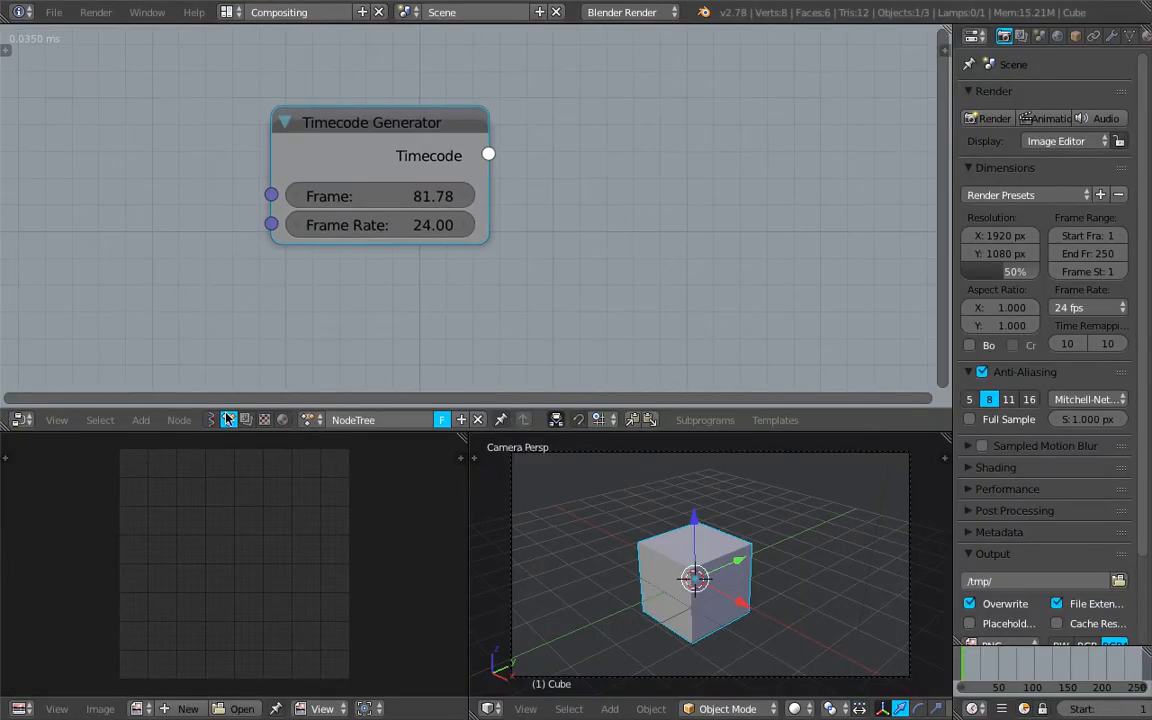
# Delete the Timecode Generator node from the Animation Nodes tree
pyautogui.moveTo(374, 217); pyautogui.dragTo(394, 219, button='middle')
pyautogui.moveTo(406, 123); pyautogui.dragTo(411, 111)
pyautogui.press('a')
pyautogui.click(411, 113)
pyautogui.press('x')
# Switch the node editor to Sverchok nodes and create a new node tree
pyautogui.click(211, 420)
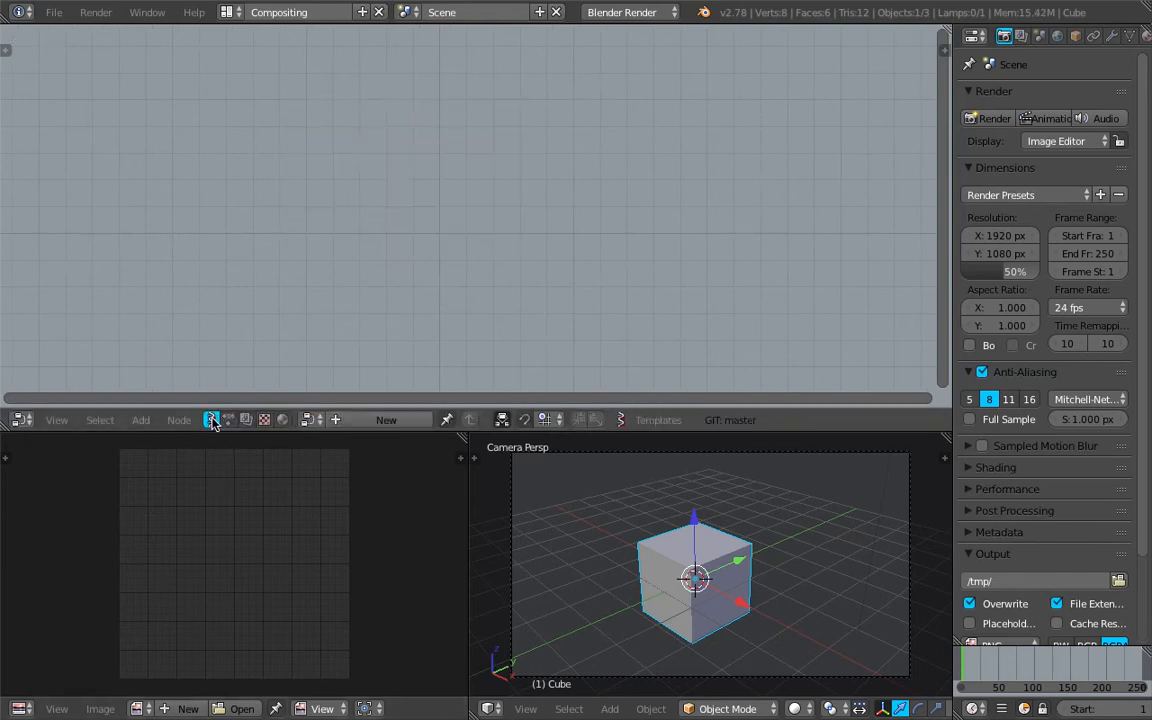
pyautogui.click(315, 420)
pyautogui.click(317, 358)
pyautogui.click(366, 419)
pyautogui.moveTo(309, 244); pyautogui.dragTo(354, 207, button='middle')
pyautogui.scroll(-1, 329, 204)
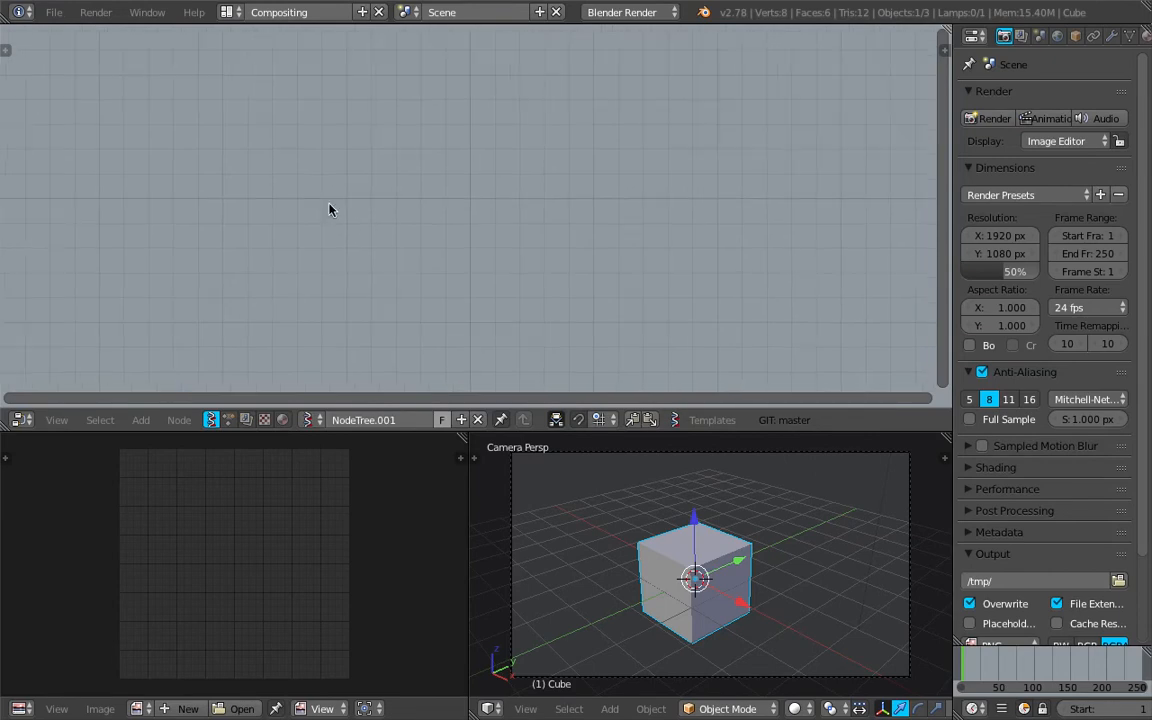
# Give the new Sverchok node tree a fake user and rename it TimeCode
pyautogui.click(443, 420)
pyautogui.doubleClick(367, 419)
pyautogui.write('TimeCode')
pyautogui.press('Return')
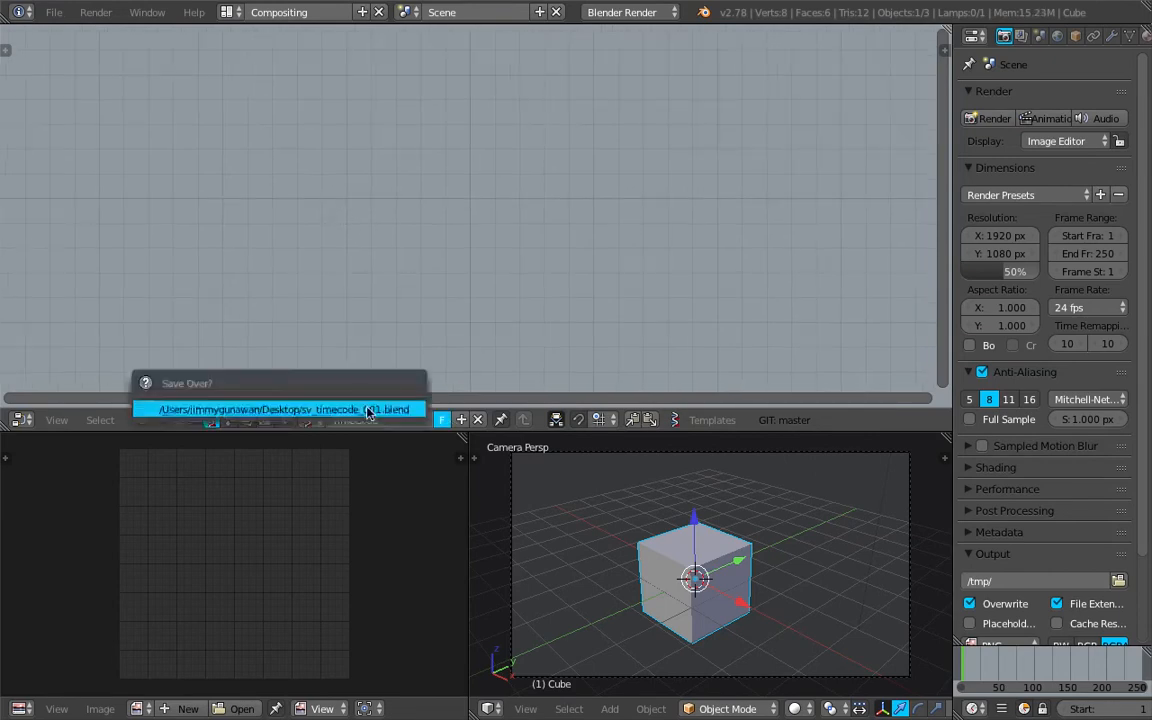
# Search the Sverchok nodes for "script" and place a Scripted Node Lite in the TimeCode tree
pyautogui.hotkey('shift', 'a')
pyautogui.click(342, 118)
pyautogui.write('Debug Drawerscript')
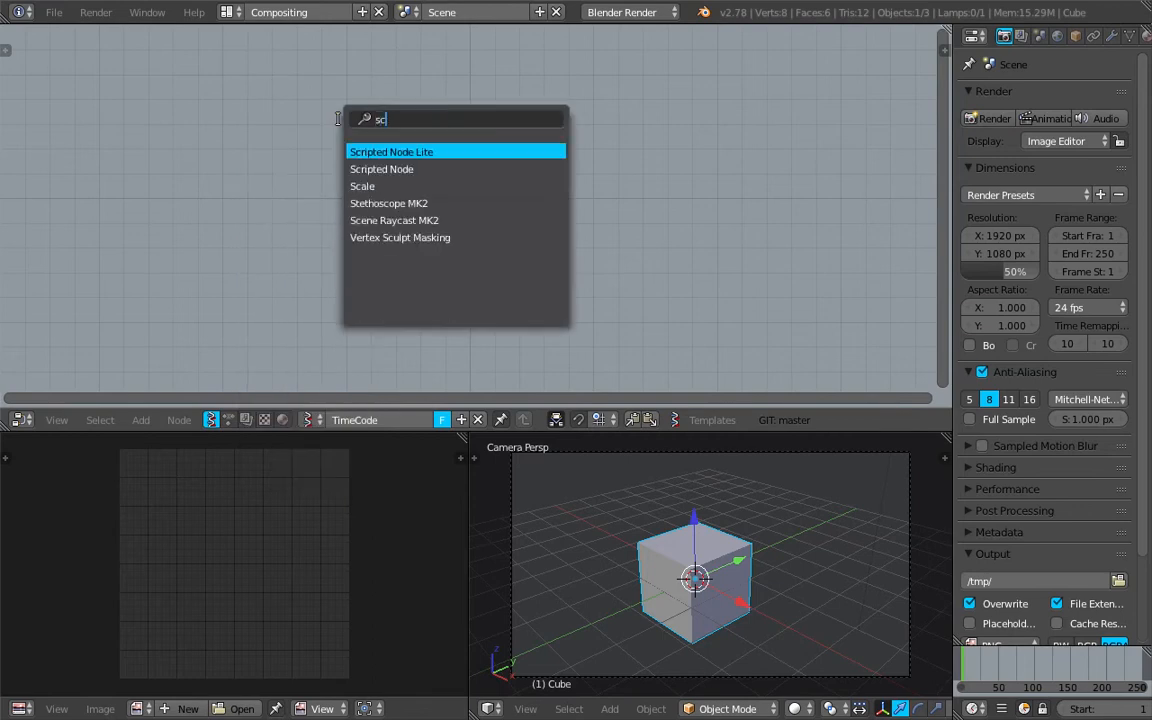
pyautogui.press('Down')
pyautogui.press('Up')
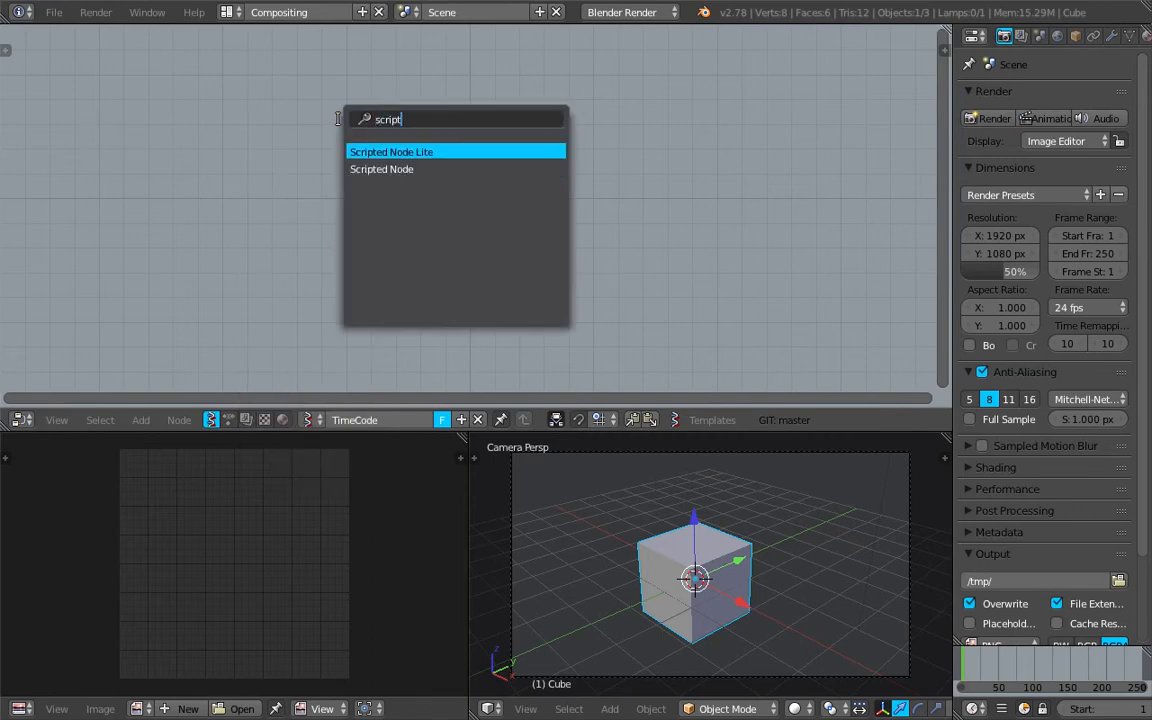
pyautogui.press('Return')
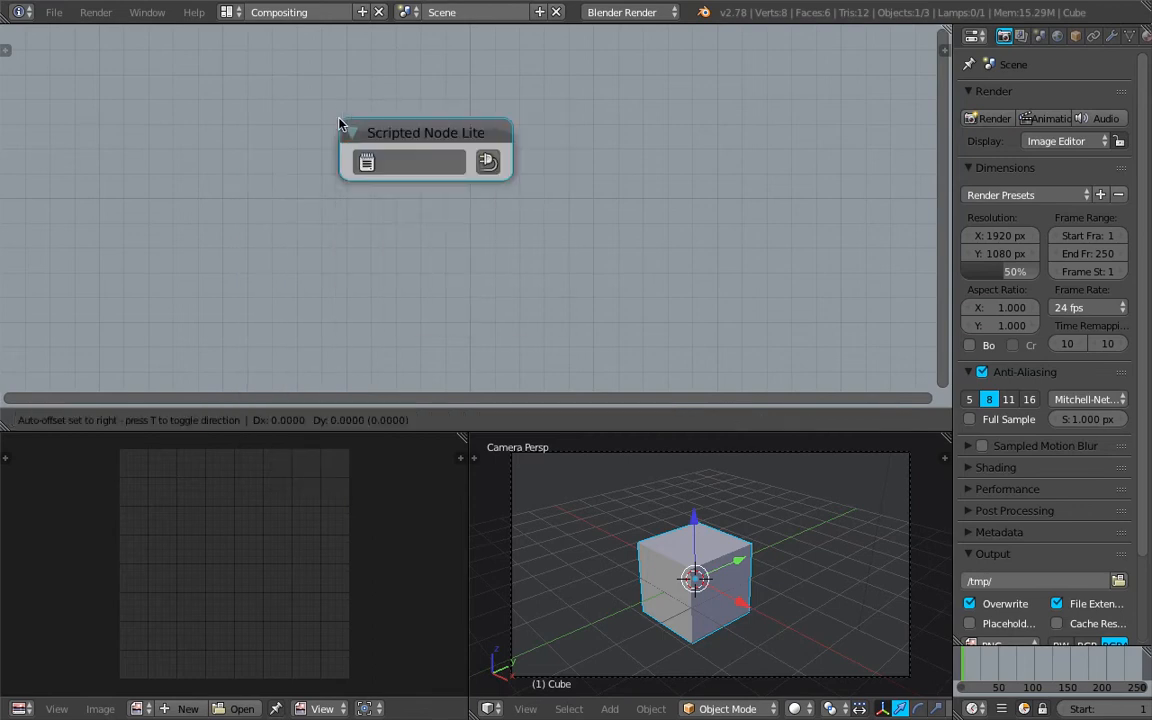
pyautogui.scroll(3, 307, 137)
pyautogui.click(373, 152)
pyautogui.scroll(-1, 386, 147)
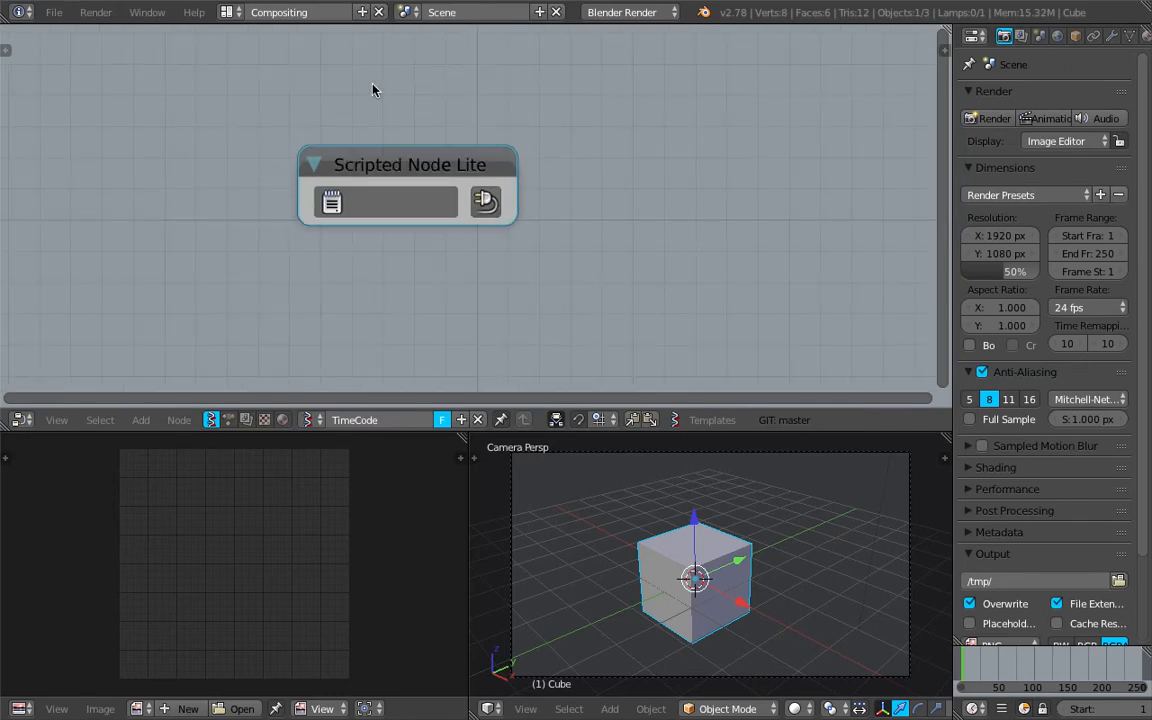
# Turn the UV/Image Editor area into a slightly wider Text Editor and create a new text data block
pyautogui.click(20, 709)
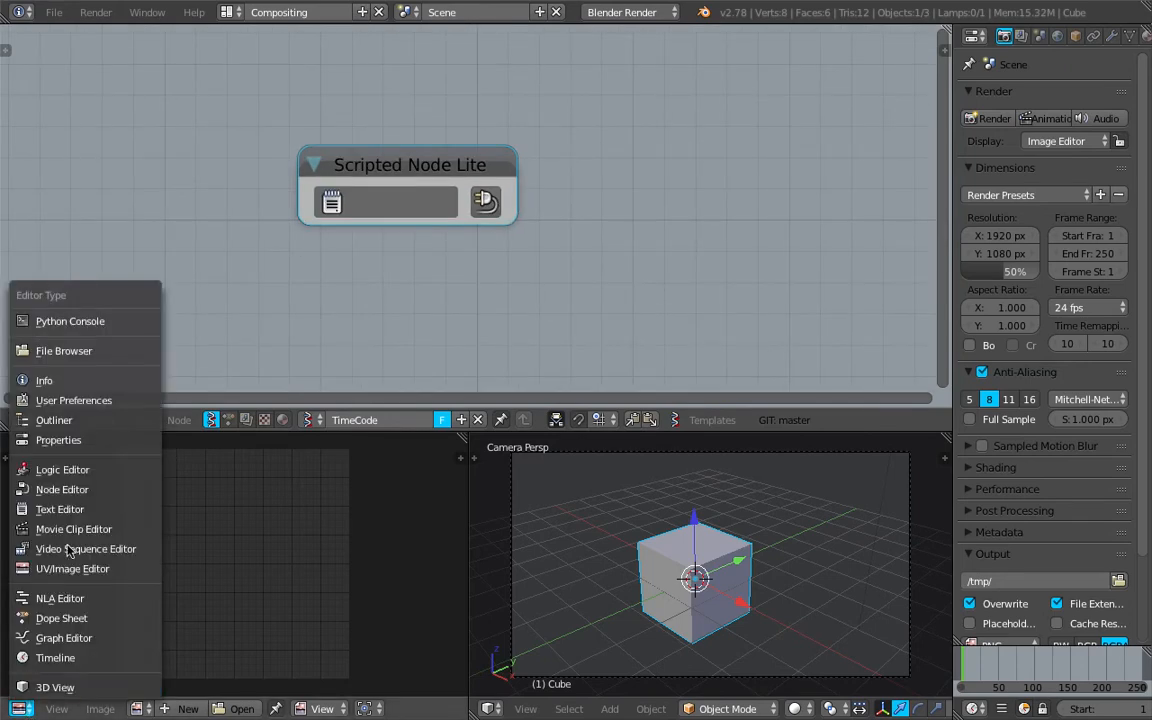
pyautogui.click(70, 511)
pyautogui.moveTo(469, 530); pyautogui.dragTo(501, 530)
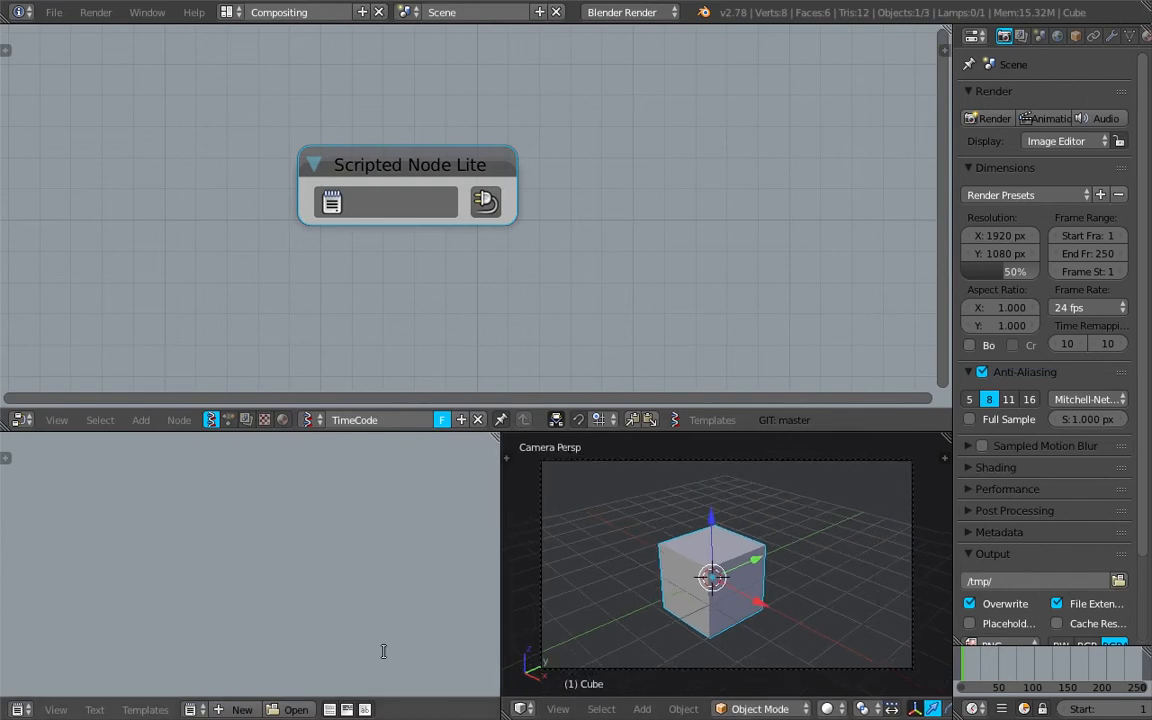
pyautogui.click(245, 710)
pyautogui.scroll(2, 425, 273)
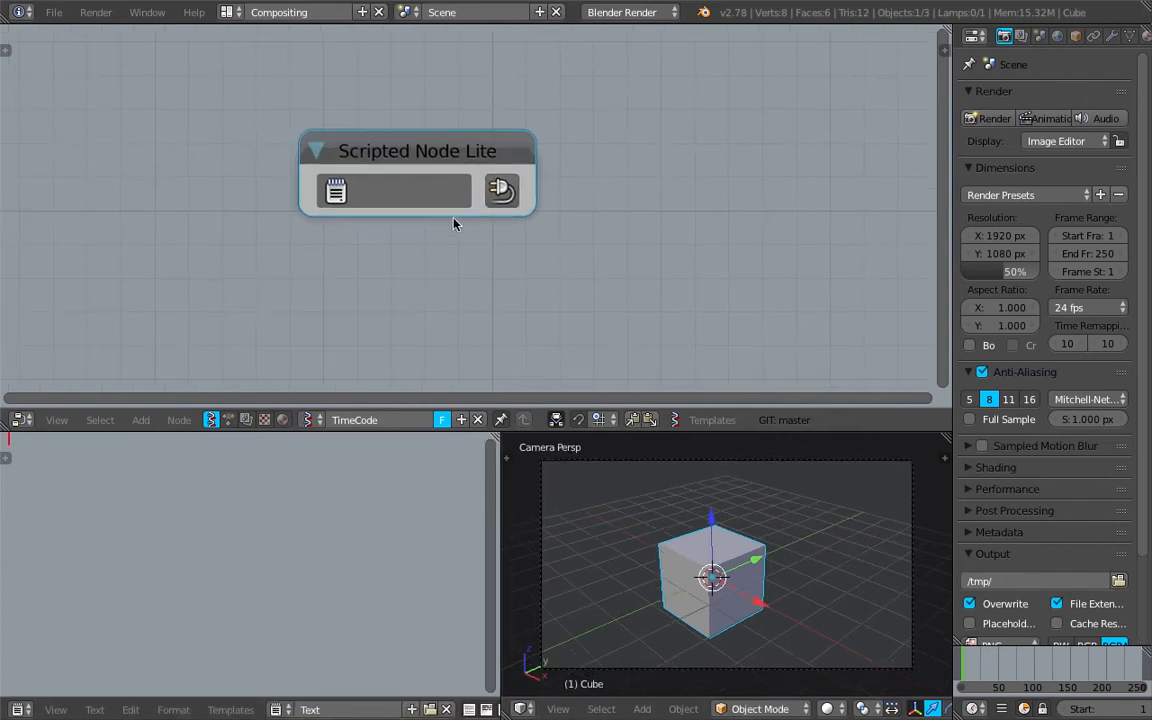
pyautogui.scroll(-2, 450, 168)
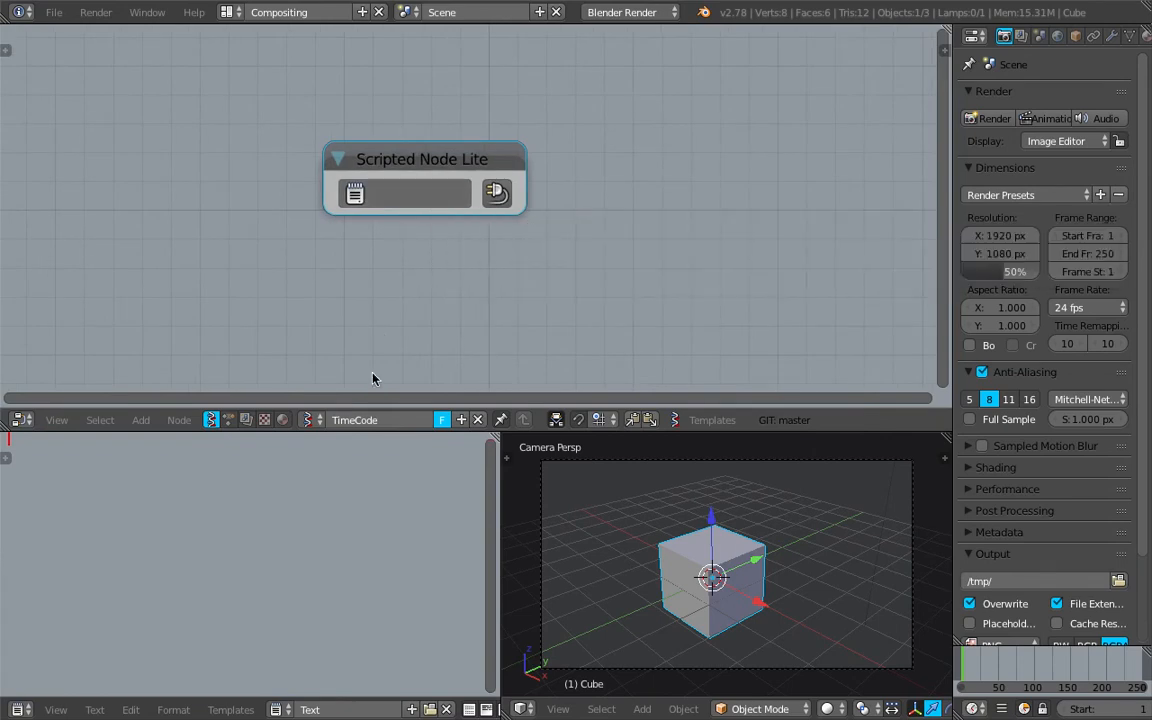
# Rename the new text data block to TimeCode.py
pyautogui.click(352, 707)
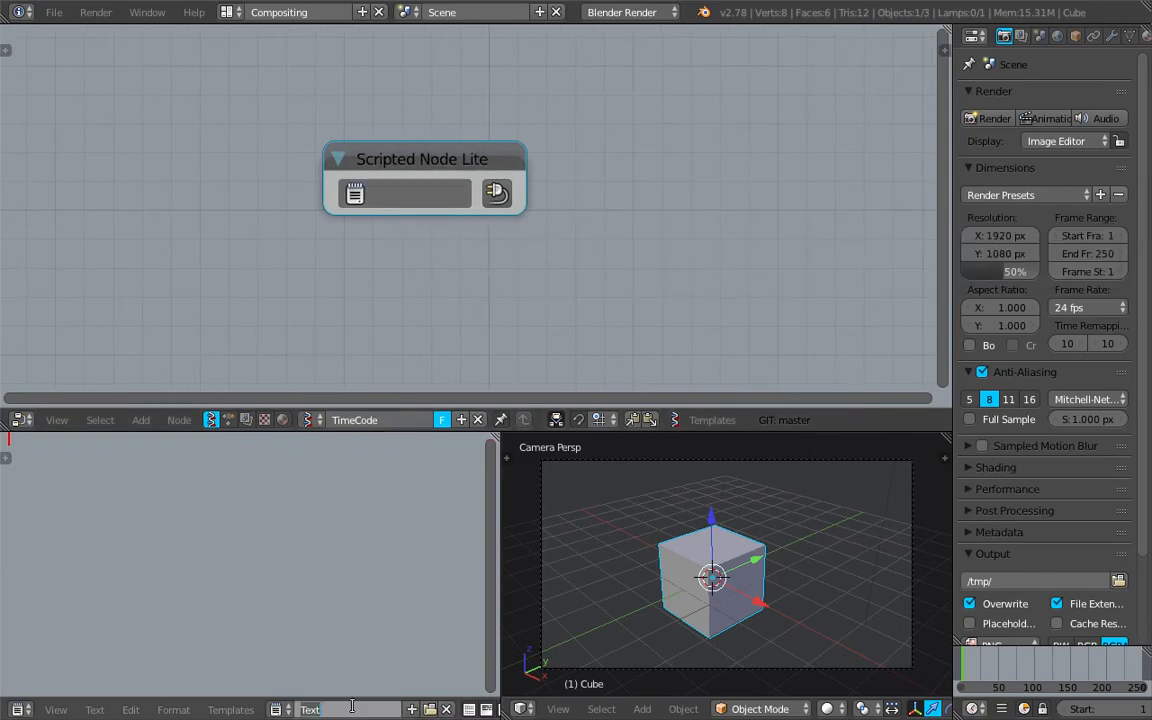
pyautogui.write('TimeCode.py')
pyautogui.press('Return')
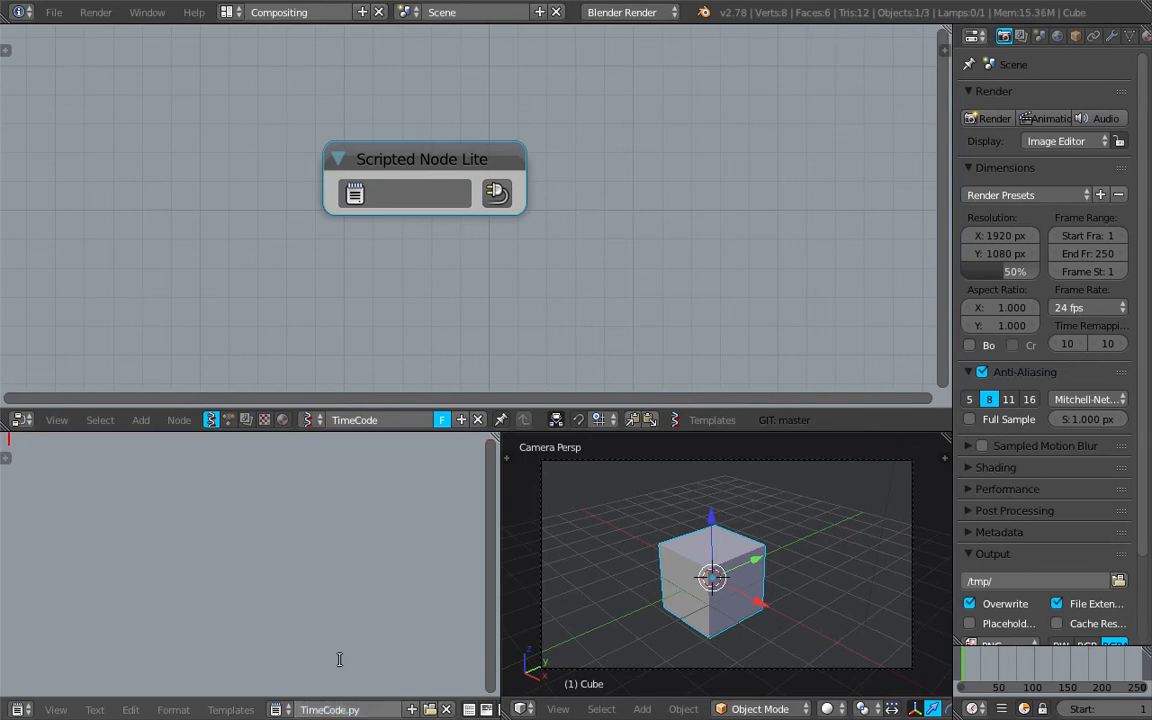
# Add an empty triple-quoted header block to TimeCode.py
pyautogui.click(410, 194)
pyautogui.press('Escape')
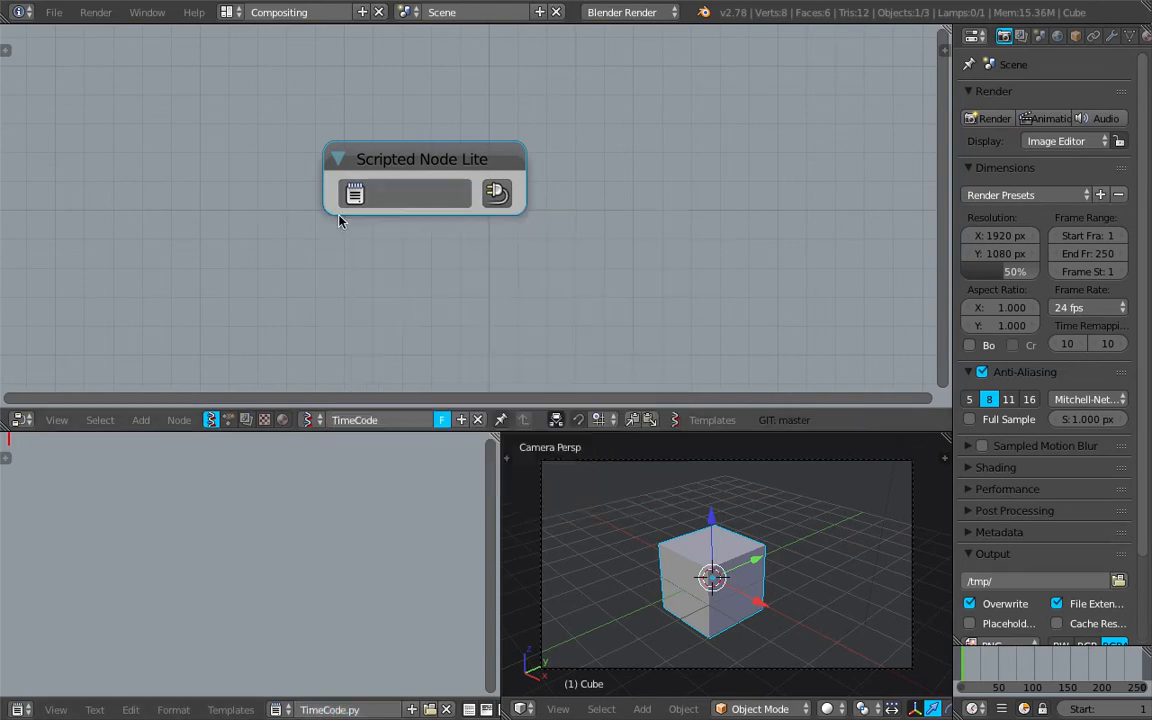
pyautogui.scroll(2, 395, 208)
pyautogui.hotkey('ctrl', 's')
pyautogui.click(425, 281)
pyautogui.write('"""')
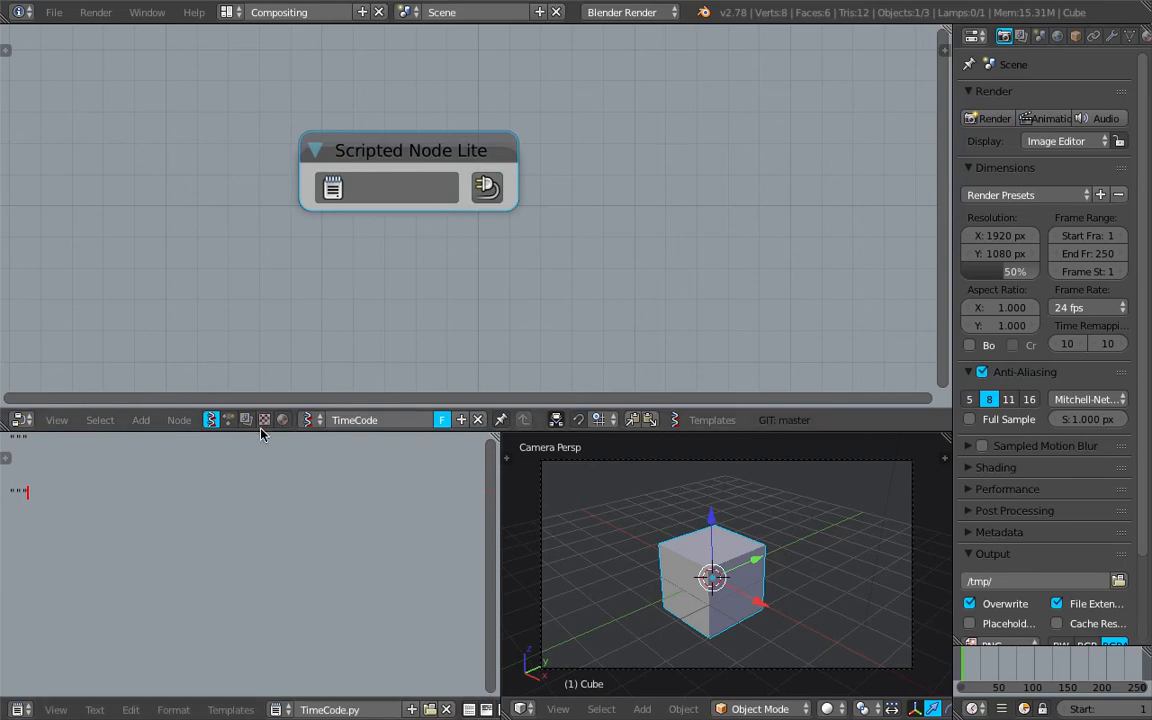
# Make the text editor area taller and begin an "in" line inside the header block
pyautogui.moveTo(262, 430); pyautogui.dragTo(262, 315)
pyautogui.click(65, 336)
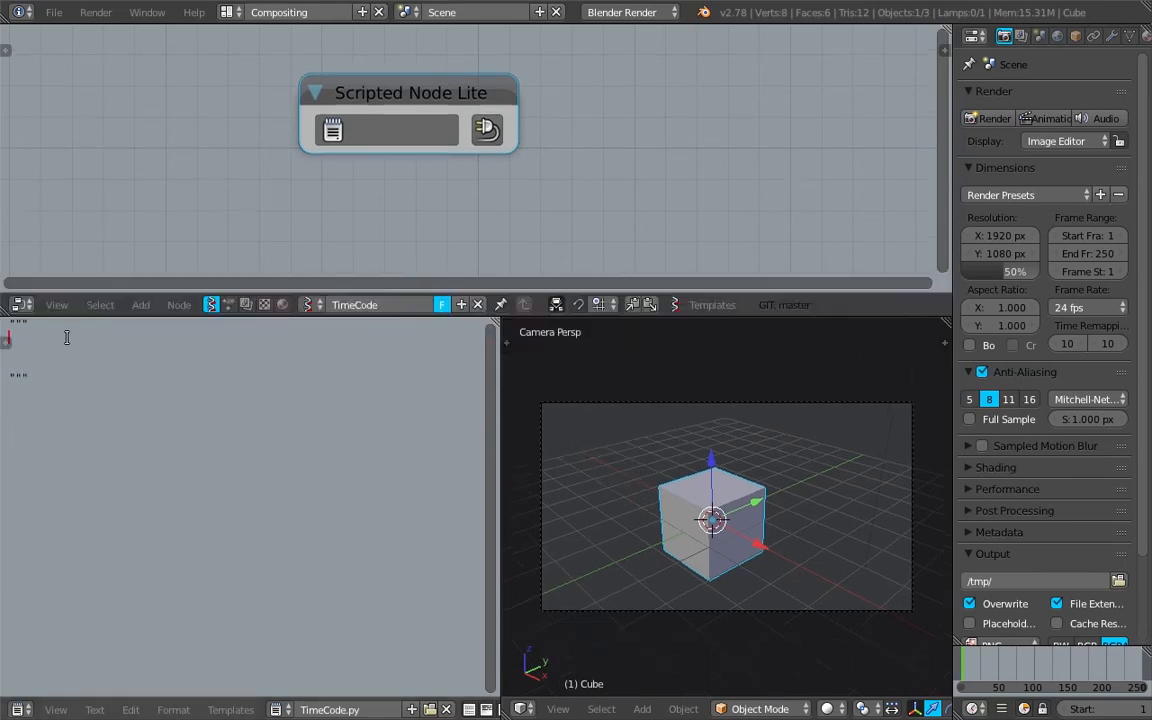
pyautogui.write('in')
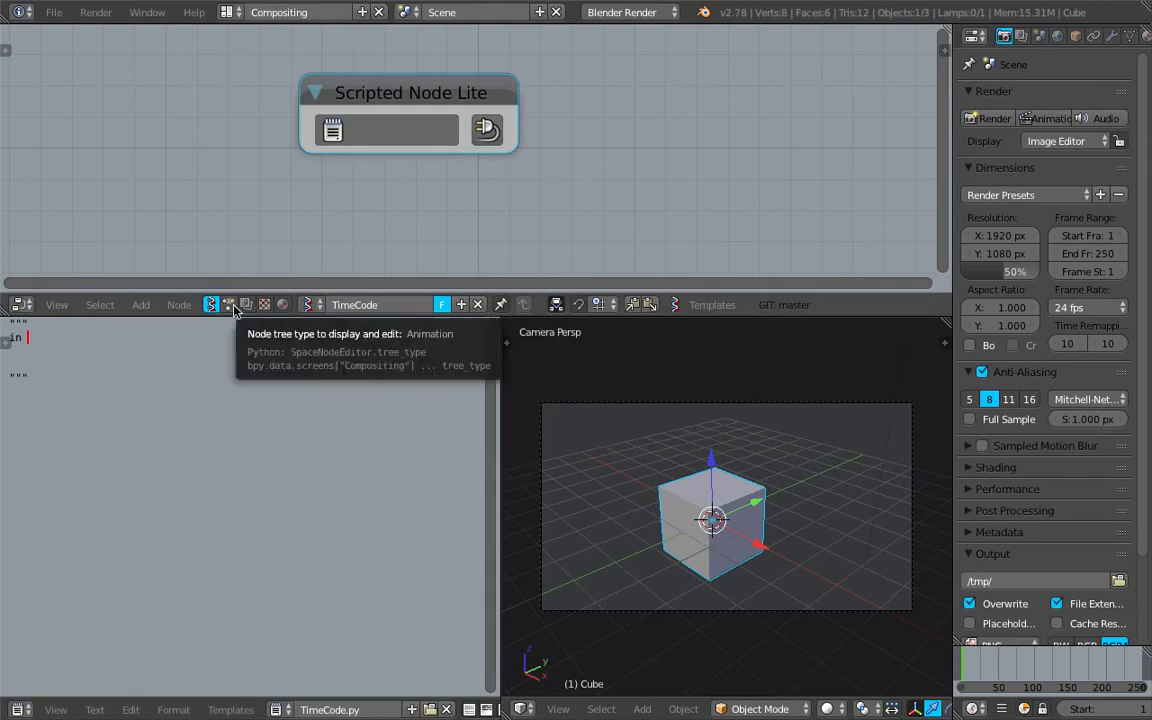
# Split the Sverchok node editor into two side-by-side areas and show the Animation Nodes tree NodeTree in the new one
pyautogui.moveTo(953, 33); pyautogui.dragTo(994, 31)
pyautogui.moveTo(988, 30); pyautogui.dragTo(526, 100)
pyautogui.click(756, 305)
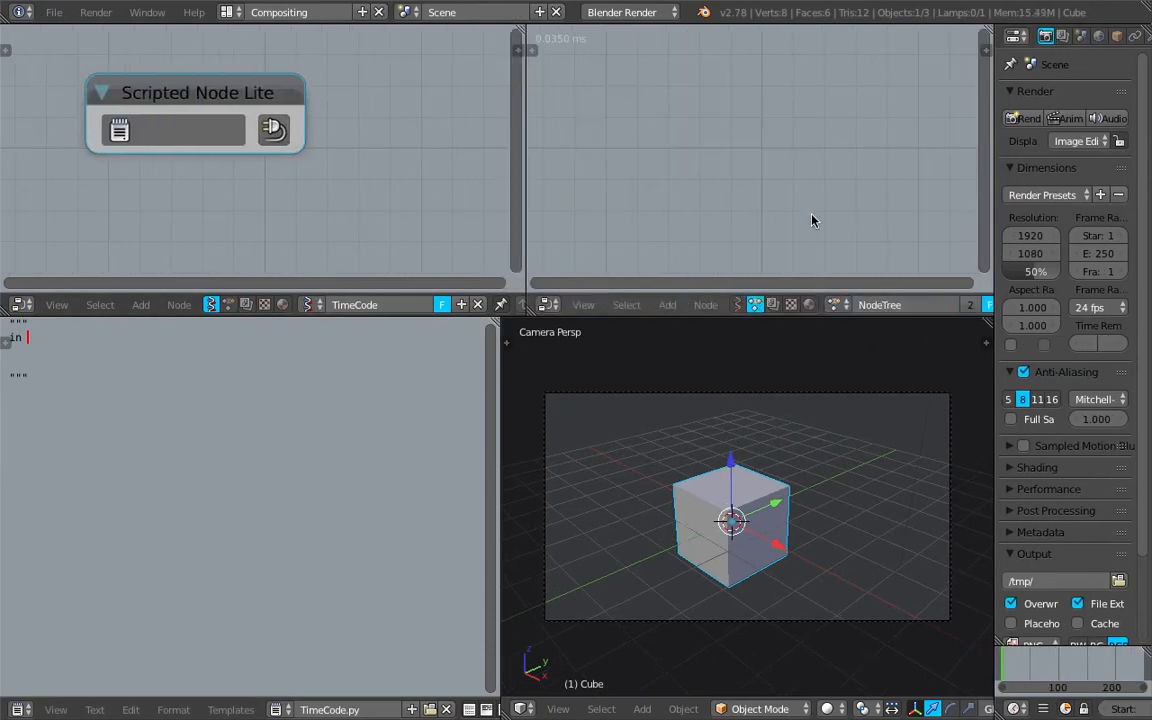
pyautogui.hotkey('shift', 'a')
pyautogui.click(680, 130)
pyautogui.write('time')
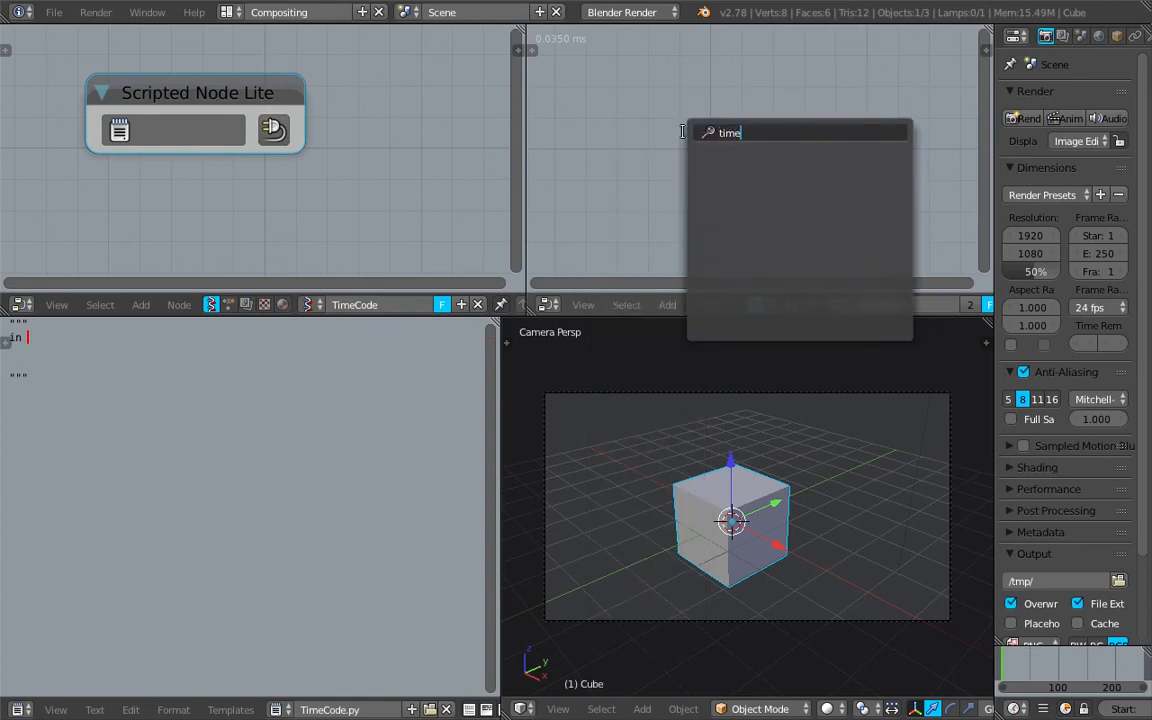
pyautogui.press('Escape')
# Search the Animation Nodes for "time" and place a Timecode Generator in NodeTree
pyautogui.hotkey('shift', 'a')
pyautogui.click(684, 121)
pyautogui.write('time')
pyautogui.press('Down')
pyautogui.press('Down')
pyautogui.press('Down')
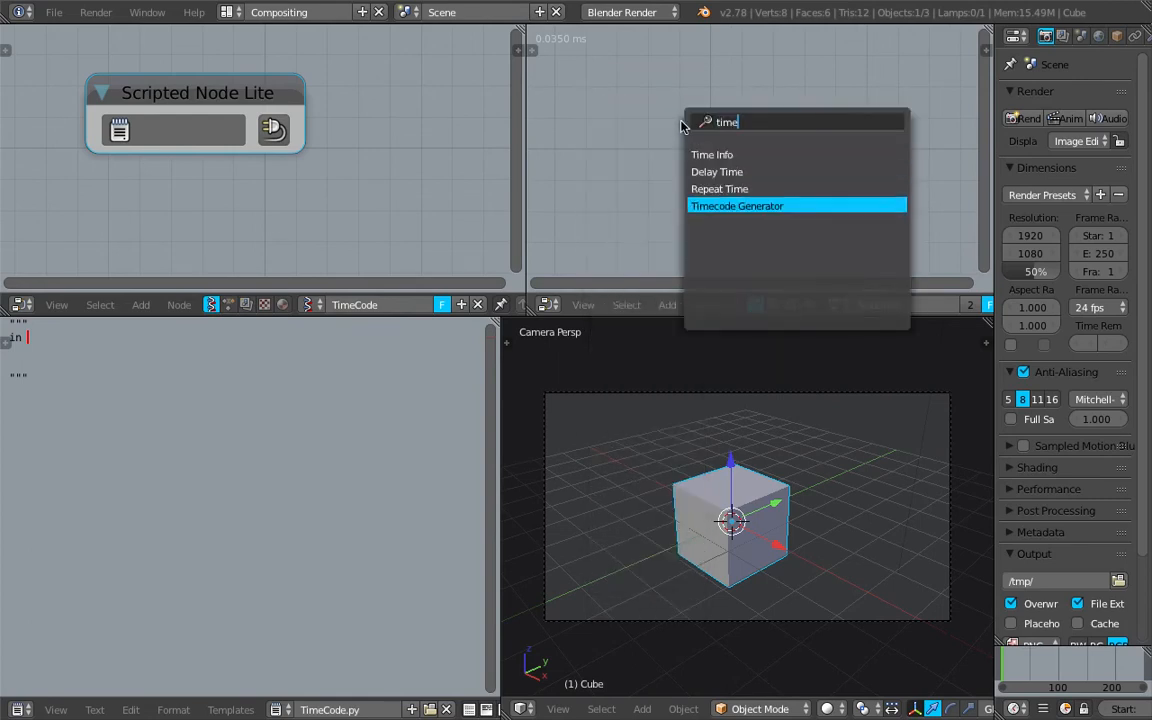
pyautogui.press('Return')
pyautogui.click(673, 87)
pyautogui.scroll(-1, 845, 150)
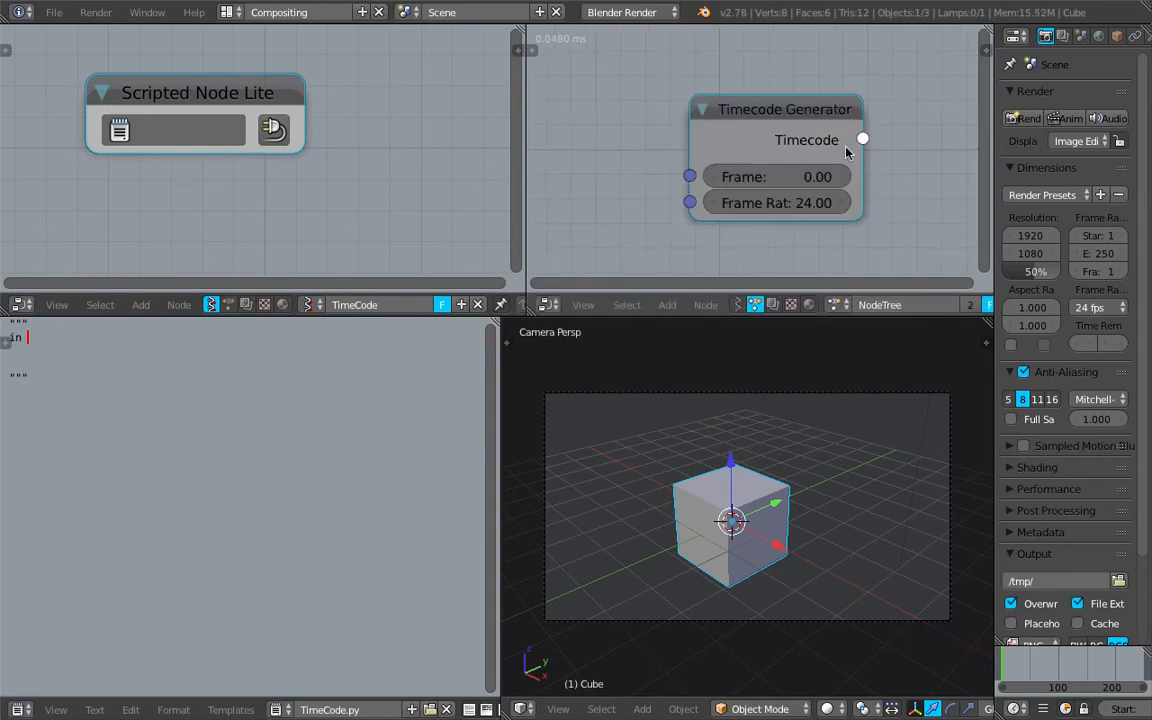
# Set the Timecode Generator's Frame value to about 25.98
pyautogui.moveTo(862, 136); pyautogui.dragTo(902, 120)
pyautogui.moveTo(857, 109); pyautogui.dragTo(787, 105, button='middle')
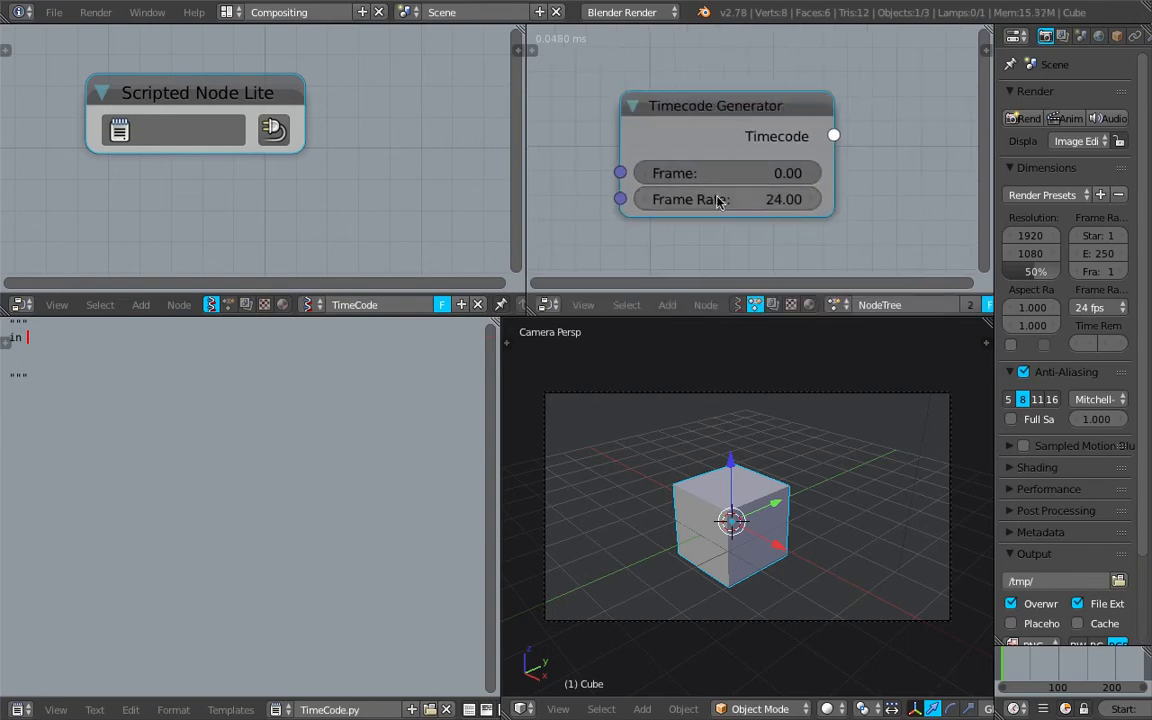
pyautogui.moveTo(298, 134); pyautogui.dragTo(297, 138, button='middle')
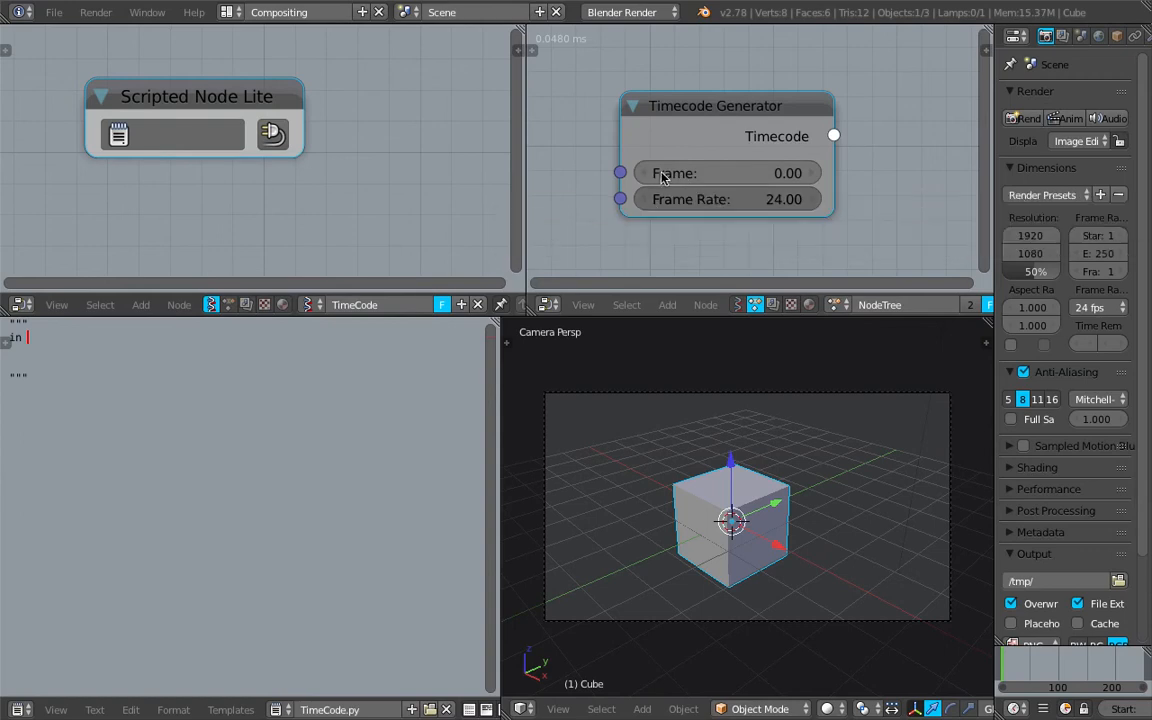
pyautogui.moveTo(717, 177); pyautogui.dragTo(800, 177)
pyautogui.moveTo(767, 197); pyautogui.dragTo(791, 198, button='middle')
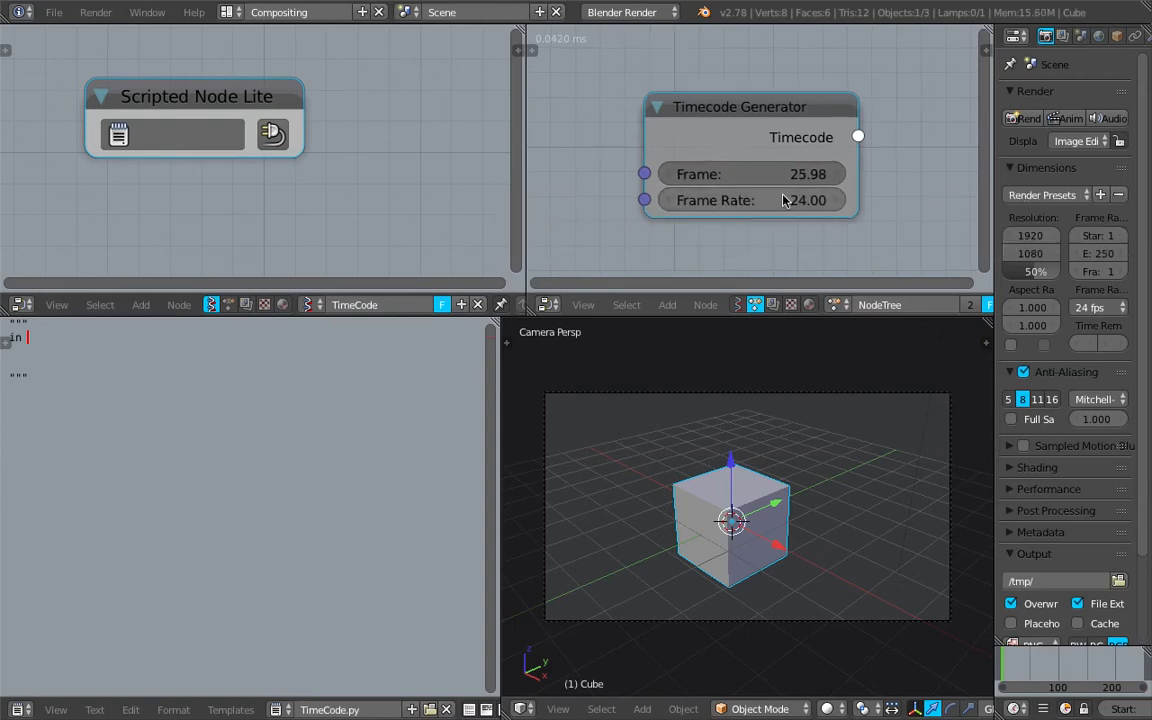
pyautogui.moveTo(855, 136); pyautogui.dragTo(800, 76)
pyautogui.scroll(-1, 796, 109)
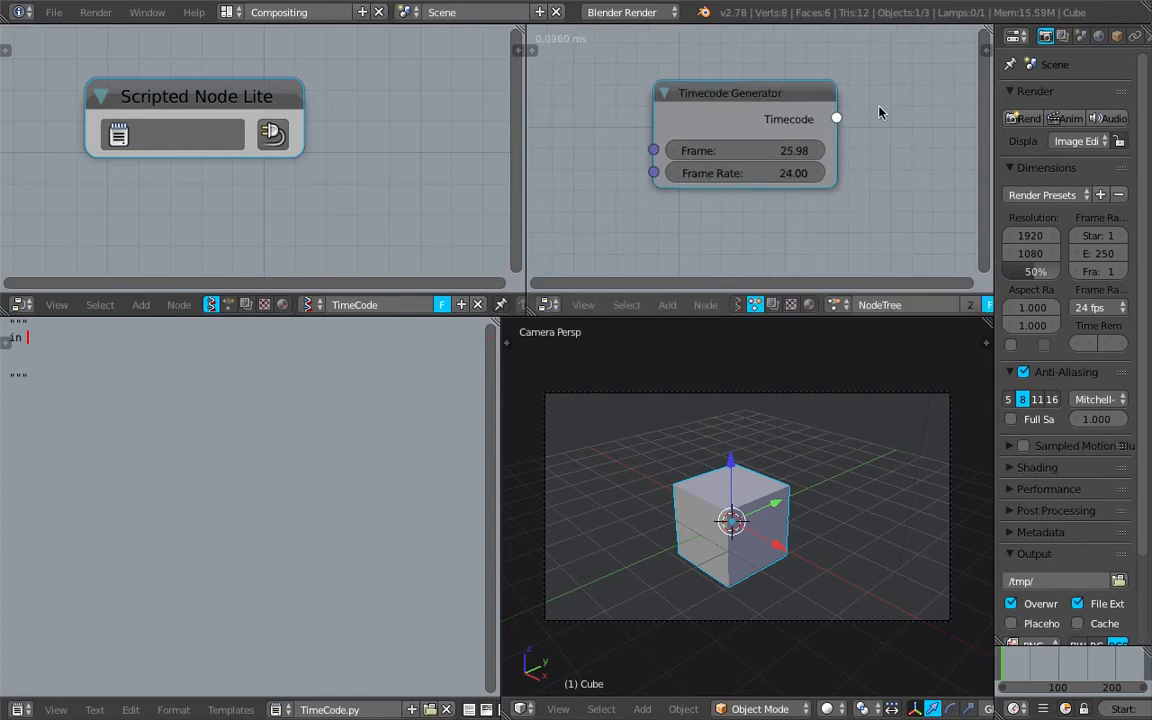
pyautogui.scroll(1, 740, 116)
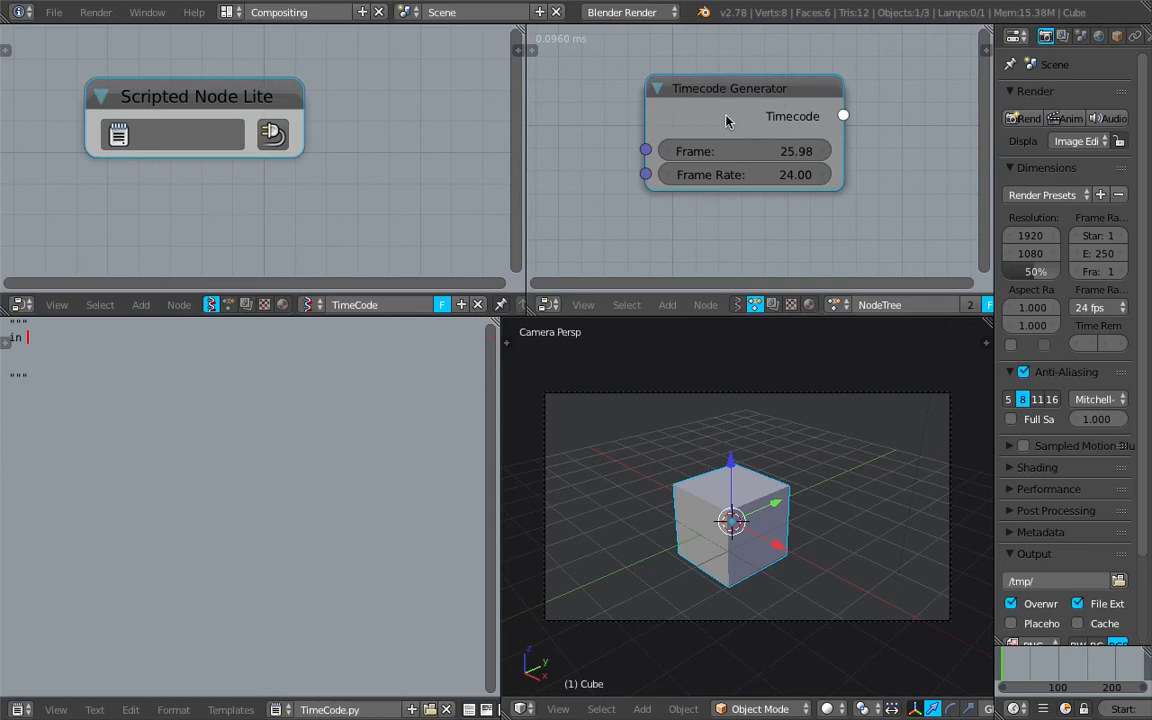
# Complete the header line as "in frame s d=0.0 n=2" and turn on line numbers and syntax highlighting
pyautogui.click(307, 334)
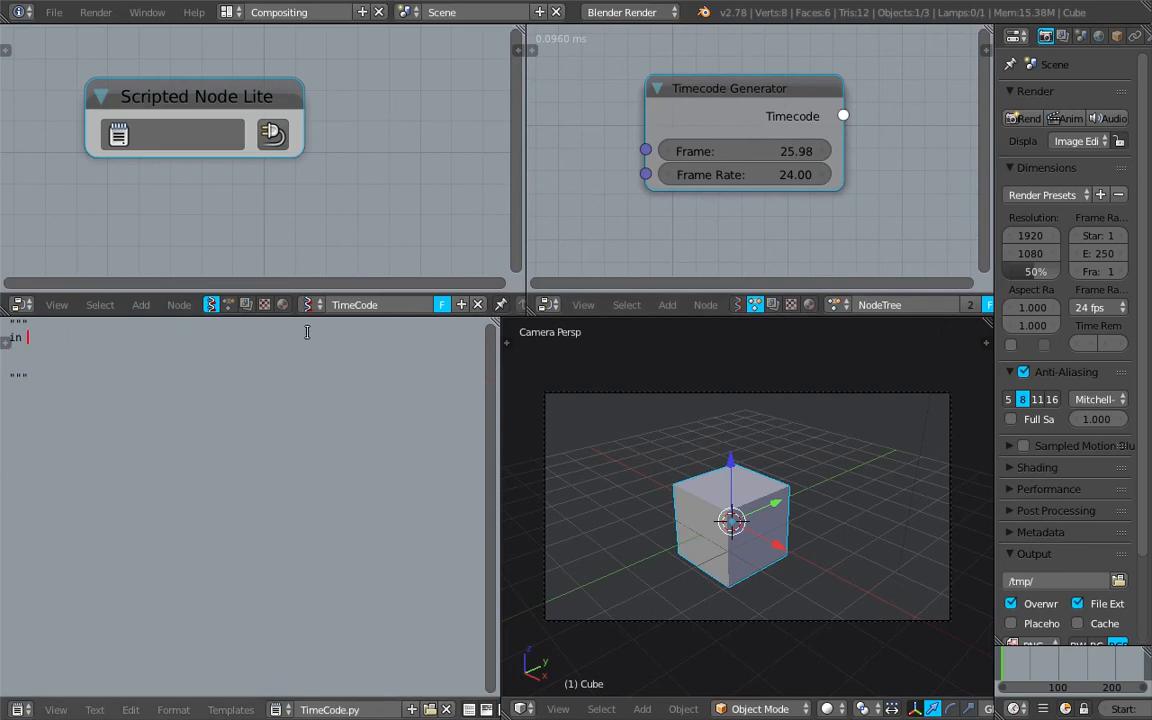
pyautogui.write('frame')
pyautogui.write('d=0.0 n=2')
pyautogui.press('Return')
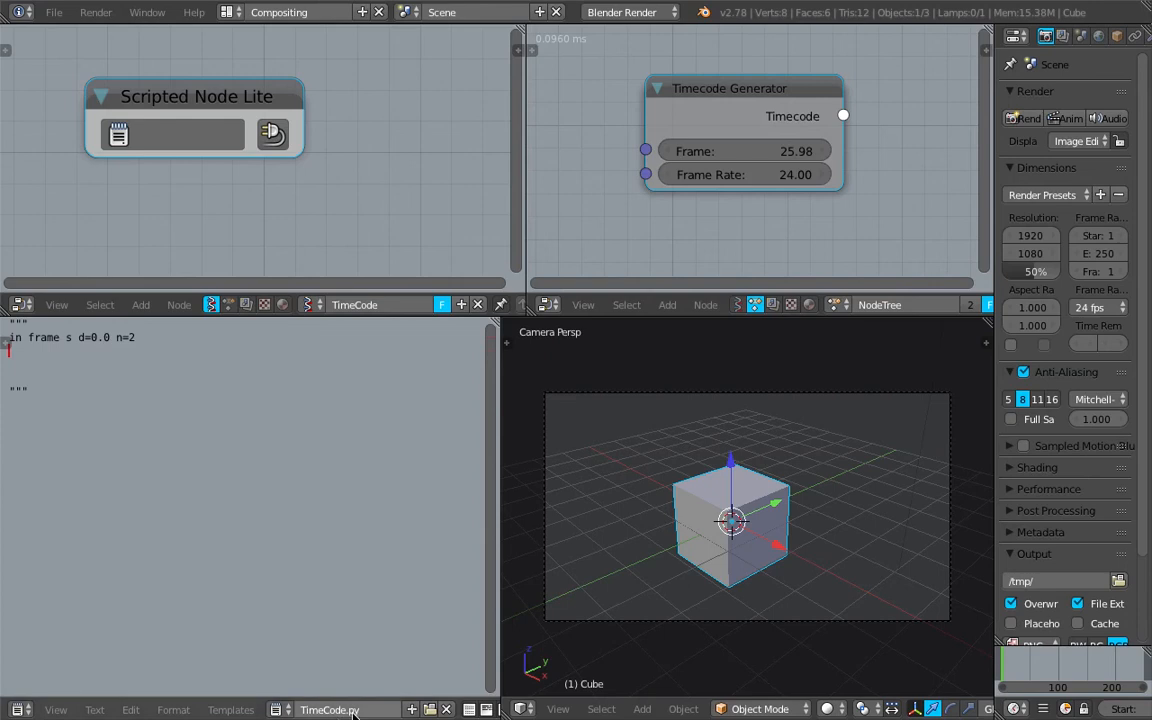
pyautogui.scroll(-3, 355, 712)
pyautogui.moveTo(379, 711); pyautogui.dragTo(413, 711)
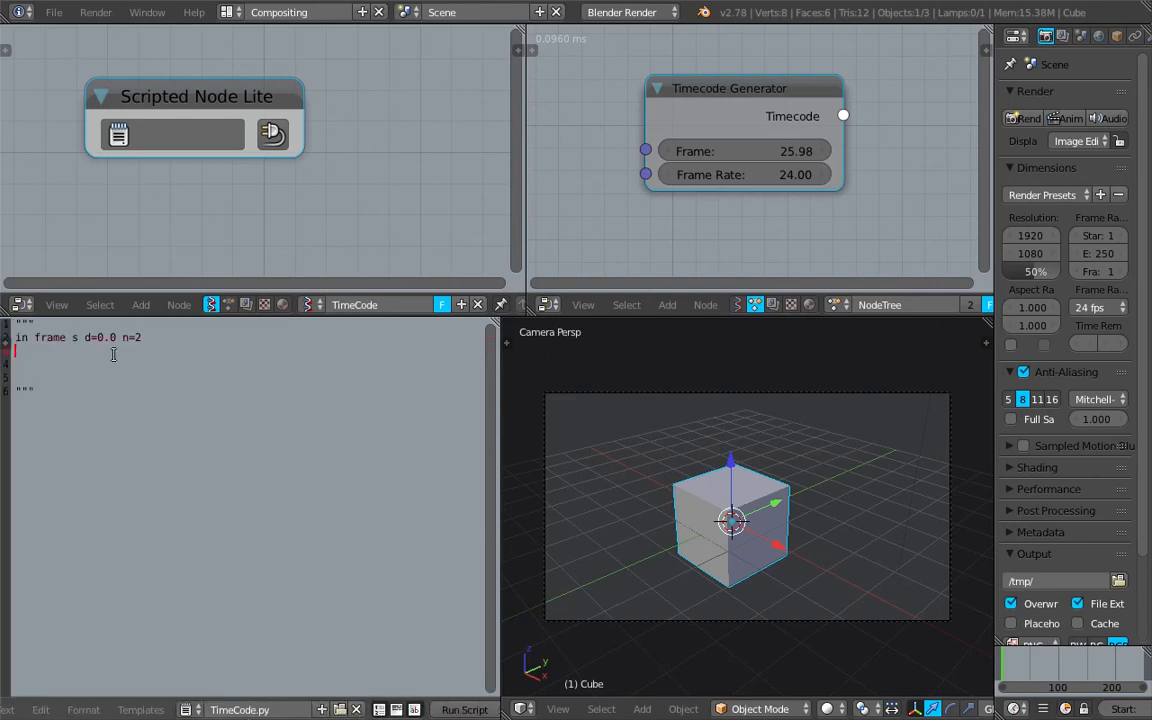
# Add a second input line to the header reading "in frame_rate s d=24.0 n=2"
pyautogui.click(154, 339)
pyautogui.press('Down')
pyautogui.moveTo(211, 193); pyautogui.dragTo(234, 189, button='middle')
pyautogui.scroll(-1, 222, 178)
pyautogui.moveTo(185, 134); pyautogui.dragTo(229, 130, button='middle')
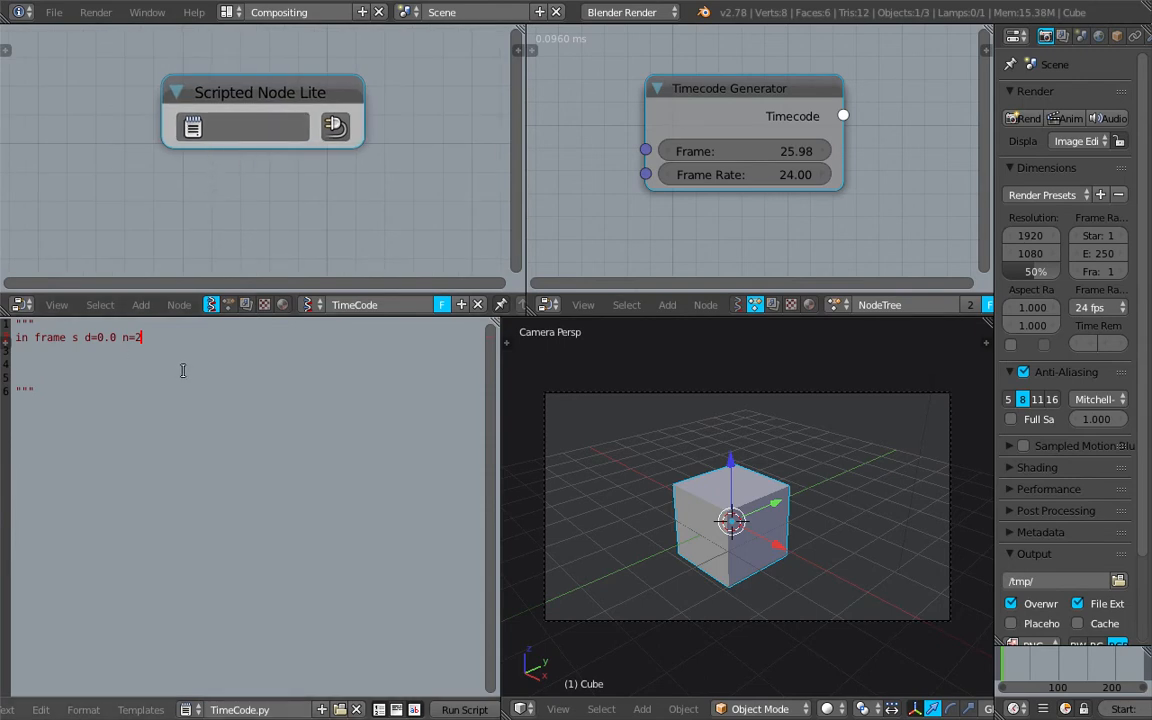
pyautogui.write('in frame_rate s d=24.0')
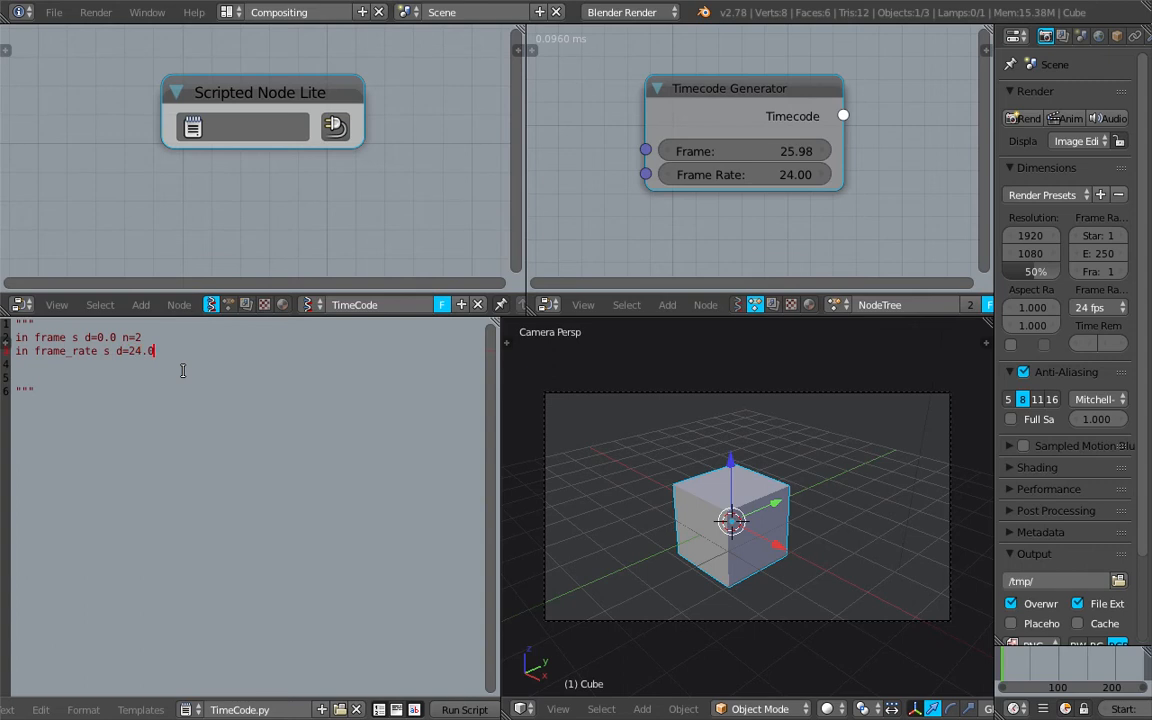
pyautogui.write(' n=2')
pyautogui.press('Return')
# Add the output line "out timecode s d=0.0 n=2" to the header and remove the surplus blank line below it
pyautogui.write('out timecode s d=0.0')
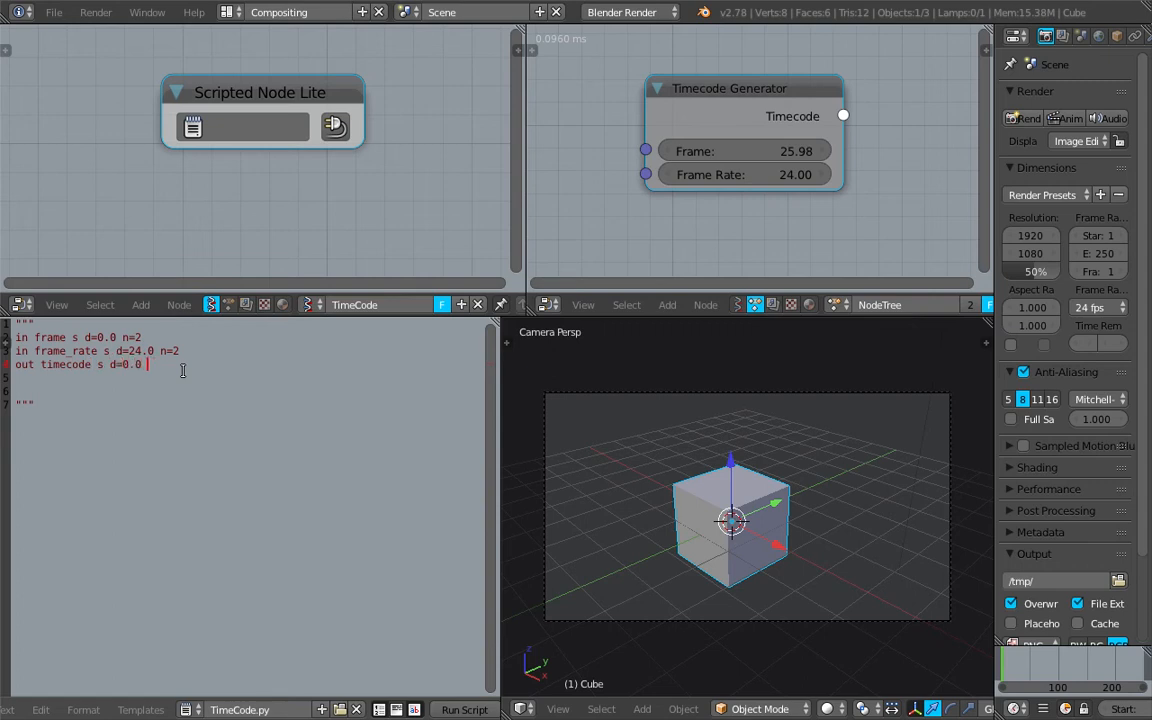
pyautogui.write(' n=2')
pyautogui.press('Return')
pyautogui.press('Return')
pyautogui.press('BackSpace')
pyautogui.press('Delete')
pyautogui.click(171, 404)
# Load the TimeCode.py script into the Scripted Node Lite
pyautogui.click(250, 126)
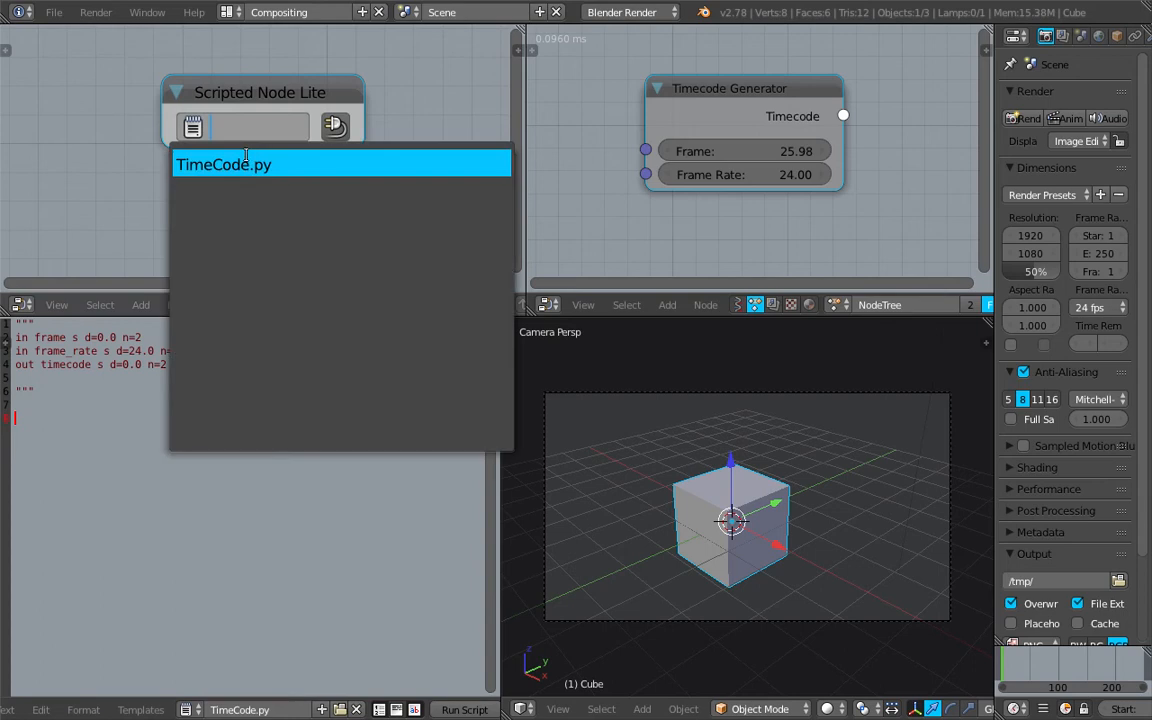
pyautogui.click(273, 165)
pyautogui.click(334, 126)
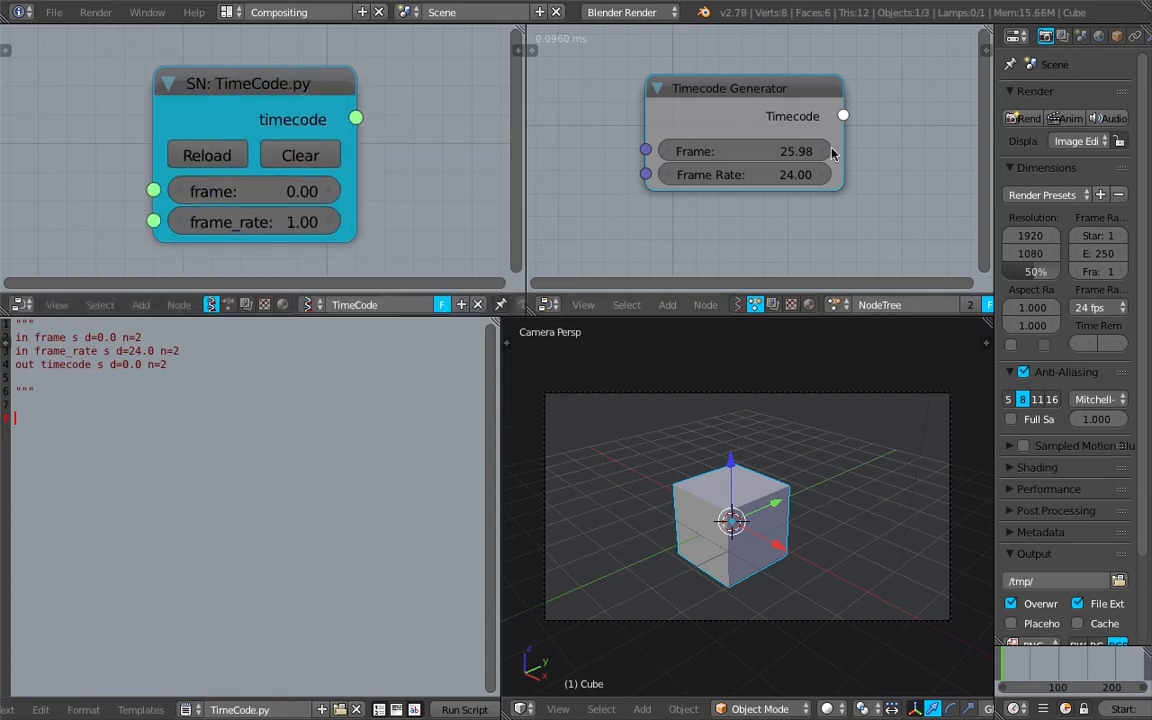
pyautogui.moveTo(830, 153); pyautogui.dragTo(849, 156, button='middle')
pyautogui.scroll(-1, 305, 103)
pyautogui.moveTo(312, 134); pyautogui.dragTo(320, 134)
pyautogui.scroll(-2, 255, 97)
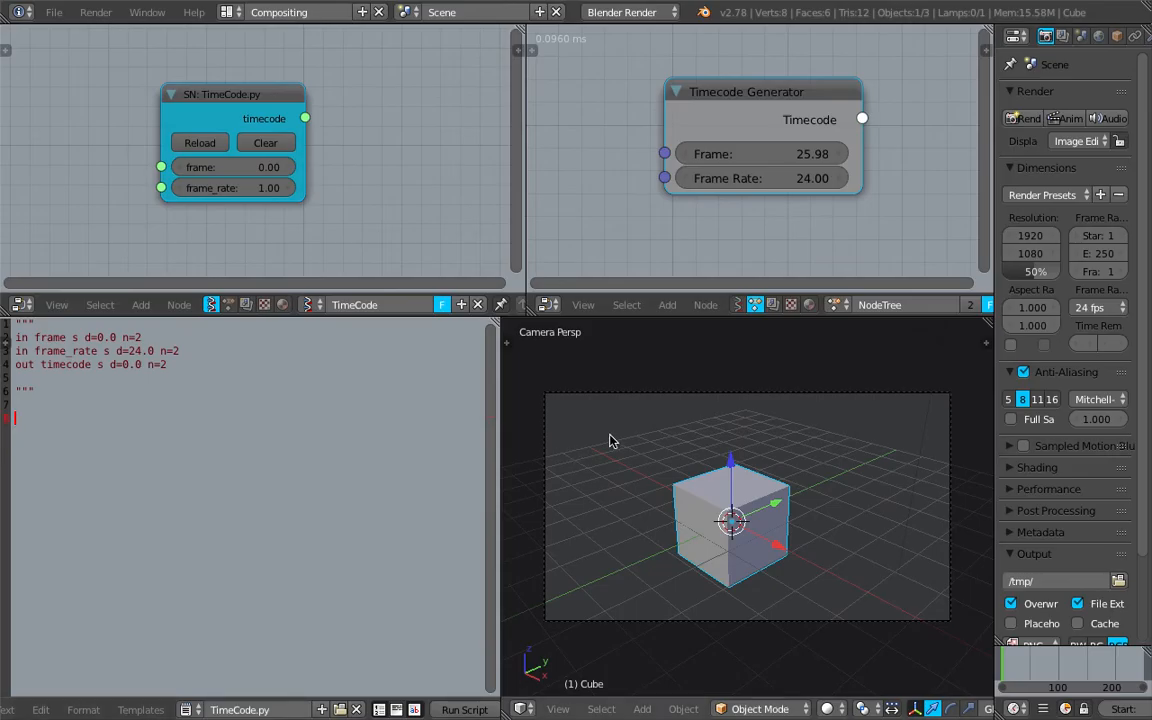
# Copy the line "from bpy.utils import smpte_from_frame" from timecode.py on the GitHub page and paste it below the header in Blender
pyautogui.hotkey('ctrl', 'Right')
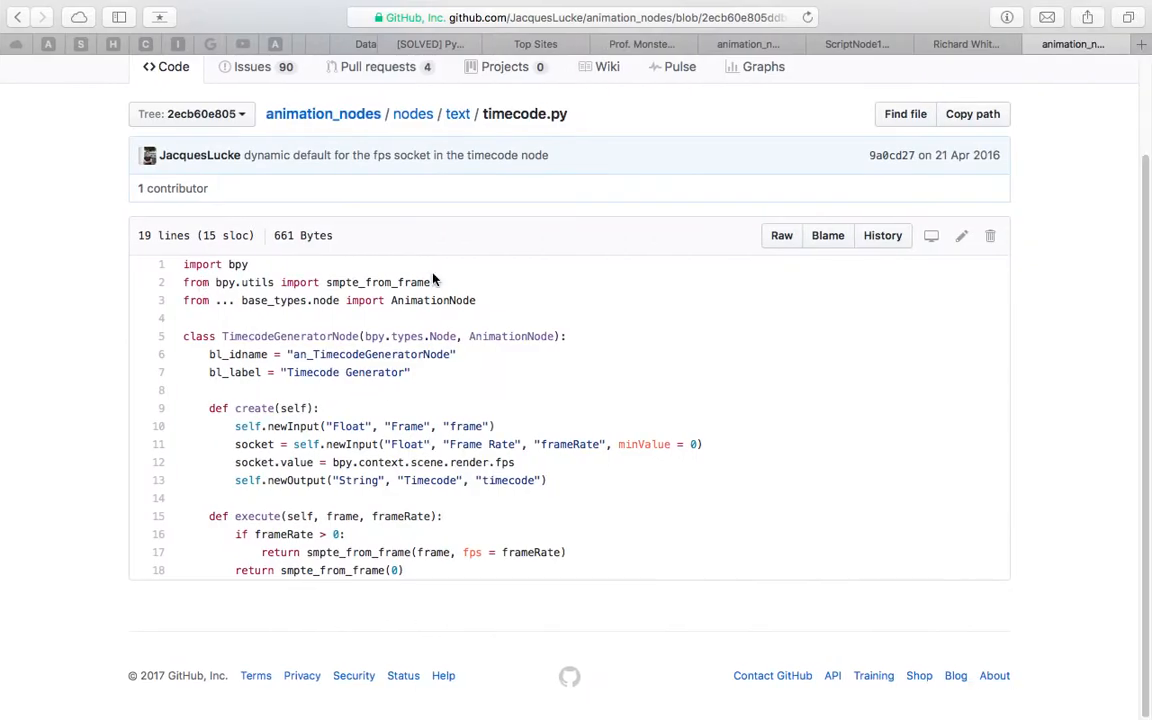
pyautogui.moveTo(184, 282); pyautogui.dragTo(369, 285)
pyautogui.press('super+c')
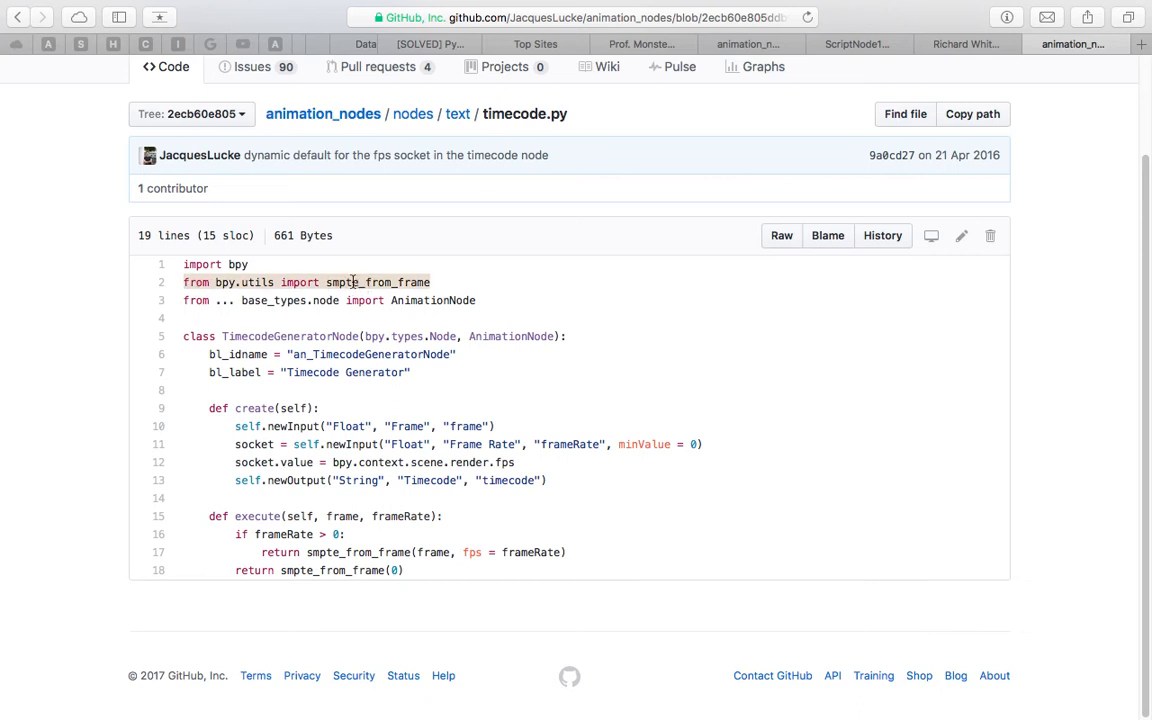
pyautogui.hotkey('ctrl', 'Left')
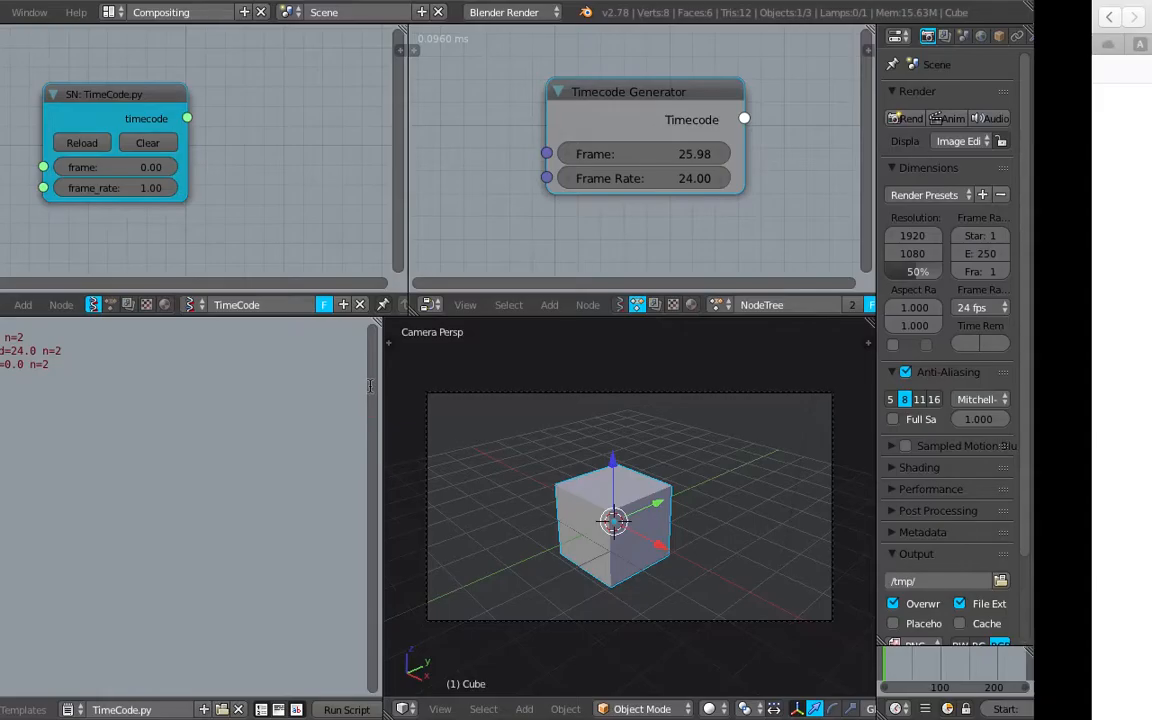
pyautogui.press('super+v')
pyautogui.press('Return')
# Copy the body of the execute function from the GitHub page into TimeCode.py and reduce the first return line's indentation
pyautogui.hotkey('ctrl', 'Right')
pyautogui.moveTo(237, 534); pyautogui.dragTo(419, 566)
pyautogui.hotkey('ctrl', 'c')
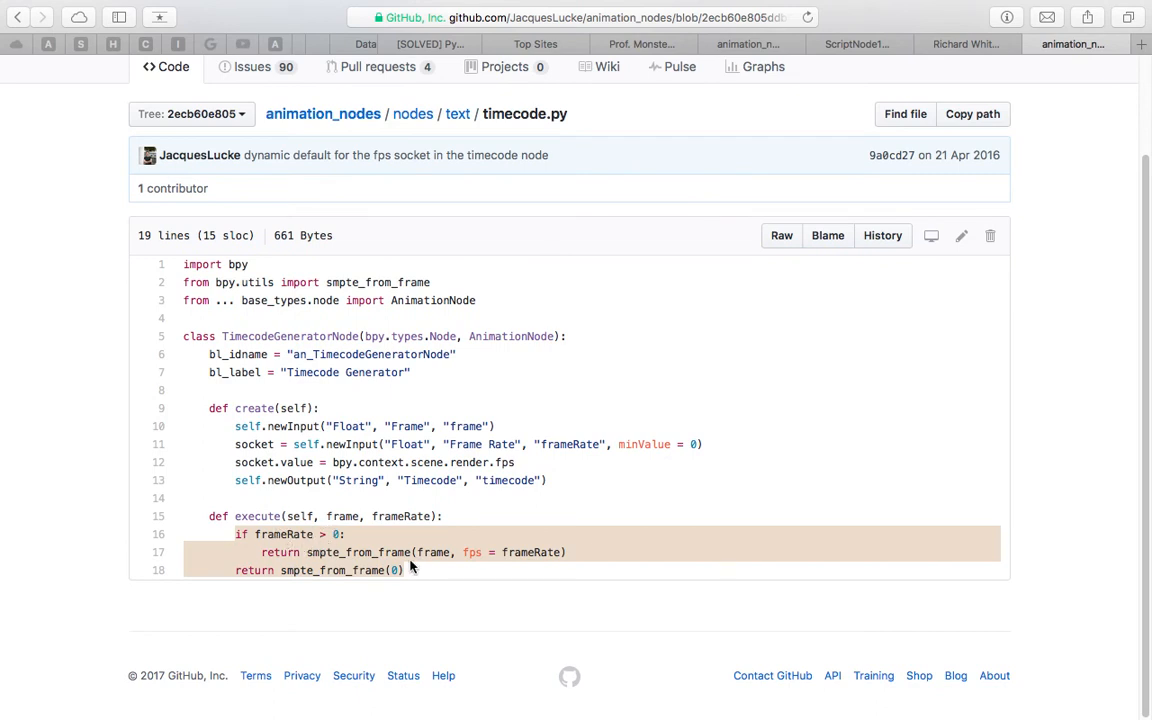
pyautogui.hotkey('ctrl', 'Left')
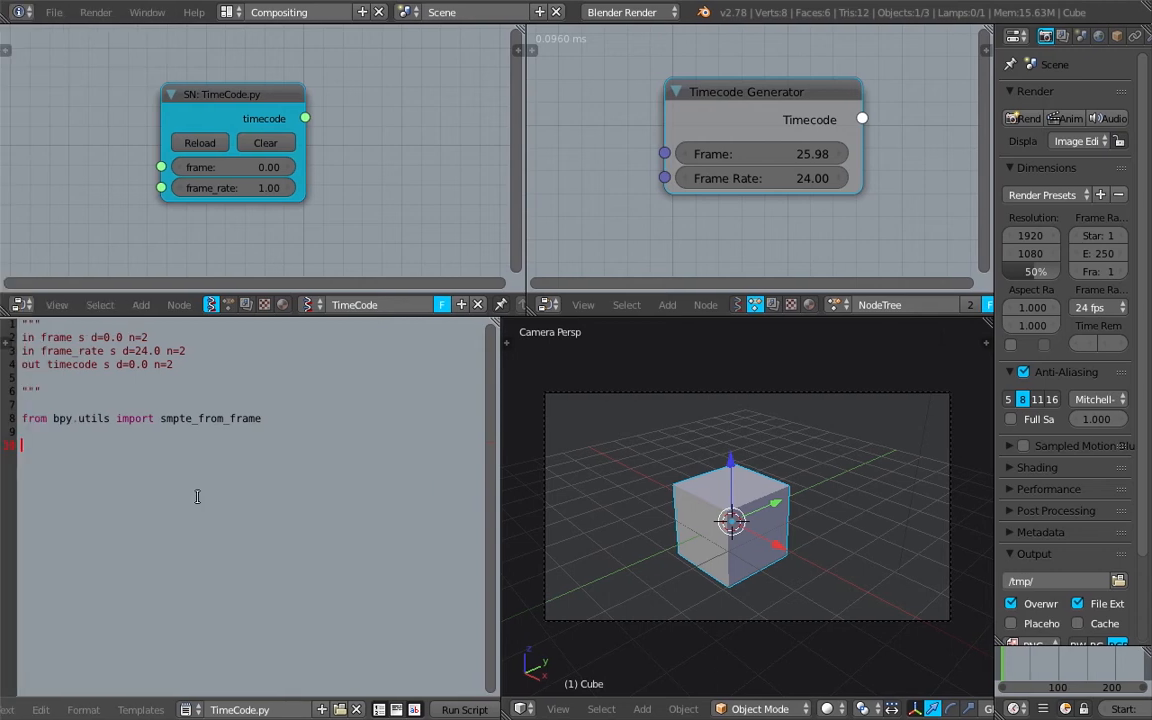
pyautogui.hotkey('ctrl', 'v')
pyautogui.click(97, 459)
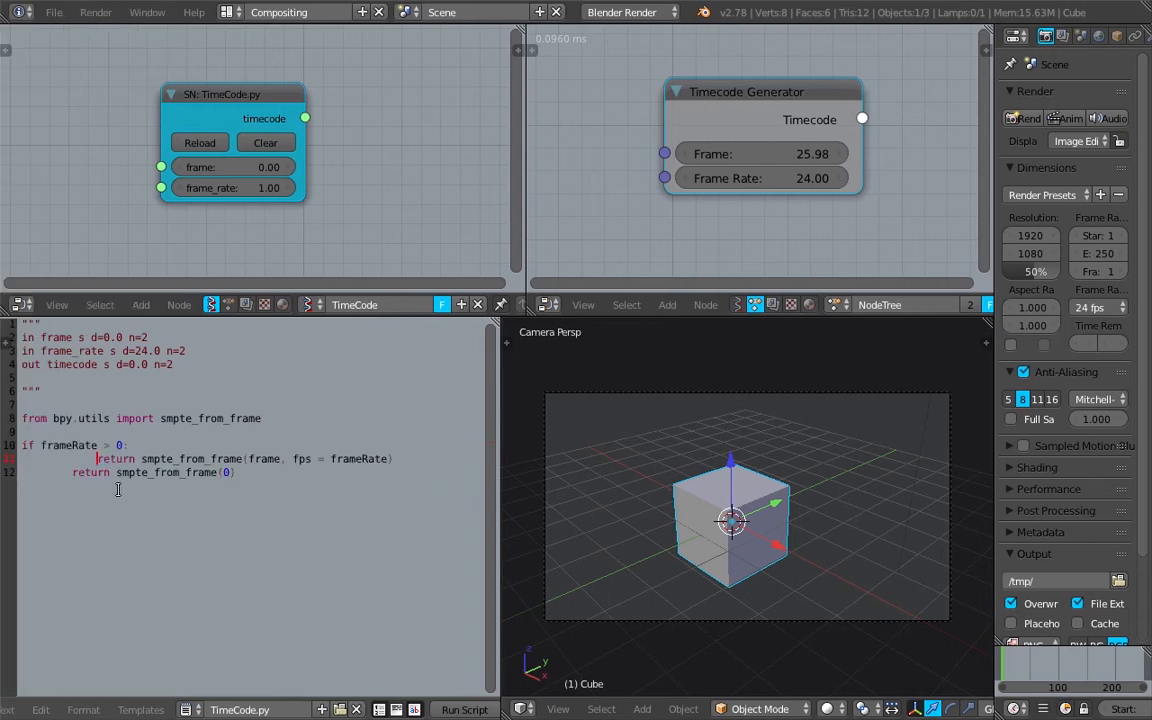
pyautogui.press('BackSpace')
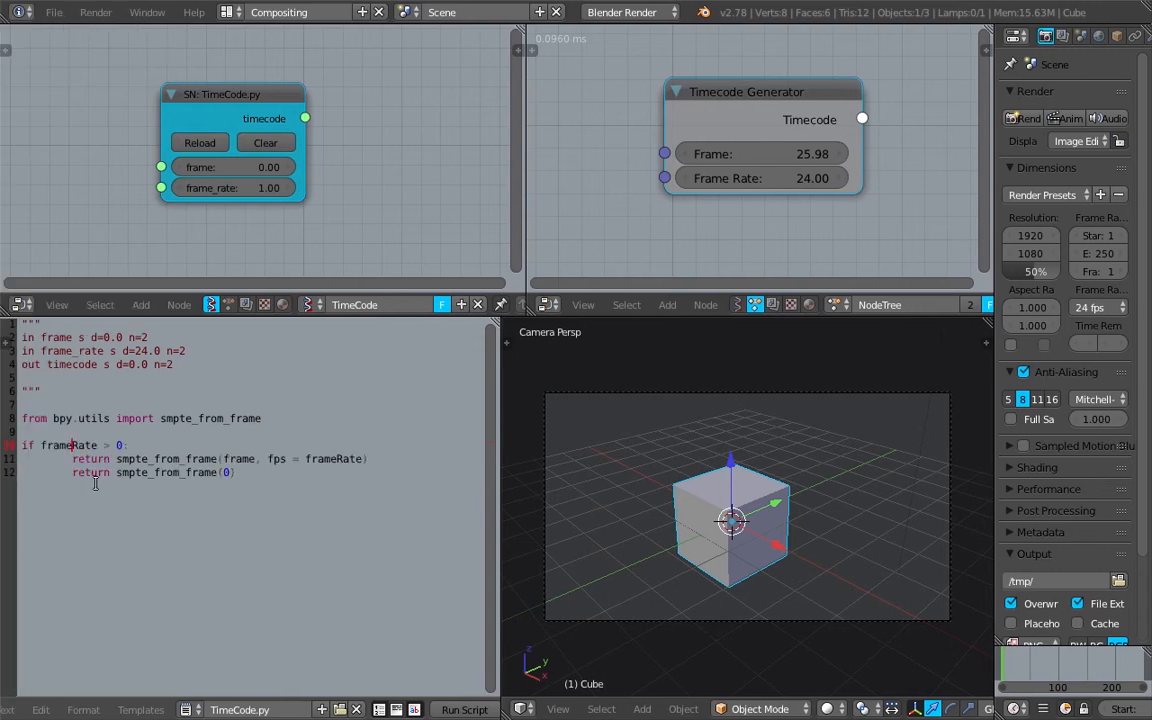
# Rename the header's frame_rate input to frameRate, matching the pasted code, and reload the script in the node
pyautogui.doubleClick(72, 445)
pyautogui.hotkey('ctrl', 'c')
pyautogui.doubleClick(82, 351)
pyautogui.hotkey('ctrl', 'v')
pyautogui.click(200, 143)
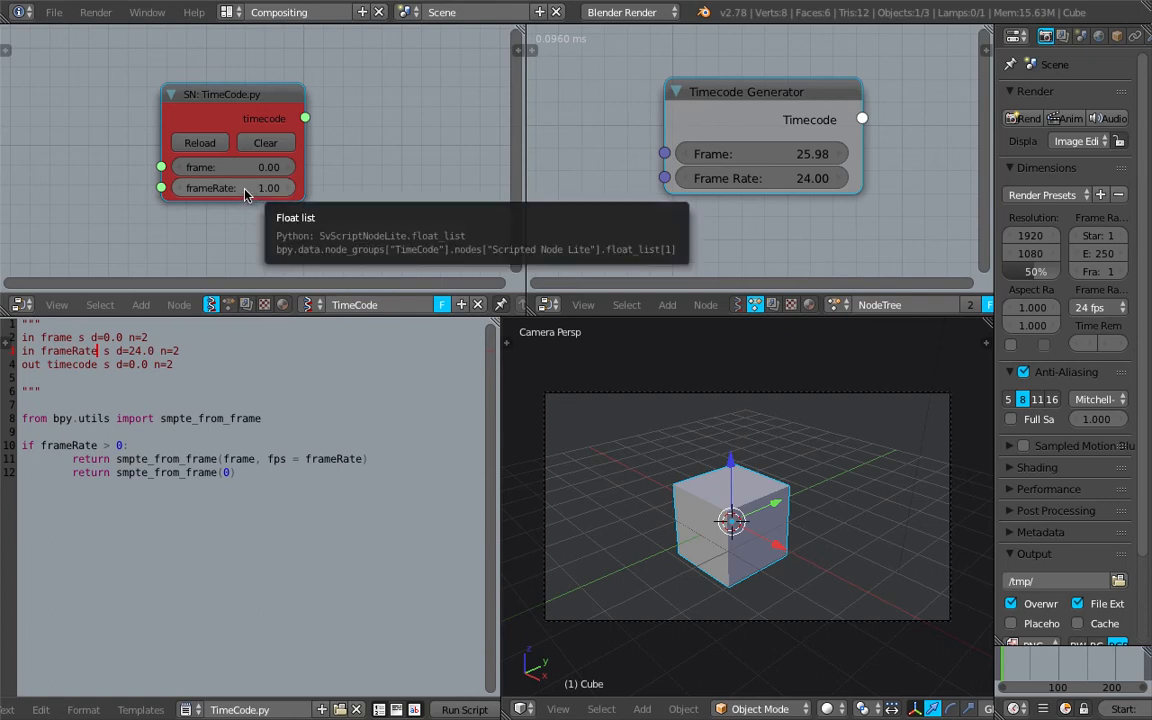
# Shift the SN: TimeCode.py node slightly to the right in the TimeCode tree
pyautogui.press('g')
pyautogui.click(279, 229)
pyautogui.hotkey('ctrl', 's')
pyautogui.click(278, 229)
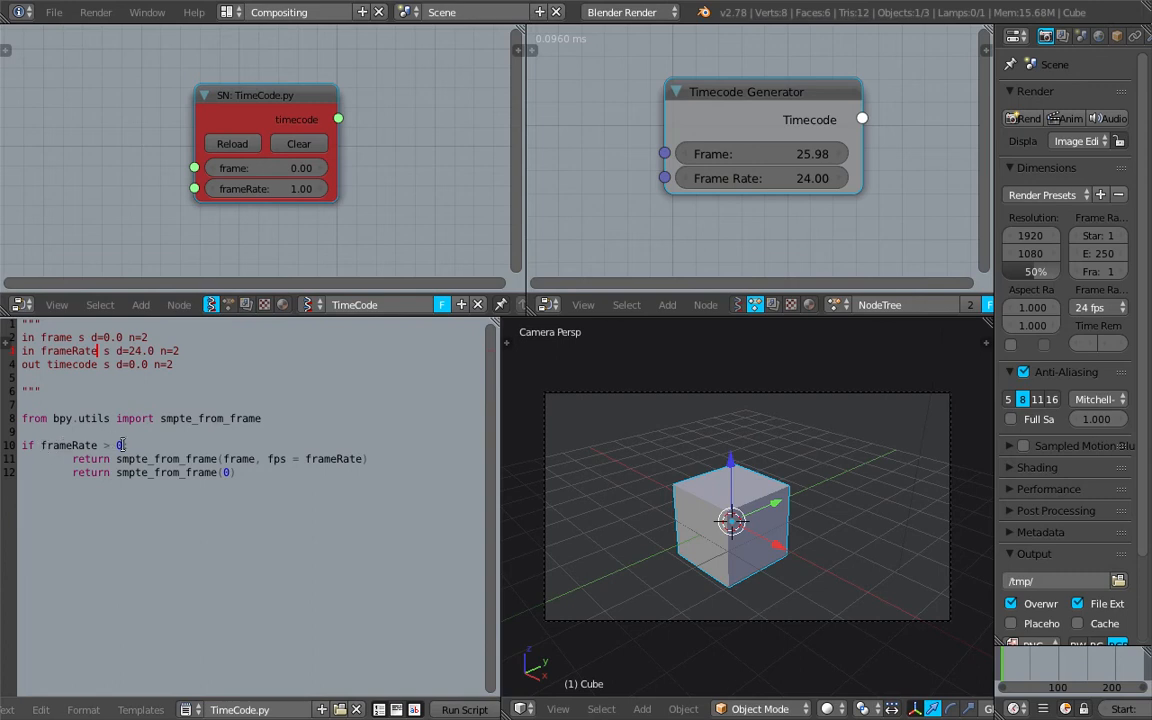
# Indent the first return line one level under the if statement and delete the final "return smpte_from_frame(0)" line
pyautogui.moveTo(111, 463); pyautogui.dragTo(249, 475)
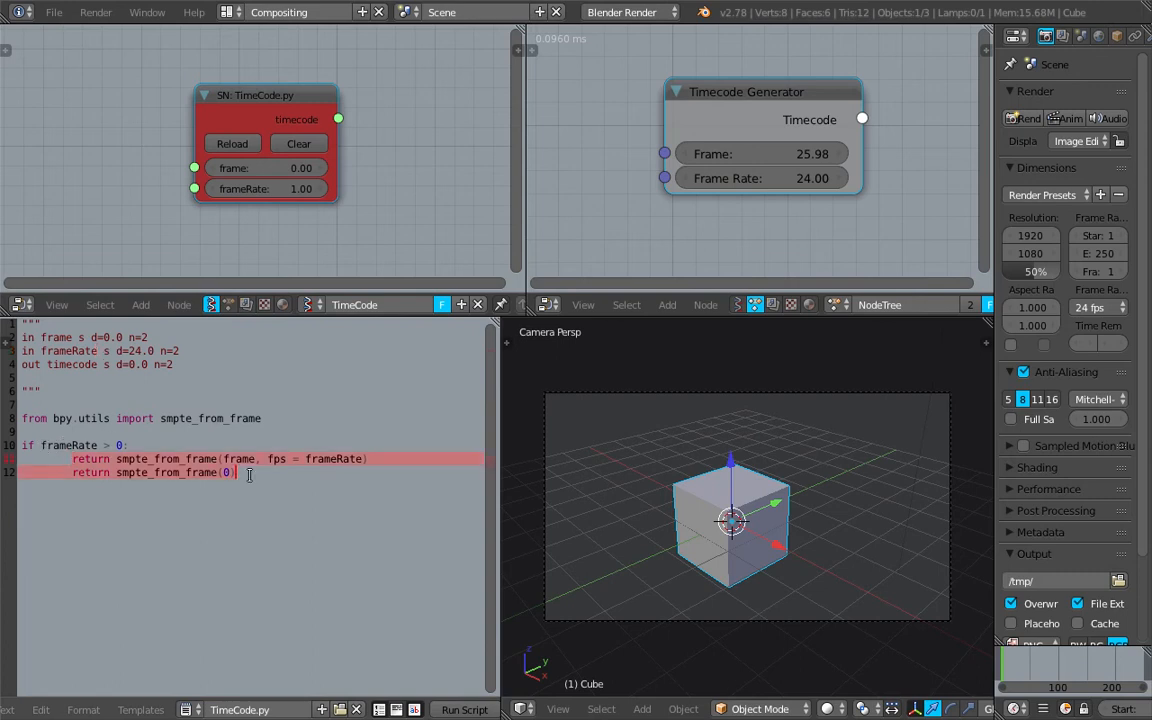
pyautogui.hotkey('shift', 'Tab')
pyautogui.click(153, 485)
pyautogui.moveTo(46, 458); pyautogui.dragTo(291, 471)
pyautogui.click(325, 468)
pyautogui.moveTo(360, 458); pyautogui.dragTo(375, 486)
pyautogui.press('BackSpace')
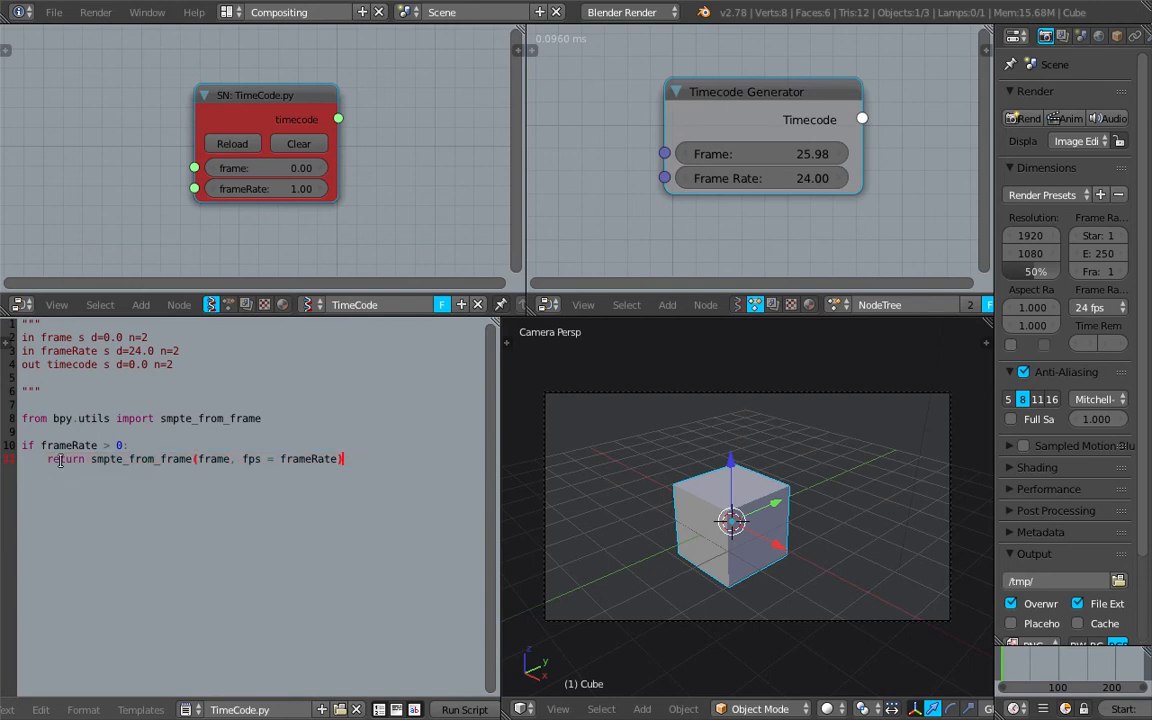
# Replace "return" with "timecode =" before the smpte_from_frame call and reload the script in the node
pyautogui.moveTo(46, 458); pyautogui.dragTo(86, 459)
pyautogui.write('timecode =')
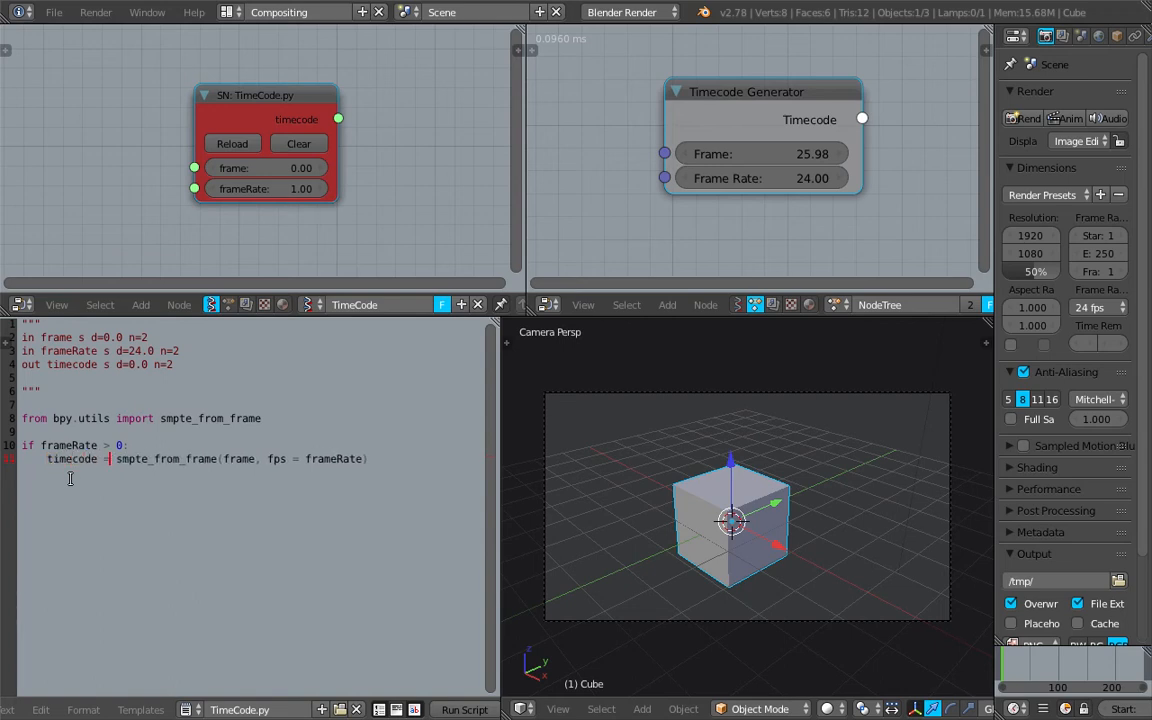
pyautogui.press('BackSpace')
pyautogui.click(234, 458)
pyautogui.click(277, 421)
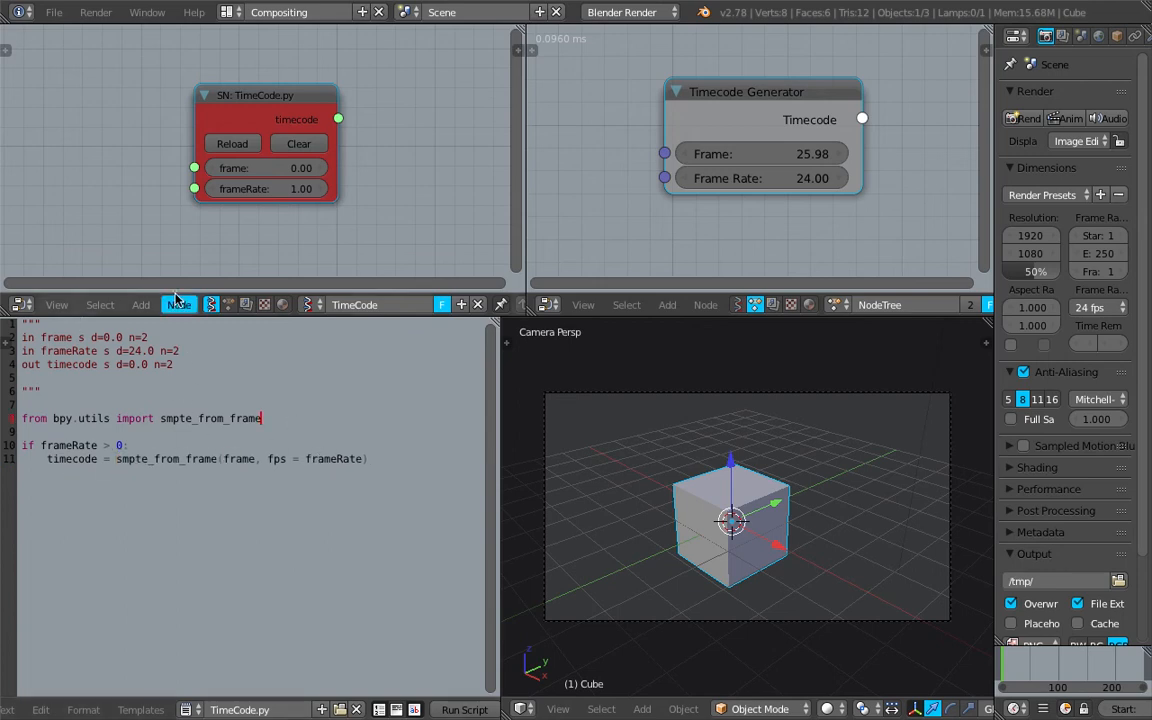
pyautogui.click(240, 143)
pyautogui.click(240, 143)
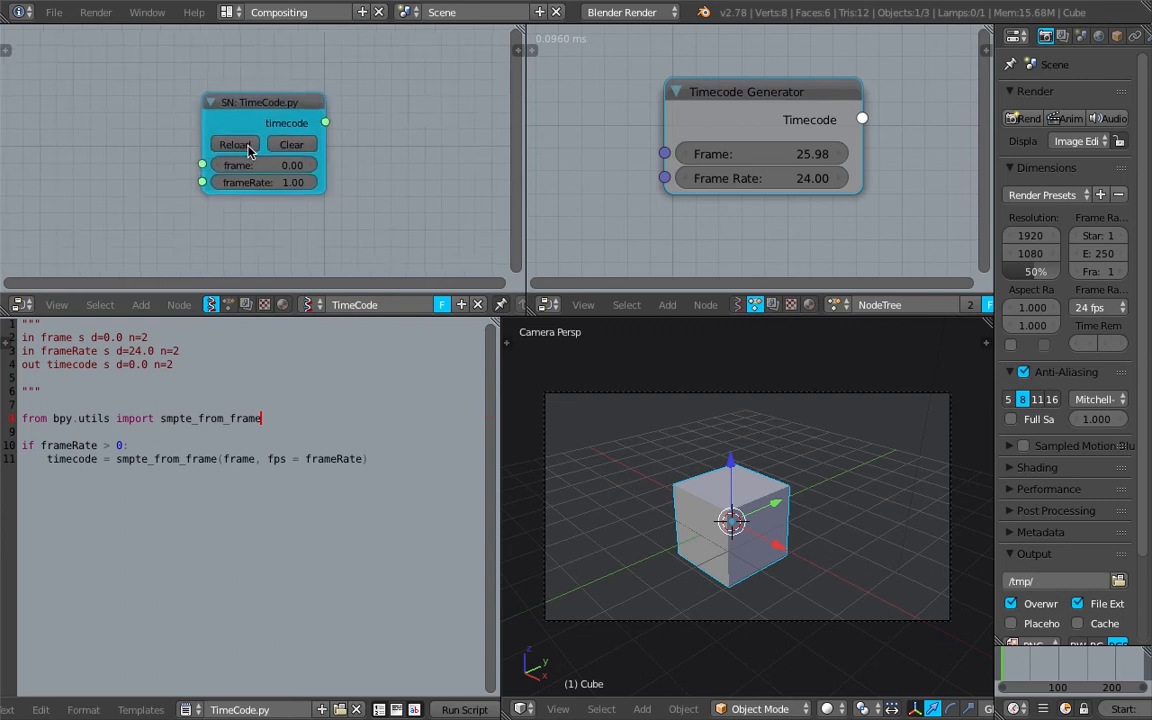
# Insert an empty line directly after the opening triple quotes of the TimeCode.py script header
pyautogui.scroll(1, 312, 161)
pyautogui.press('Down')
pyautogui.moveTo(367, 462); pyautogui.dragTo(20, 419)
pyautogui.click(120, 394)
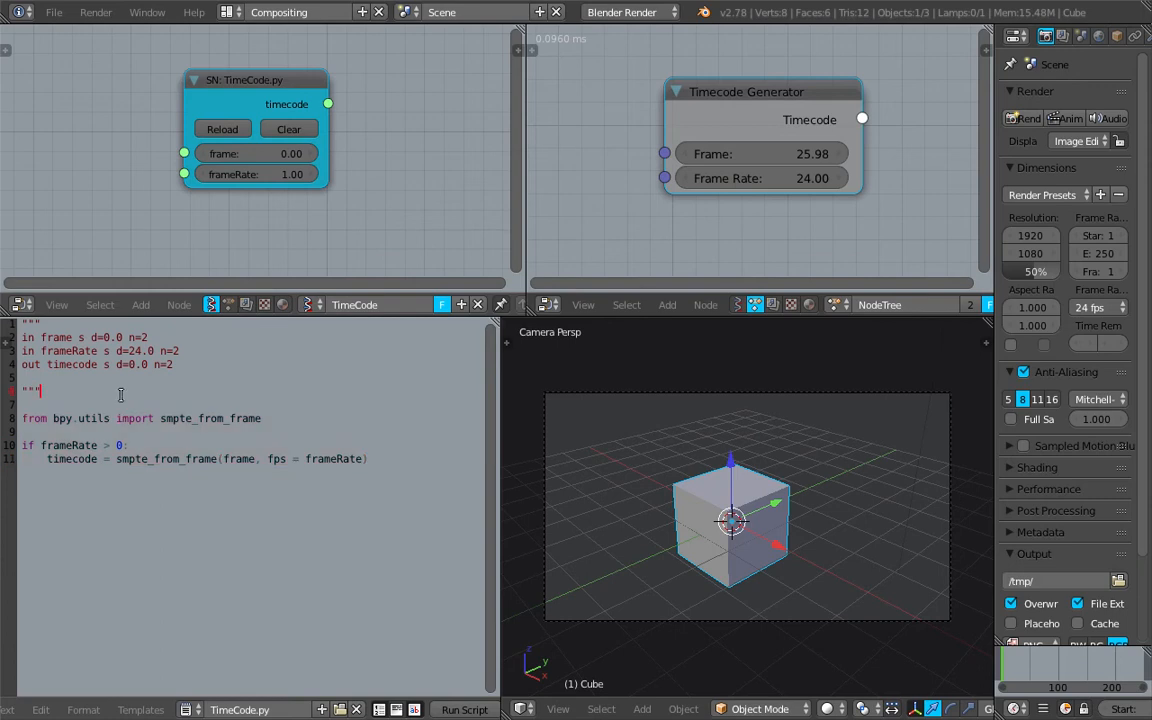
pyautogui.click(104, 406)
pyautogui.click(116, 378)
pyautogui.click(136, 329)
pyautogui.press('Return')
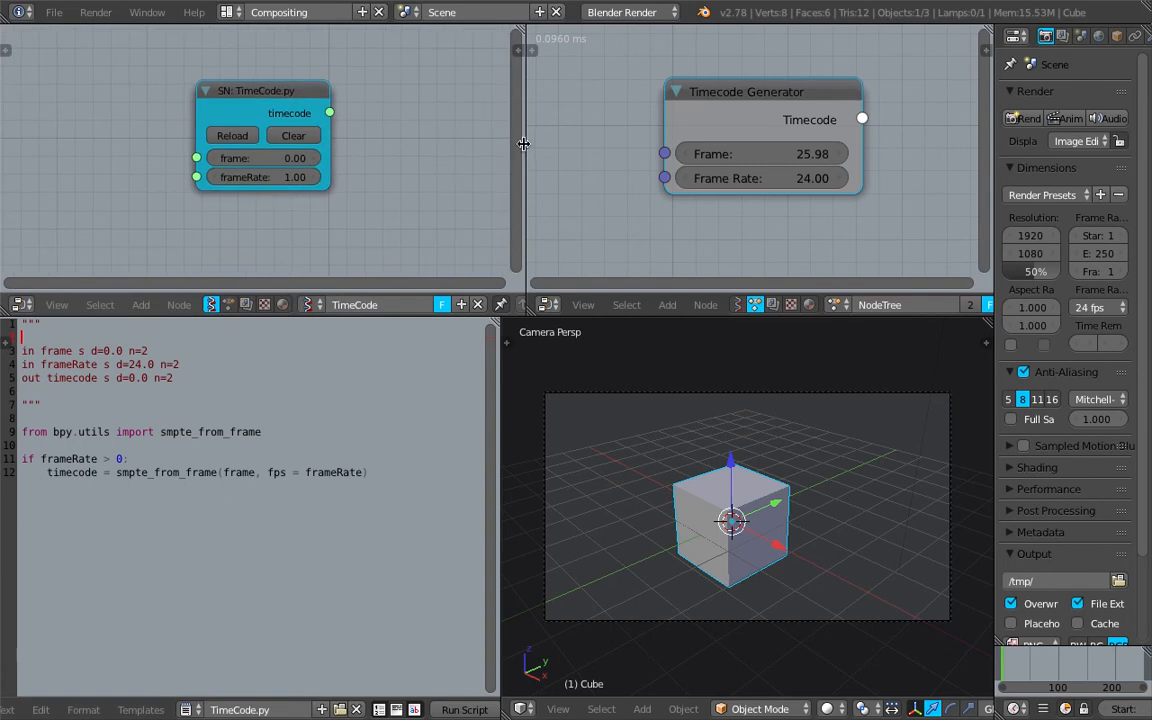
# Widen the Sverchok node editor and add a Stethoscope MK2 node, linked to the script node's timecode output
pyautogui.moveTo(517, 147); pyautogui.dragTo(575, 147)
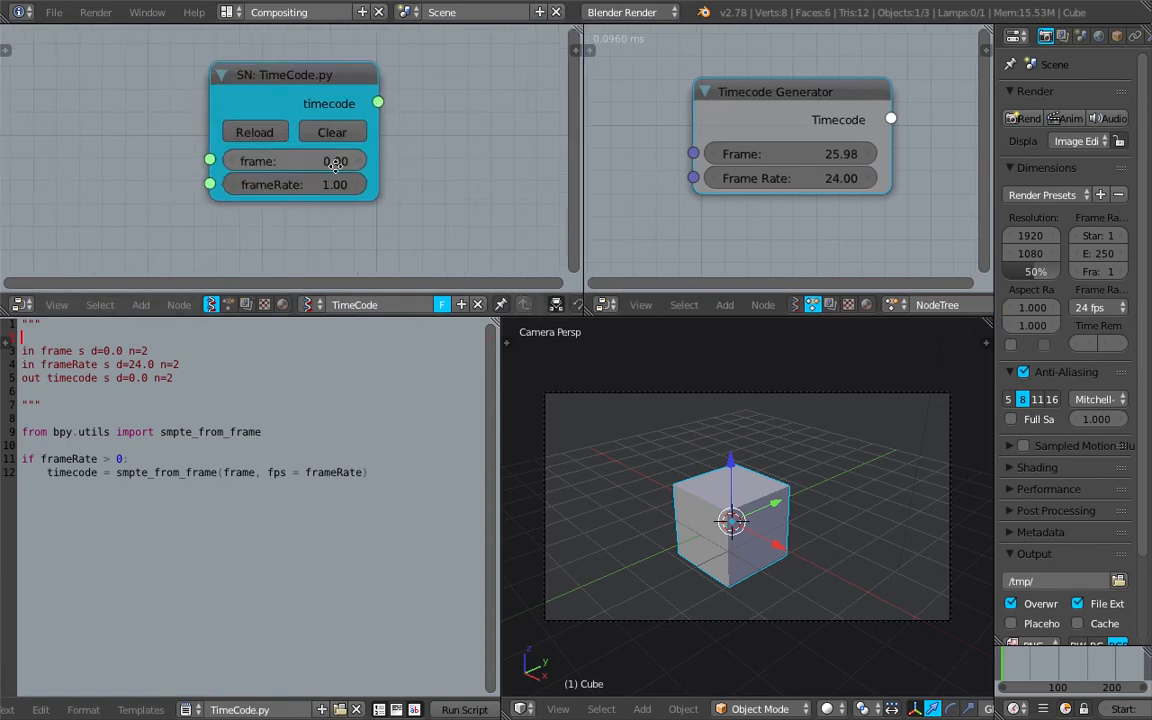
pyautogui.hotkey('shift', 'a')
pyautogui.click(116, 149)
pyautogui.press('Escape')
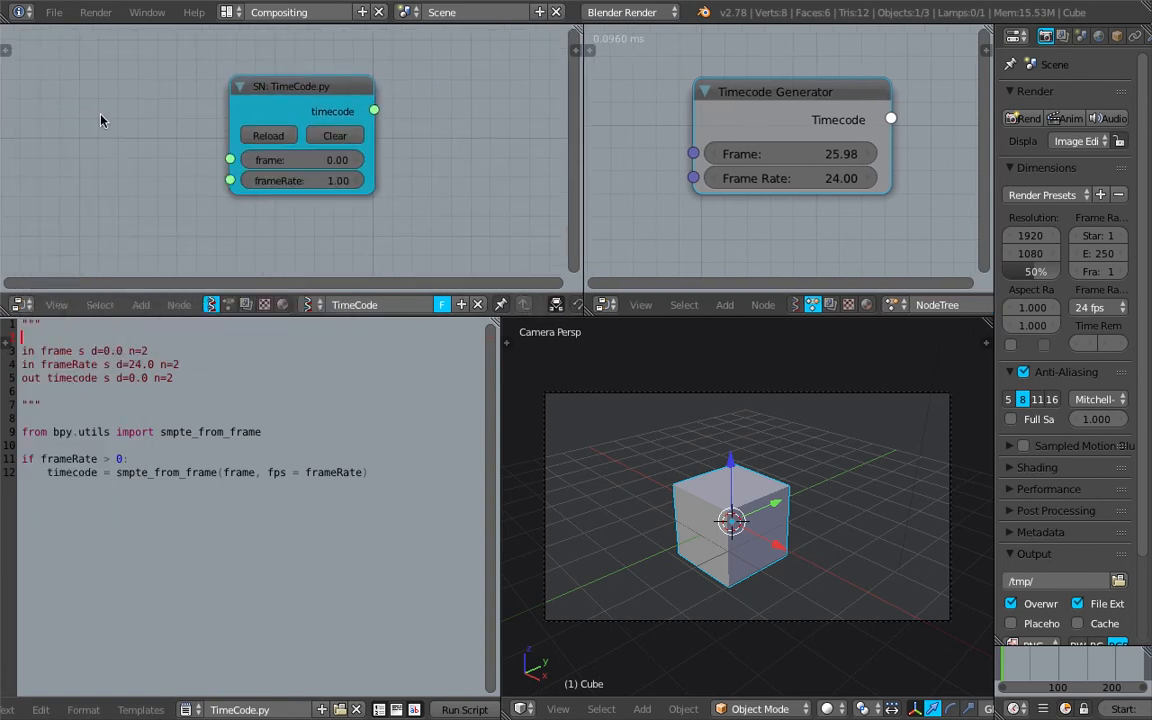
pyautogui.hotkey('shift', 'a')
pyautogui.click(458, 116)
pyautogui.write('ste')
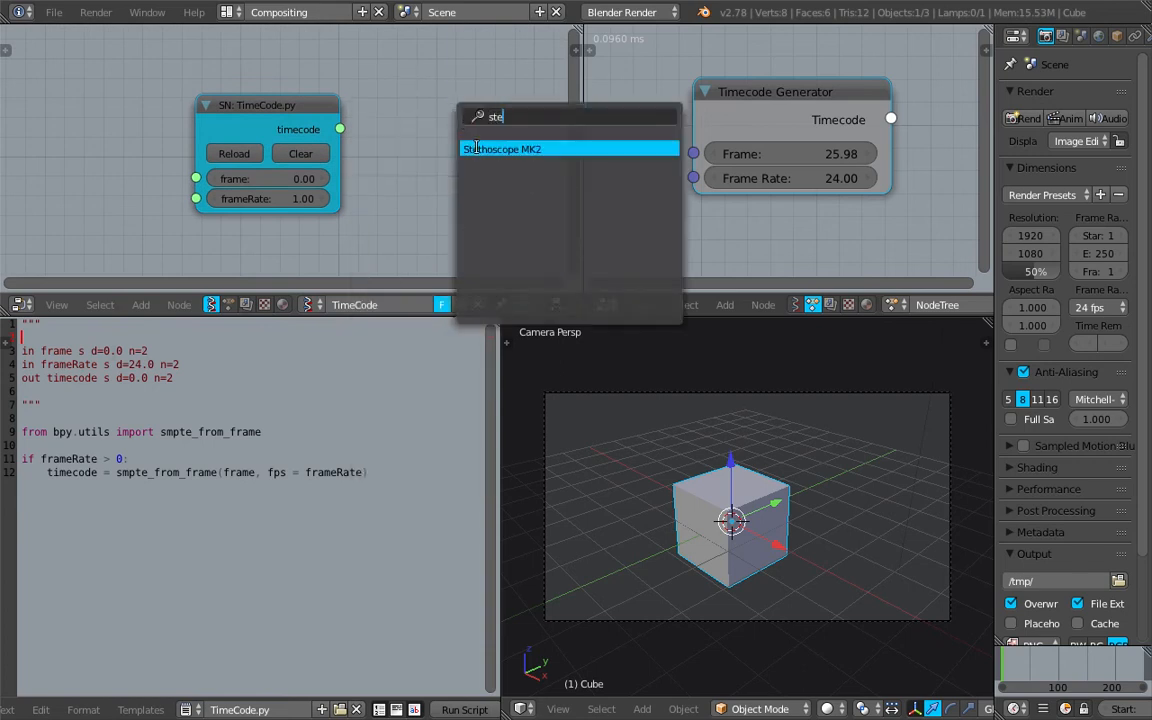
pyautogui.click(478, 152)
pyautogui.click(397, 70)
pyautogui.moveTo(341, 128); pyautogui.dragTo(400, 217)
pyautogui.moveTo(351, 166); pyautogui.dragTo(213, 190, button='middle')
# Set the SN: TimeCode.py node's frameRate to 24 and its frame value to about 51.91
pyautogui.scroll(1, 435, 125)
pyautogui.moveTo(127, 198); pyautogui.dragTo(169, 186, button='middle')
pyautogui.moveTo(169, 186)
pyautogui.mouseDown()
pyautogui.moveTo(192, 186)
pyautogui.moveTo(149, 188)
pyautogui.mouseUp()
pyautogui.click(142, 206)
pyautogui.write('24')
pyautogui.press('Return')
pyautogui.scroll(-1, 160, 230)
pyautogui.moveTo(169, 227); pyautogui.dragTo(184, 227, button='middle')
pyautogui.moveTo(158, 187); pyautogui.dragTo(197, 181)
pyautogui.scroll(-4, 162, 195)
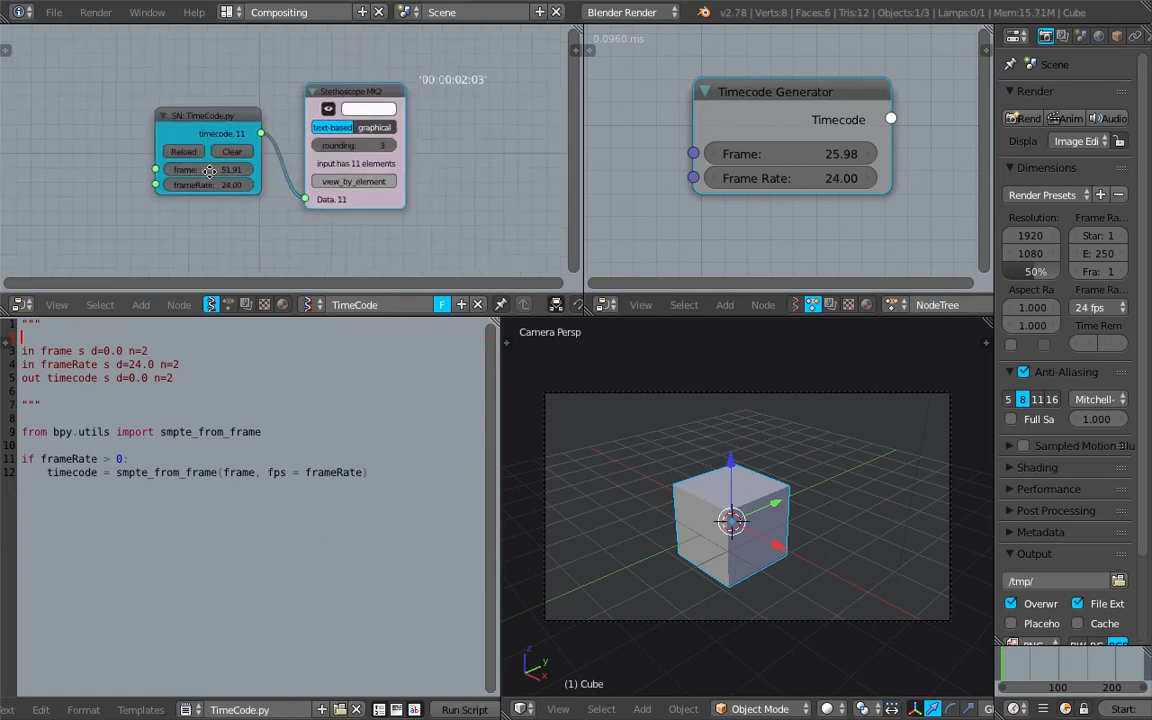
# Add a Frame info node and connect its Current Frame output to the script node's frame input
pyautogui.moveTo(211, 172); pyautogui.dragTo(366, 172, button='middle')
pyautogui.hotkey('shift', 'a')
pyautogui.click(102, 147)
pyautogui.write('frame')
pyautogui.press('Down')
pyautogui.press('Return')
pyautogui.click(102, 133)
pyautogui.moveTo(126, 138); pyautogui.dragTo(33, 131, button='middle')
pyautogui.scroll(1, 51, 125)
pyautogui.moveTo(96, 149); pyautogui.dragTo(209, 162)
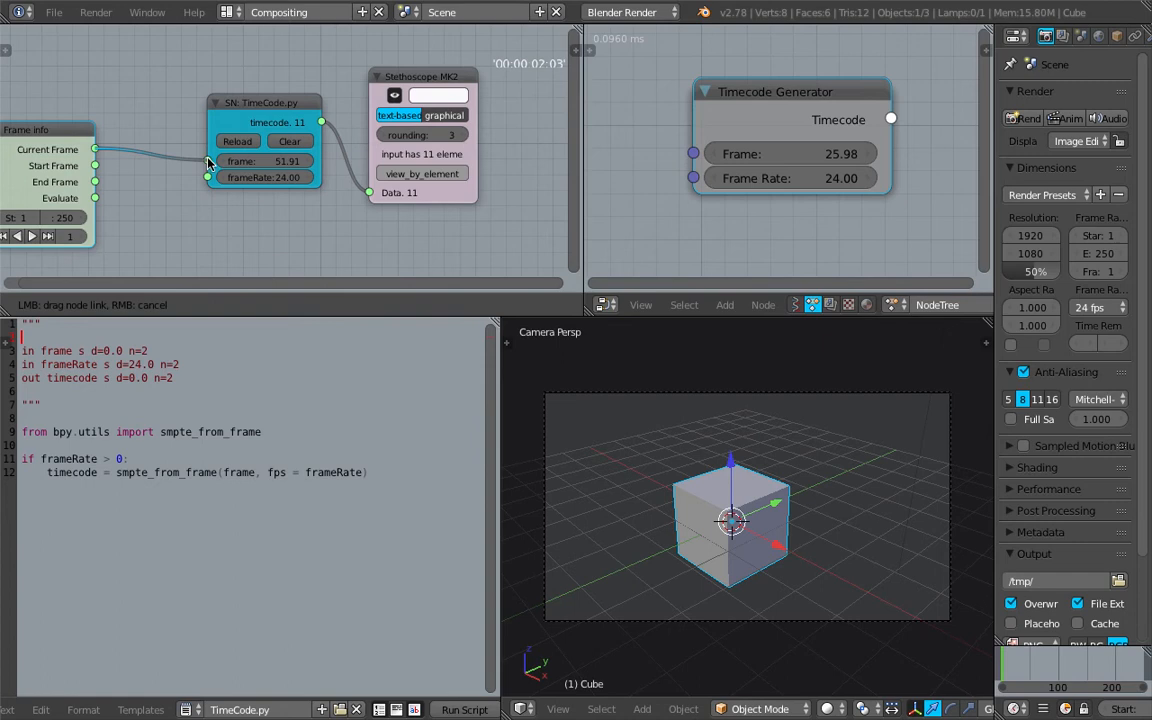
pyautogui.moveTo(71, 134); pyautogui.dragTo(186, 120)
# Scrub the timeline to frame 219 to test the timecode output
pyautogui.moveTo(1016, 663); pyautogui.dragTo(1126, 659)
pyautogui.scroll(-2, 753, 528)
pyautogui.moveTo(753, 528); pyautogui.dragTo(866, 514, button='middle')
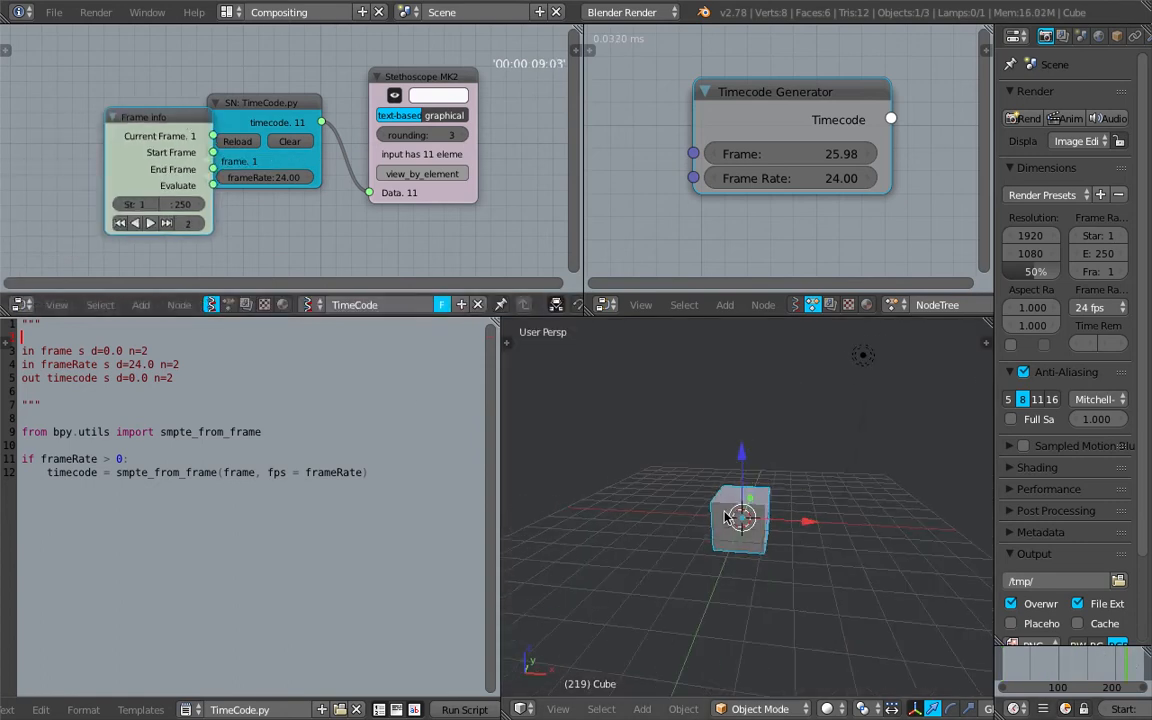
# Save the project under the incremented file name sv_timecode_002.blend on the Desktop
pyautogui.click(53, 12)
pyautogui.click(65, 158)
pyautogui.click(1020, 80)
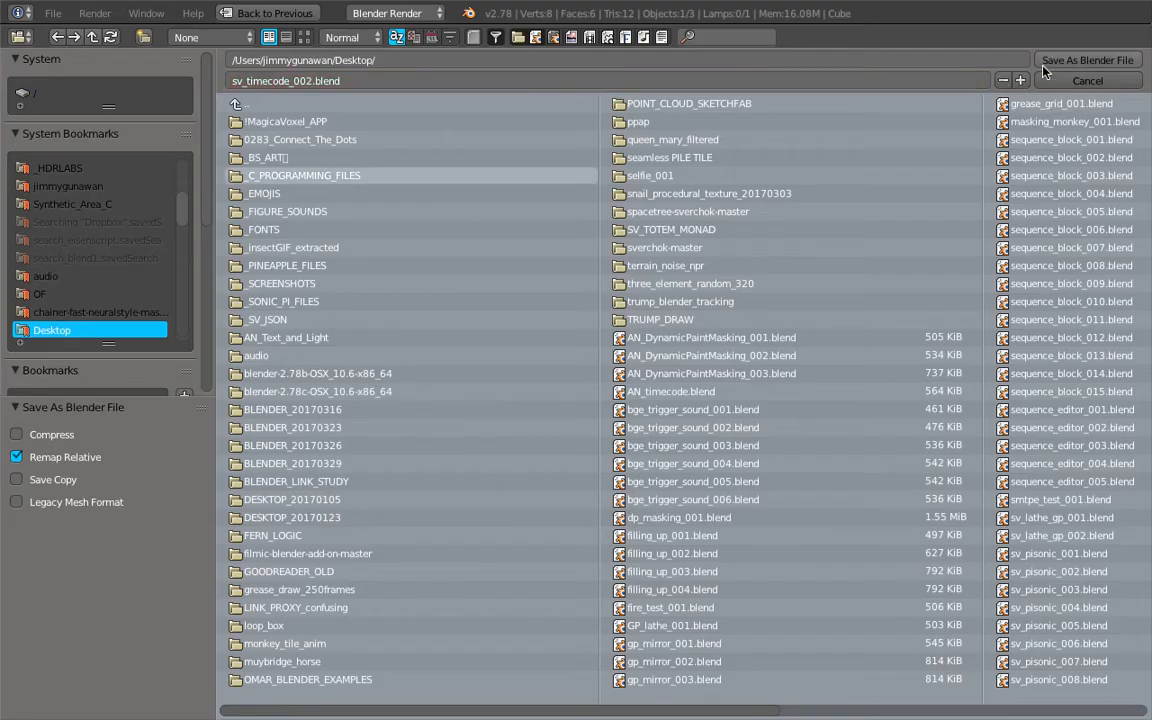
pyautogui.click(1087, 60)
# Shift the SN: TimeCode.py and Stethoscope MK2 nodes slightly away from the Frame info node
pyautogui.moveTo(278, 105); pyautogui.dragTo(304, 97)
pyautogui.moveTo(424, 80); pyautogui.dragTo(439, 80)
# Delete all objects from the 3D scene
pyautogui.scroll(-1, 814, 435)
pyautogui.moveTo(814, 435); pyautogui.dragTo(724, 468, button='middle')
pyautogui.scroll(-2, 818, 435)
pyautogui.press('a')
pyautogui.press('a')
pyautogui.press('x')
pyautogui.click(787, 437)
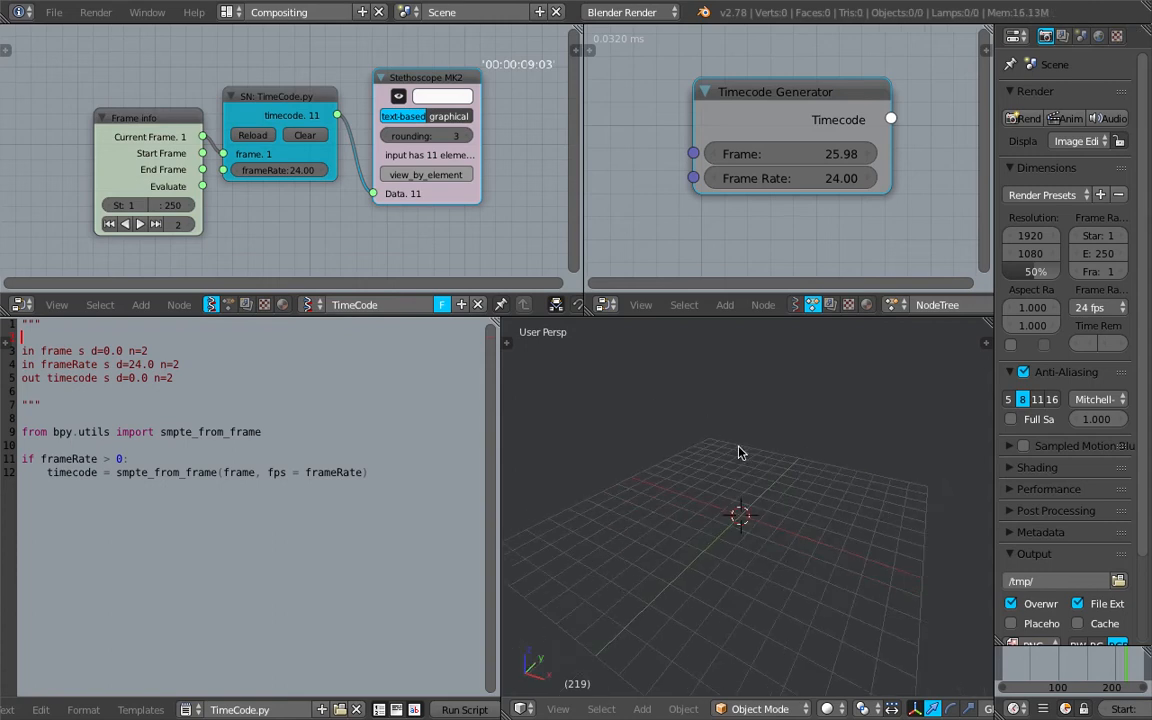
# Add a Typography Viewer node to the TimeCode tree
pyautogui.hotkey('shift', 'a')
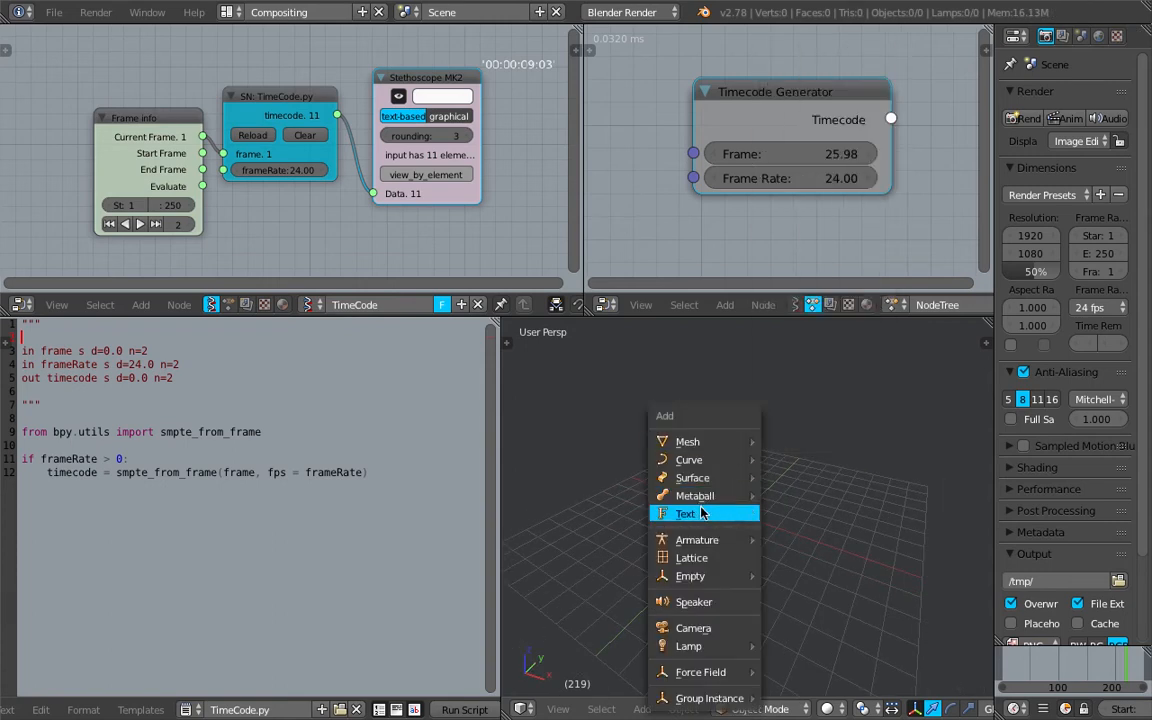
pyautogui.scroll(-1, 431, 236)
pyautogui.moveTo(431, 236); pyautogui.dragTo(336, 191, button='middle')
pyautogui.hotkey('shift', 'a')
pyautogui.click(352, 211)
pyautogui.write('text')
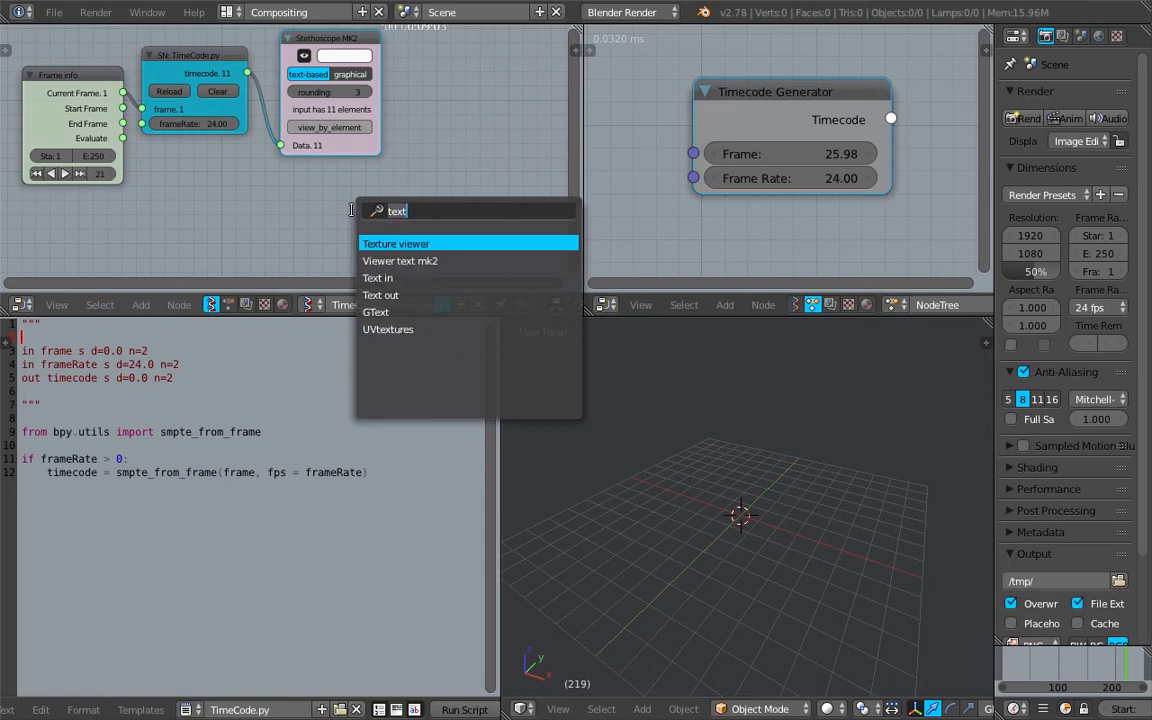
pyautogui.press('BackSpace')
pyautogui.press('BackSpace')
pyautogui.press('BackSpace')
pyautogui.press('BackSpace')
pyautogui.write('object t')
pyautogui.hotkey('ctrl', 'a')
pyautogui.write('text')
pyautogui.hotkey('ctrl', 'a')
pyautogui.write('typ')
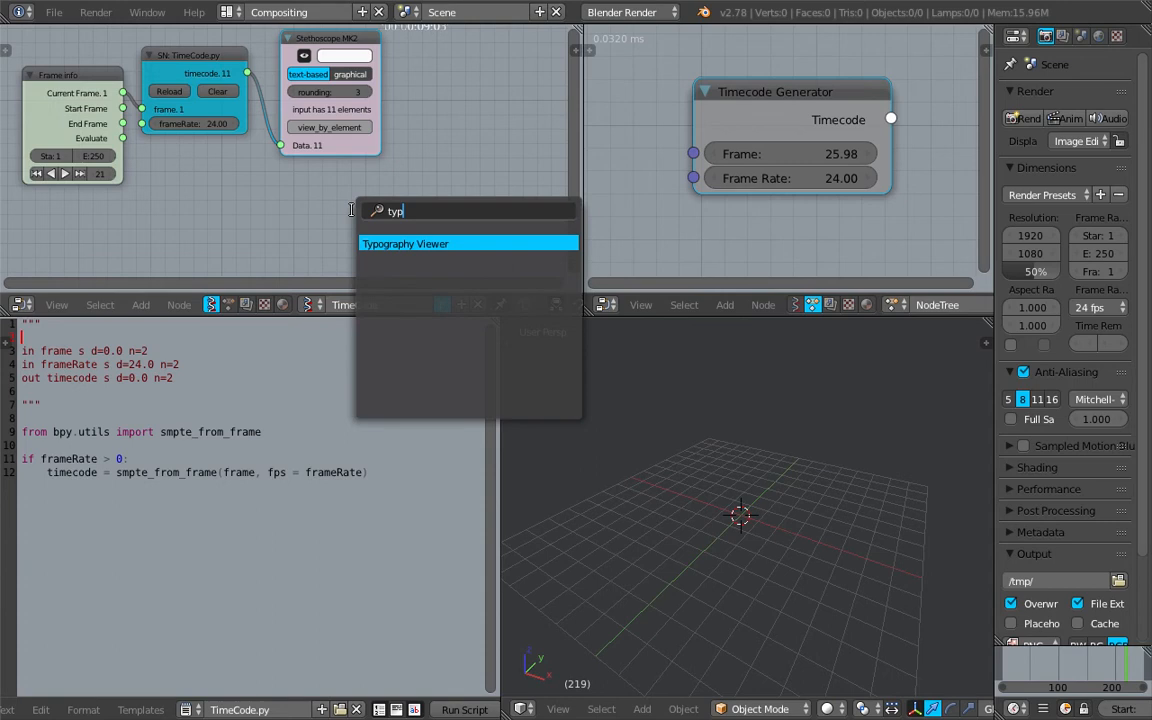
pyautogui.press('Return')
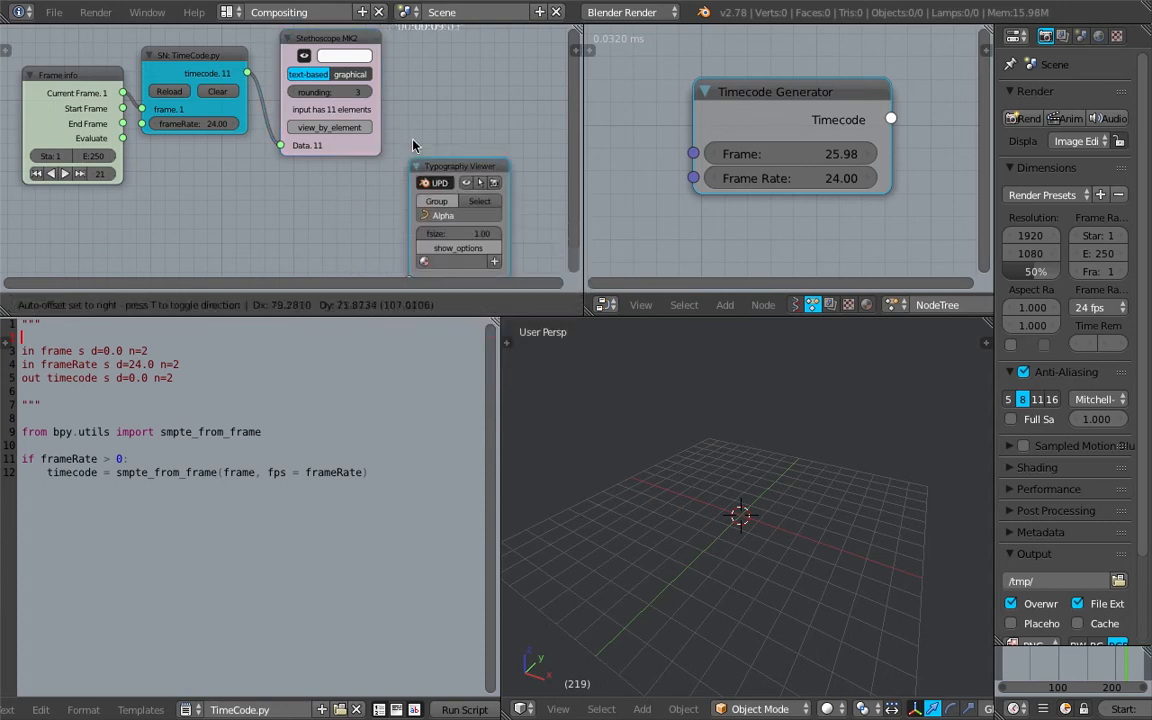
# Connect the script node's timecode output to the Typography Viewer's text input and move the timeline to frame 119
pyautogui.moveTo(521, 318); pyautogui.dragTo(527, 408)
pyautogui.moveTo(220, 101); pyautogui.dragTo(413, 306)
pyautogui.moveTo(760, 478); pyautogui.dragTo(757, 616, button='middle')
pyautogui.scroll(8, 792, 558)
pyautogui.moveTo(1052, 670)
pyautogui.mouseDown()
pyautogui.moveTo(1036, 662)
pyautogui.moveTo(1068, 662)
pyautogui.mouseUp()
pyautogui.scroll(-5, 895, 630)
pyautogui.moveTo(895, 632); pyautogui.dragTo(936, 656, button='middle')
# Widen the Sverchok node editor and space out the Frame info, SN: TimeCode.py and Typography Viewer nodes
pyautogui.moveTo(578, 229); pyautogui.dragTo(737, 229)
pyautogui.moveTo(276, 196); pyautogui.dragTo(258, 269)
pyautogui.scroll(1, 296, 182)
pyautogui.moveTo(150, 142); pyautogui.dragTo(99, 157)
pyautogui.moveTo(330, 260); pyautogui.dragTo(303, 234, button='middle')
pyautogui.moveTo(513, 171); pyautogui.dragTo(534, 181)
pyautogui.scroll(2, 262, 260)
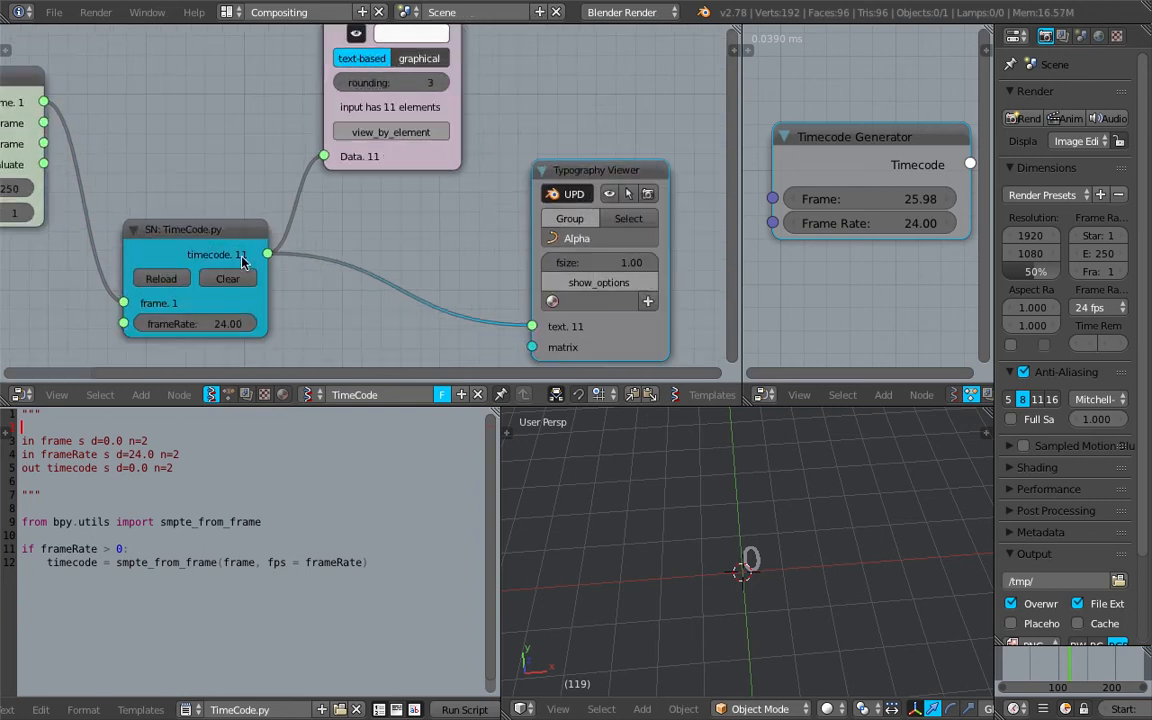
# Save the project over the existing blend file
pyautogui.scroll(-2, 257, 258)
pyautogui.moveTo(257, 256); pyautogui.dragTo(252, 236, button='middle')
pyautogui.scroll(1, 300, 233)
pyautogui.hotkey('ctrl', 's')
pyautogui.click(363, 229)
# Insert a Formula node on the link between the SN: TimeCode.py node and the Typography Viewer
pyautogui.hotkey('shift', 'a')
pyautogui.click(368, 221)
pyautogui.write('Typography Viewer')
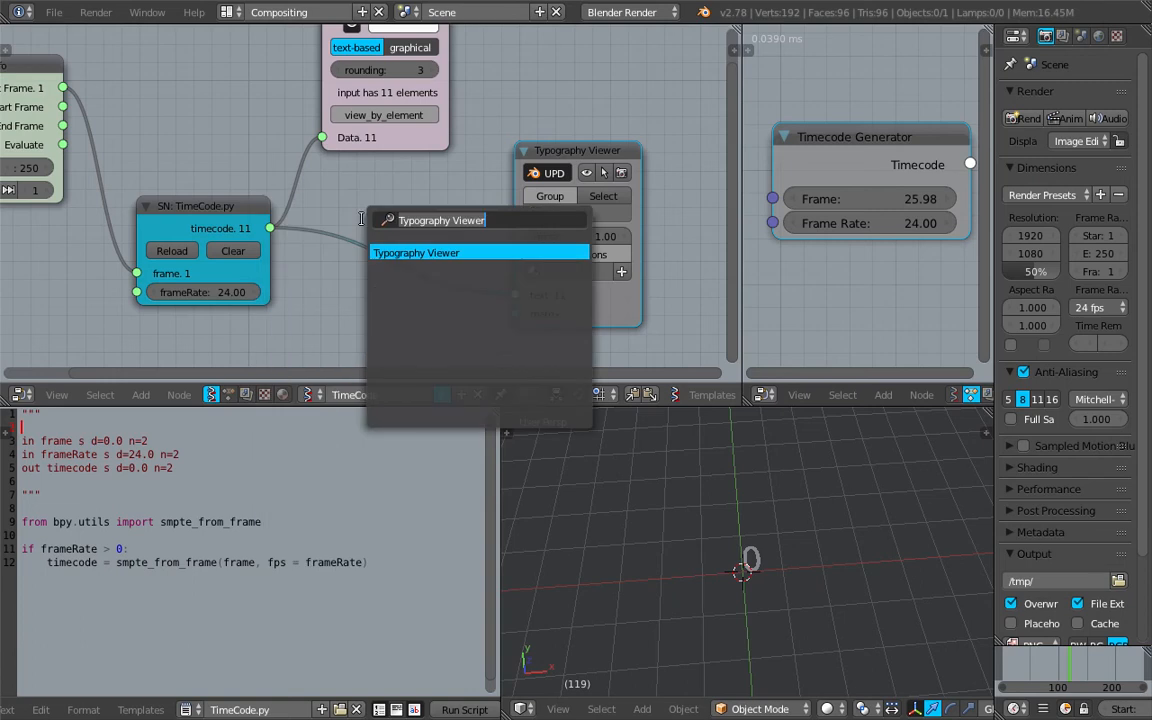
pyautogui.hotkey('ctrl', 'BackSpace')
pyautogui.hotkey('ctrl', 'BackSpace')
pyautogui.write('form')
pyautogui.press('Down')
pyautogui.press('Down')
pyautogui.press('Return')
pyautogui.click(375, 232)
# Set the Formula node's expression to str(X)
pyautogui.click(440, 256)
pyautogui.write('str')
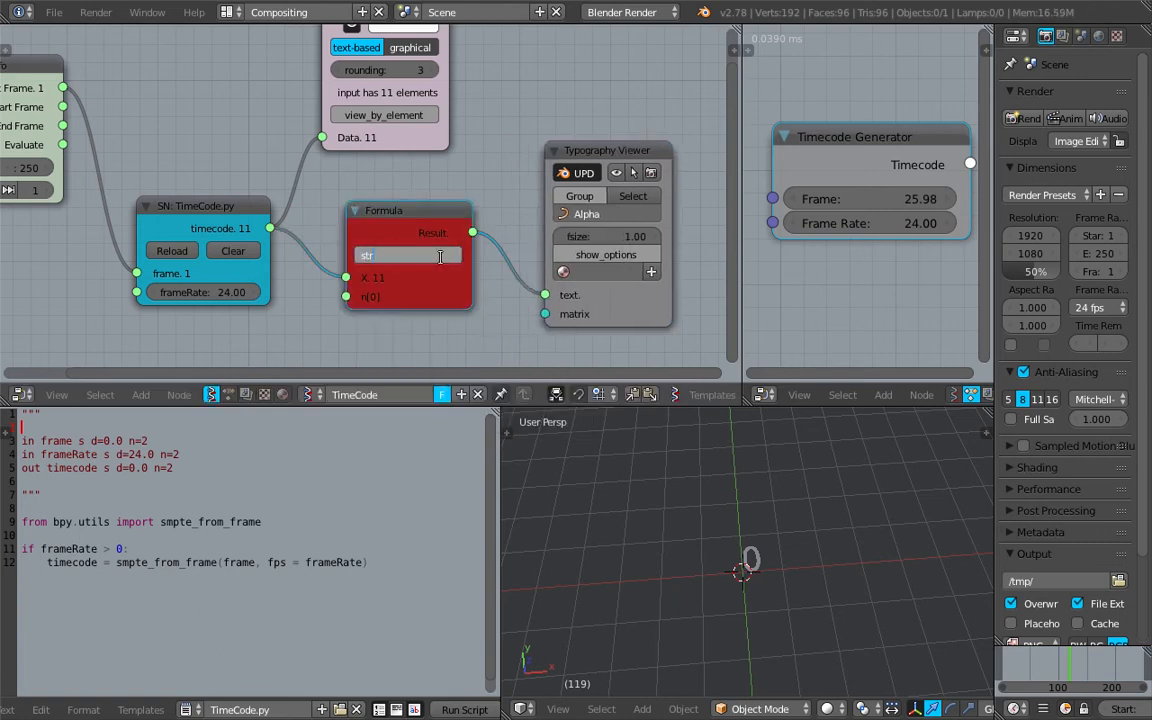
pyautogui.write('(X)')
pyautogui.press('Return')
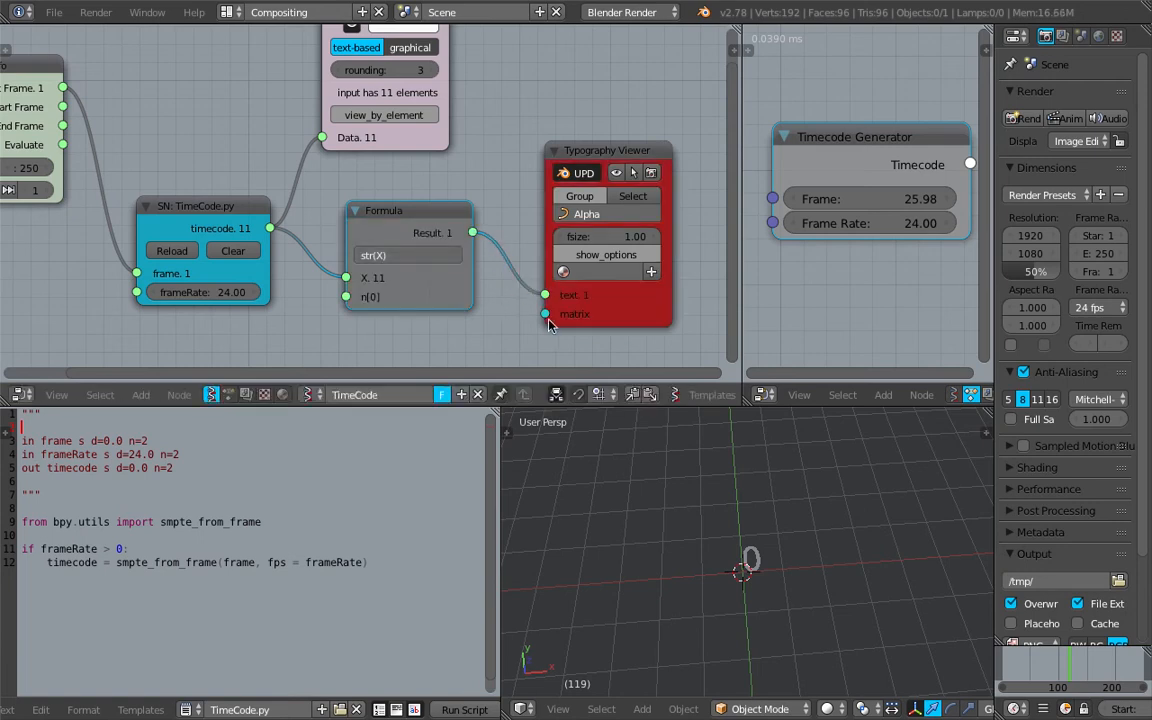
# Scrub the timeline and inspect the Typography Viewer node's console output in Blender's Terminal window
pyautogui.moveTo(1044, 669); pyautogui.dragTo(1052, 671)
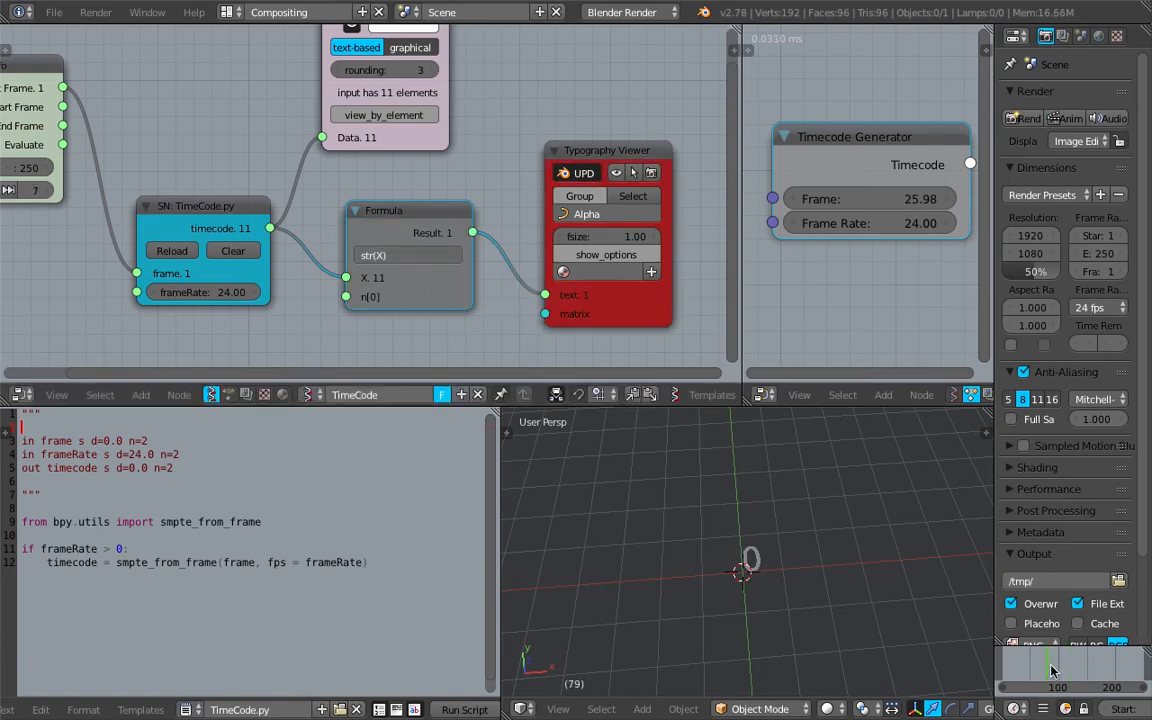
pyautogui.moveTo(1051, 669); pyautogui.dragTo(1010, 662)
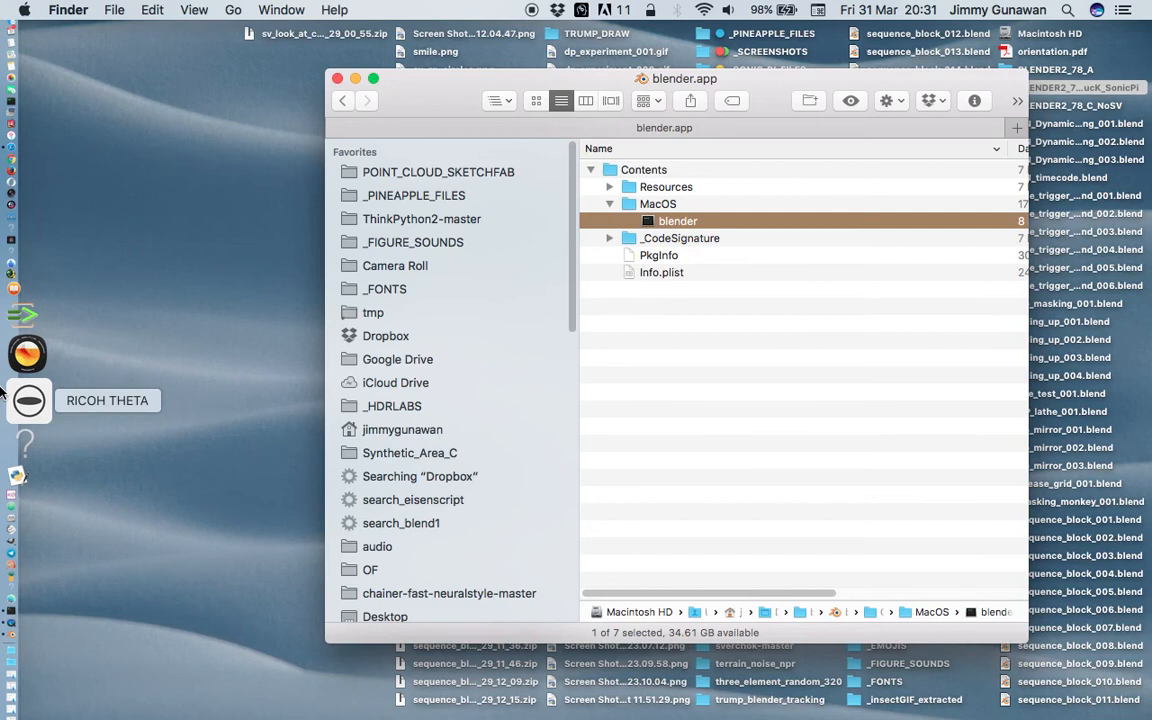
pyautogui.click(26, 524)
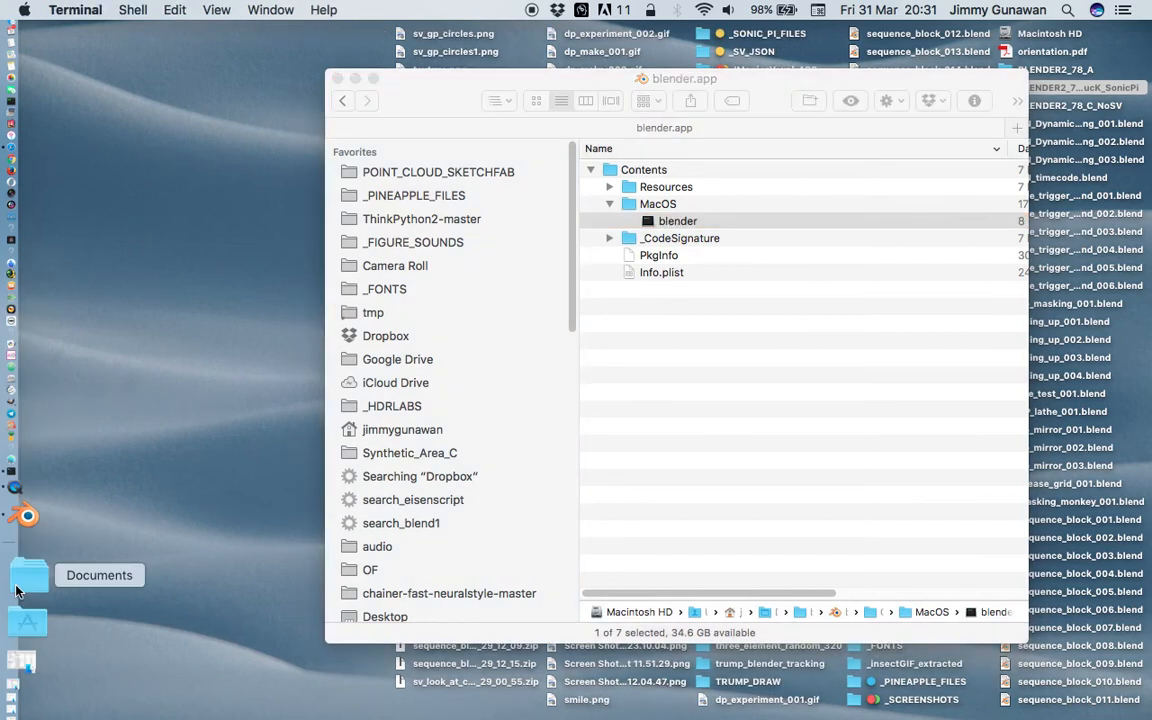
pyautogui.click(15, 681)
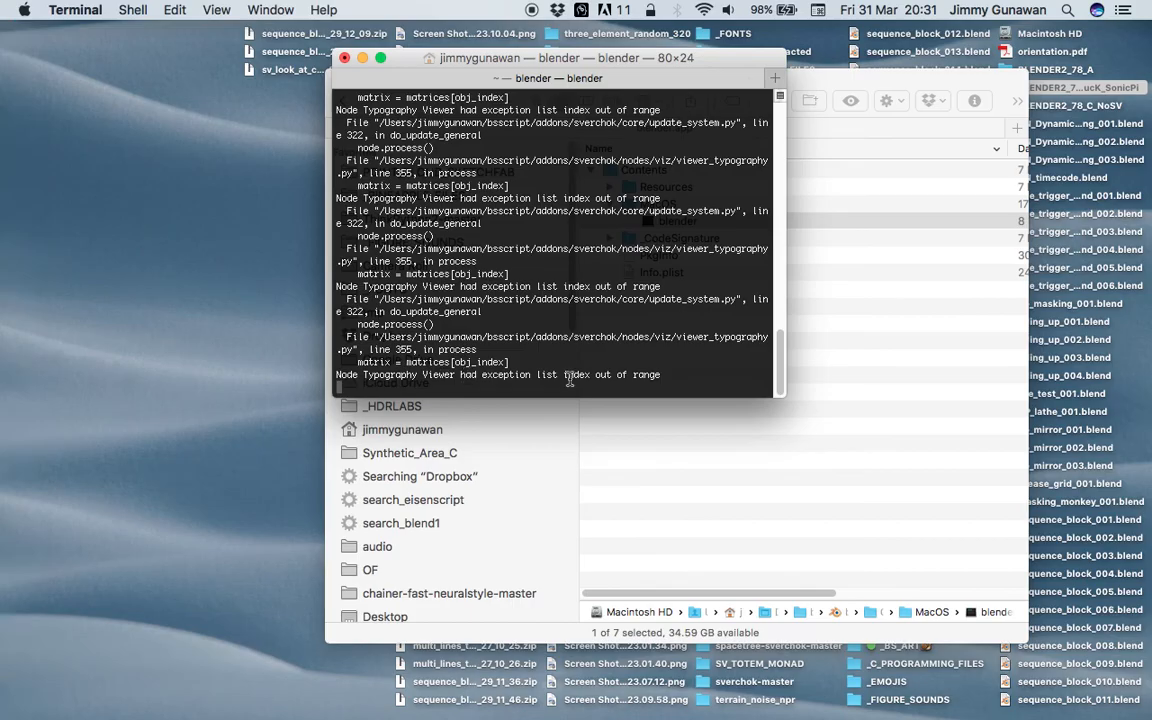
pyautogui.hotkey('ctrl', 'Right')
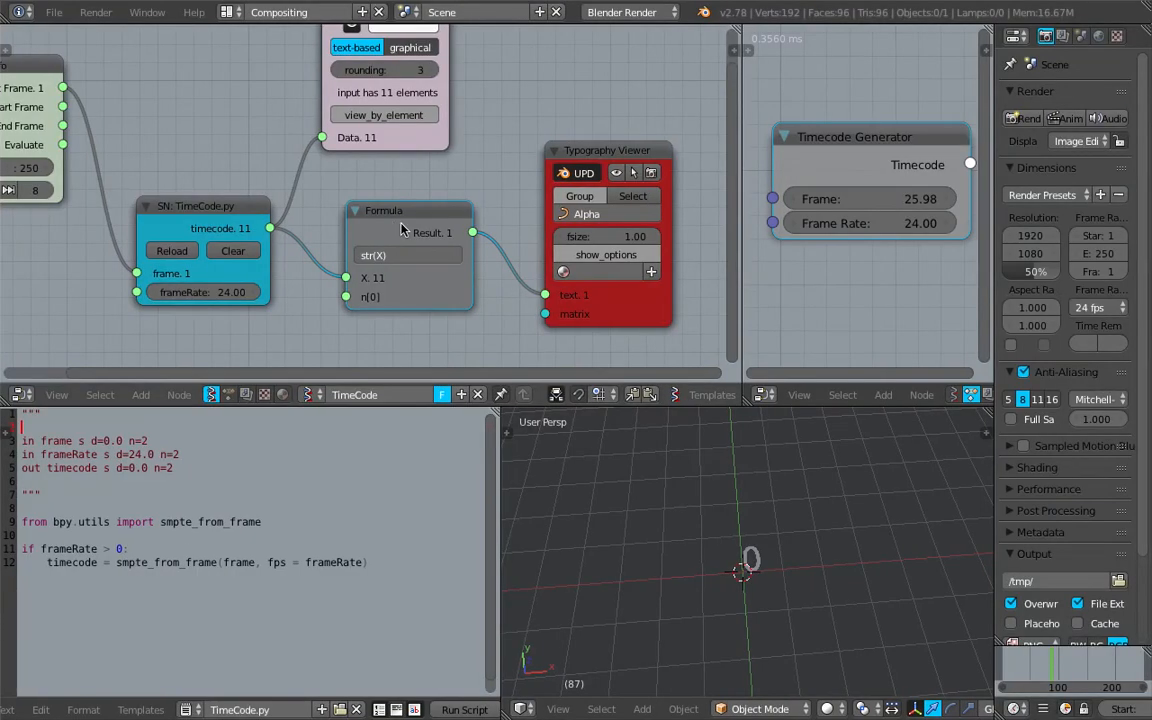
# Delete the Formula node between the script node and the Typography Viewer
pyautogui.moveTo(398, 229); pyautogui.dragTo(410, 233)
pyautogui.press('Delete')
pyautogui.scroll(-1, 398, 224)
pyautogui.scroll(1, 398, 224)
# Add a List Join node and link it between the script node's timecode output and the Typography Viewer's text input
pyautogui.hotkey('shift', 'a')
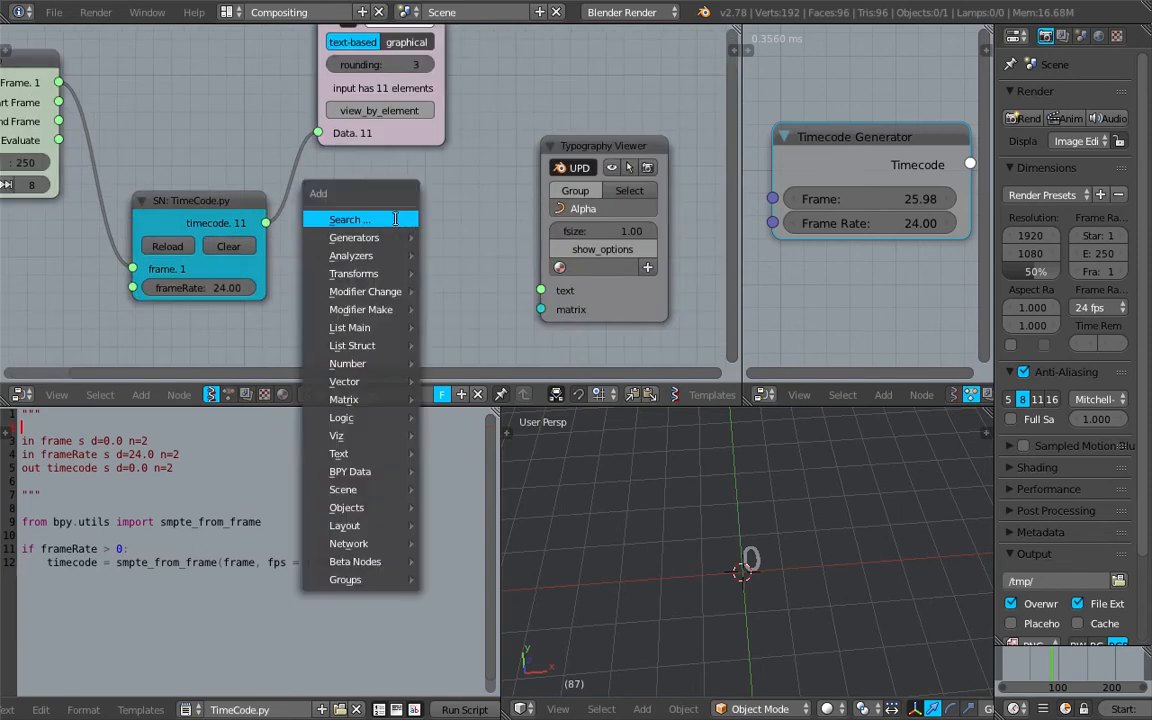
pyautogui.click(396, 219)
pyautogui.write('list')
pyautogui.press('Return')
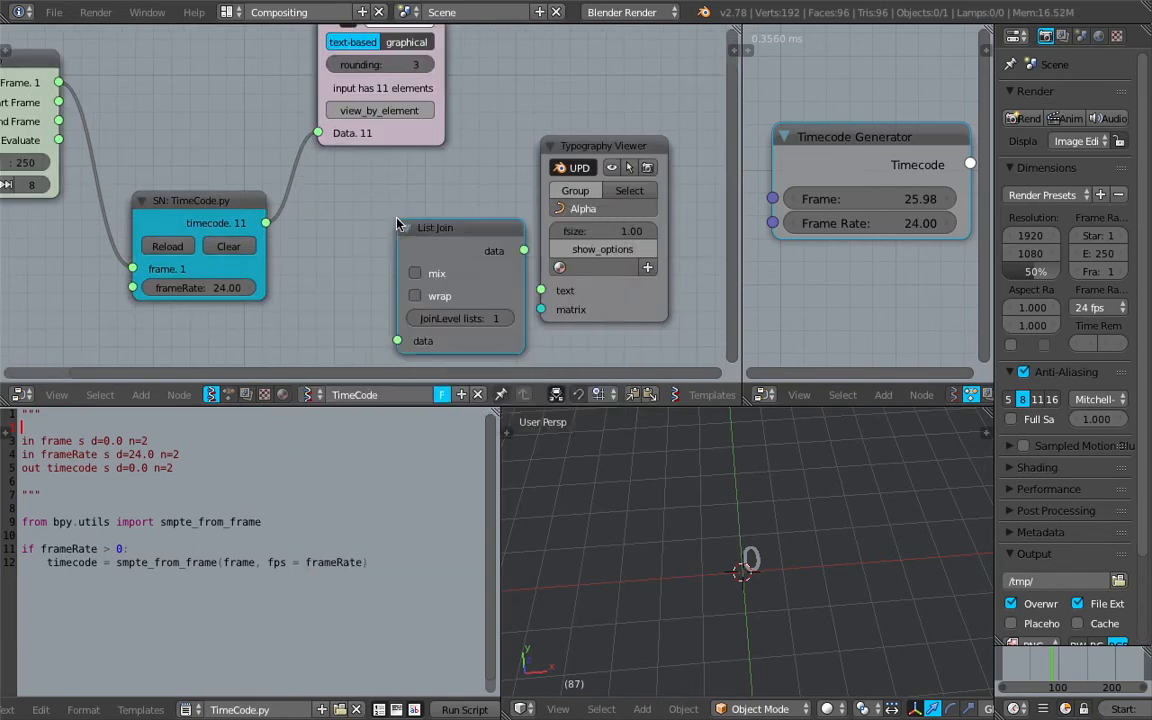
pyautogui.click(360, 215)
pyautogui.moveTo(266, 222); pyautogui.dragTo(358, 322)
pyautogui.moveTo(486, 231); pyautogui.dragTo(540, 290)
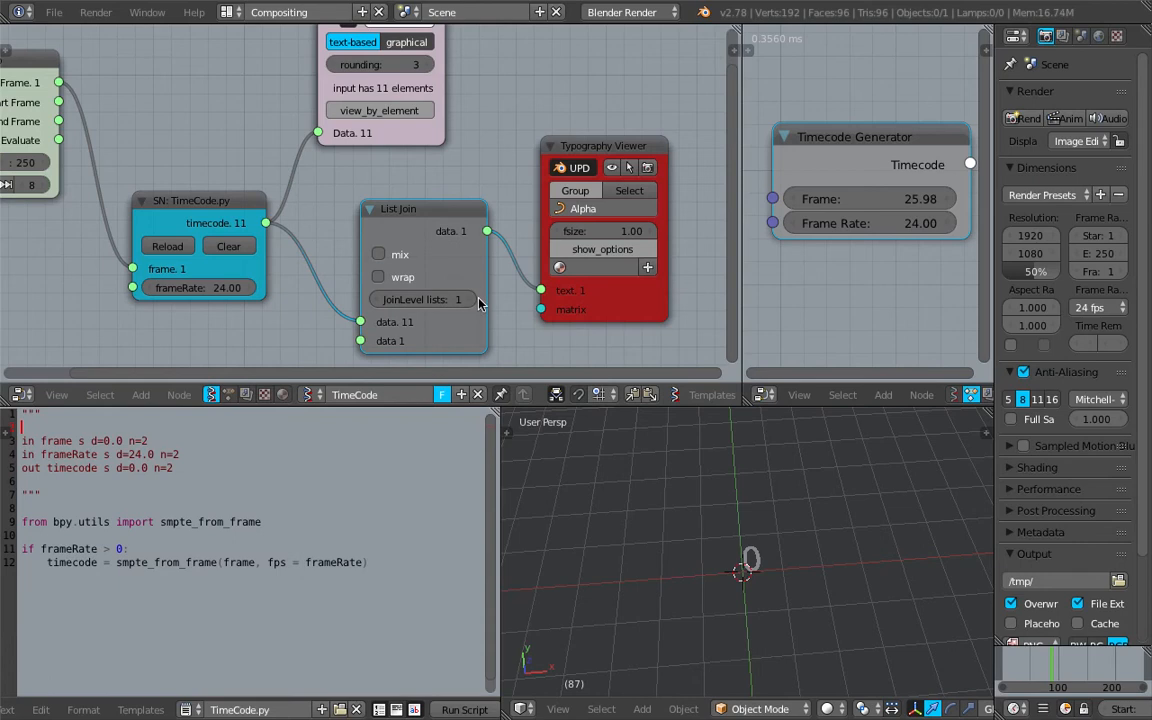
# Set the List Join node's JoinLevel lists to 2
pyautogui.click(477, 300)
pyautogui.scroll(-1, 800, 546)
pyautogui.scroll(2, 806, 546)
pyautogui.keyDown('shift'); pyautogui.moveTo(806, 546); pyautogui.dragTo(688, 541, button='middle'); pyautogui.keyUp('shift')
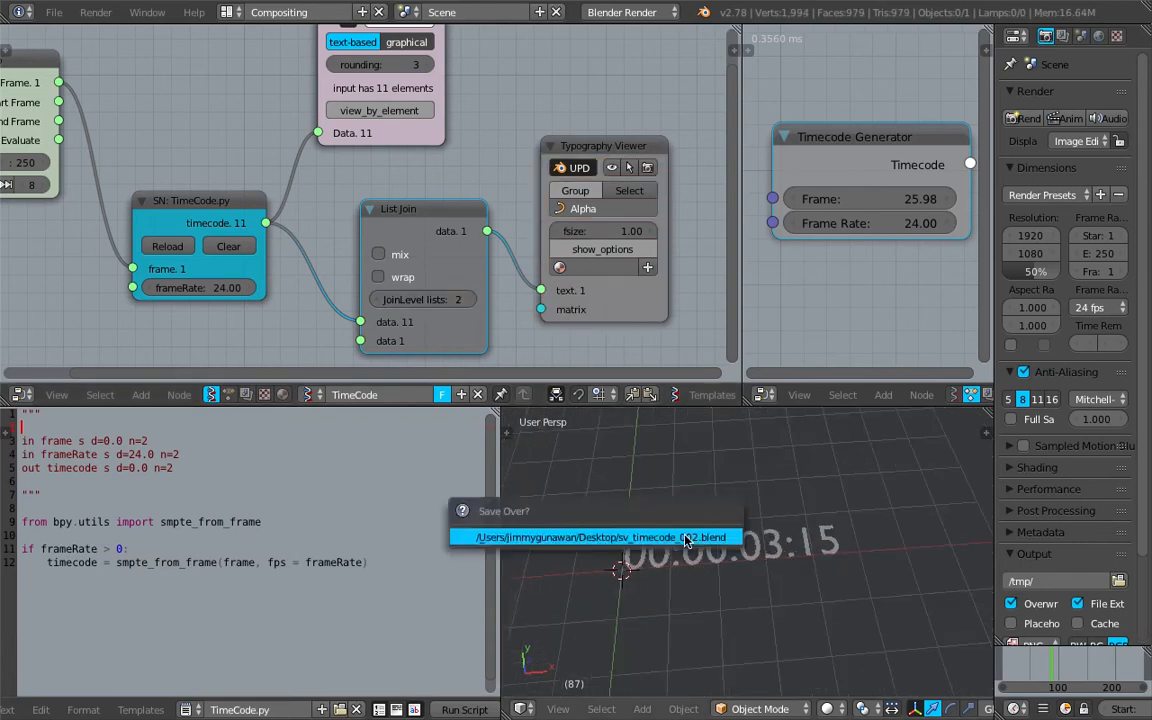
# Play the timecode animation, selecting the 3D text object, and move the timeline to frame 143
pyautogui.scroll(-1, 192, 282)
pyautogui.hotkey('alt', 'a')
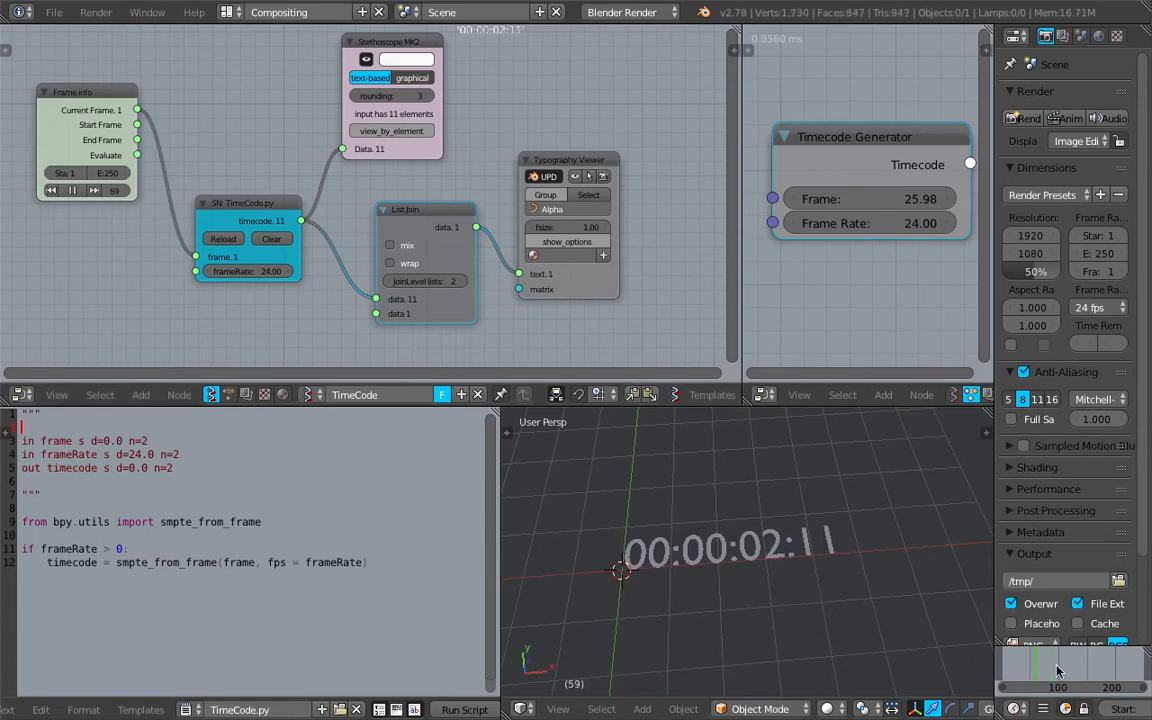
pyautogui.rightClick(793, 563)
pyautogui.moveTo(792, 563); pyautogui.dragTo(742, 560, button='middle')
pyautogui.moveTo(1113, 684); pyautogui.dragTo(1082, 657)
# Widen the Properties editor and the 3D view, and move the timeline to frame 110
pyautogui.moveTo(1000, 563); pyautogui.dragTo(889, 563)
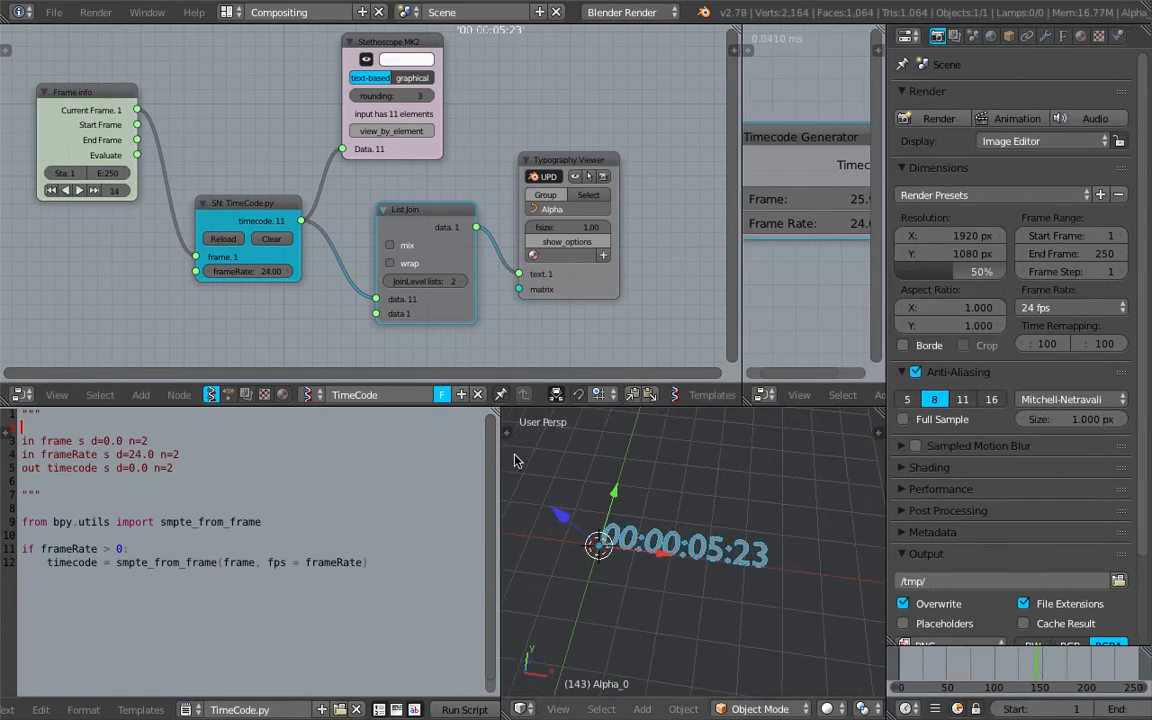
pyautogui.moveTo(493, 451); pyautogui.dragTo(357, 451)
pyautogui.moveTo(990, 668)
pyautogui.mouseDown()
pyautogui.moveTo(1012, 691)
pyautogui.moveTo(1003, 688)
pyautogui.mouseUp()
pyautogui.moveTo(675, 541); pyautogui.dragTo(669, 487, button='middle')
pyautogui.moveTo(485, 183); pyautogui.dragTo(500, 207, button='middle')
pyautogui.moveTo(389, 151); pyautogui.dragTo(421, 123, button='middle')
pyautogui.click(55, 12)
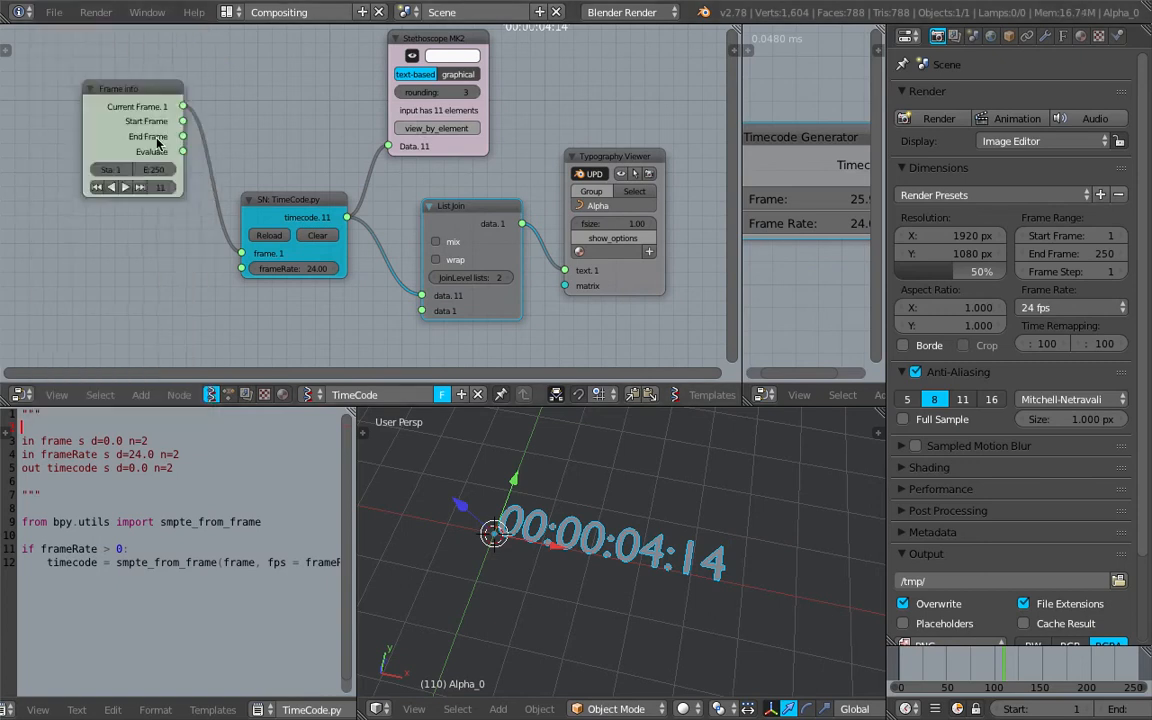
pyautogui.moveTo(267, 128); pyautogui.dragTo(236, 133, button='middle')
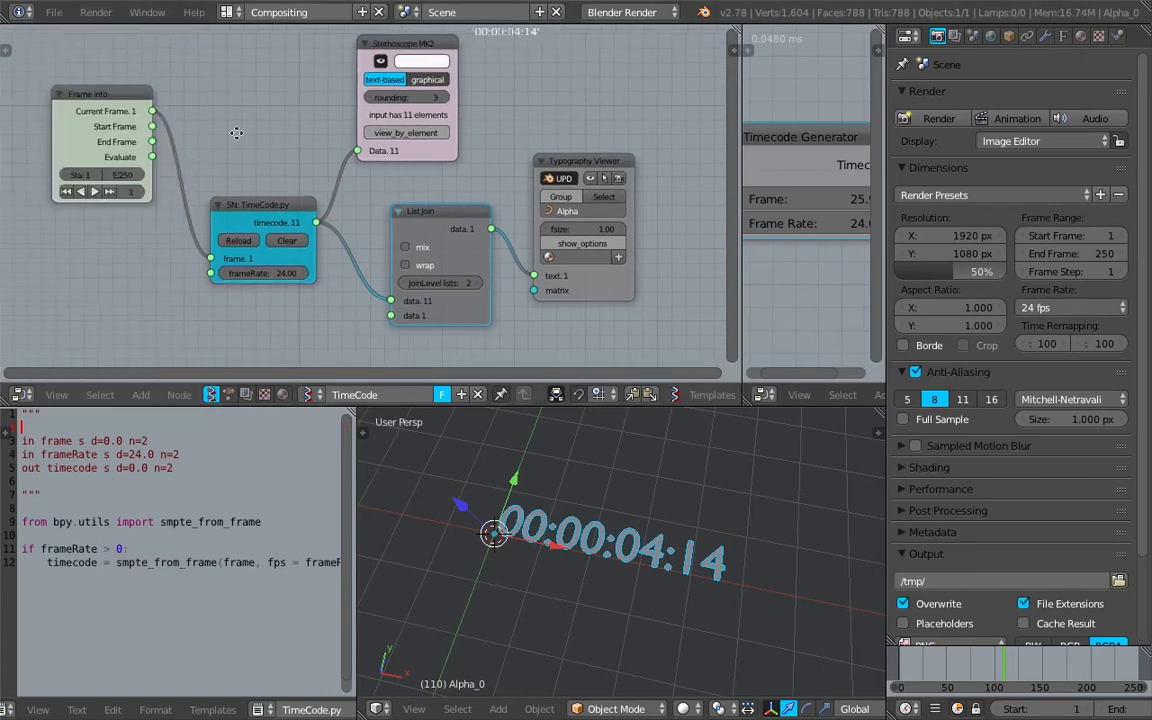
pyautogui.click(55, 12)
pyautogui.click(110, 172)
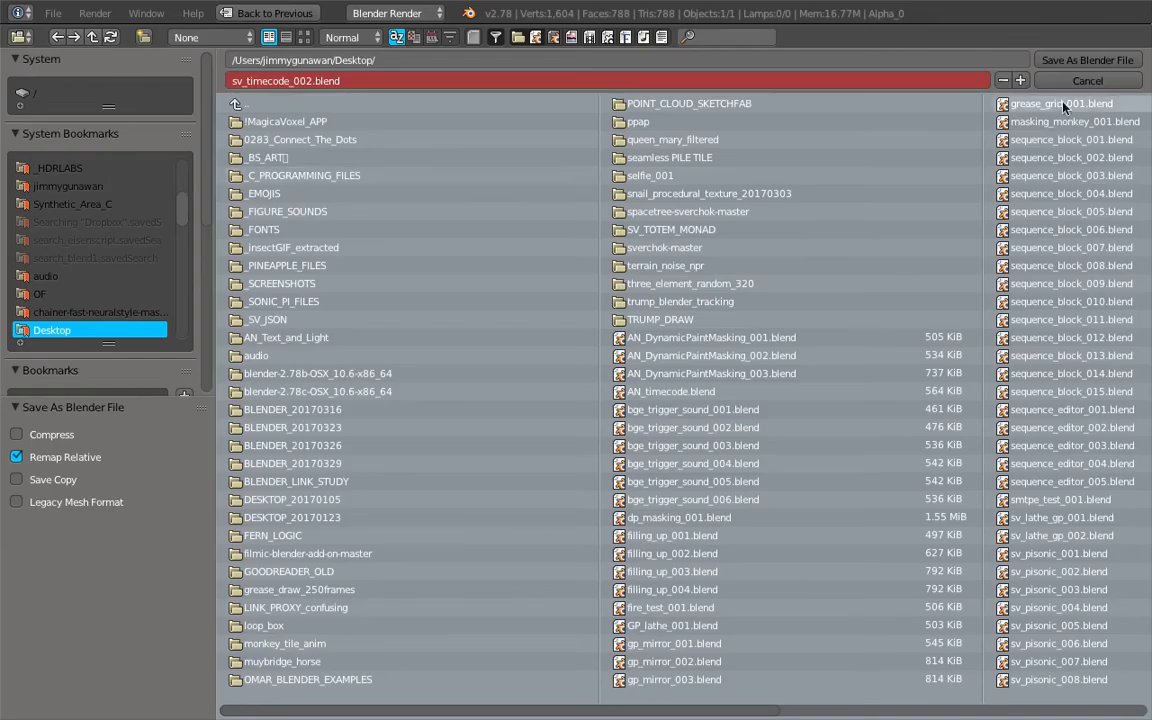
pyautogui.press('Escape')
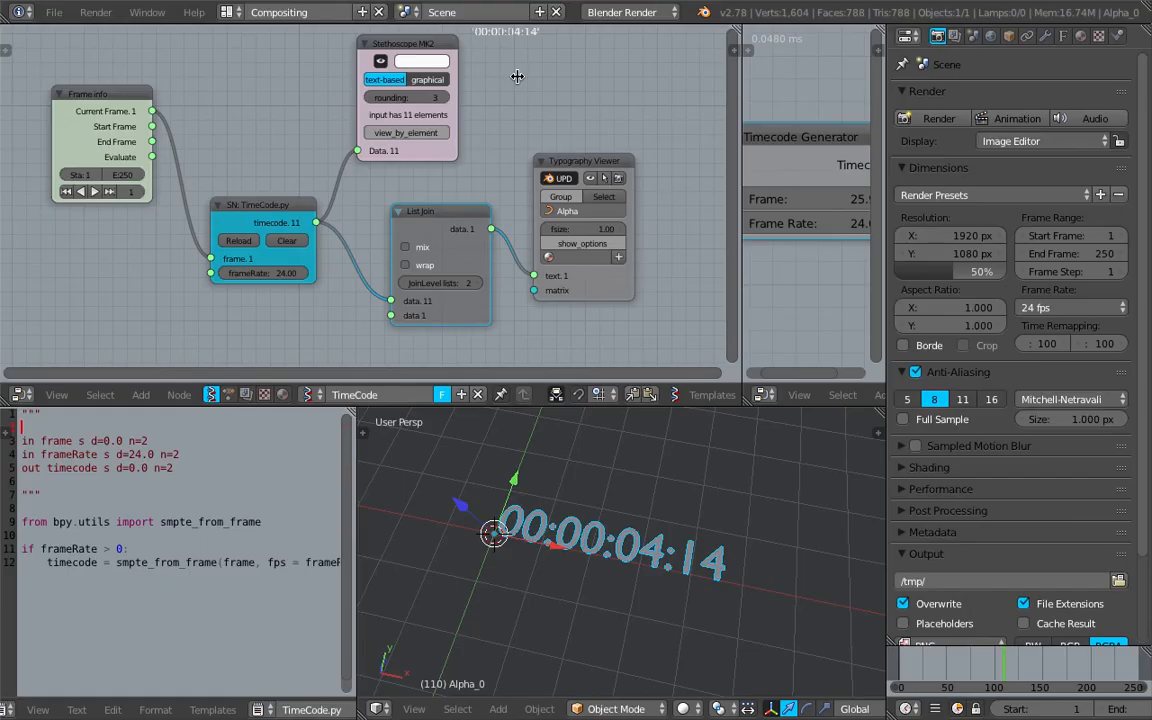
# Change the TimeCode node editor area to the Video Sequence Editor and narrow the Properties editor
pyautogui.click(27, 395)
pyautogui.click(434, 283)
pyautogui.press('Escape')
pyautogui.click(20, 394)
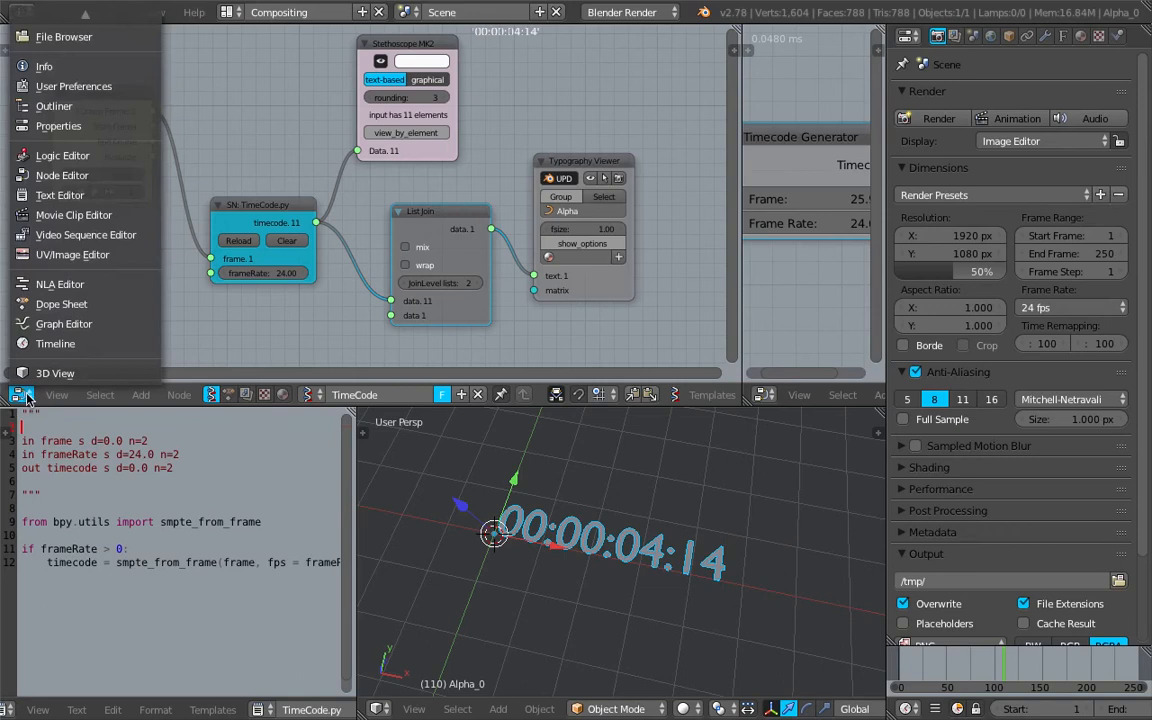
pyautogui.click(112, 235)
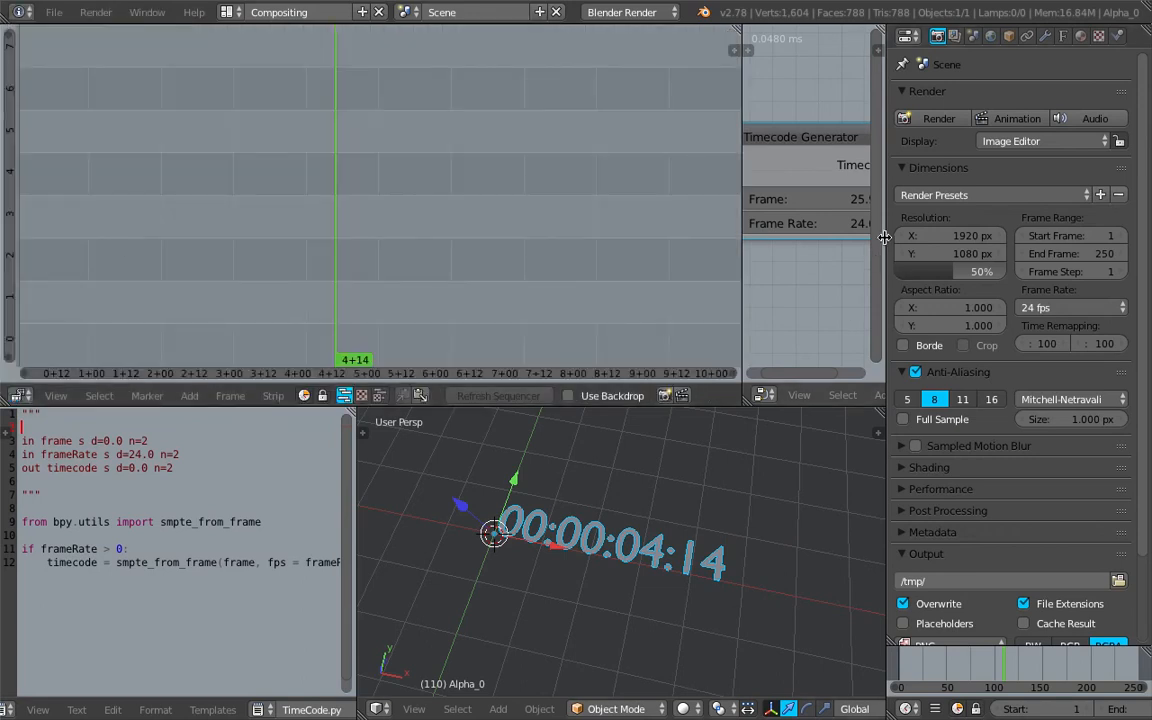
pyautogui.moveTo(885, 243); pyautogui.dragTo(1070, 245)
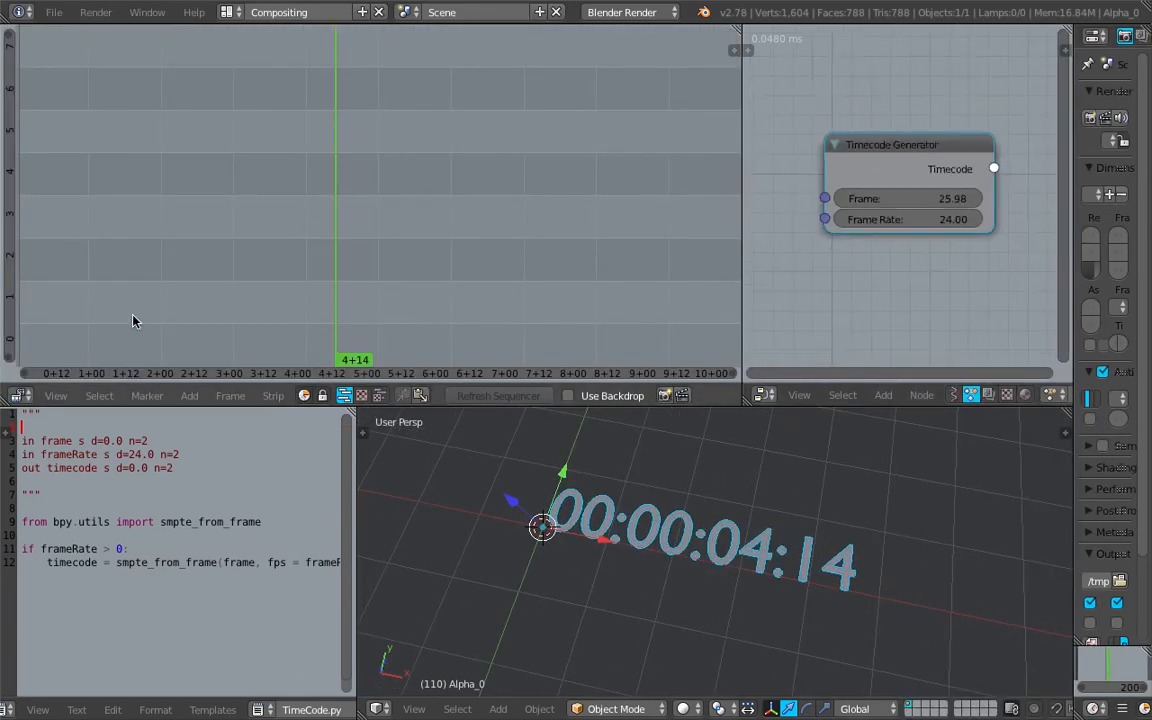
# Switch to the Video Editing layout and show the TimeCode Sverchok node tree in place of the Graph Editor
pyautogui.click(224, 12)
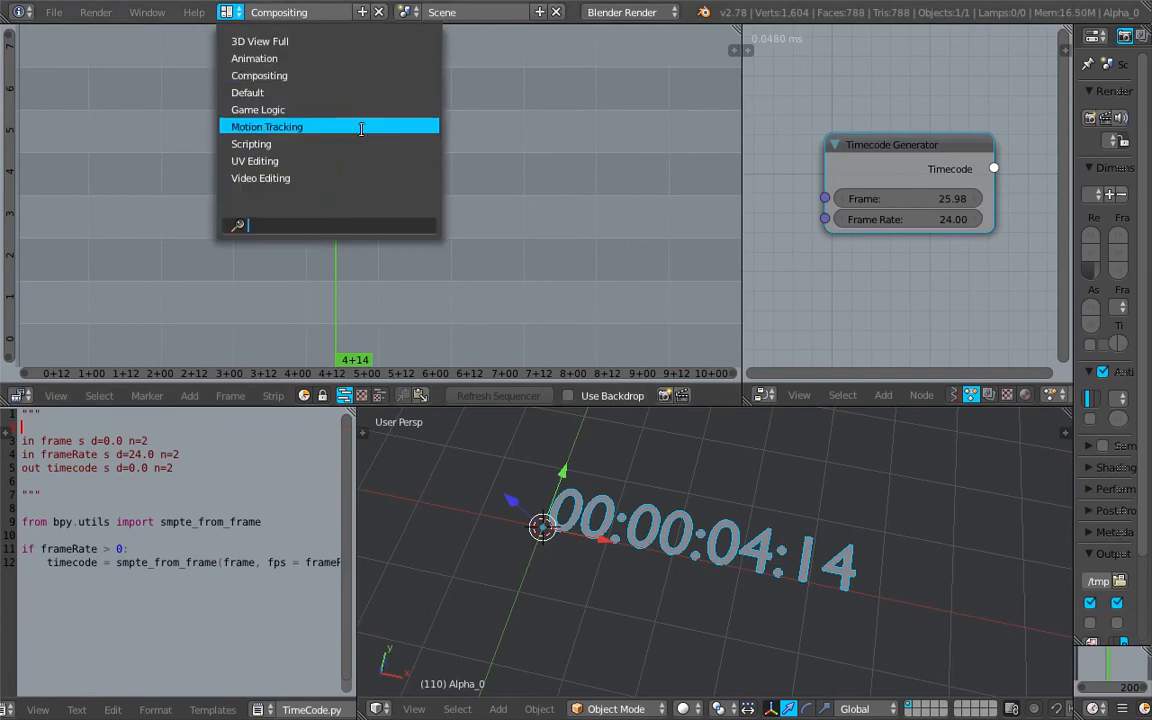
pyautogui.click(290, 178)
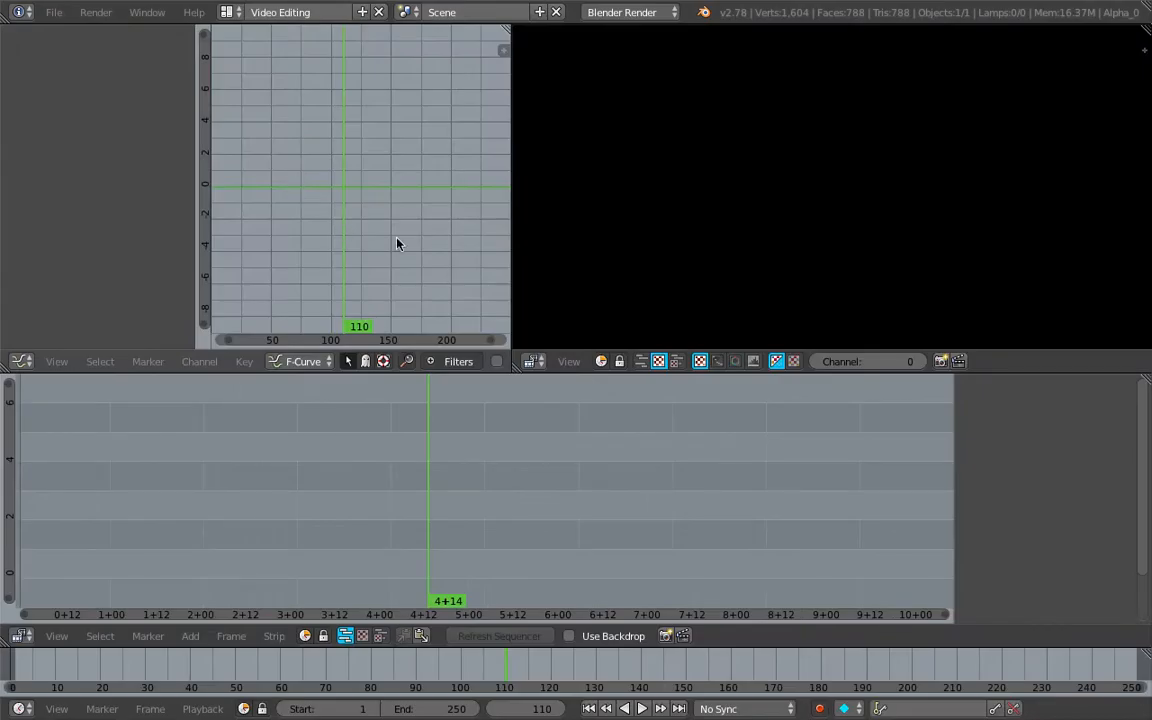
pyautogui.click(22, 361)
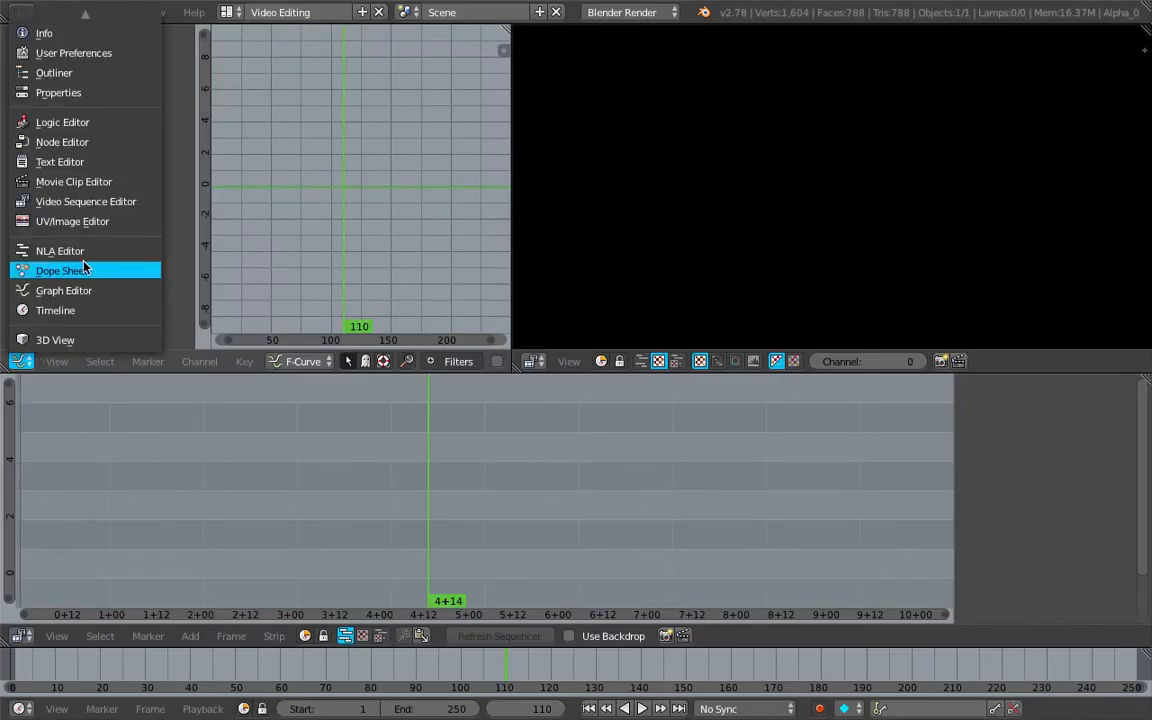
pyautogui.click(100, 142)
pyautogui.click(305, 362)
pyautogui.click(320, 391)
# Widen the node editor area so the whole TimeCode node tree fits
pyautogui.moveTo(348, 215); pyautogui.dragTo(537, 216)
pyautogui.scroll(7, 342, 173)
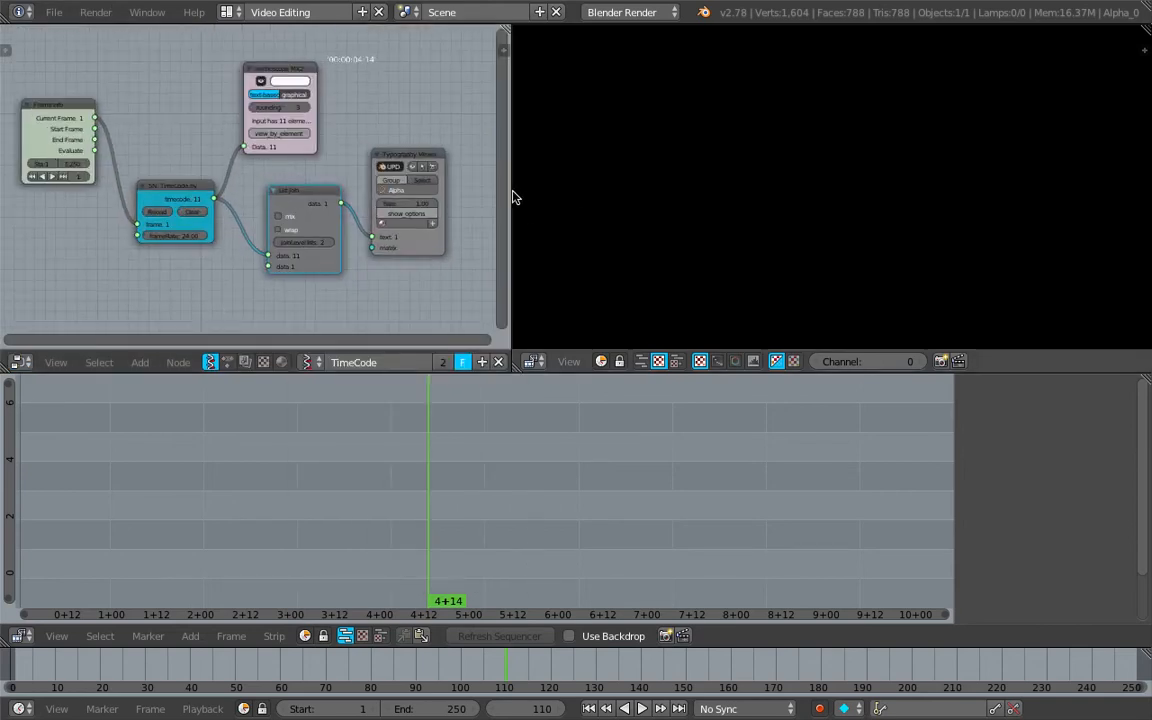
pyautogui.moveTo(511, 190); pyautogui.dragTo(621, 190)
# Move the sequencer playhead to frame 36 and add a Text effect strip there
pyautogui.scroll(-5, 566, 545)
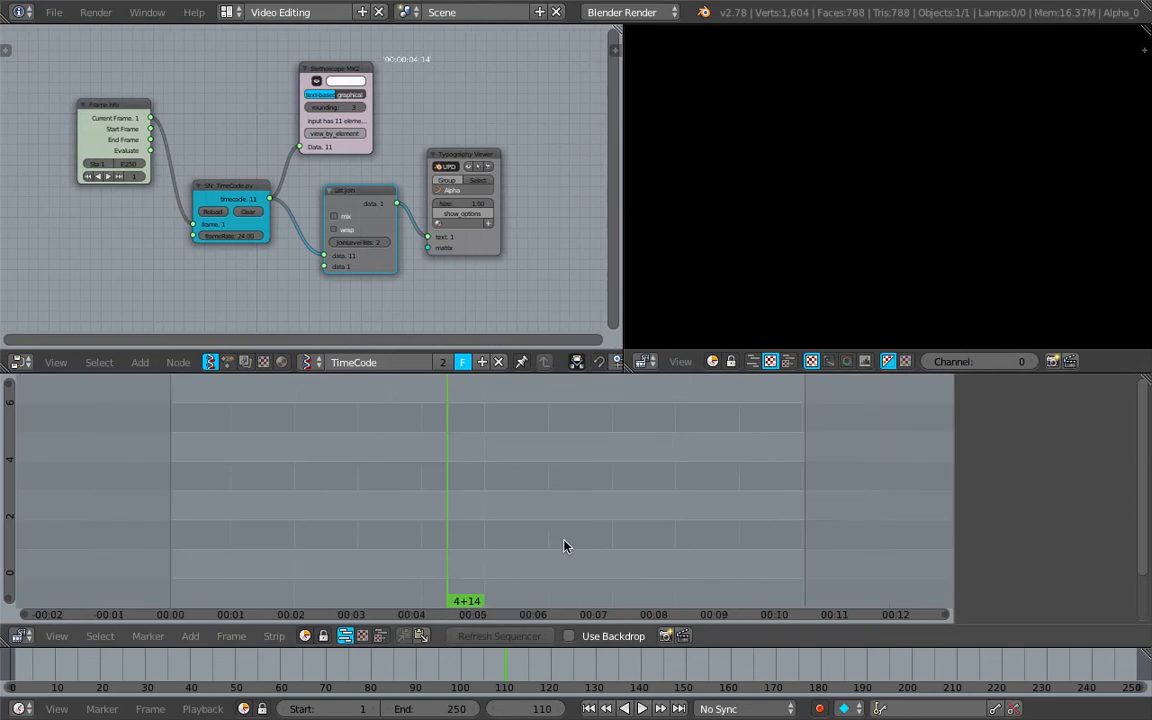
pyautogui.click(347, 490)
pyautogui.hotkey('shift', 'a')
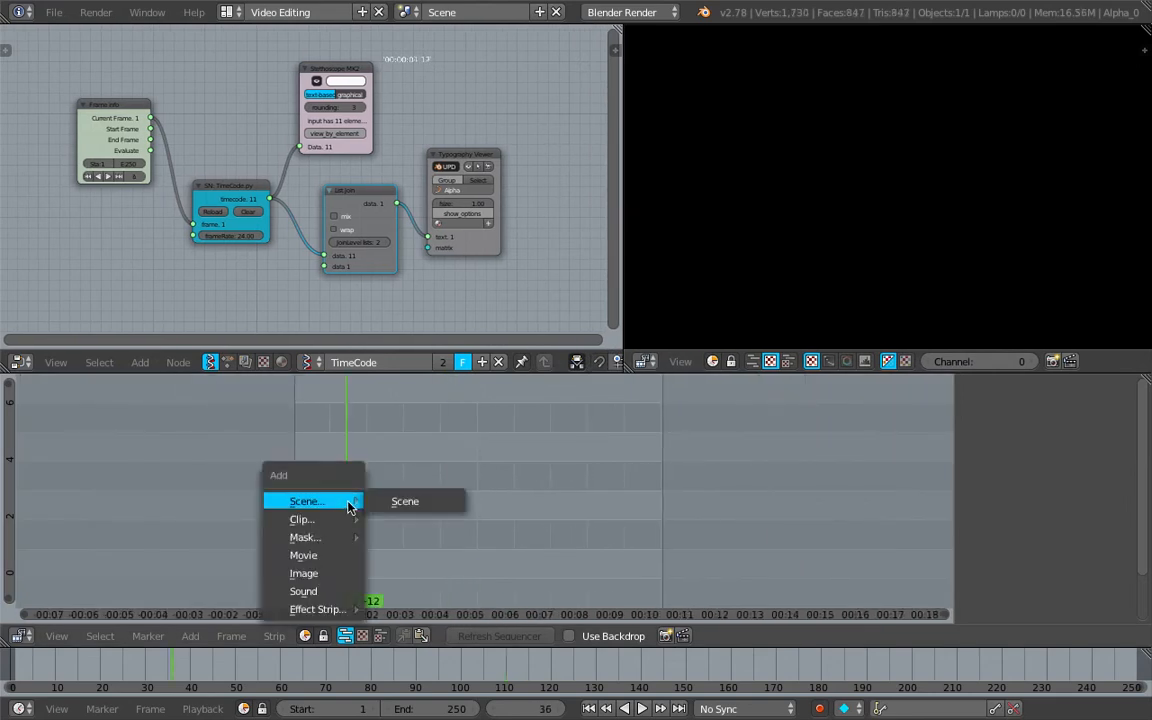
pyautogui.moveTo(320, 609)
pyautogui.click(448, 520)
# Extend the Text strip's end to frame 232 and move the playhead to frame 154
pyautogui.scroll(-3, 386, 553)
pyautogui.moveTo(249, 563); pyautogui.dragTo(670, 568, button='right')
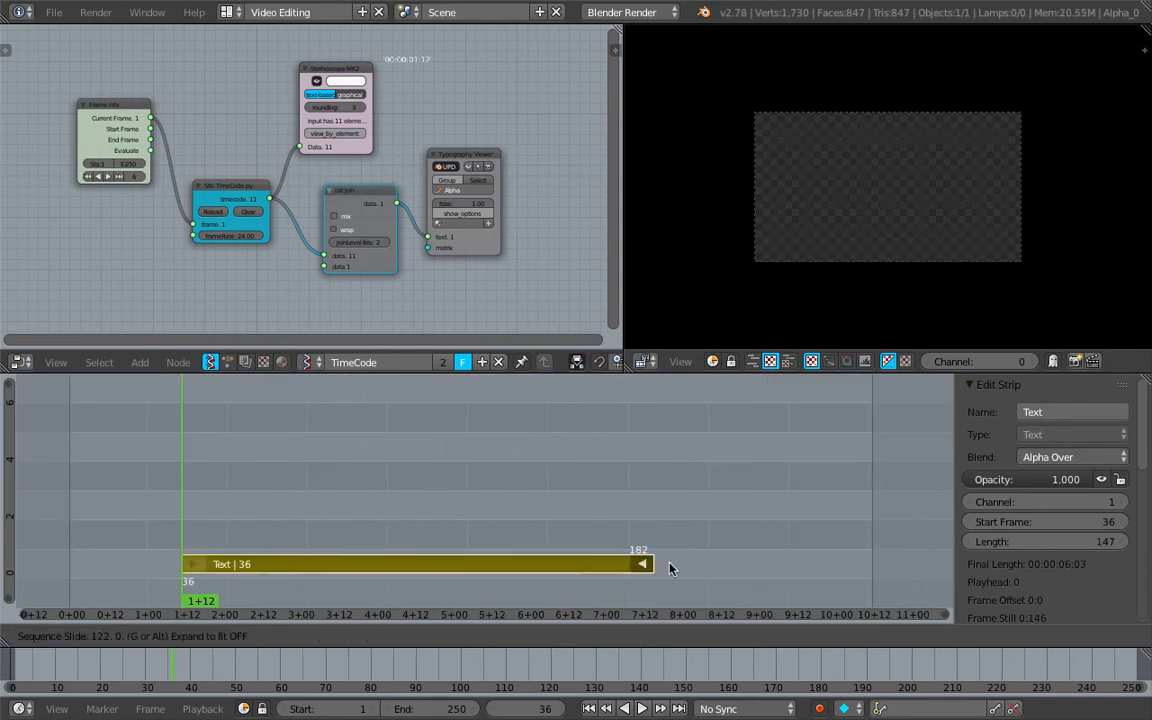
pyautogui.click(829, 564)
pyautogui.moveTo(456, 511); pyautogui.dragTo(431, 497, button='middle')
pyautogui.moveTo(404, 472); pyautogui.dragTo(412, 512)
pyautogui.moveTo(538, 499); pyautogui.dragTo(617, 568)
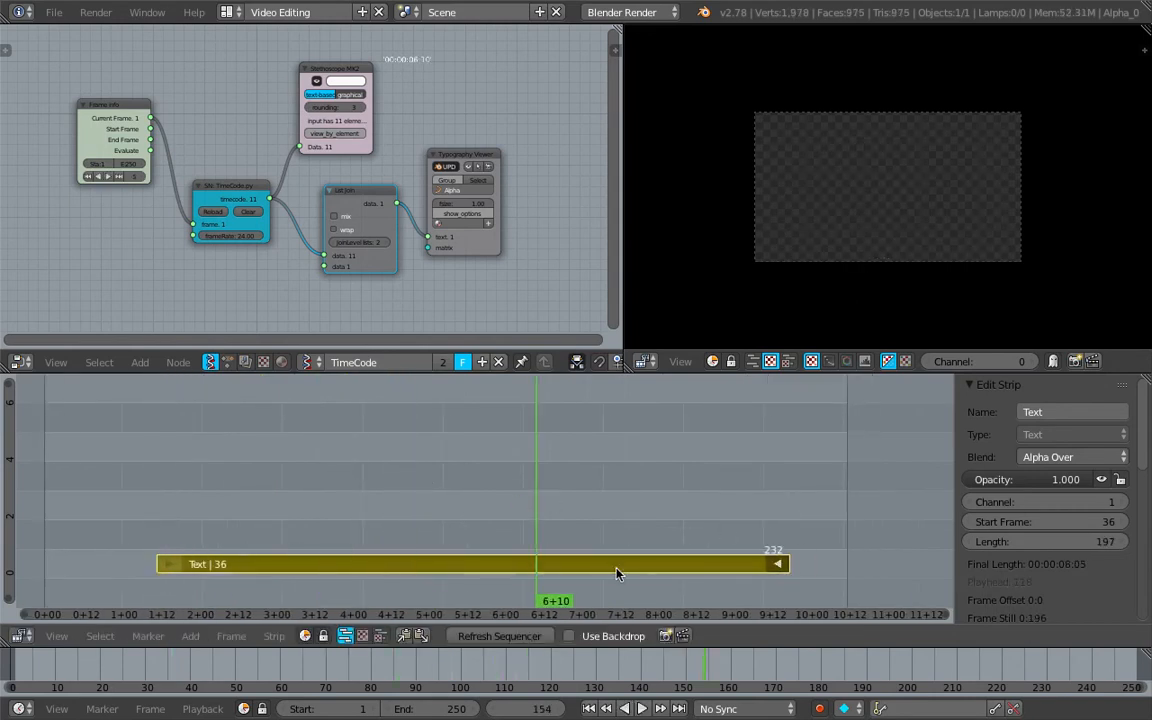
# Set the Text strip's font size to 300
pyautogui.scroll(-5, 1040, 480)
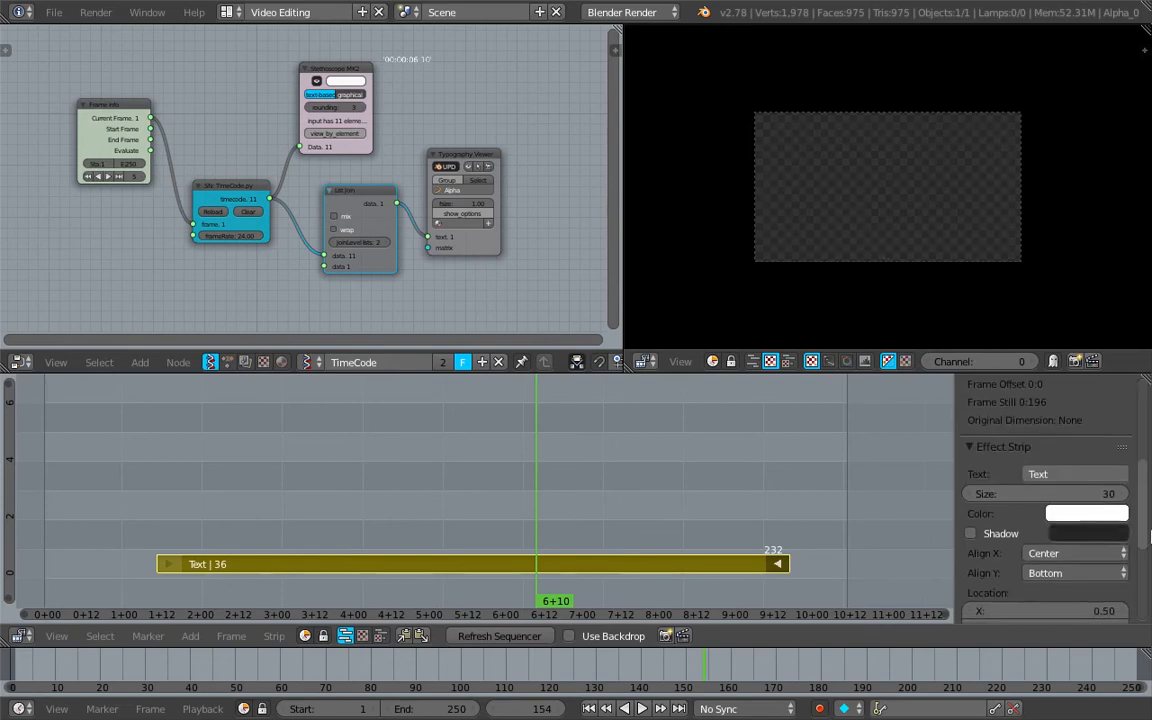
pyautogui.click(1075, 492)
pyautogui.write('300')
pyautogui.press('Return')
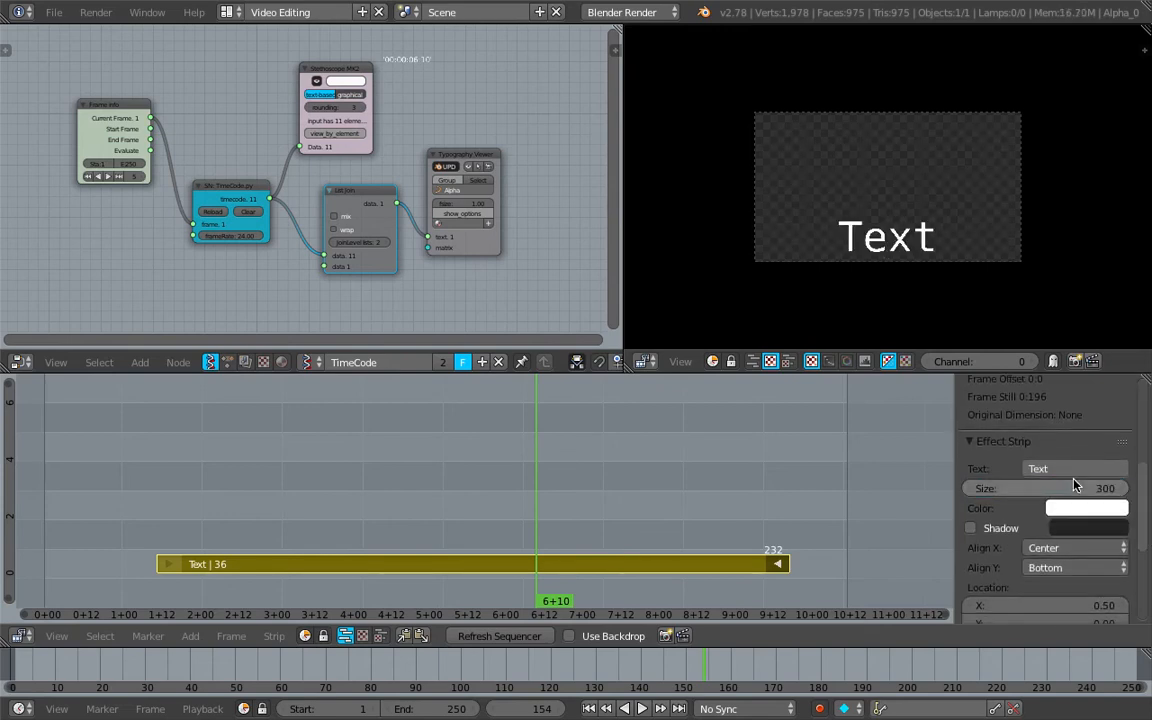
# Set the Text strip's displayed text to "Hello Blender"
pyautogui.click(1054, 471)
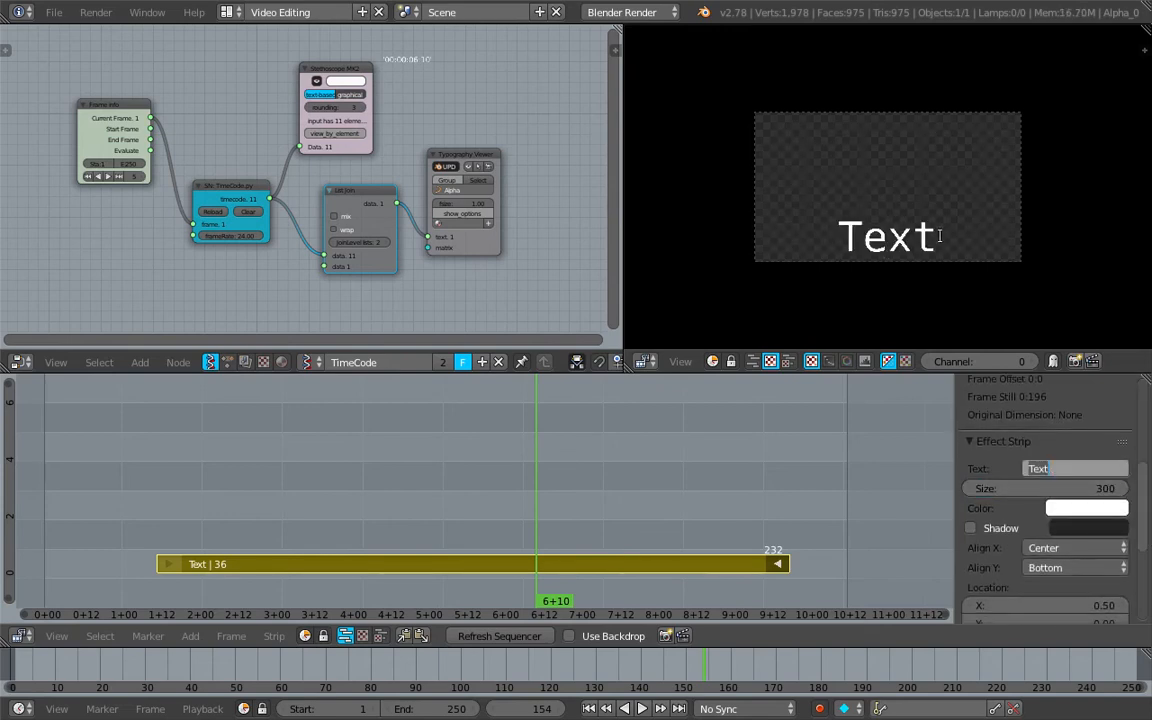
pyautogui.write('Hello Blender')
pyautogui.press('Return')
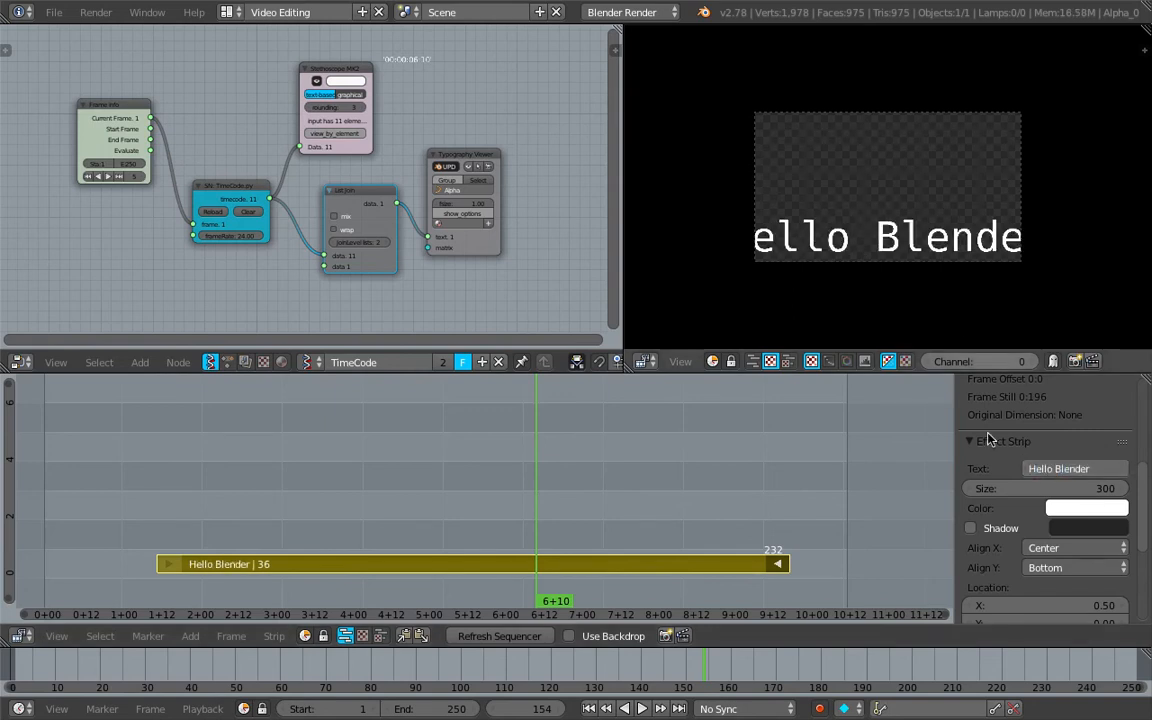
# Change the Text strip's displayed text to "Testing"
pyautogui.click(1066, 466)
pyautogui.write('Te')
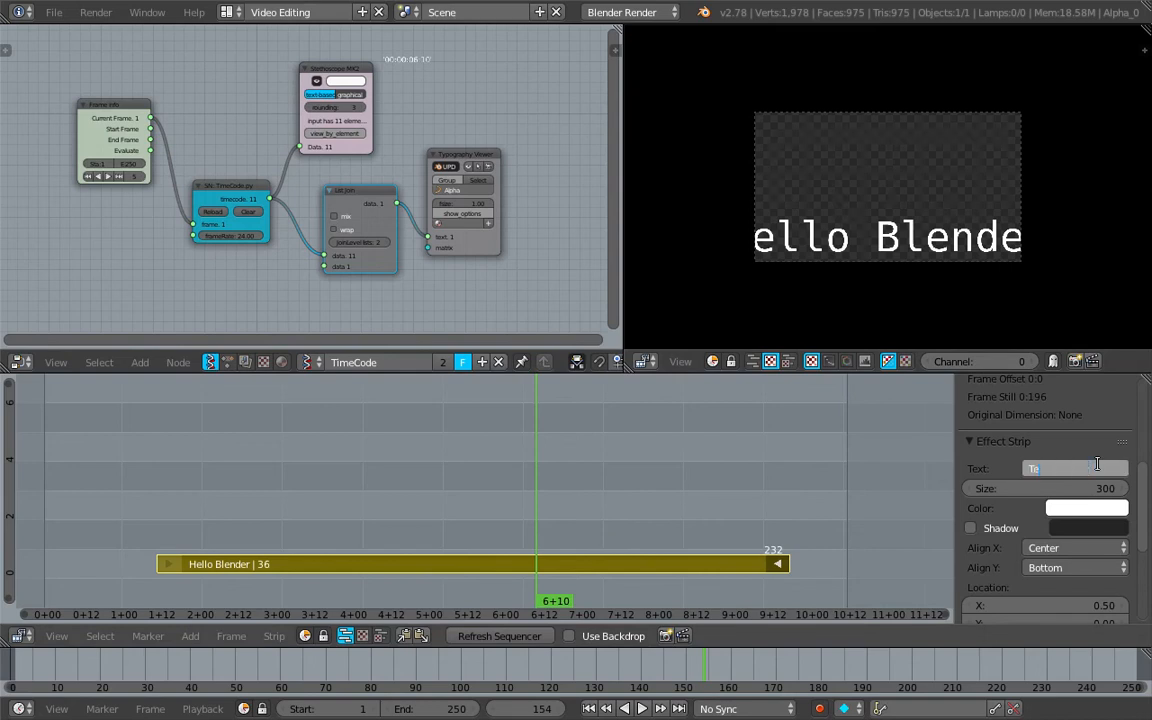
pyautogui.write('sting')
pyautogui.press('Return')
pyautogui.hotkey('ctrl', 's')
pyautogui.click(887, 193)
# Enlarge the node editor further at the expense of the sequencer preview
pyautogui.moveTo(503, 216); pyautogui.dragTo(451, 218, button='middle')
pyautogui.scroll(1, 431, 218)
pyautogui.scroll(1, 431, 222)
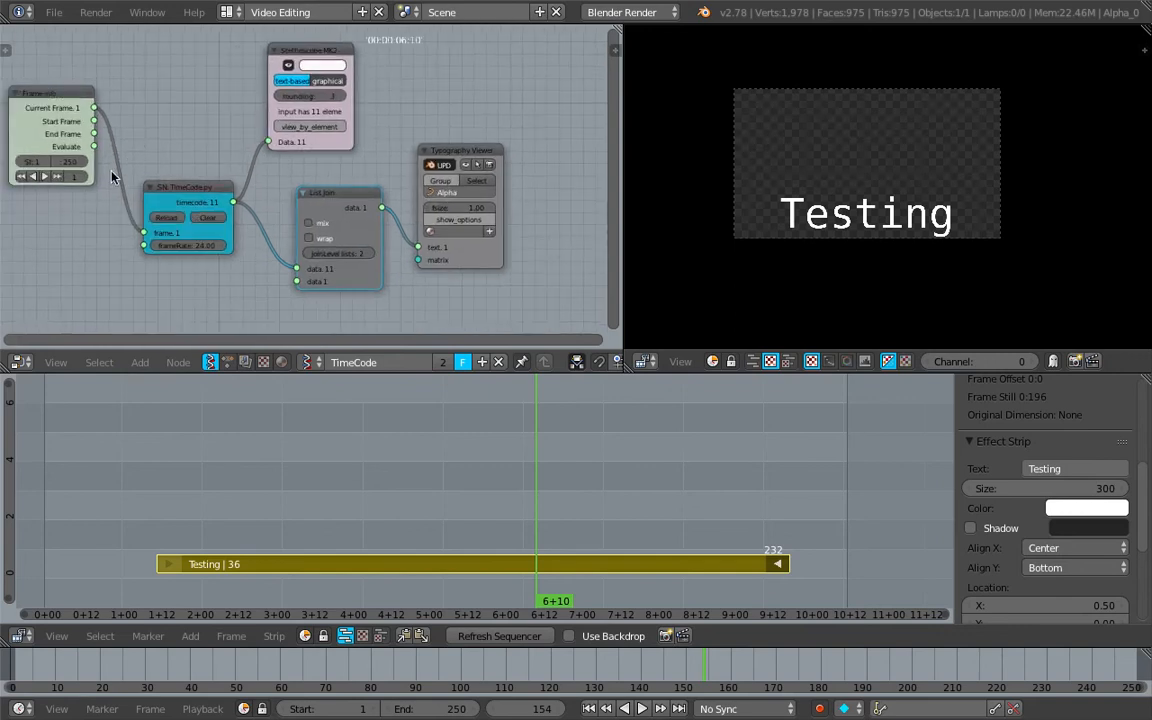
pyautogui.scroll(-1, 517, 260)
pyautogui.hotkey('ctrl', 's')
pyautogui.click(509, 271)
pyautogui.moveTo(579, 224); pyautogui.dragTo(569, 211, button='middle')
pyautogui.moveTo(621, 184); pyautogui.dragTo(757, 184)
# Add a Formula node in the free space beside the Typography Viewer
pyautogui.scroll(1, 552, 200)
pyautogui.moveTo(553, 202); pyautogui.dragTo(540, 190, button='middle')
pyautogui.hotkey('alt', 'space')
pyautogui.write('for')
pyautogui.press('Down')
pyautogui.press('Down')
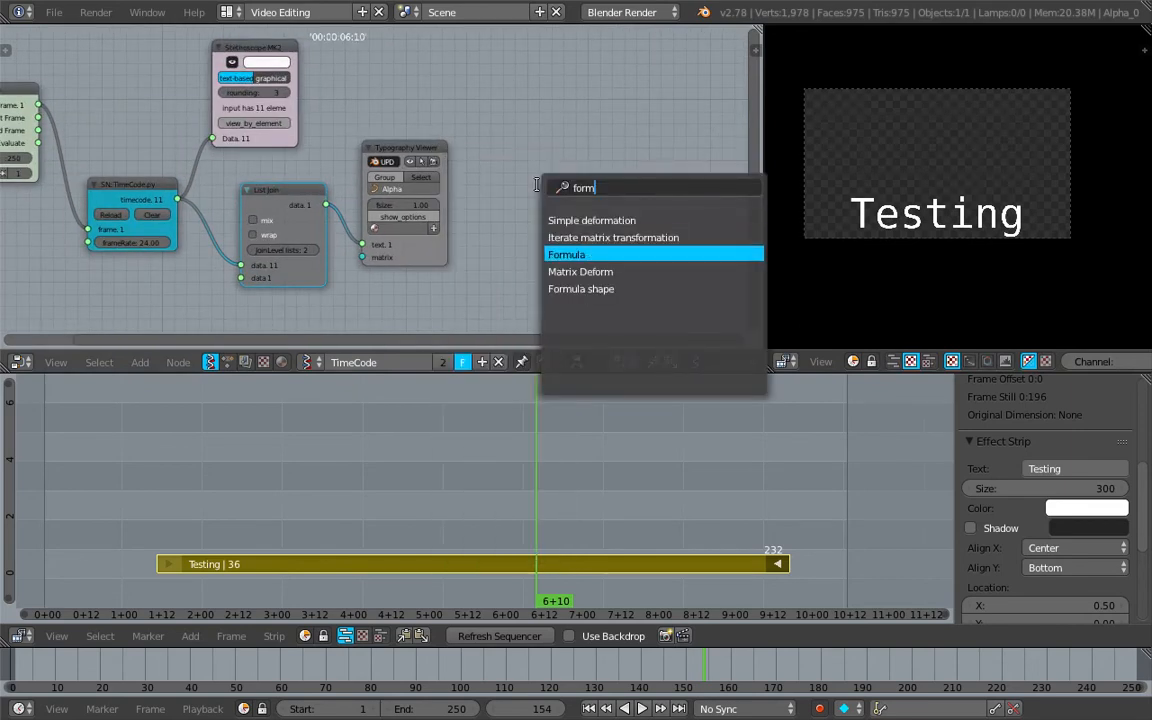
pyautogui.write('m')
pyautogui.press('Return')
pyautogui.click(538, 190)
# Add a Set property node directly above the Formula node
pyautogui.scroll(2, 538, 190)
pyautogui.hotkey('alt', 'space')
pyautogui.write('set')
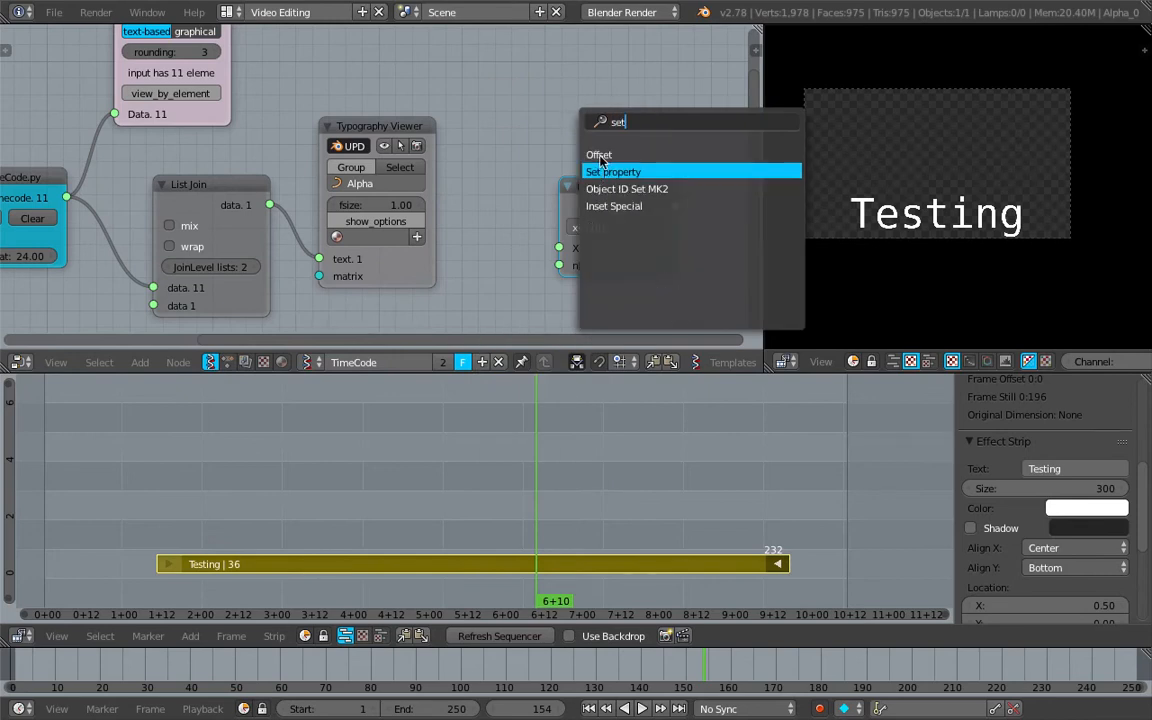
pyautogui.press('Return')
pyautogui.click(562, 107)
pyautogui.hotkey('ctrl', 's')
pyautogui.click(571, 109)
pyautogui.moveTo(571, 109); pyautogui.dragTo(509, 116, button='middle')
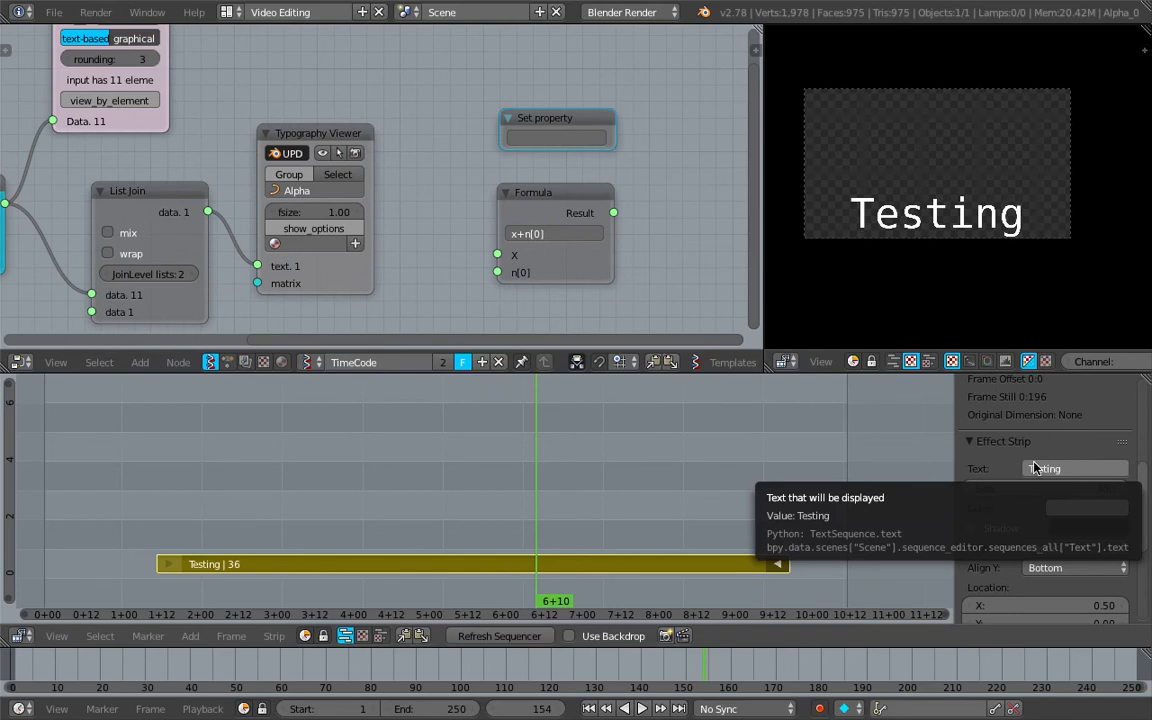
# Set the Set property node's path to bpy.data.scenes["Scene"].sequence_editor.sequences_all["Text"].text and widen the node to show it
pyautogui.click(547, 138)
pyautogui.hotkey('ctrl', 'v')
pyautogui.press('Return')
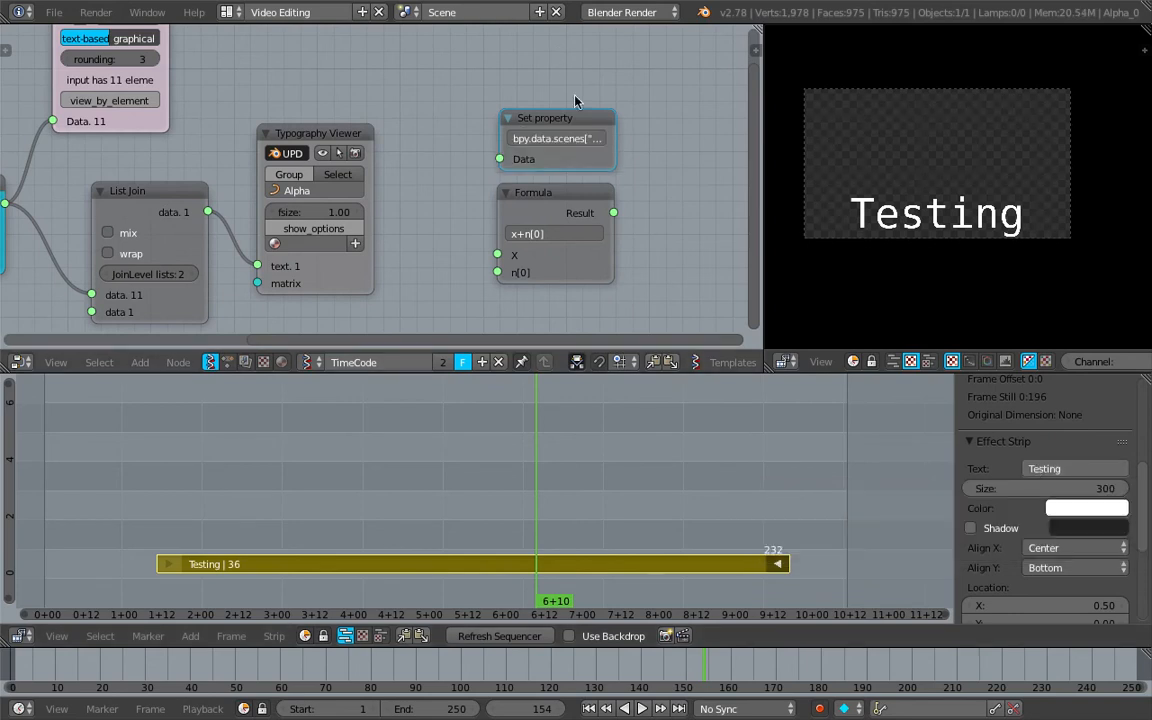
pyautogui.moveTo(614, 142); pyautogui.dragTo(900, 146)
pyautogui.moveTo(690, 150); pyautogui.dragTo(399, 150, button='middle')
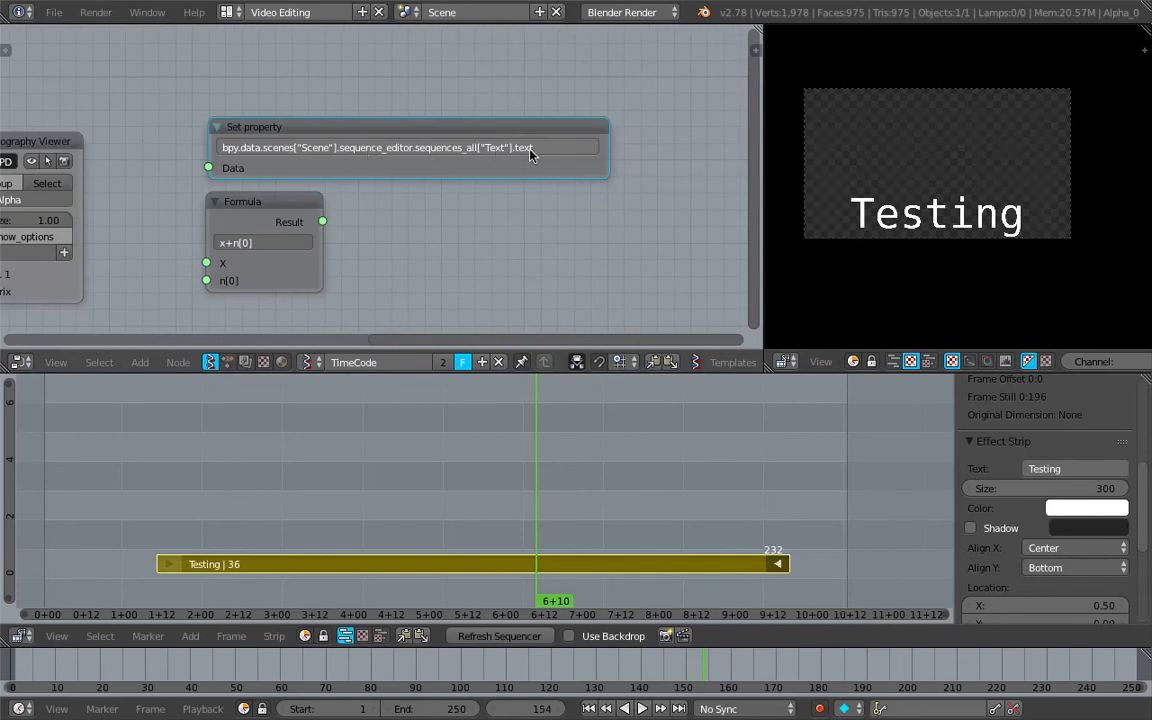
# Link the List Join data output to the Set property node's Data input and play the animation to test it
pyautogui.scroll(-3, 291, 147)
pyautogui.moveTo(219, 138); pyautogui.dragTo(382, 118, button='middle')
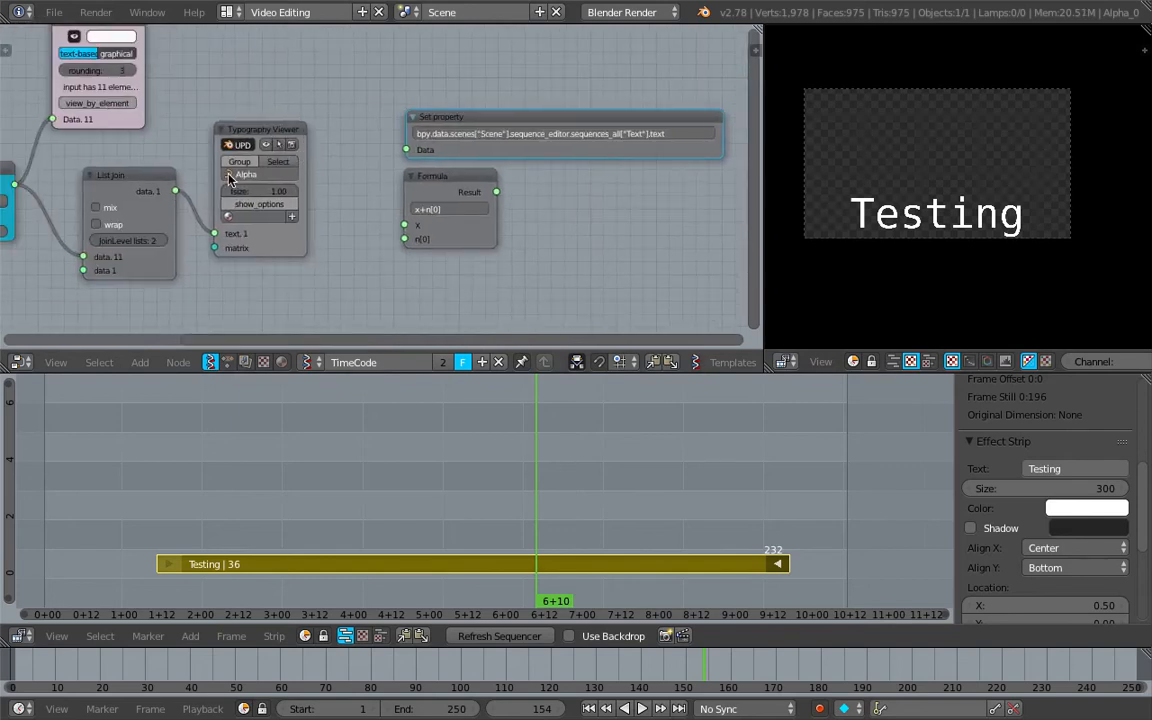
pyautogui.moveTo(176, 193); pyautogui.dragTo(375, 161)
pyautogui.hotkey('shift', 'alt', 'a')
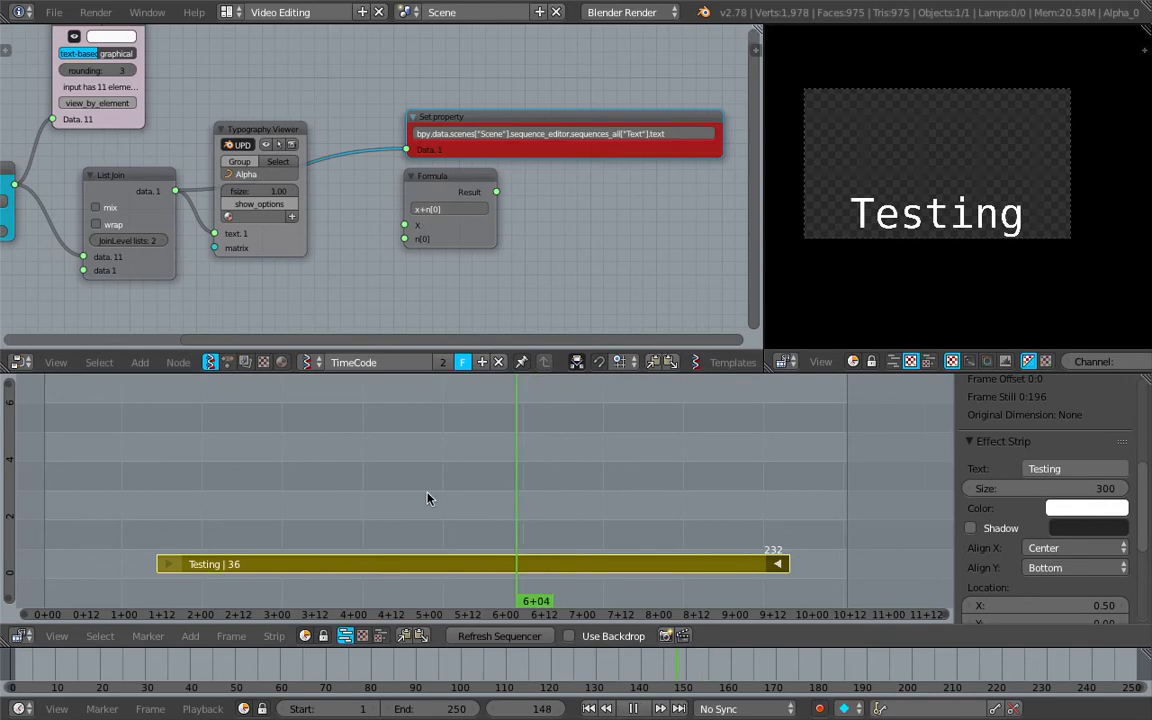
pyautogui.hotkey('alt', 'a')
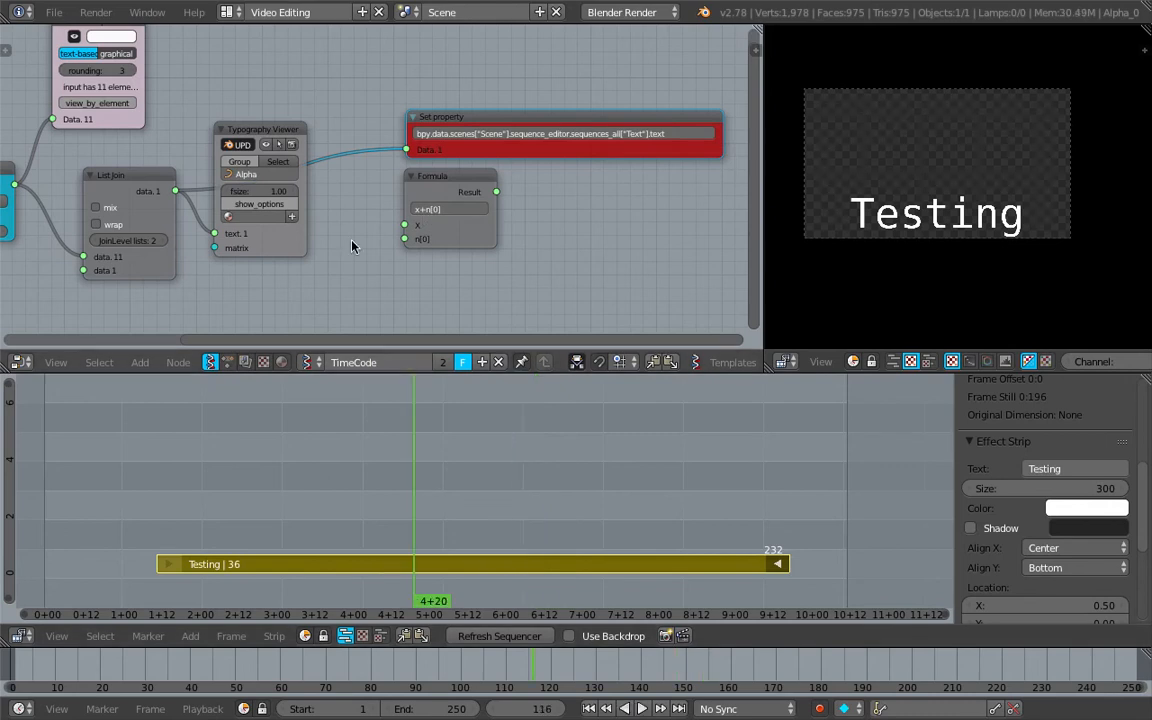
# Place the Set property node below the Formula node and shift the Typography Viewer clear of the List Join links
pyautogui.moveTo(467, 125); pyautogui.dragTo(420, 253)
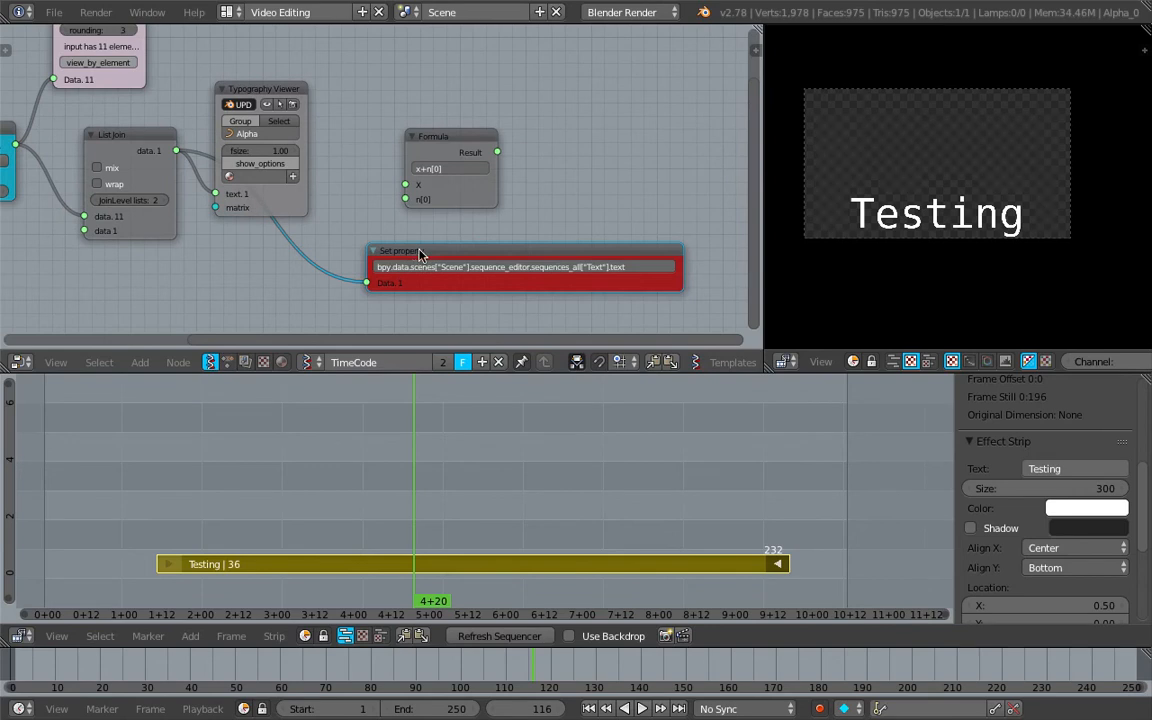
pyautogui.moveTo(271, 93); pyautogui.dragTo(325, 56)
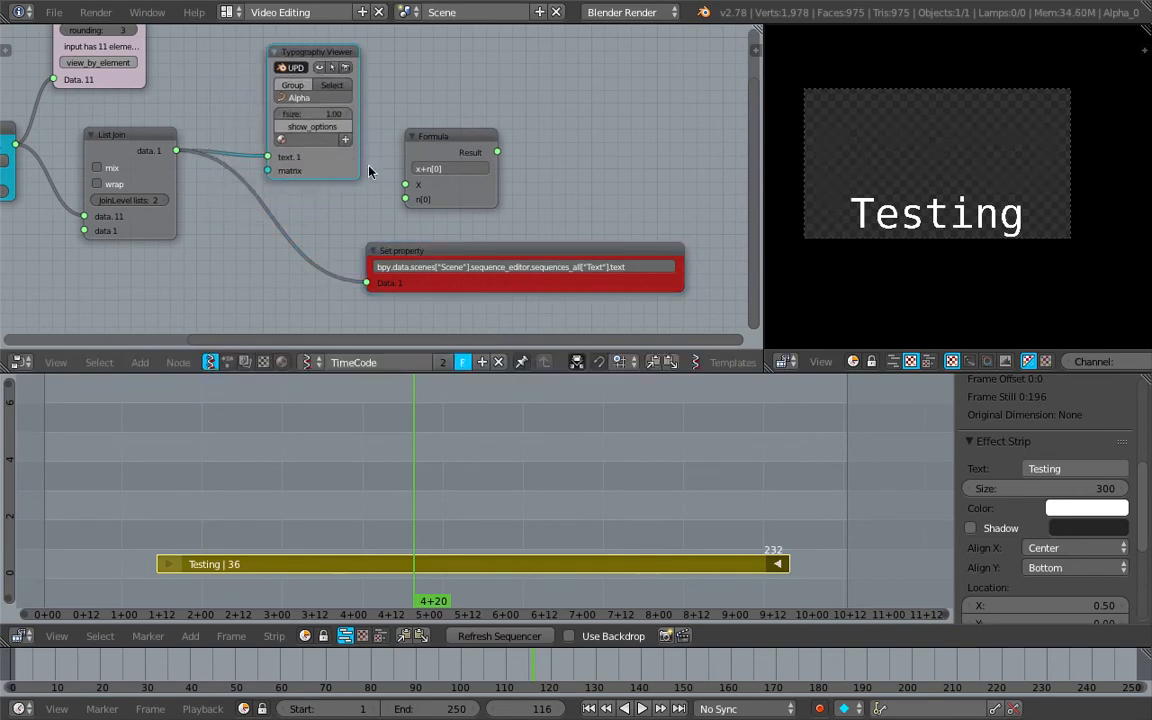
# Check the Terminal output for the Set property node's error, return to Blender and delete that node
pyautogui.hotkey('ctrl', 'Left')
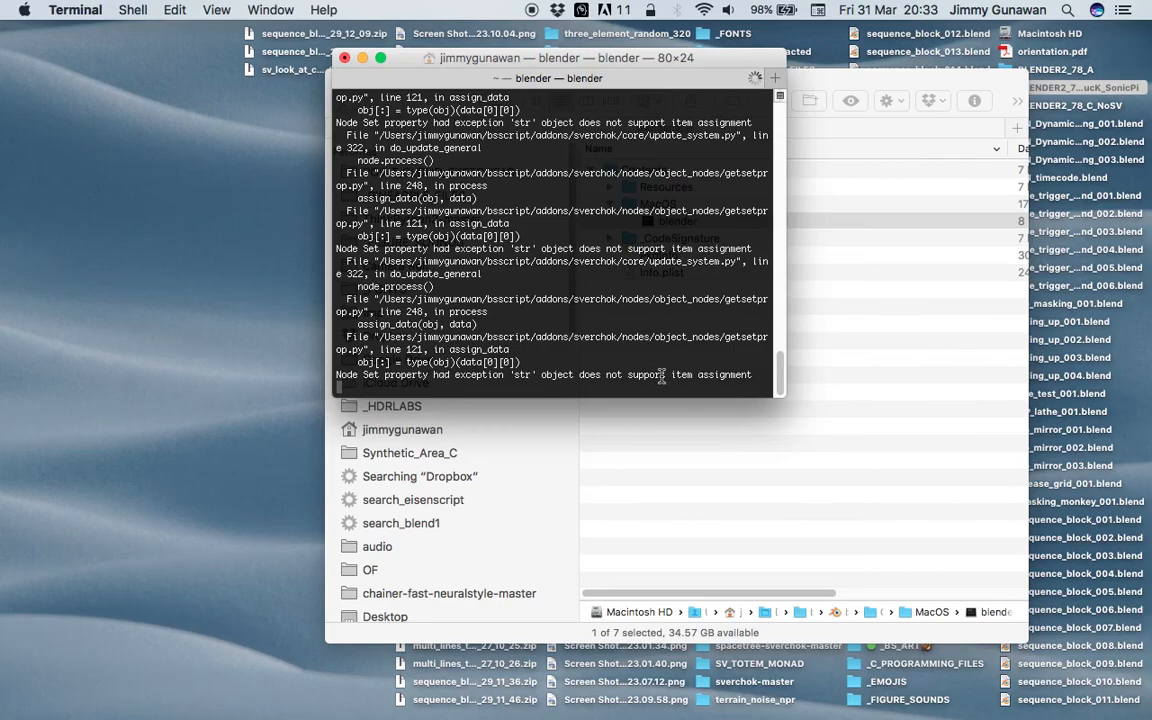
pyautogui.hotkey('ctrl', 'Right')
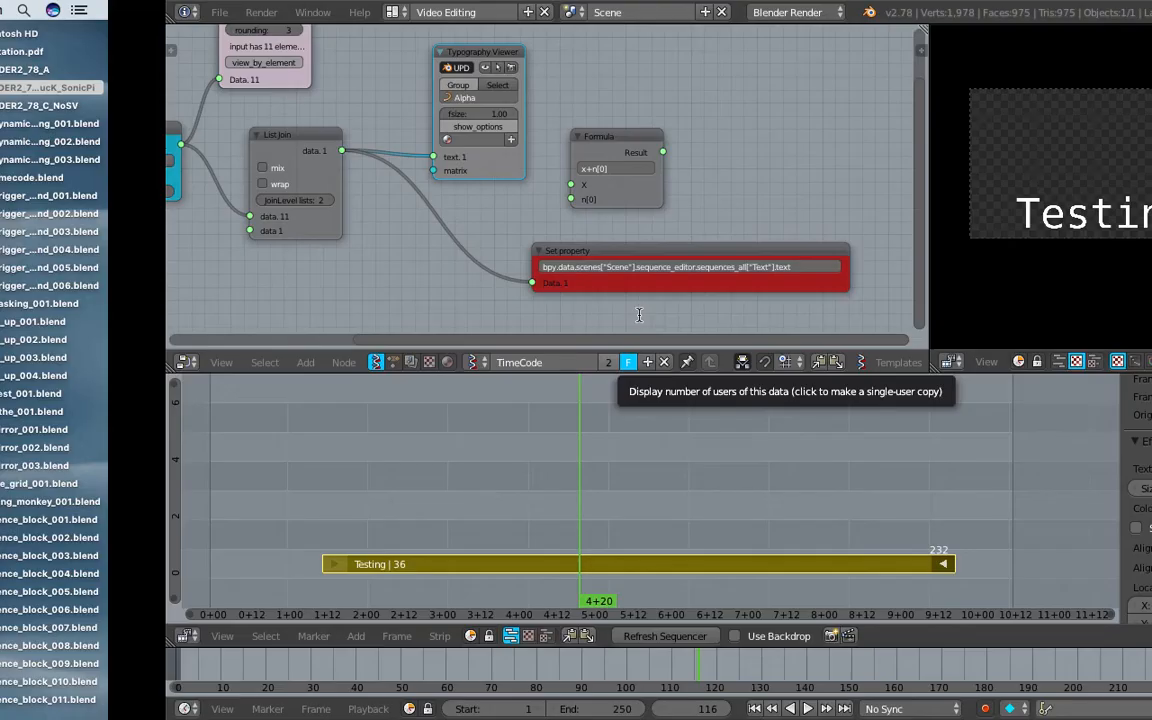
pyautogui.press('x')
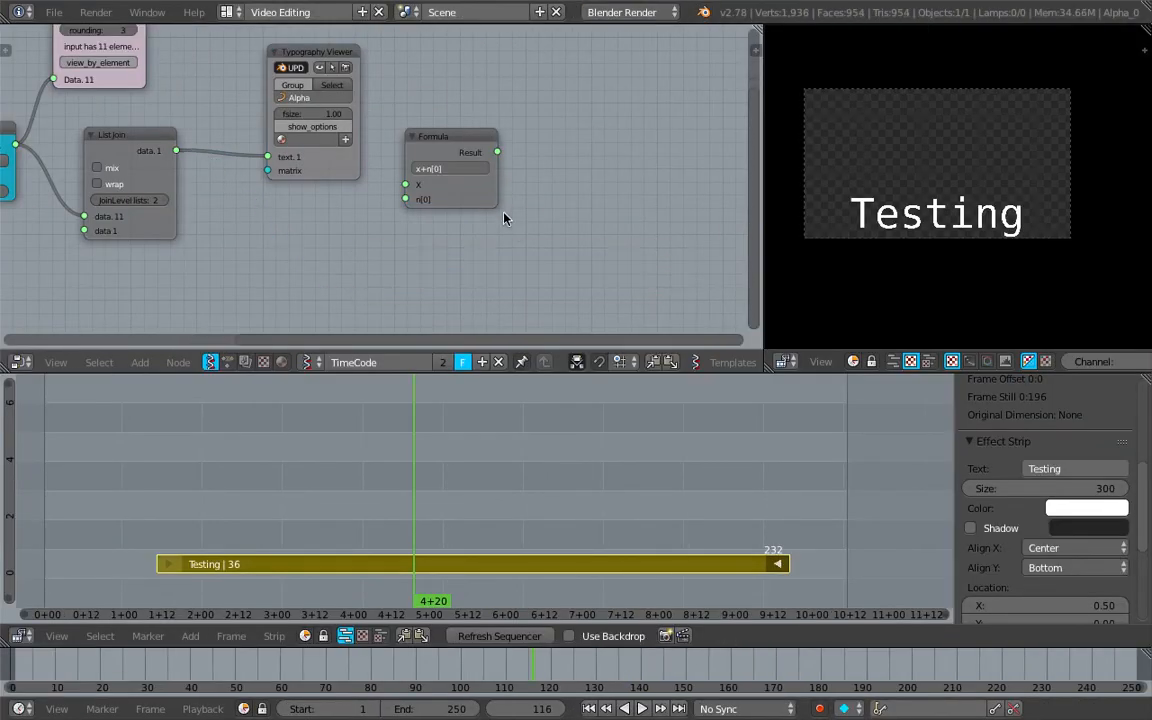
# Widen the Formula node and set its expression to bpy.data.scenes["Scene"].sequence_editor.sequences_all["Text"].text =X
pyautogui.rightClick(494, 203)
pyautogui.moveTo(494, 203); pyautogui.dragTo(659, 190)
pyautogui.moveTo(547, 154); pyautogui.dragTo(538, 194)
pyautogui.scroll(3, 535, 196)
pyautogui.click(470, 216)
pyautogui.write('data.scenes["Scene"].sequence_editor.sequences_all["Text"].text')
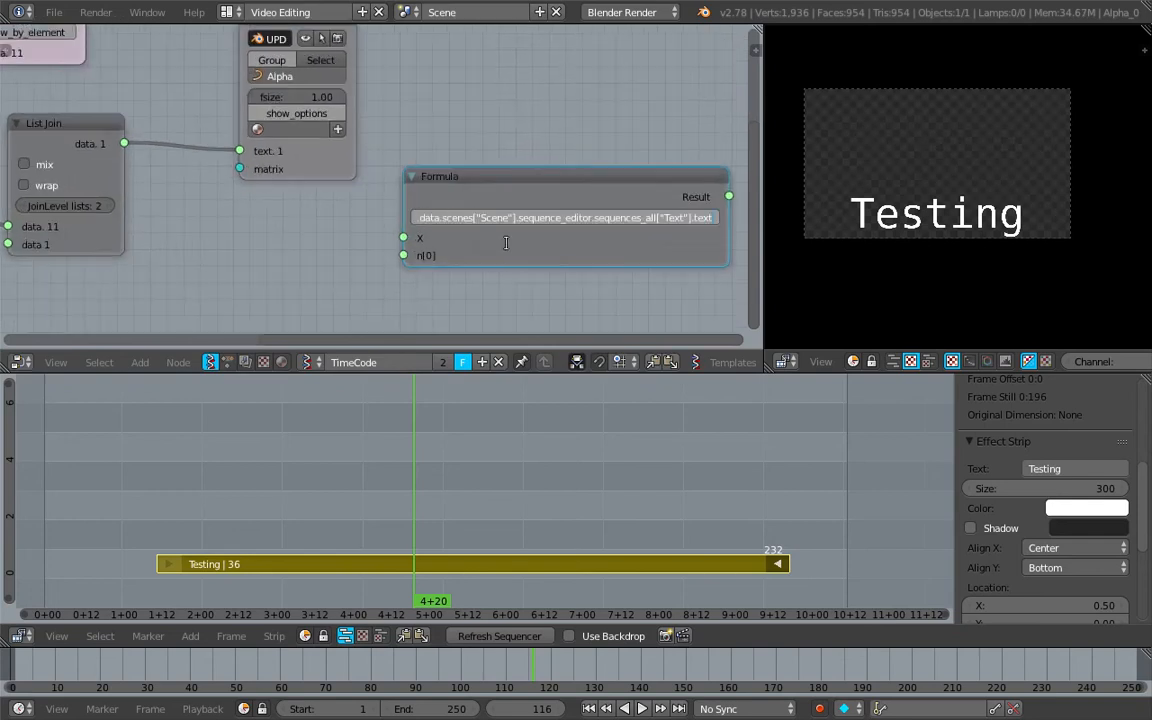
pyautogui.write('=X')
pyautogui.press('Return')
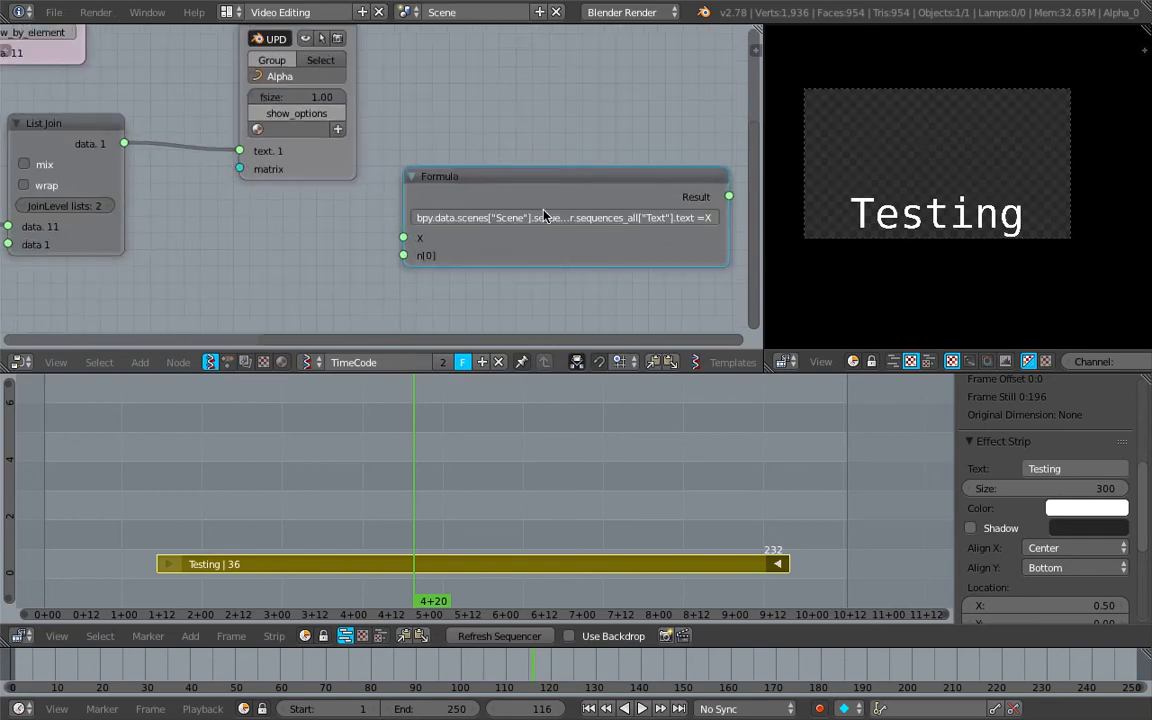
# Link the List Join data output to the Formula node's X input and test it by playing and scrubbing to frame 144
pyautogui.moveTo(124, 143); pyautogui.dragTo(403, 237)
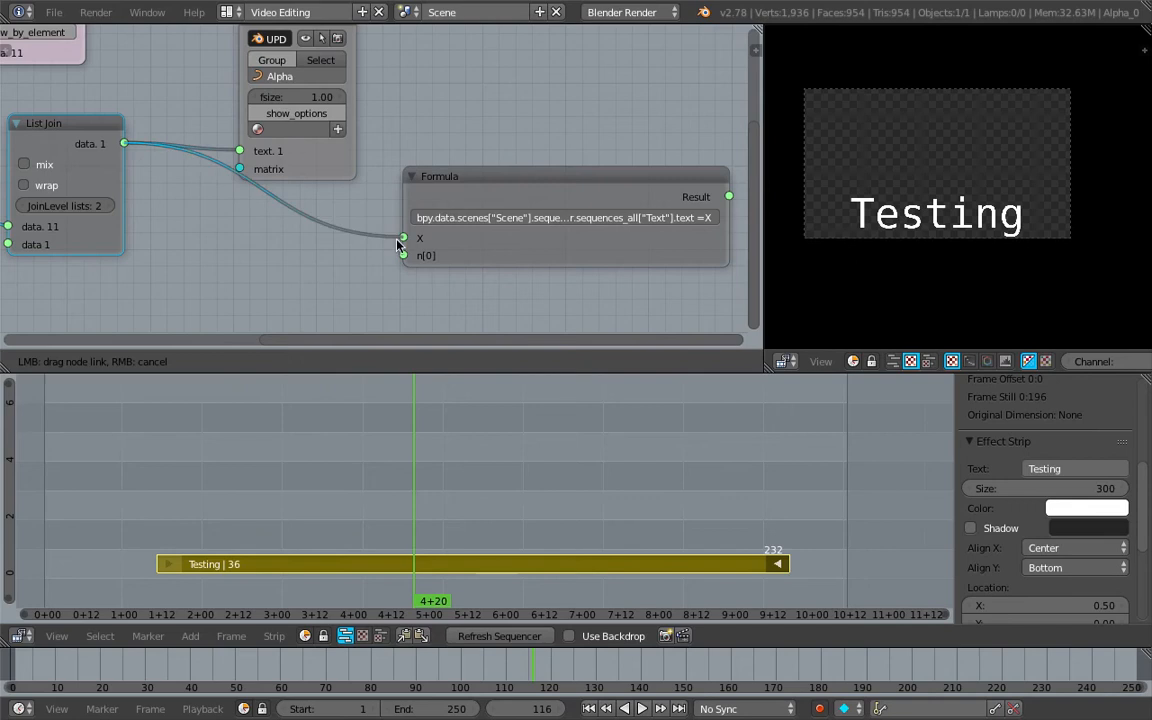
pyautogui.hotkey('alt', 'a')
pyautogui.moveTo(528, 508); pyautogui.dragTo(507, 436)
pyautogui.hotkey('alt', 'a')
# Check the Terminal for Formula node errors, return to Blender and move the playhead to frame 168
pyautogui.moveTo(490, 251); pyautogui.dragTo(451, 246, button='middle')
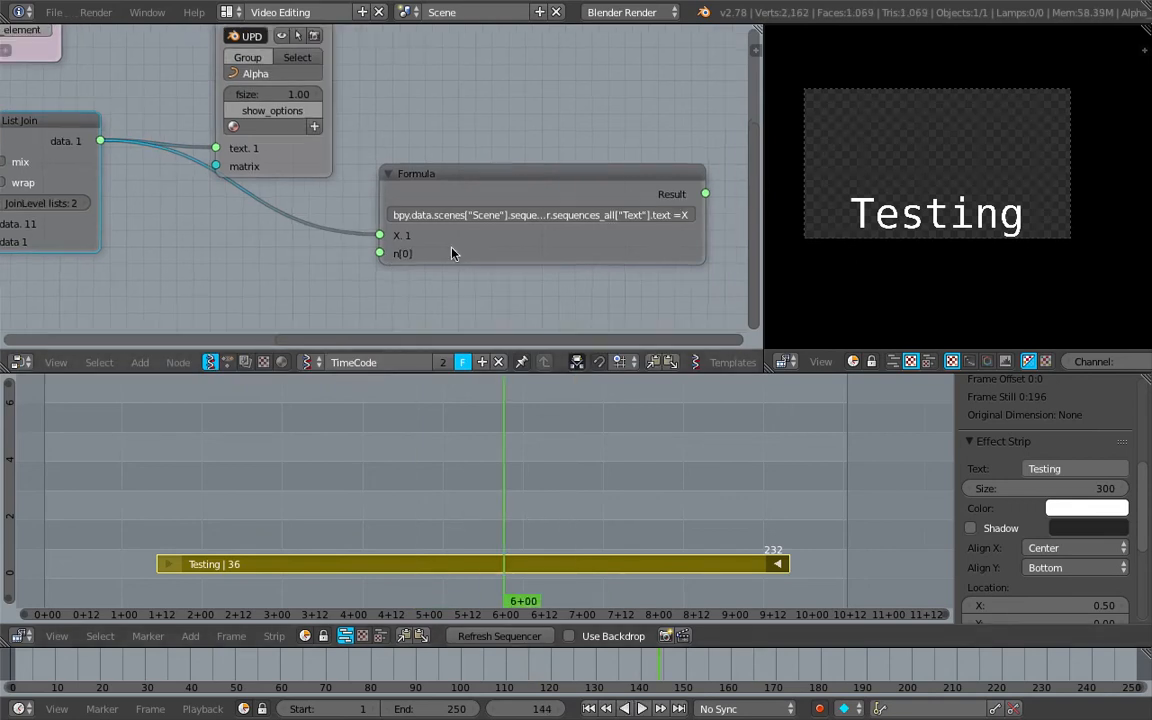
pyautogui.hotkey('ctrl', 'Left')
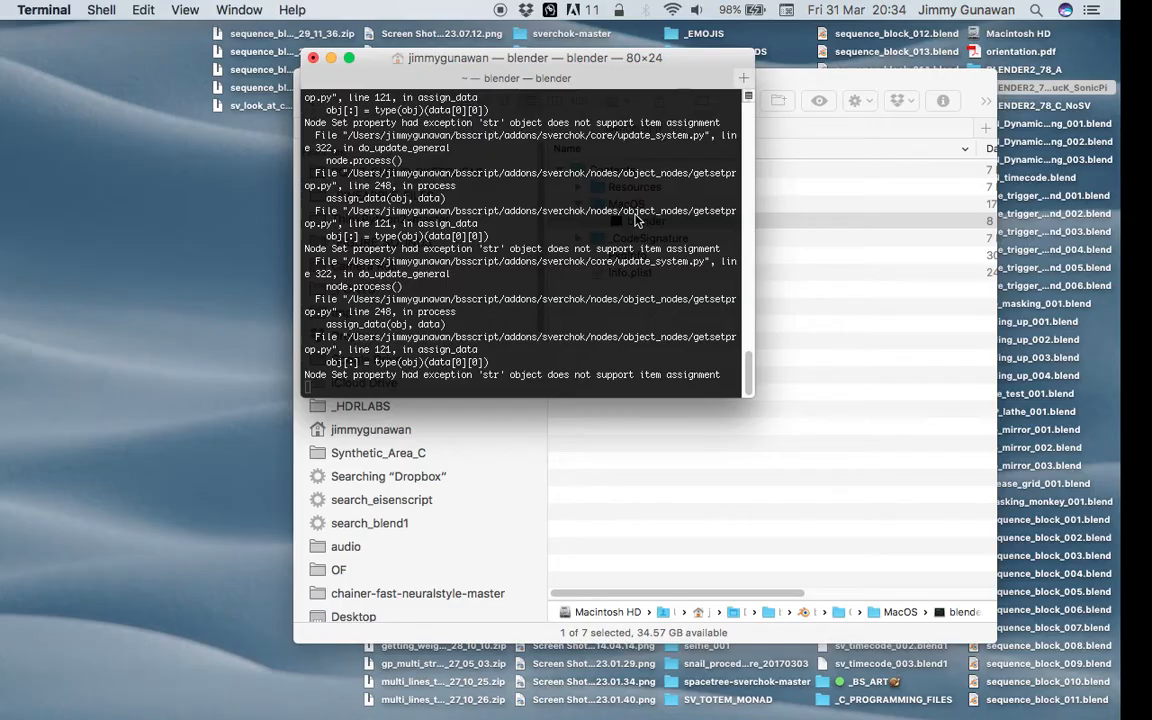
pyautogui.hotkey('ctrl', 'Right')
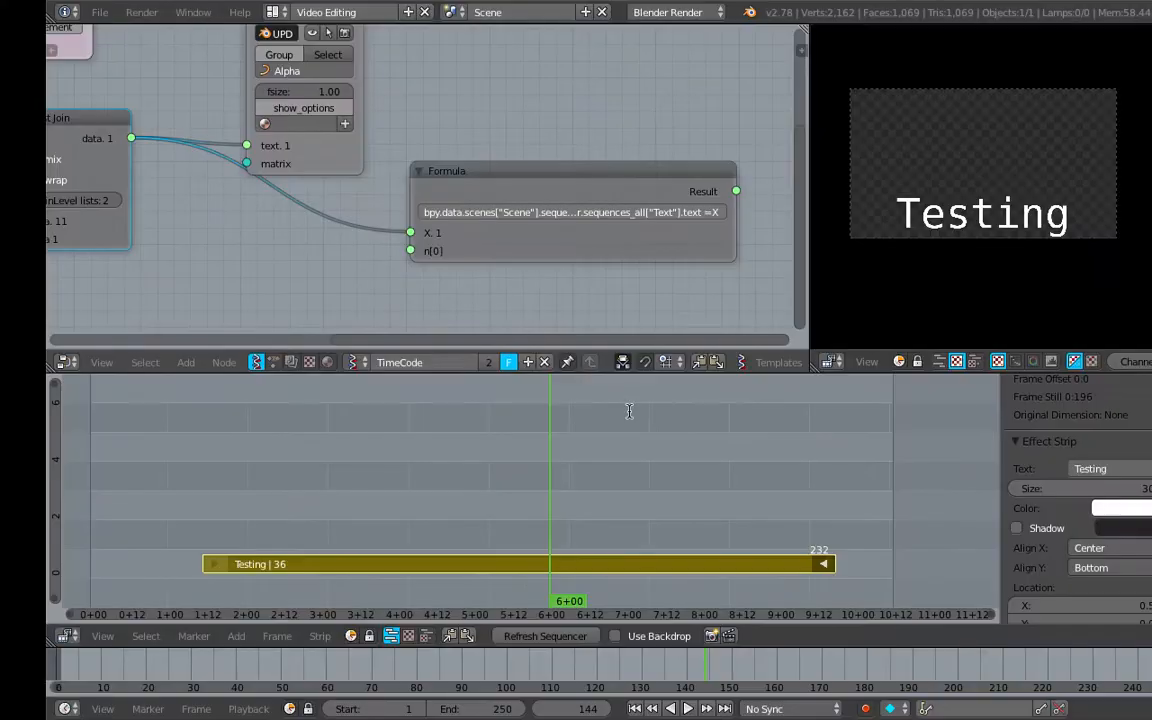
pyautogui.moveTo(605, 455); pyautogui.dragTo(579, 490)
# Try feeding the TimeCode.py node's timecode output into the Formula's X input, and reconnect the List Join data output to X
pyautogui.scroll(-2, 325, 220)
pyautogui.moveTo(312, 193); pyautogui.dragTo(395, 209, button='middle')
pyautogui.moveTo(36, 148); pyautogui.dragTo(449, 241)
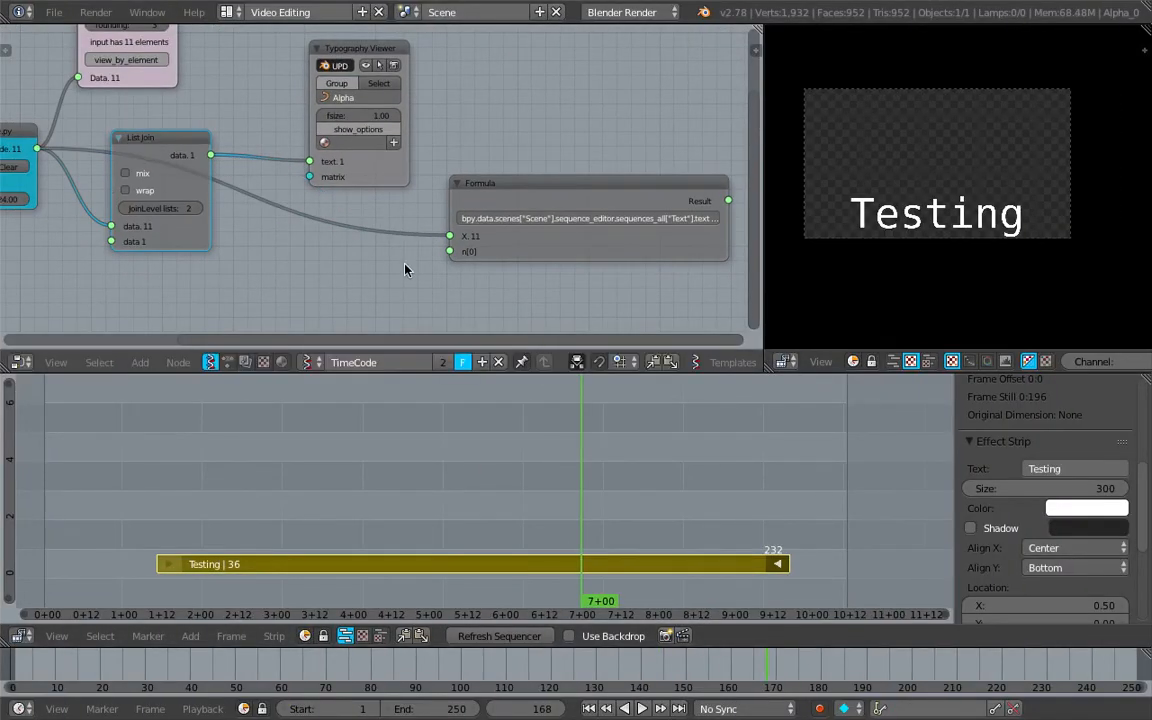
pyautogui.scroll(-1, 270, 200)
pyautogui.moveTo(222, 157); pyautogui.dragTo(443, 233)
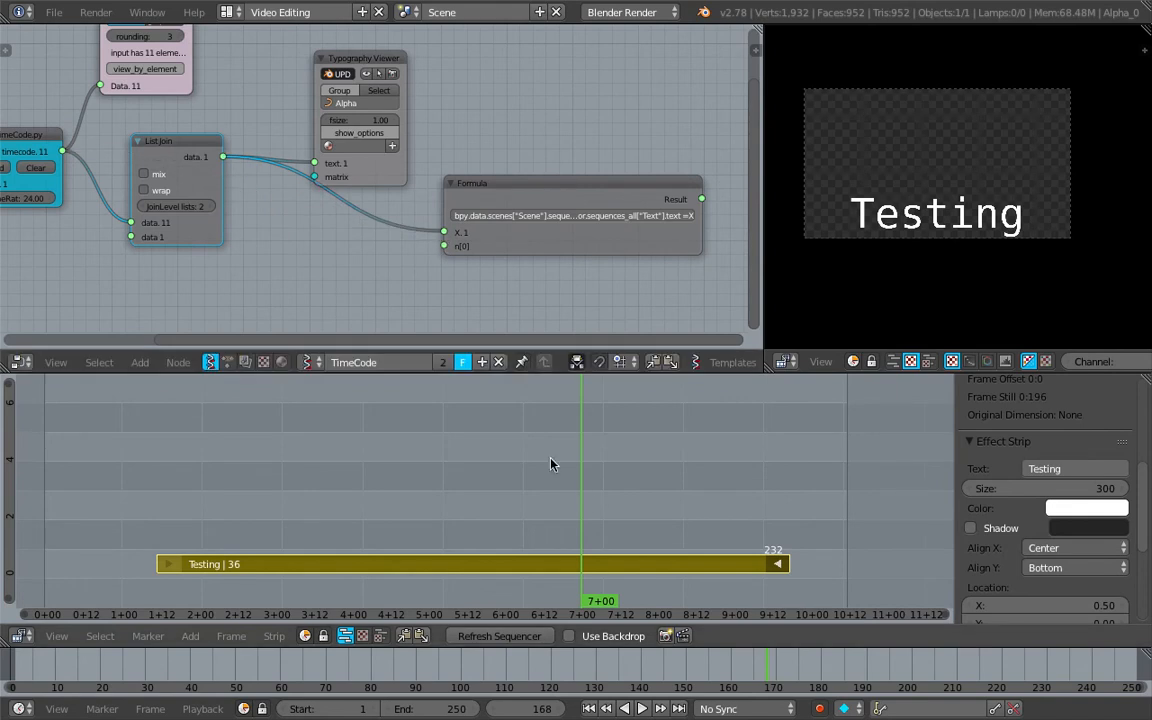
# Move the playhead to frame 137, delete the Formula node and save the file
pyautogui.moveTo(550, 463); pyautogui.dragTo(483, 490)
pyautogui.click(523, 193)
pyautogui.press('x')
pyautogui.moveTo(523, 193); pyautogui.dragTo(512, 241, button='middle')
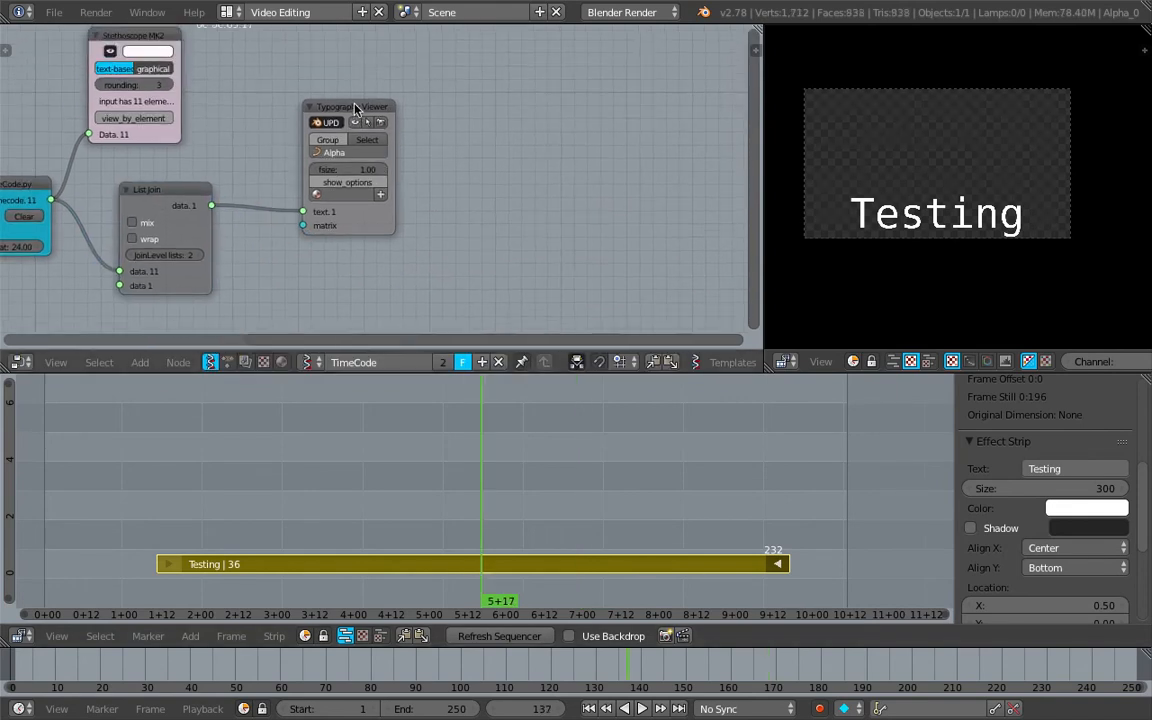
pyautogui.moveTo(352, 113); pyautogui.dragTo(284, 86)
pyautogui.moveTo(302, 93); pyautogui.dragTo(309, 151, button='middle')
pyautogui.moveTo(401, 180); pyautogui.dragTo(374, 127, button='middle')
pyautogui.hotkey('ctrl', 's')
pyautogui.click(393, 173)
# Add an Object ID Selector node in the empty area beside the Typography Viewer
pyautogui.hotkey('shift', 'a')
pyautogui.click(378, 128)
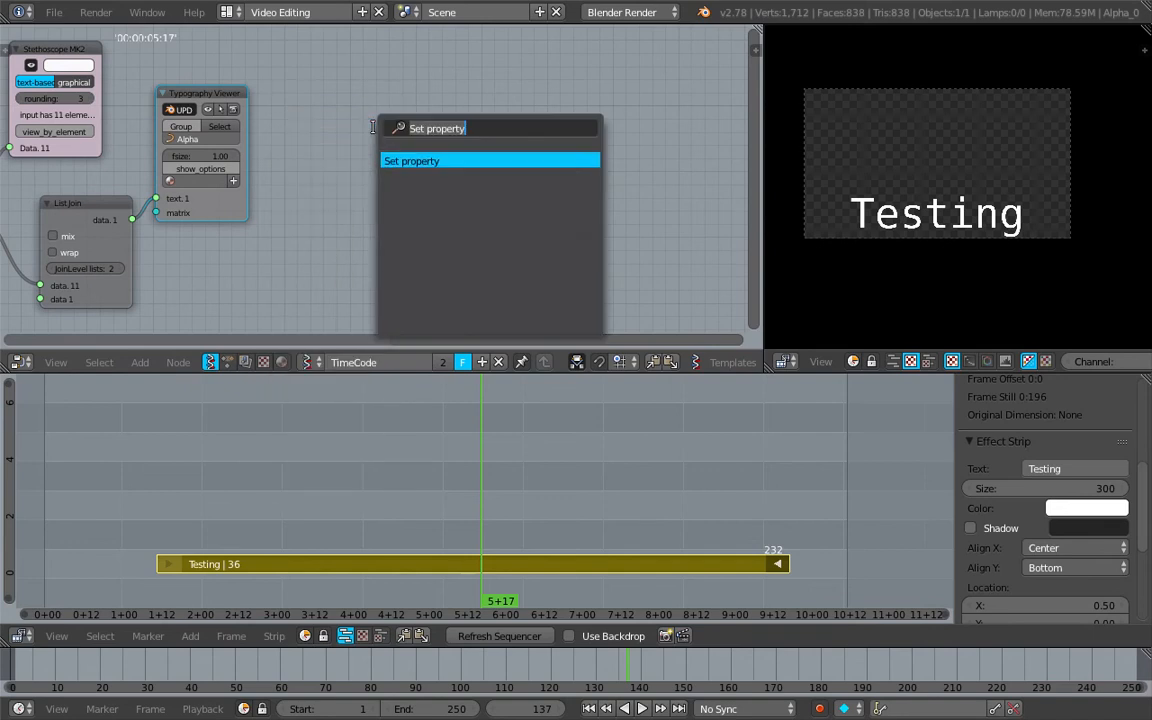
pyautogui.write('sele')
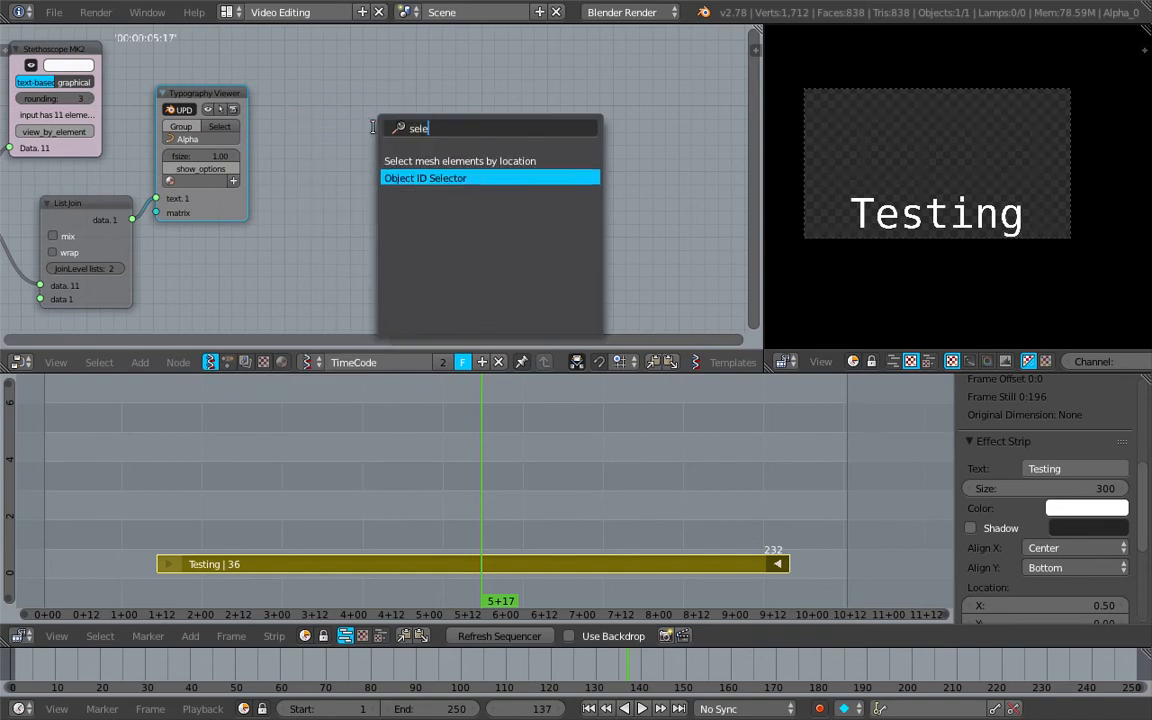
pyautogui.press('Return')
pyautogui.click(375, 133)
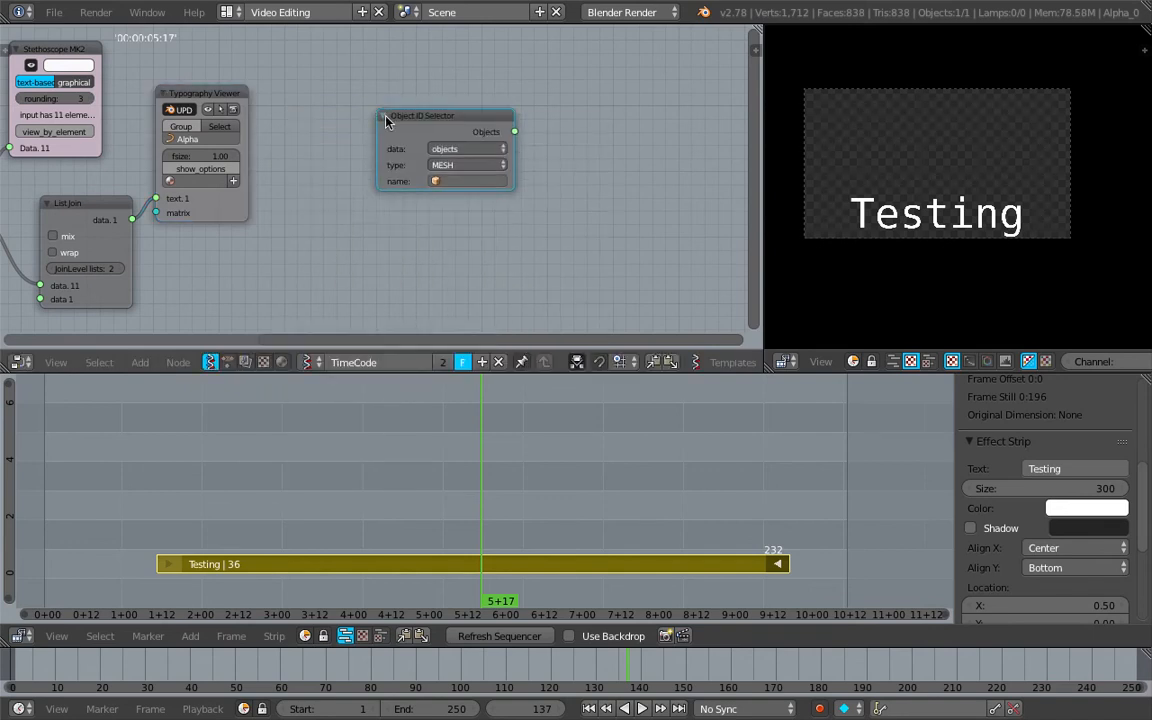
# Move the Object ID Selector node into the free space above the Typography Viewer and save the file
pyautogui.scroll(3, 600, 156)
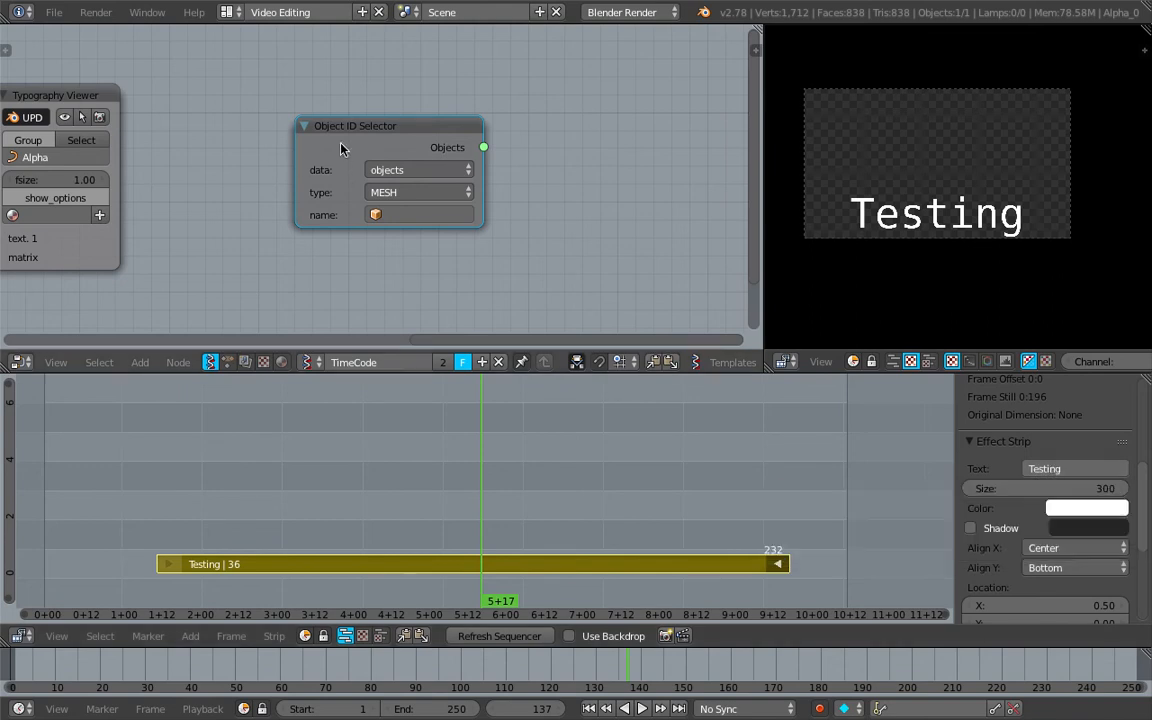
pyautogui.moveTo(340, 149); pyautogui.dragTo(279, 101)
pyautogui.scroll(-5, 275, 105)
pyautogui.moveTo(262, 120); pyautogui.dragTo(411, 289, button='middle')
pyautogui.moveTo(430, 276); pyautogui.dragTo(284, 111)
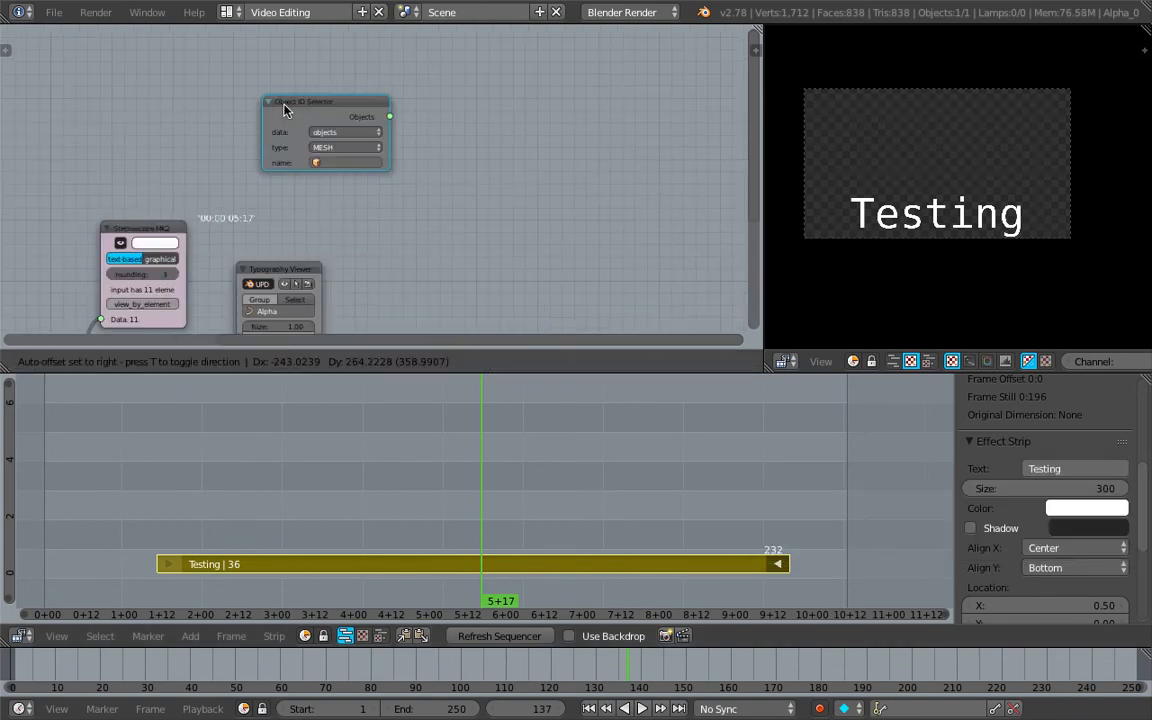
pyautogui.scroll(6, 222, 118)
pyautogui.hotkey('ctrl', 's')
pyautogui.moveTo(289, 123); pyautogui.dragTo(252, 113, button='middle')
pyautogui.click(224, 119)
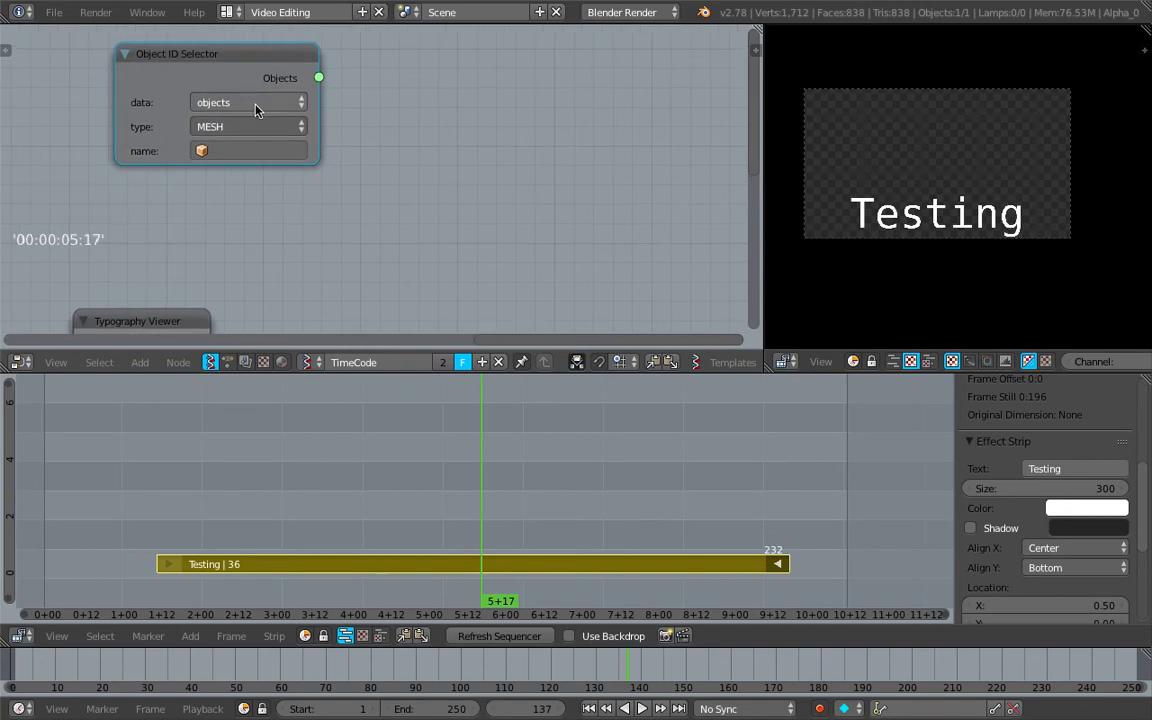
# Set the Object ID Selector's data type to scenes and save the file
pyautogui.click(255, 104)
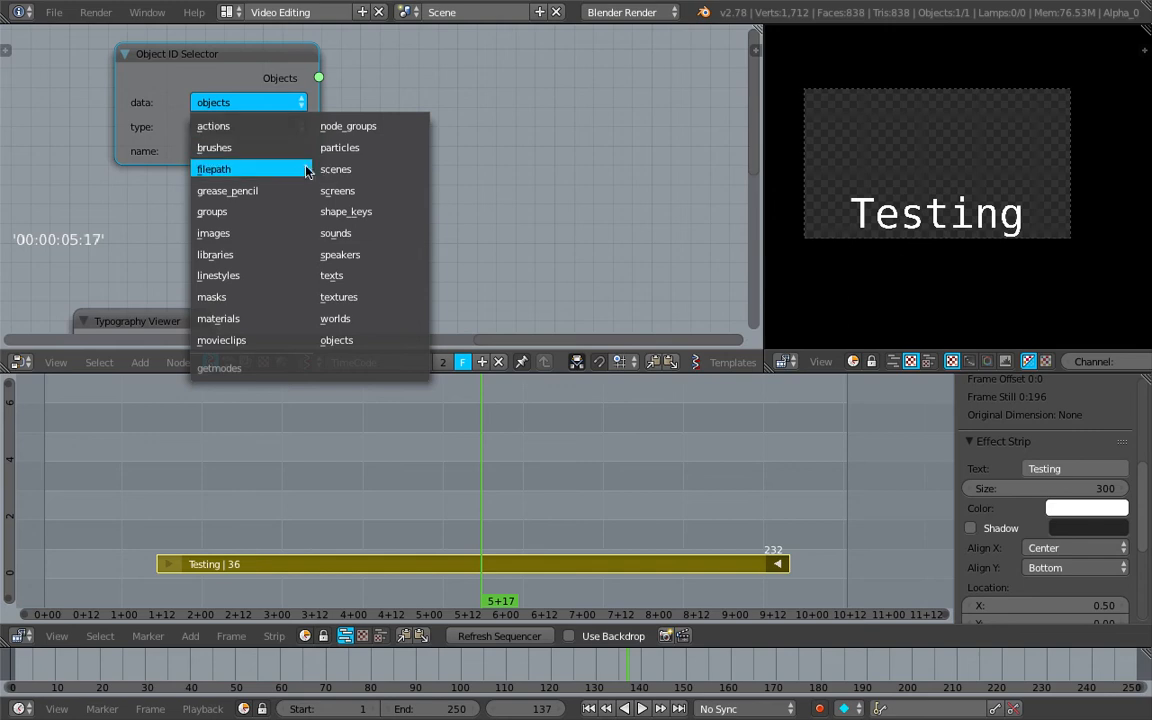
pyautogui.click(260, 103)
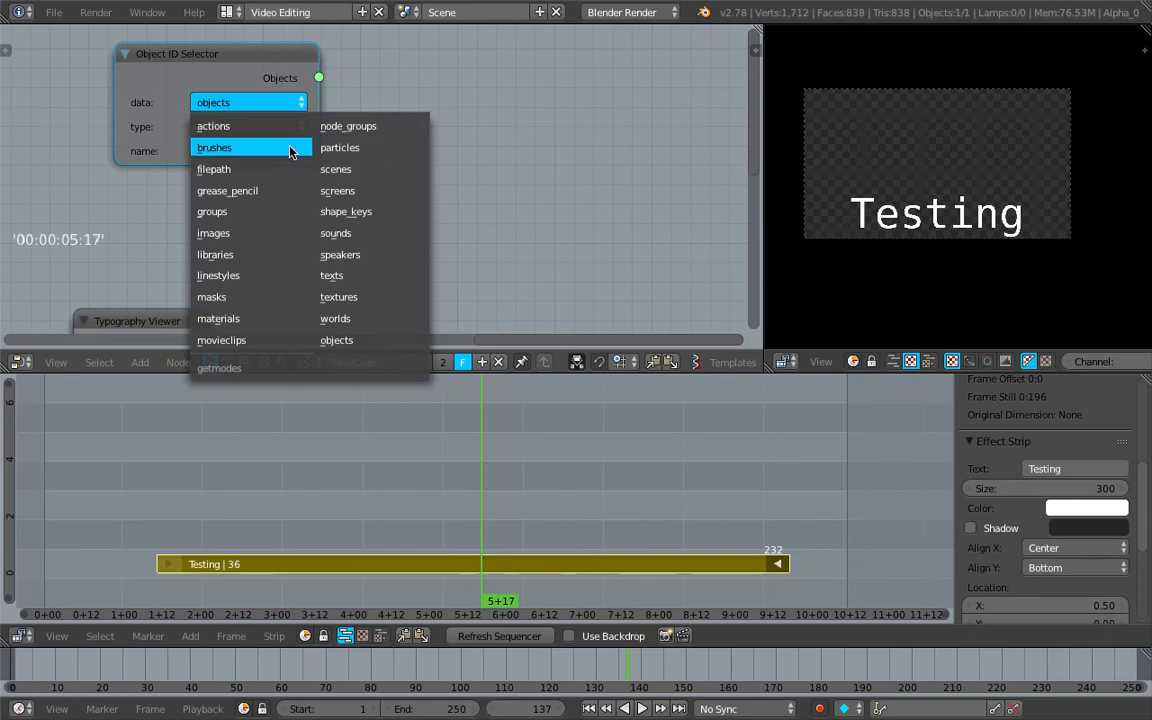
pyautogui.click(352, 174)
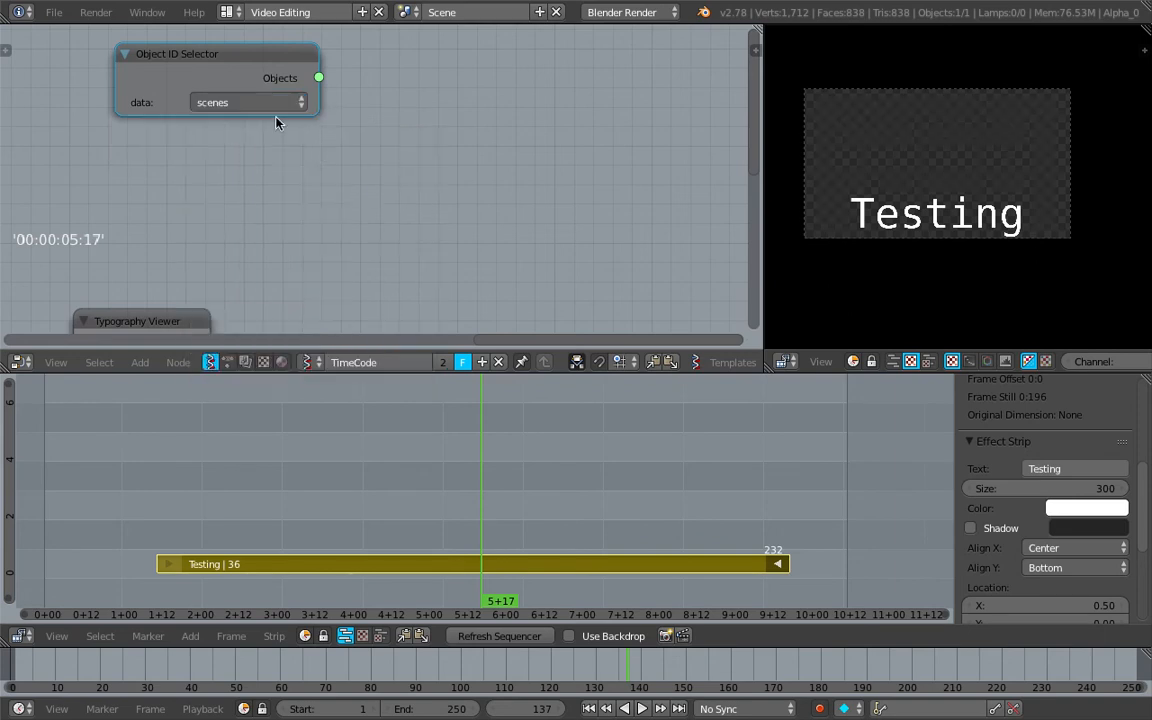
pyautogui.moveTo(244, 75); pyautogui.dragTo(265, 97)
pyautogui.hotkey('ctrl', 's')
pyautogui.click(265, 97)
# Add a Stethoscope MK2 node and link the Object ID Selector's Objects output to its Data input to inspect the scene data
pyautogui.moveTo(457, 91); pyautogui.dragTo(398, 105, button='middle')
pyautogui.hotkey('shift', 'a')
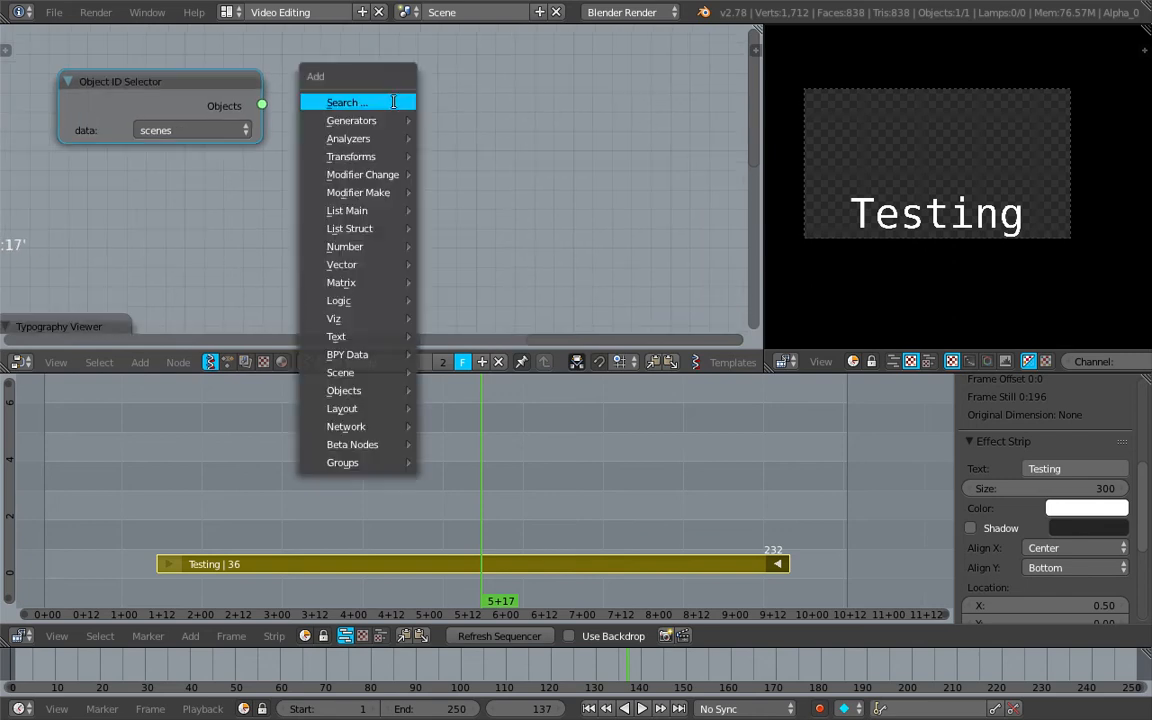
pyautogui.click(347, 100)
pyautogui.write('ste')
pyautogui.click(431, 134)
pyautogui.click(368, 89)
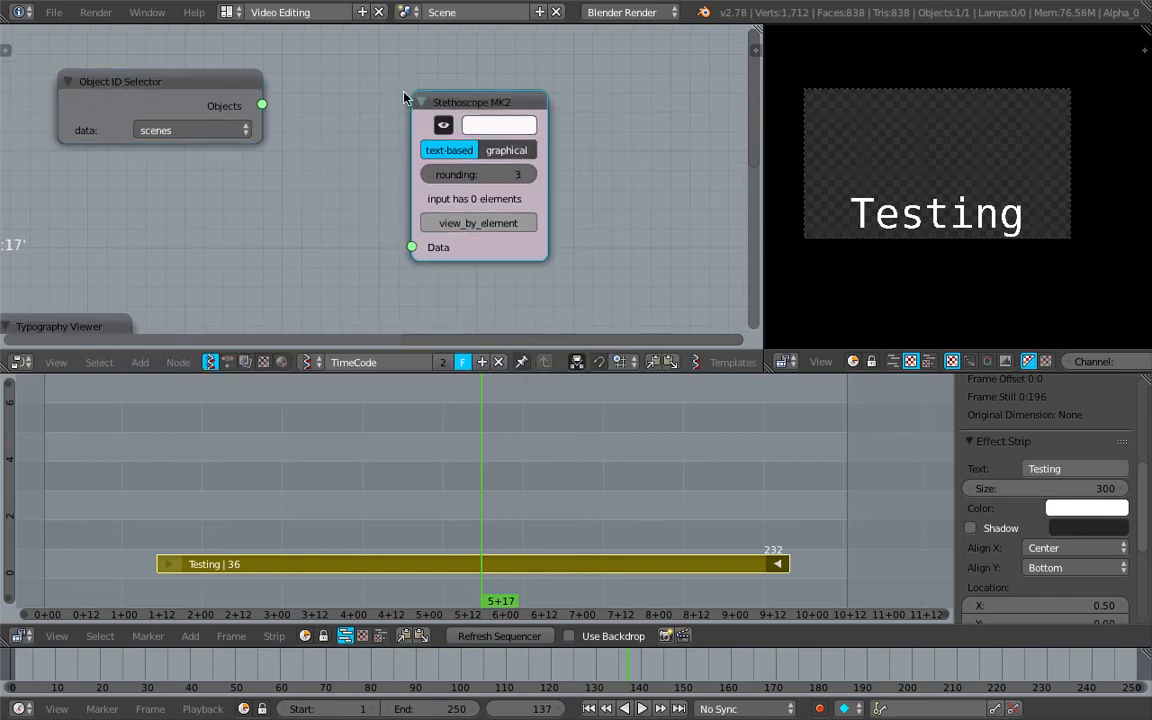
pyautogui.moveTo(261, 105); pyautogui.dragTo(412, 247)
pyautogui.moveTo(598, 96); pyautogui.dragTo(462, 90, button='middle')
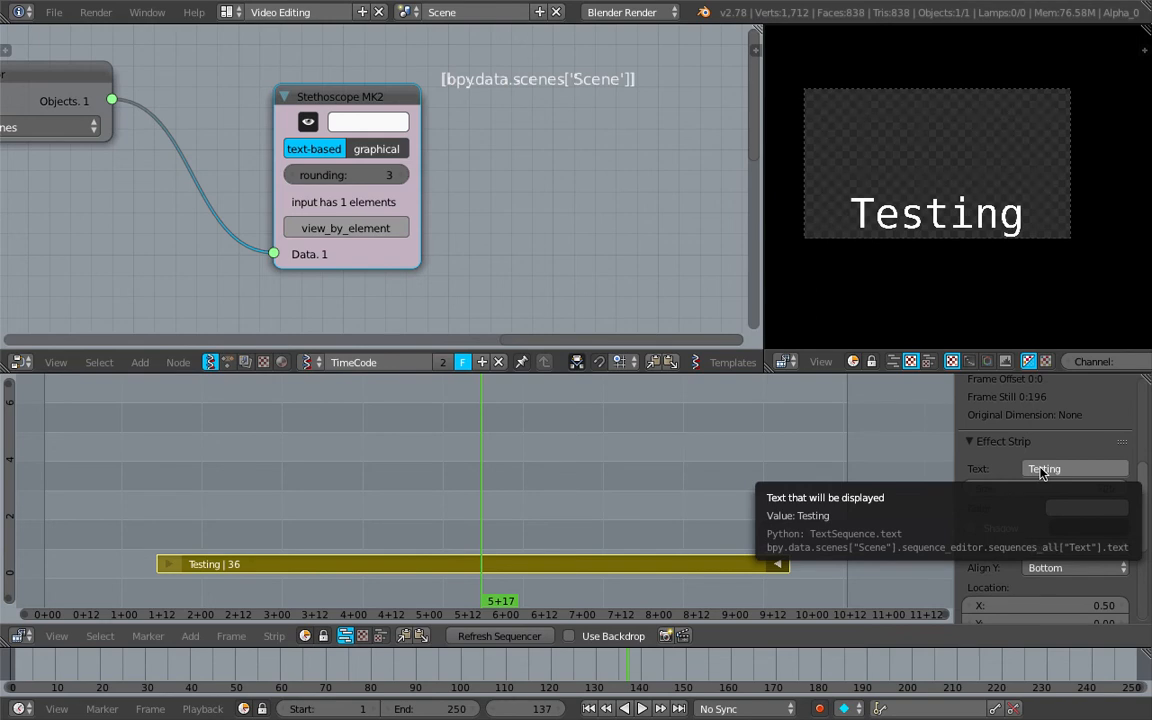
# Delete the Stethoscope MK2 node attached to the Object ID Selector
pyautogui.scroll(-3, 338, 110)
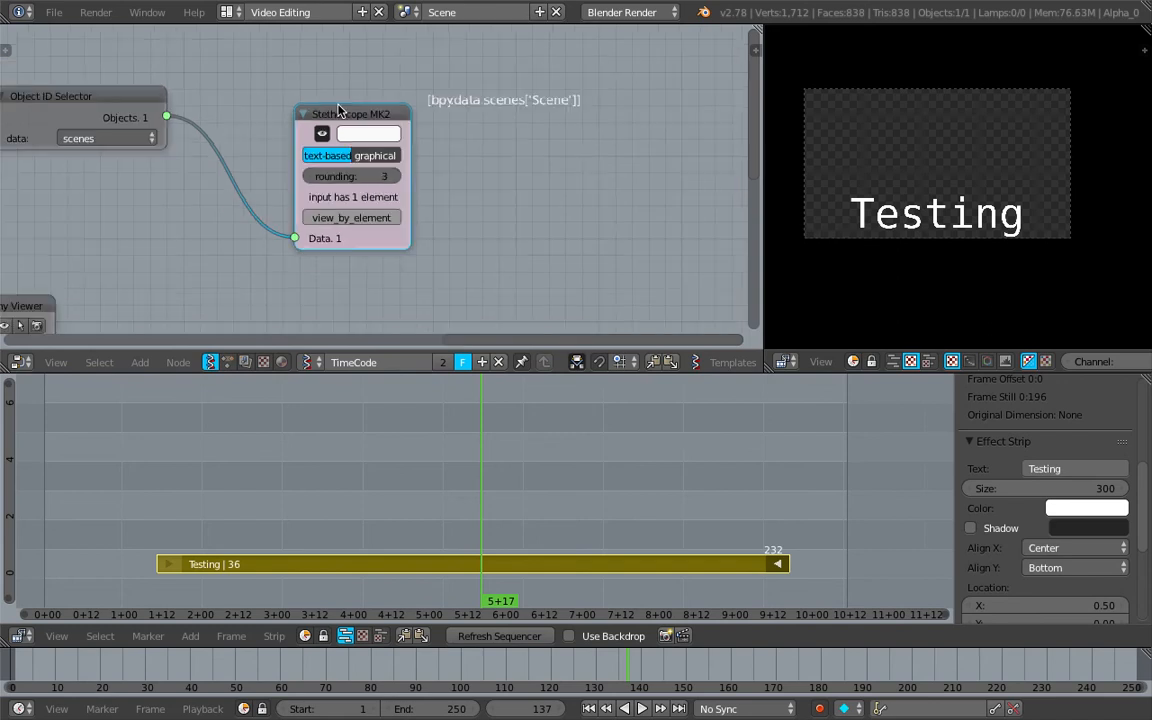
pyautogui.moveTo(338, 110); pyautogui.dragTo(366, 130, button='middle')
pyautogui.moveTo(375, 136); pyautogui.dragTo(537, 123)
pyautogui.press('x')
pyautogui.moveTo(344, 118); pyautogui.dragTo(337, 125, button='middle')
# Add an Object ID Set MK2 node and link the Object ID Selector's Objects output to its Objects input
pyautogui.hotkey('shift', 'a')
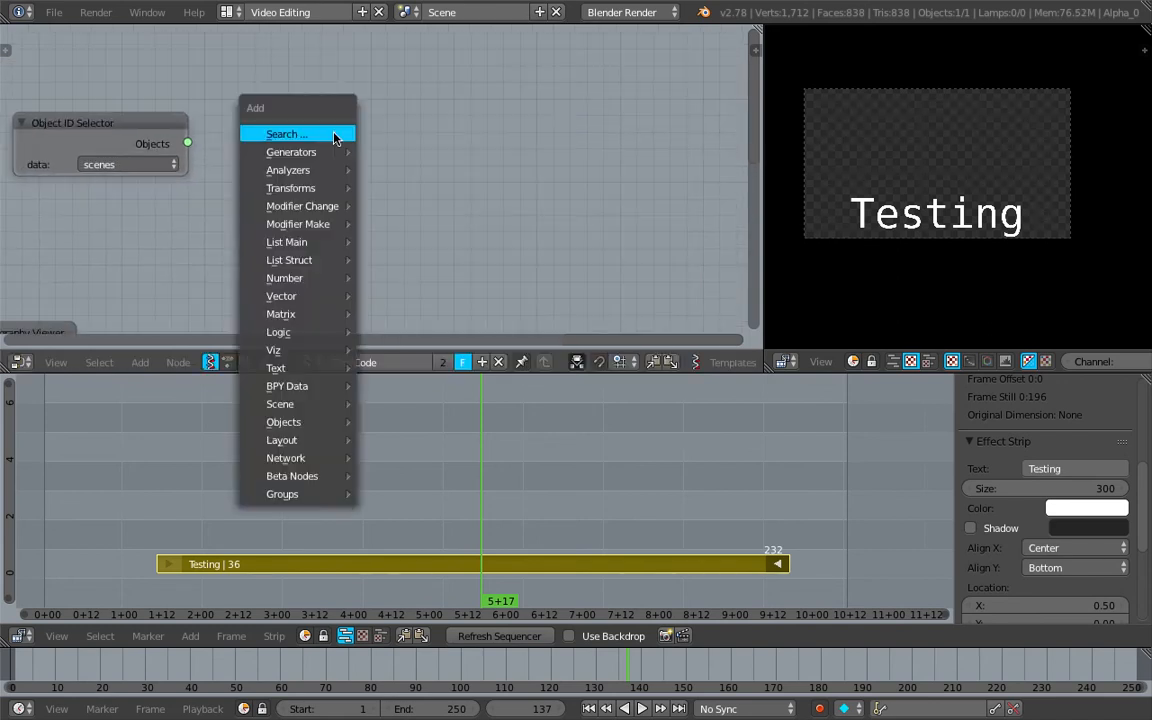
pyautogui.click(334, 135)
pyautogui.write('set')
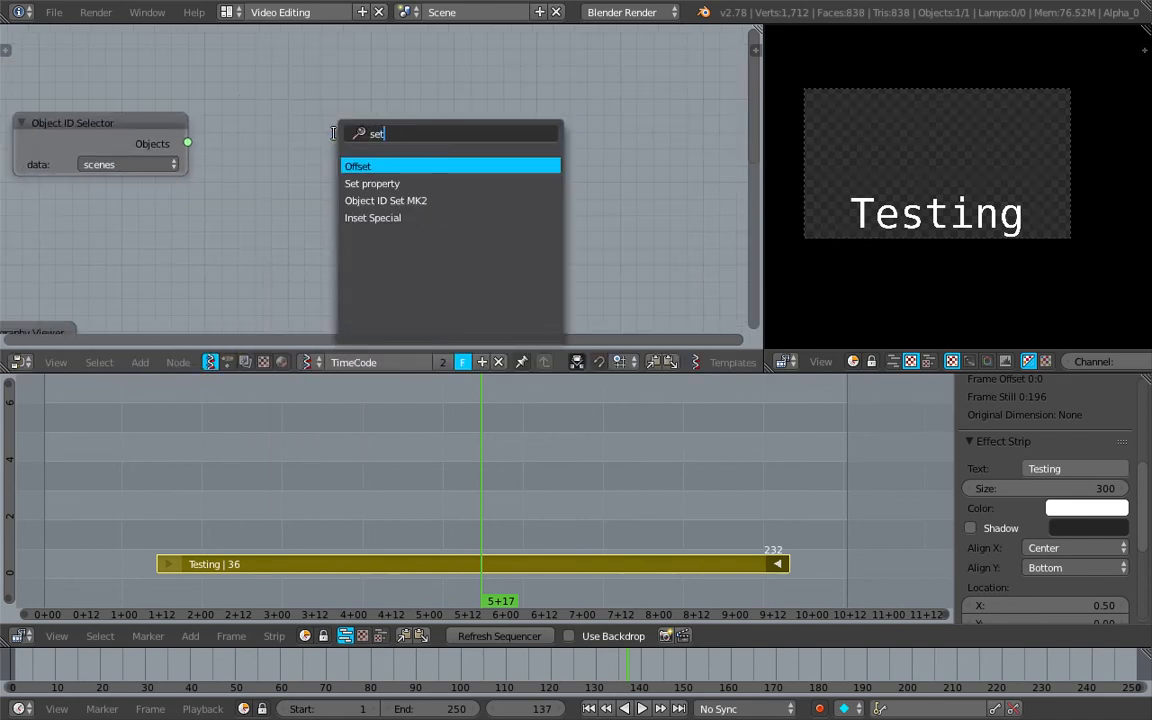
pyautogui.click(385, 200)
pyautogui.click(242, 100)
pyautogui.moveTo(188, 143); pyautogui.dragTo(263, 194)
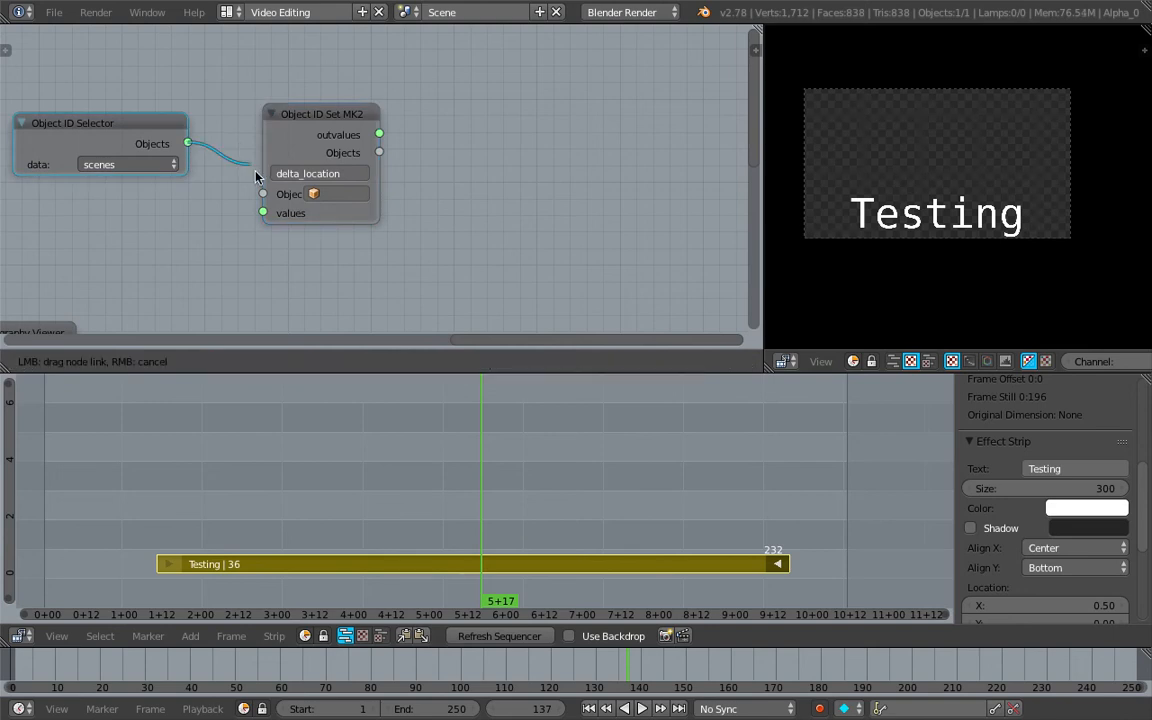
# Set the Object ID Set MK2 node's property to sequence_editor
pyautogui.scroll(2, 263, 194)
pyautogui.click(360, 190)
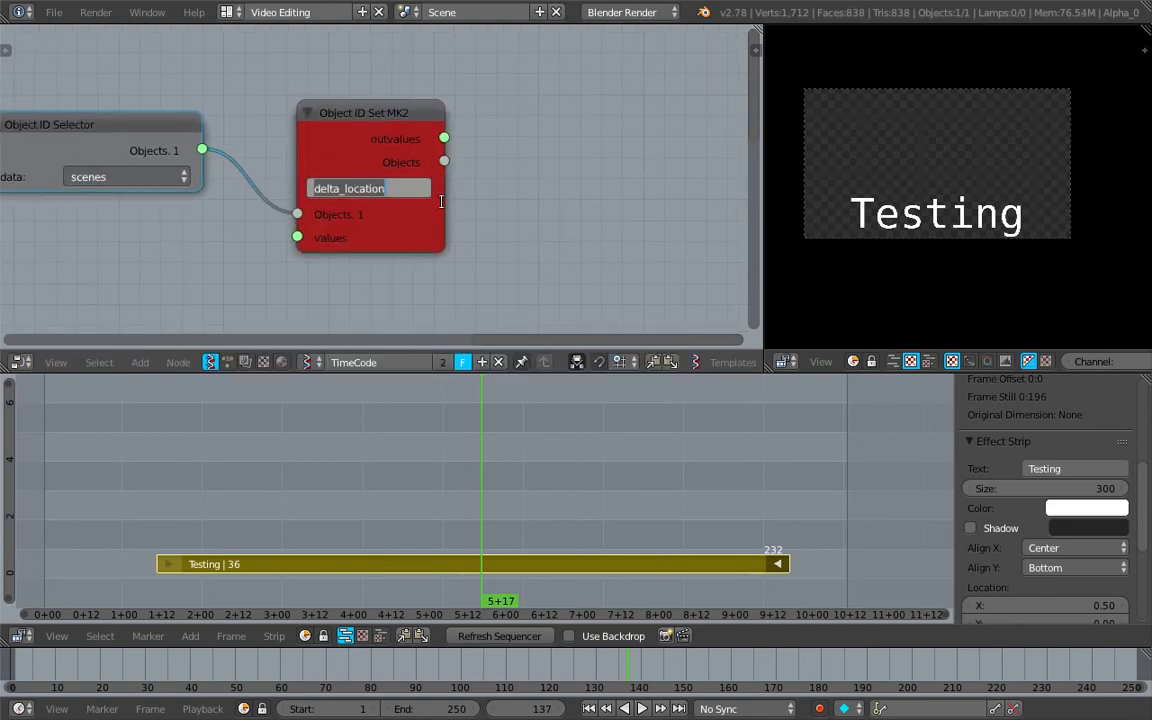
pyautogui.write('sequence')
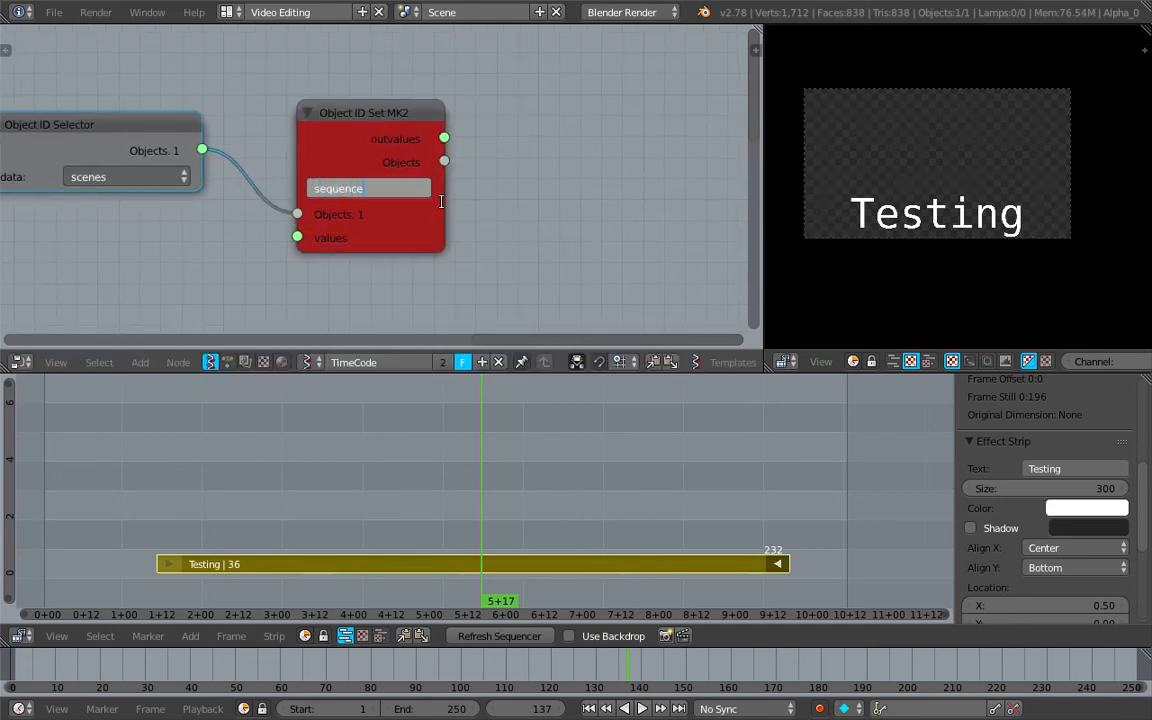
pyautogui.write('_editor')
pyautogui.press('Return')
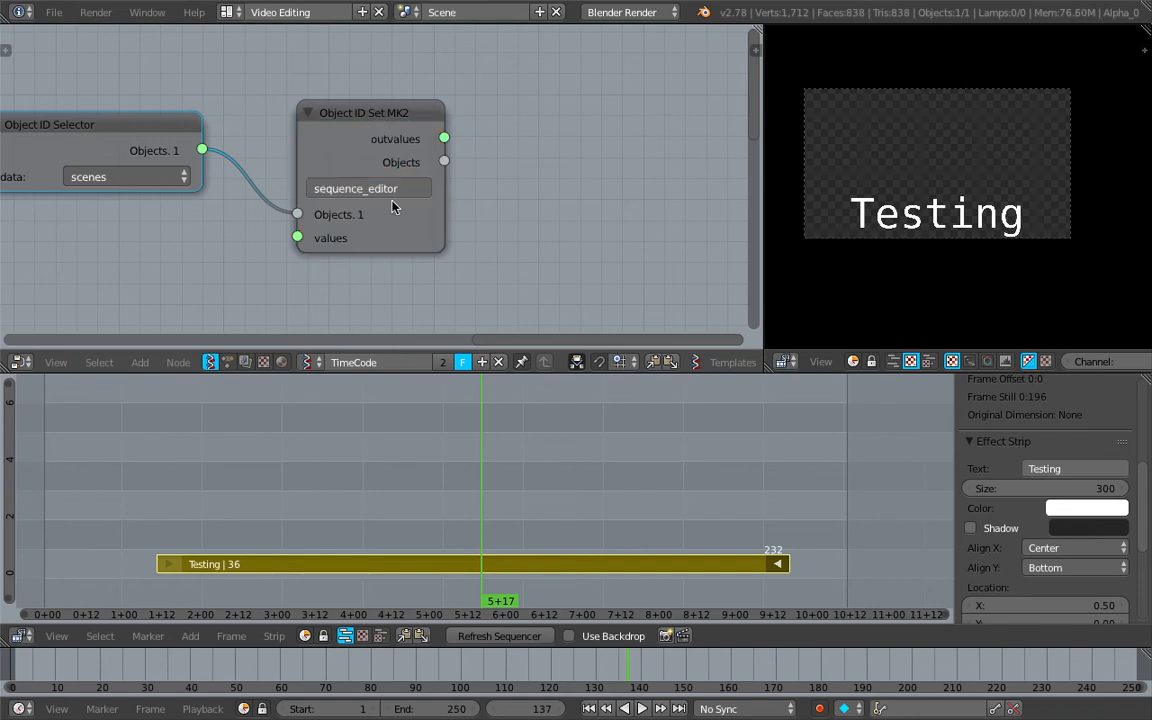
# Duplicate the Object ID Set MK2 node and link the original's outvalues output to the copy's Objects input
pyautogui.scroll(-1, 519, 160)
pyautogui.click(334, 122)
pyautogui.hotkey('shift', 'd')
pyautogui.click(586, 172)
pyautogui.moveTo(397, 148); pyautogui.dragTo(503, 262)
# Set the second Object ID Set MK2 node's property to sequences_all[:]
pyautogui.scroll(2, 509, 230)
pyautogui.click(509, 220)
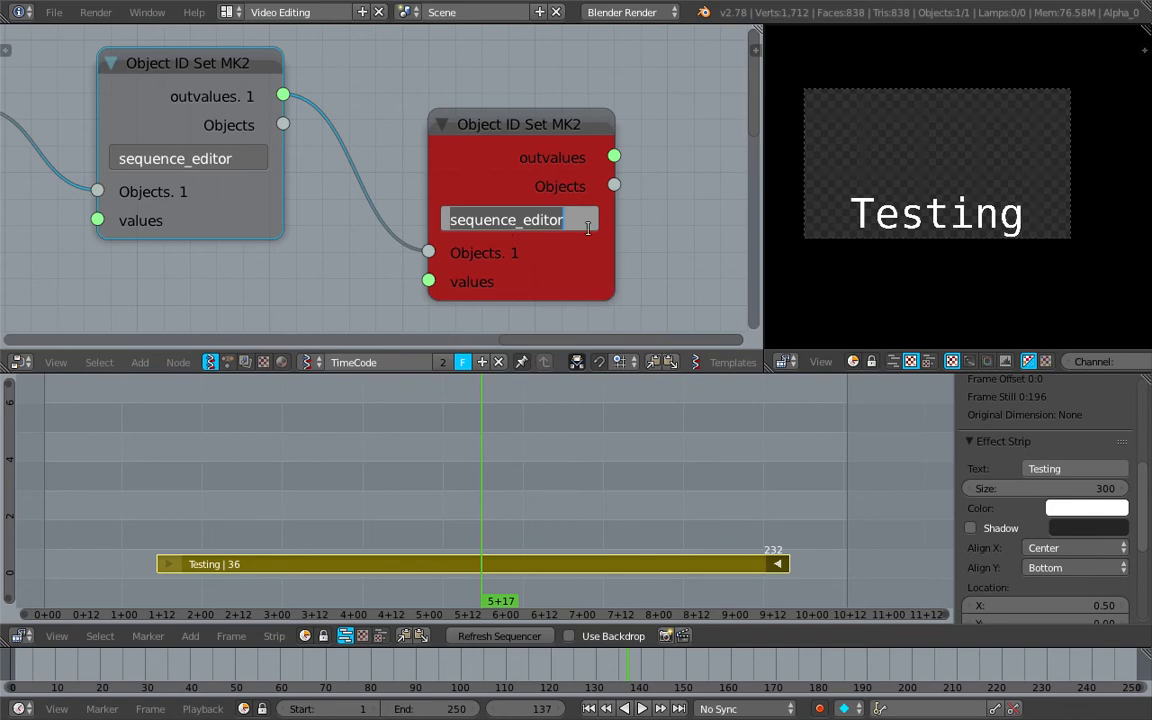
pyautogui.click(702, 217)
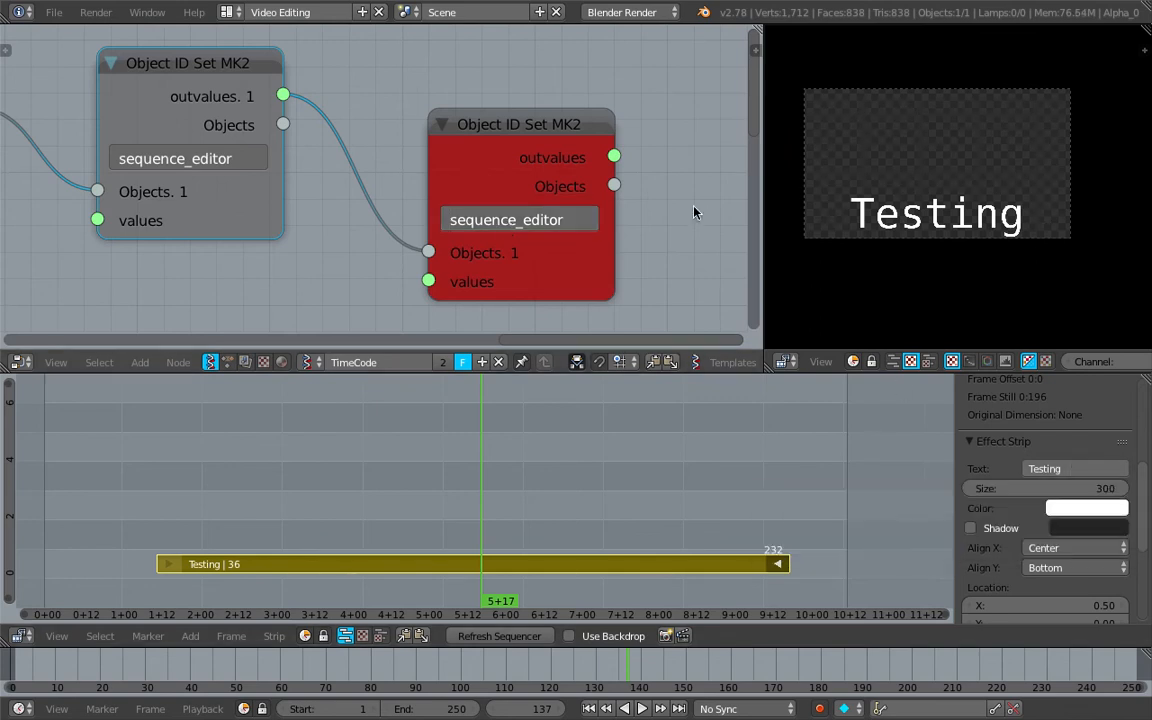
pyautogui.moveTo(675, 247); pyautogui.dragTo(589, 231, button='middle')
pyautogui.click(497, 205)
pyautogui.write('sequences')
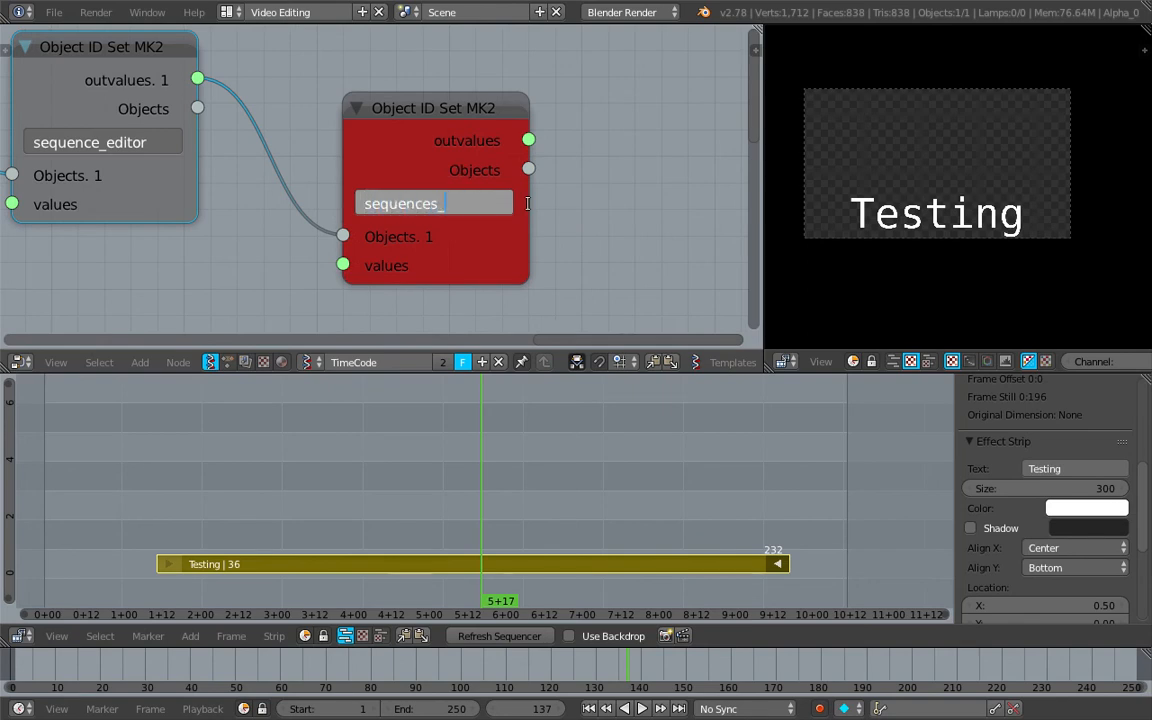
pyautogui.write('_all[:]')
pyautogui.press('Return')
# Add a Stethoscope MK2 node and link the second Object ID Set MK2's outvalues output to its Data input to inspect the strips
pyautogui.scroll(-4, 412, 174)
pyautogui.moveTo(410, 174); pyautogui.dragTo(223, 137, button='middle')
pyautogui.hotkey('shift', 'a')
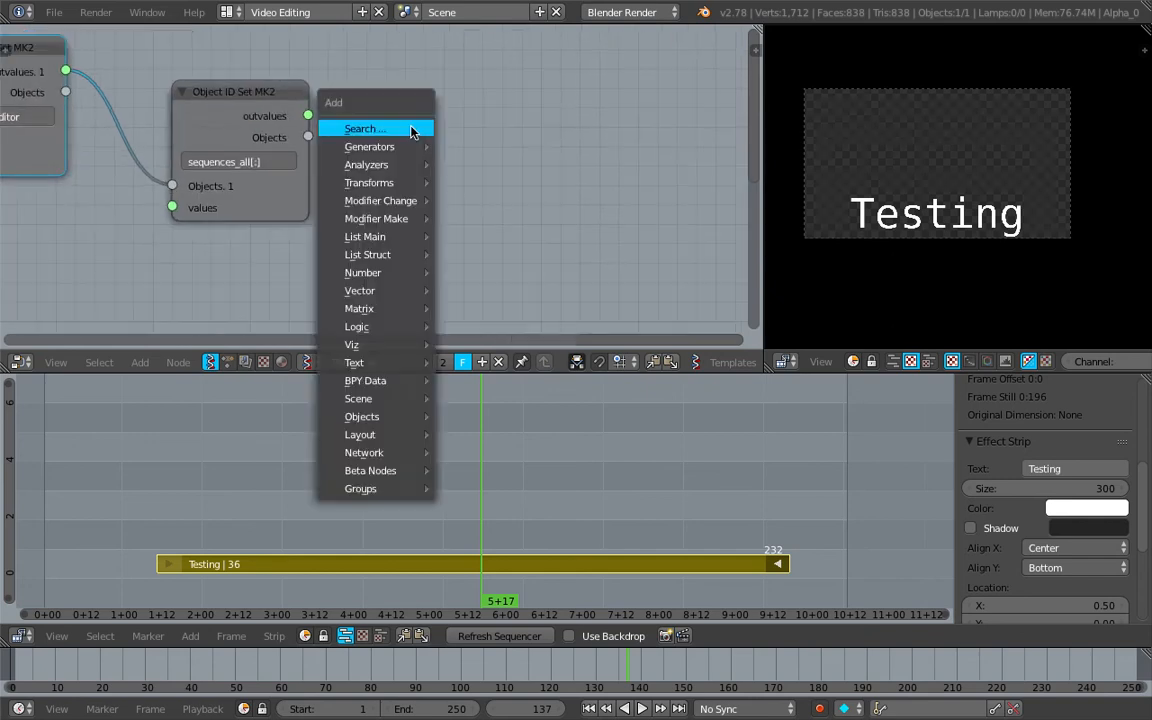
pyautogui.click(414, 131)
pyautogui.write('ste')
pyautogui.click(443, 160)
pyautogui.moveTo(308, 115); pyautogui.dragTo(463, 268)
pyautogui.moveTo(331, 186); pyautogui.dragTo(288, 184, button='middle')
pyautogui.scroll(-2, 288, 182)
pyautogui.moveTo(326, 156); pyautogui.dragTo(218, 146, button='middle')
pyautogui.moveTo(468, 154); pyautogui.dragTo(361, 160, button='middle')
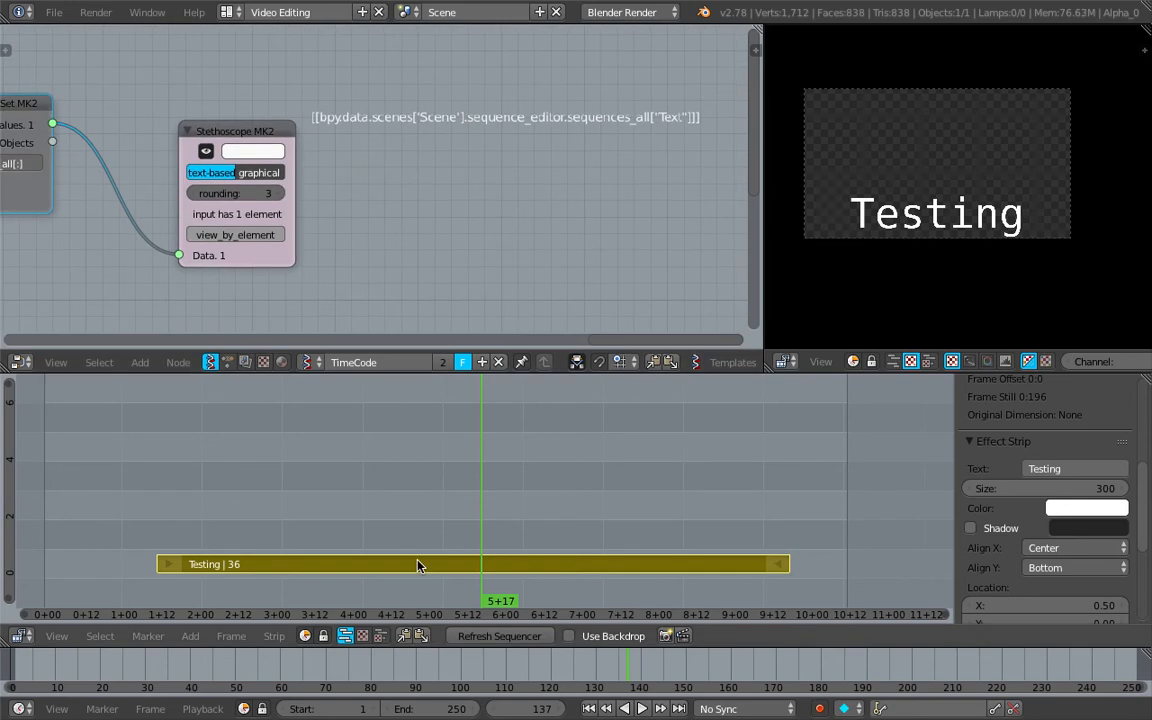
# Duplicate the Testing text strip three times onto higher sequencer channels and move the playhead to frame 157
pyautogui.hotkey('shift', 'd')
pyautogui.click(414, 512)
pyautogui.click(609, 429)
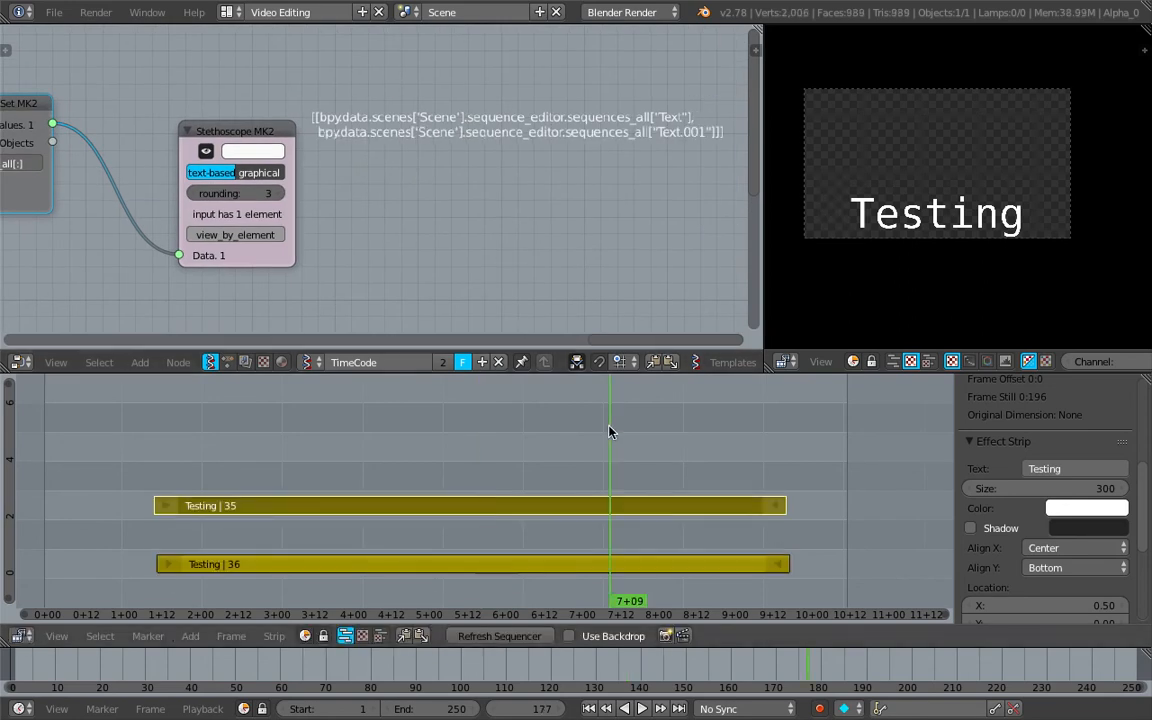
pyautogui.hotkey('shift', 'd')
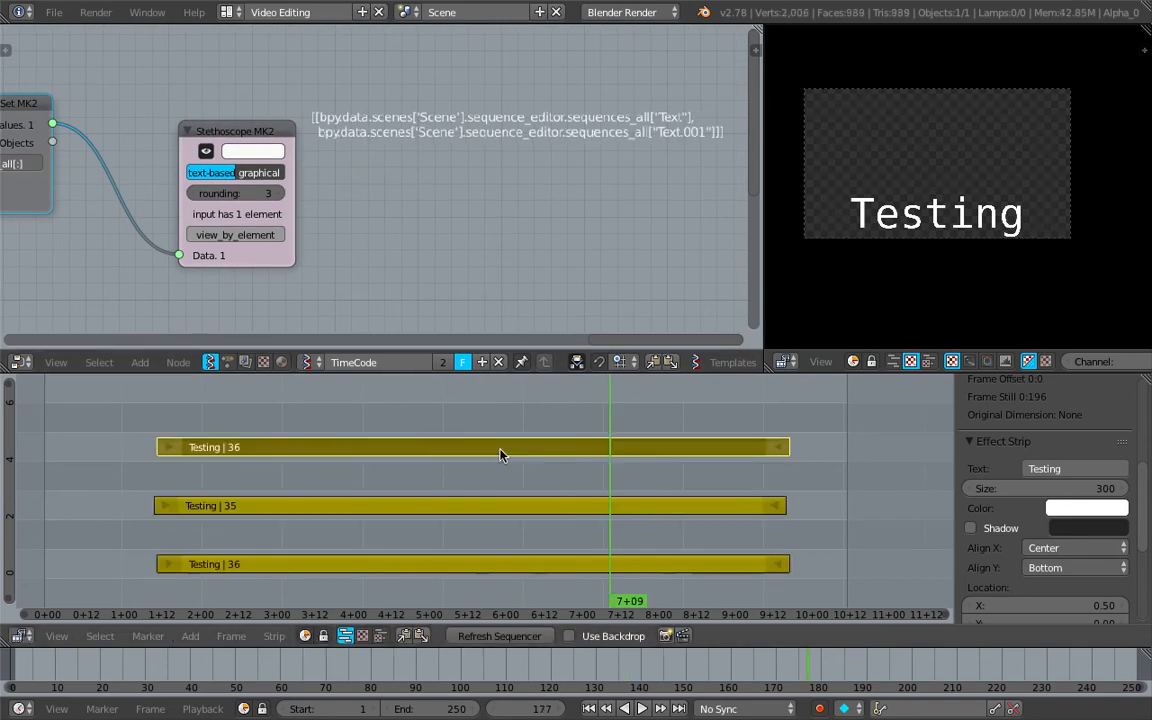
pyautogui.click(501, 424)
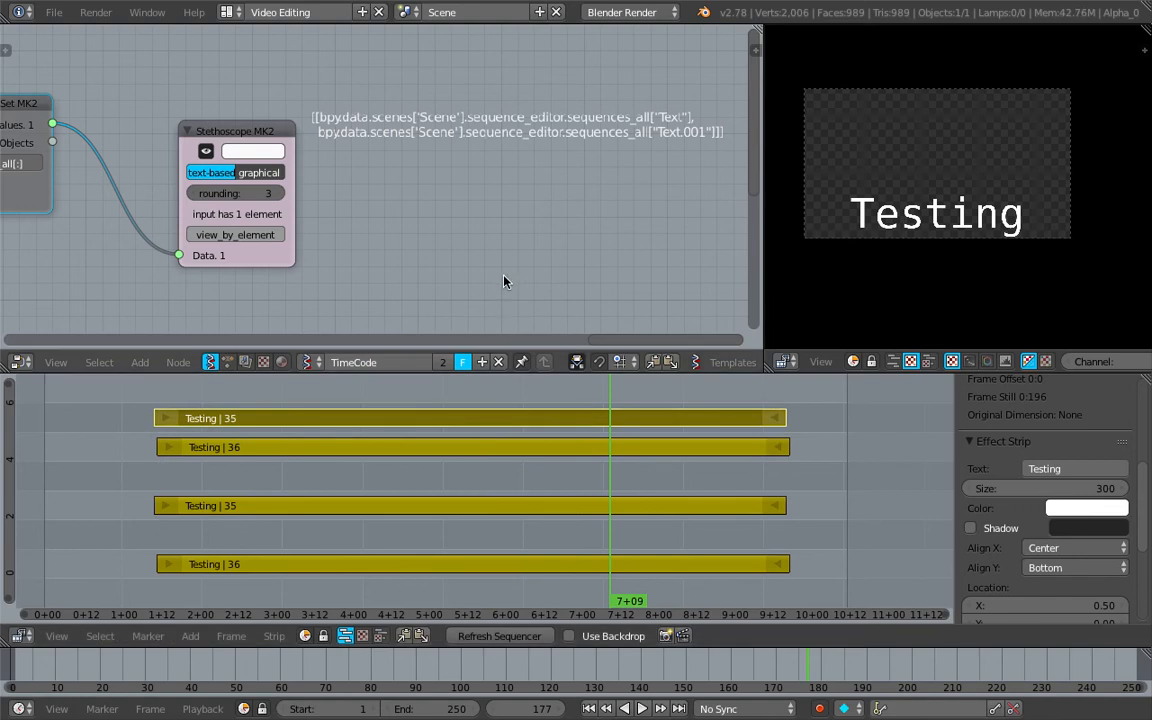
pyautogui.click(545, 381)
# Widen the node editor and move the Stethoscope MK2 node farther from the second Object ID Set MK2 node
pyautogui.moveTo(550, 176); pyautogui.dragTo(585, 178, button='middle')
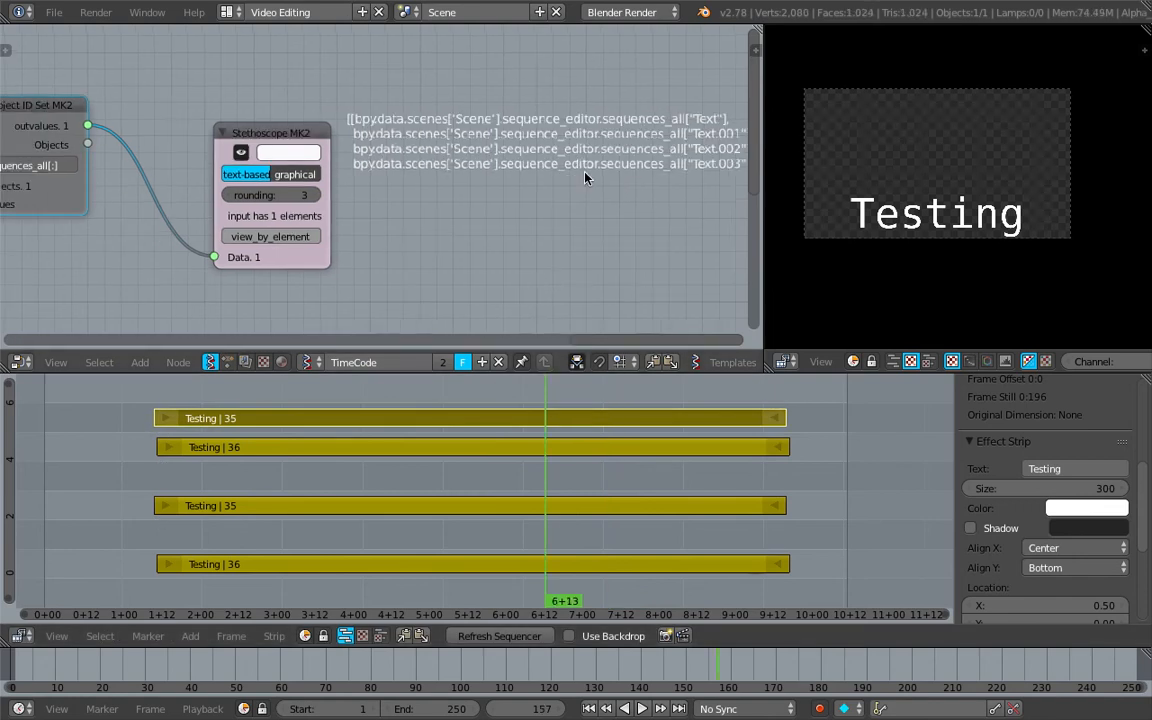
pyautogui.moveTo(761, 142); pyautogui.dragTo(815, 142)
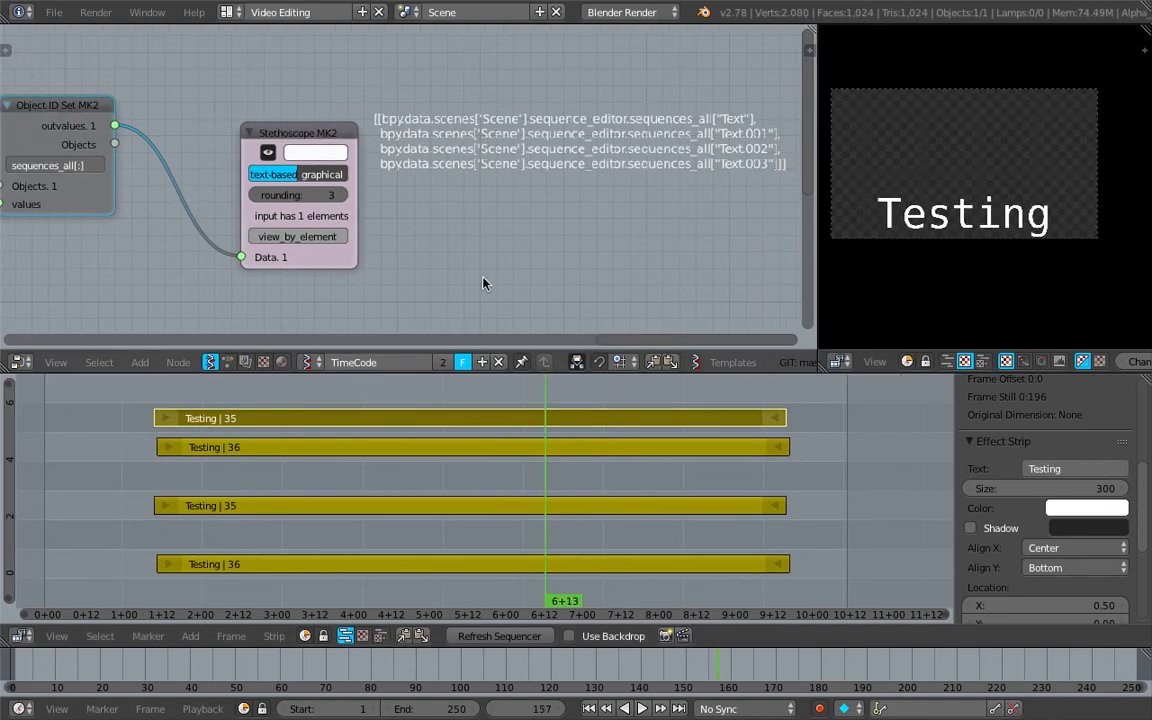
pyautogui.moveTo(282, 150); pyautogui.dragTo(500, 157)
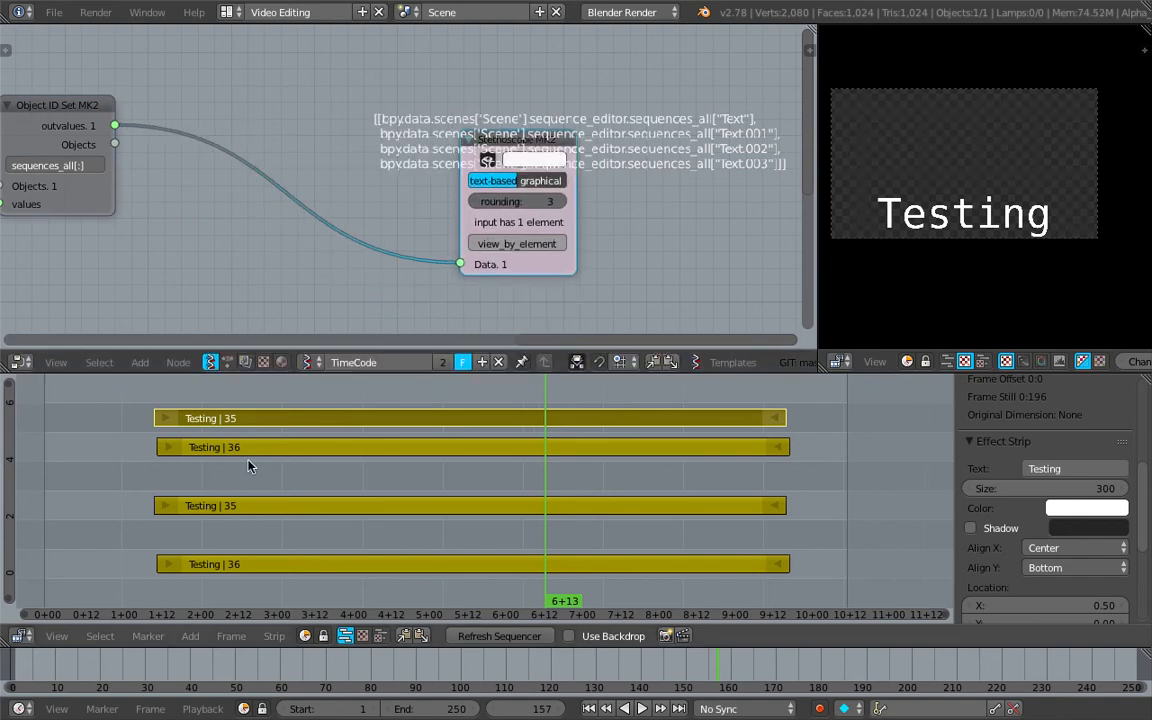
# Select the lowest text strip and insert an Object ID Filter node between the Object ID Set MK2 and Stethoscope MK2 nodes
pyautogui.scroll(1, 327, 553)
pyautogui.rightClick(327, 556)
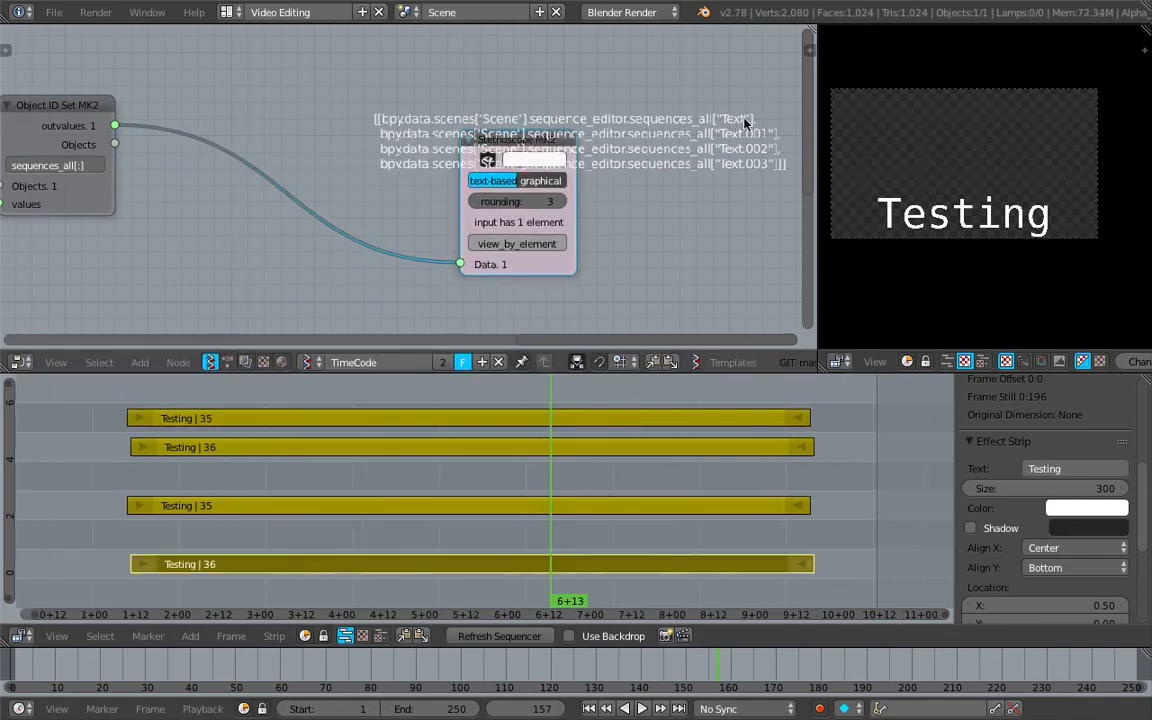
pyautogui.hotkey('shift', 'a')
pyautogui.click(300, 113)
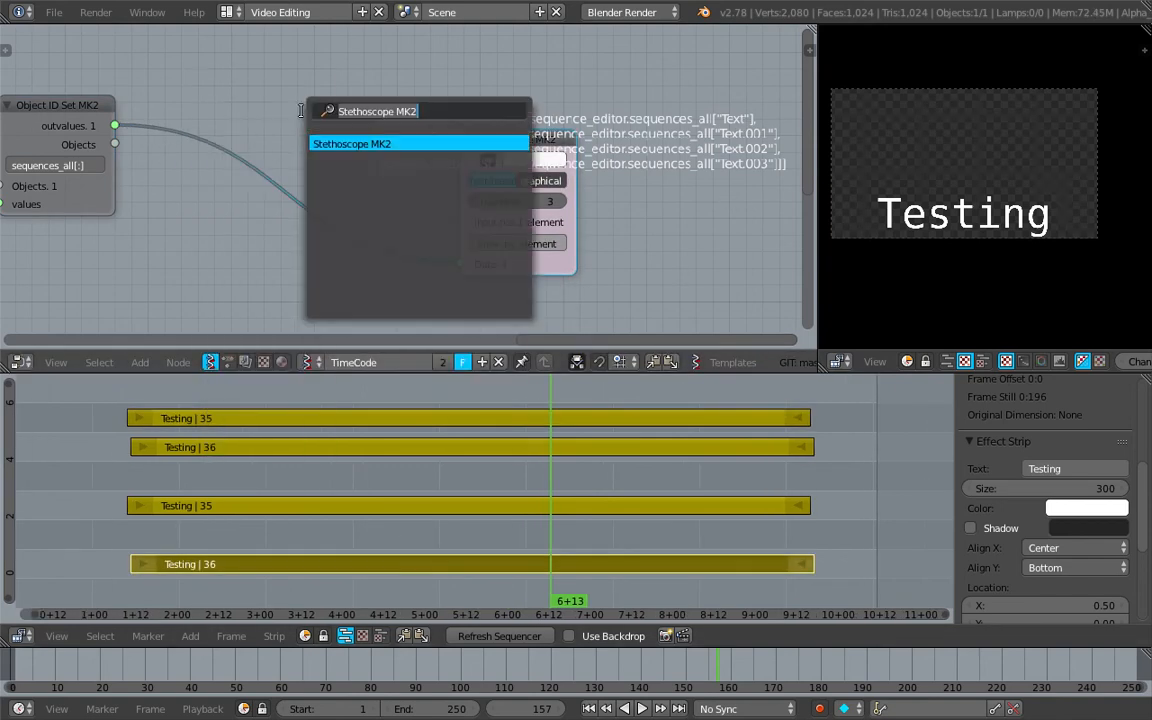
pyautogui.write('filter')
pyautogui.press('Down')
pyautogui.press('Return')
pyautogui.click(284, 112)
# Clear the Object ID Filter node's filter text and inspect the resulting strip list in the Stethoscope output
pyautogui.click(319, 175)
pyautogui.press('BackSpace')
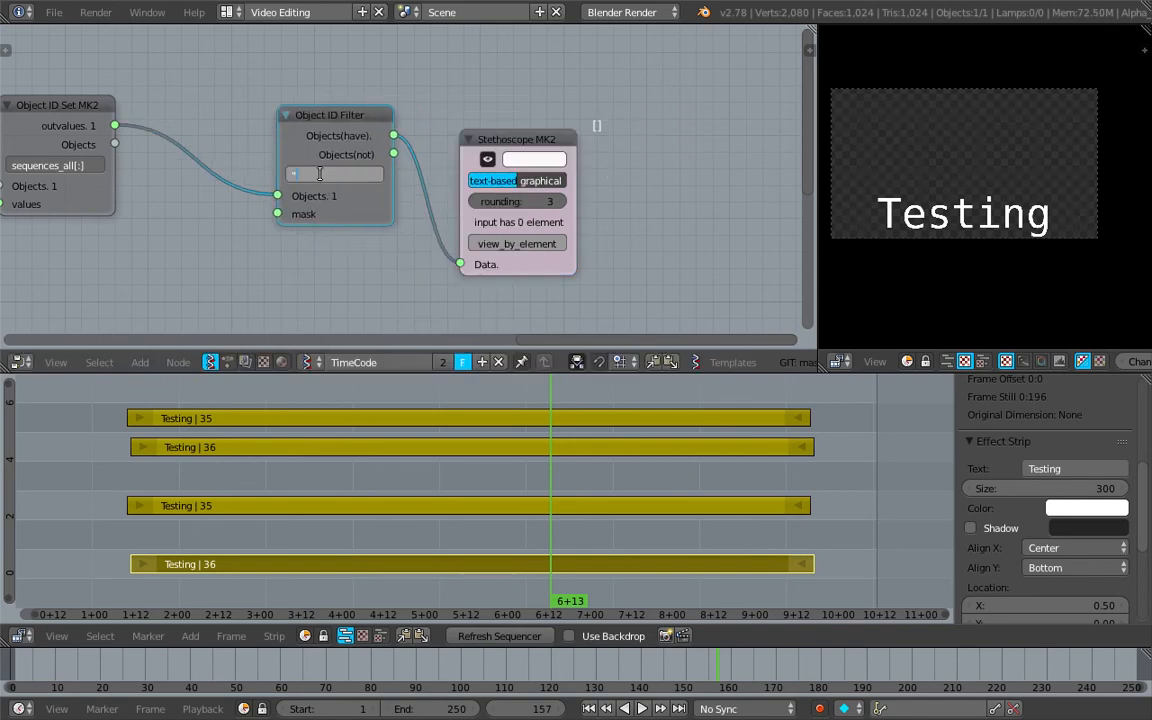
pyautogui.press('Return')
pyautogui.moveTo(508, 139); pyautogui.dragTo(203, 160, button='middle')
pyautogui.scroll(2, 648, 178)
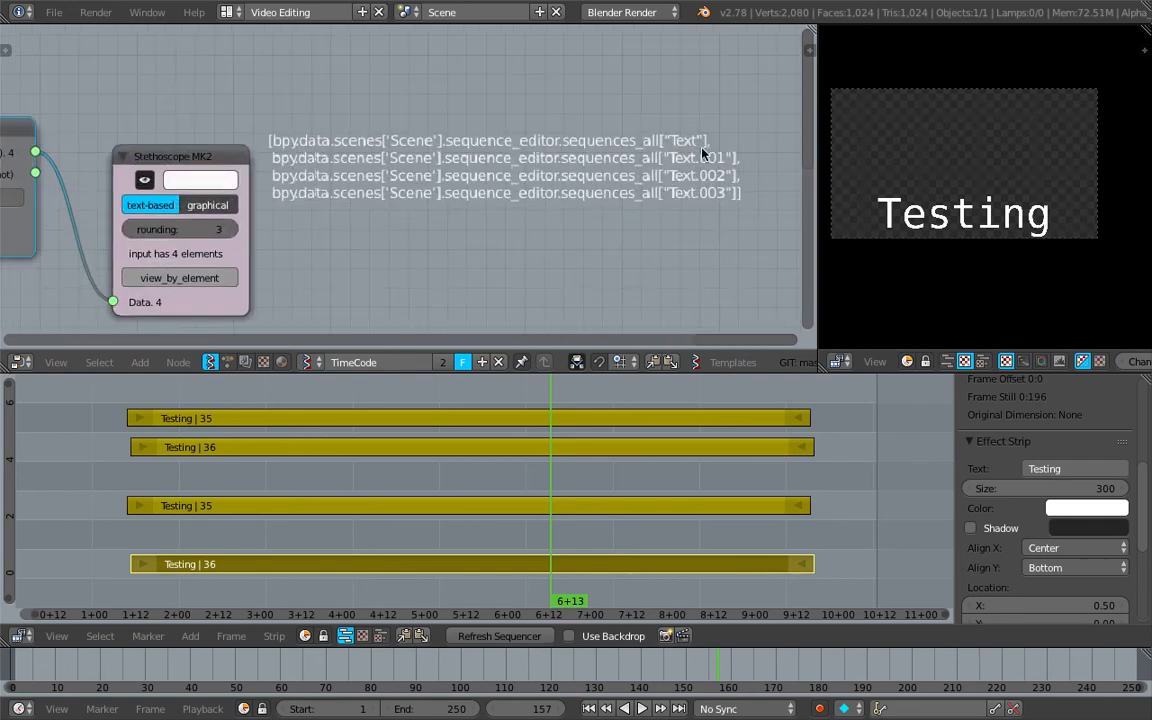
# Try filtering the strip list by entering "Text" with its quotation marks in the Object ID Filter node
pyautogui.moveTo(352, 145); pyautogui.dragTo(521, 133, button='middle')
pyautogui.click(155, 185)
pyautogui.click(155, 185)
pyautogui.write('*')
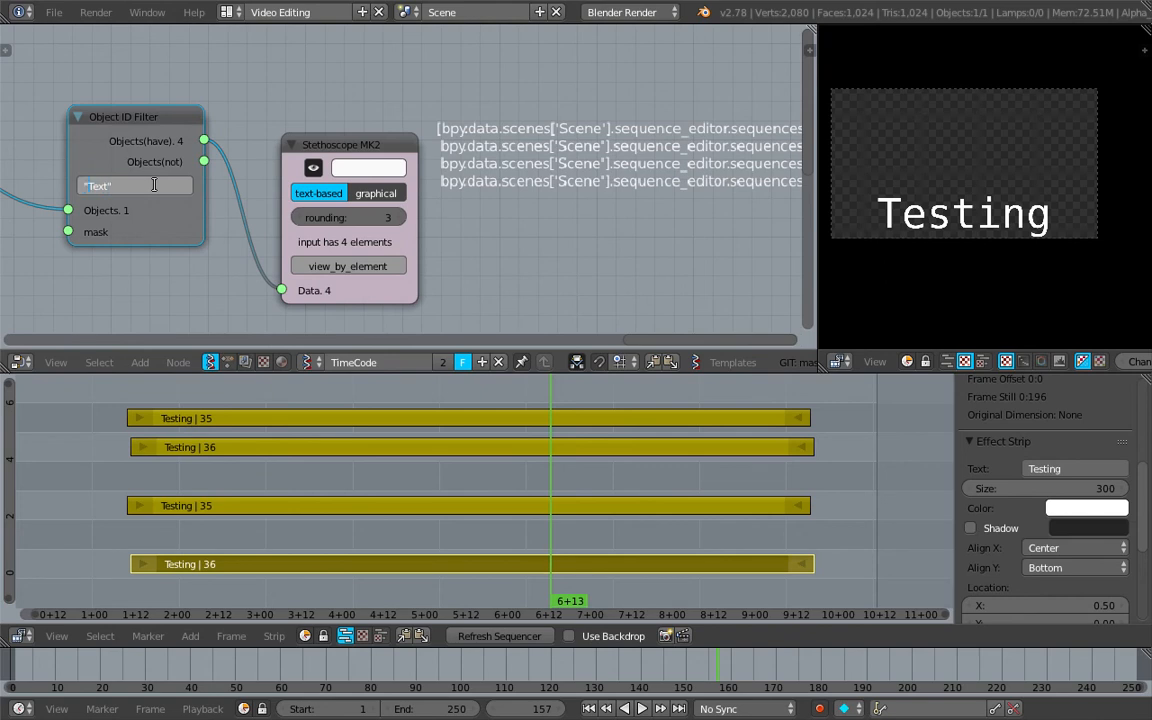
pyautogui.press('Return')
# Set the Object ID Filter node's filter text to Text without quotation marks and inspect the Stethoscope output
pyautogui.click(135, 186)
pyautogui.write('T')
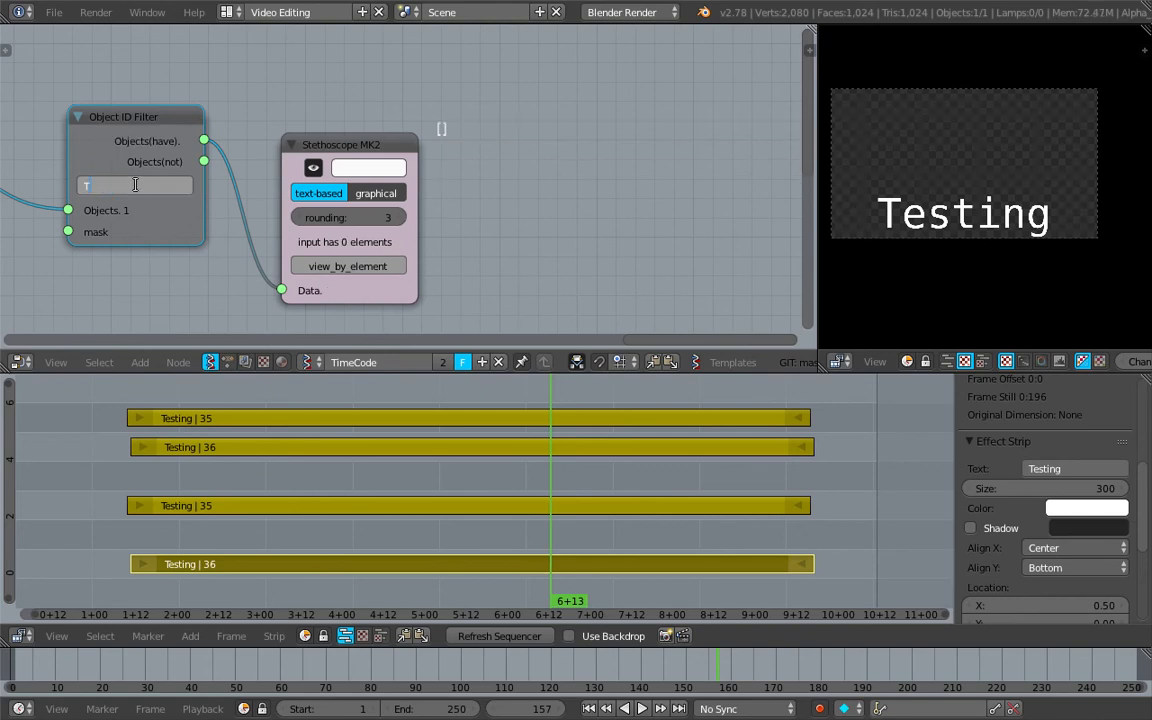
pyautogui.write('ext')
pyautogui.press('Return')
pyautogui.moveTo(421, 88); pyautogui.dragTo(215, 83, button='middle')
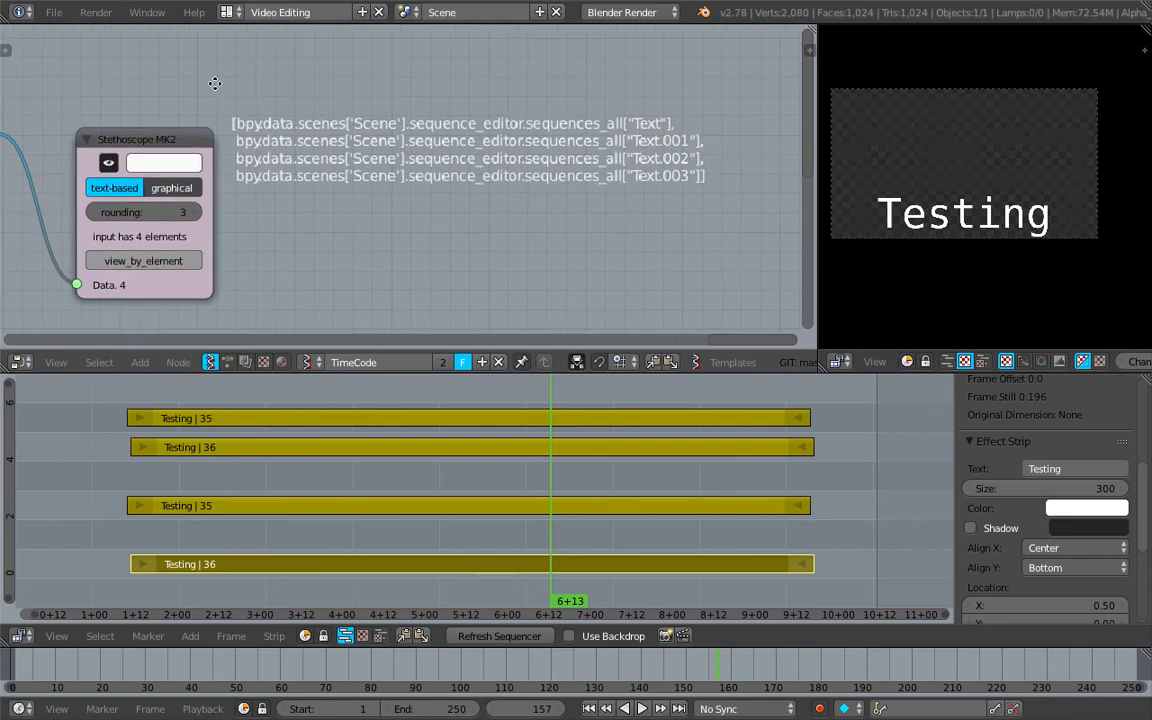
pyautogui.moveTo(215, 83); pyautogui.dragTo(433, 103, button='middle')
pyautogui.moveTo(361, 130); pyautogui.dragTo(379, 110, button='middle')
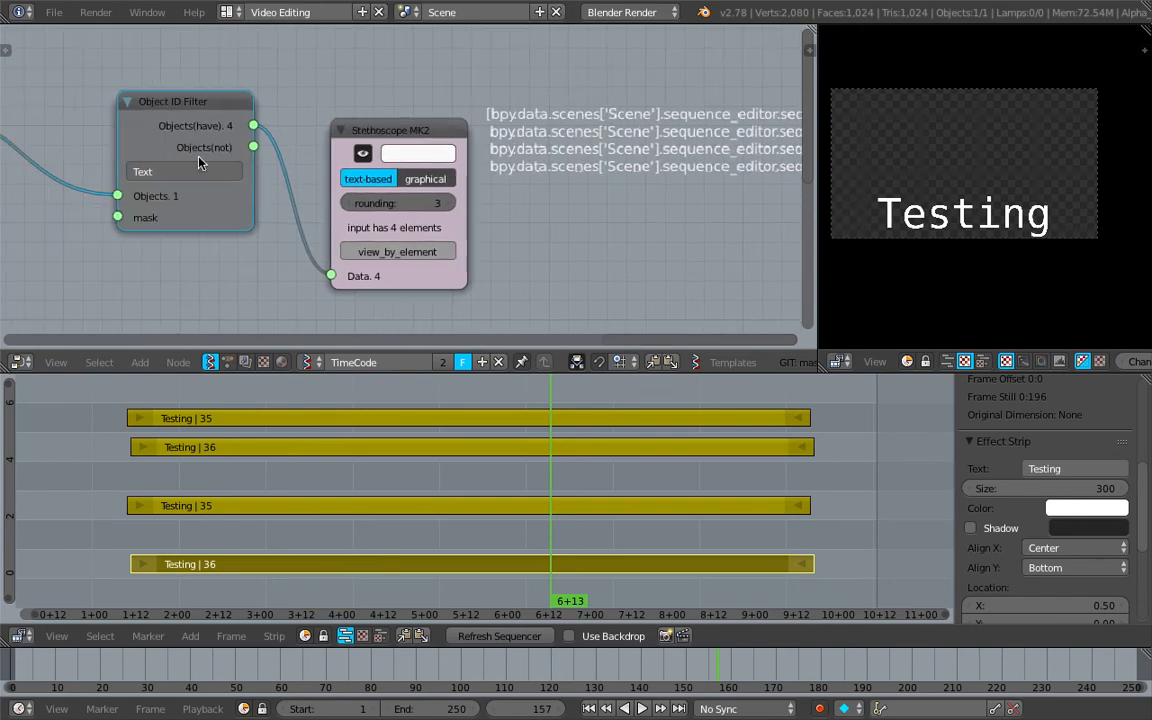
# Try ["Text"] with square brackets as the Object ID Filter node's filter text
pyautogui.click(208, 169)
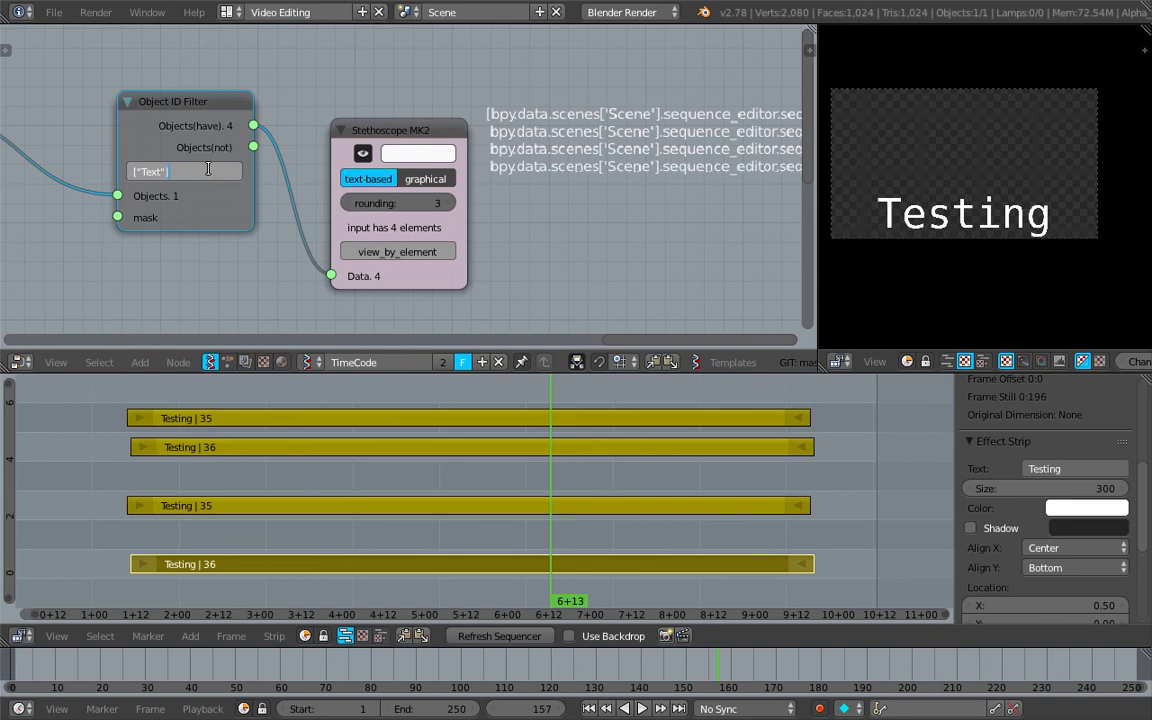
pyautogui.write(']')
pyautogui.press('Return')
pyautogui.moveTo(192, 112); pyautogui.dragTo(366, 118, button='middle')
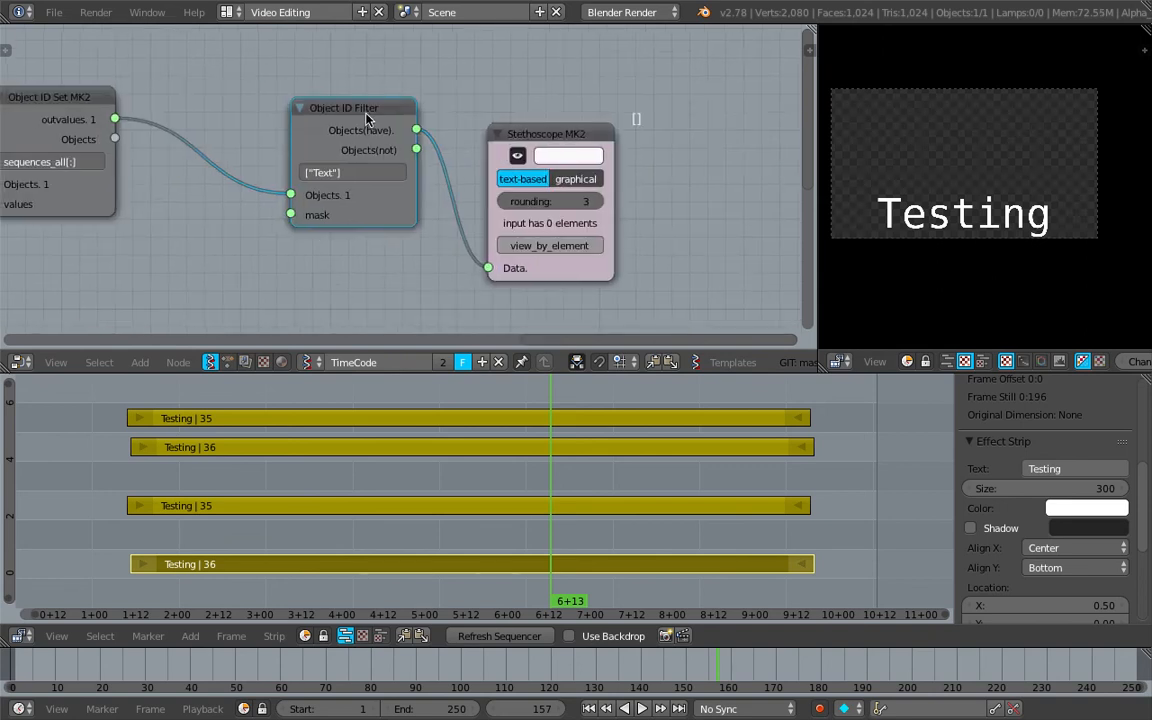
# Delete the Object ID Filter node and set the second Object ID Set MK2 node's property path to sequences_all["Text"]
pyautogui.press('x')
pyautogui.moveTo(238, 92); pyautogui.dragTo(470, 101, button='middle')
pyautogui.scroll(6, 470, 101)
pyautogui.moveTo(453, 145); pyautogui.dragTo(619, 150, button='middle')
pyautogui.scroll(4, 427, 165)
pyautogui.click(425, 164)
pyautogui.click(428, 166)
pyautogui.hotkey('shift', 'Right')
pyautogui.write('"Text"')
pyautogui.press('Return')
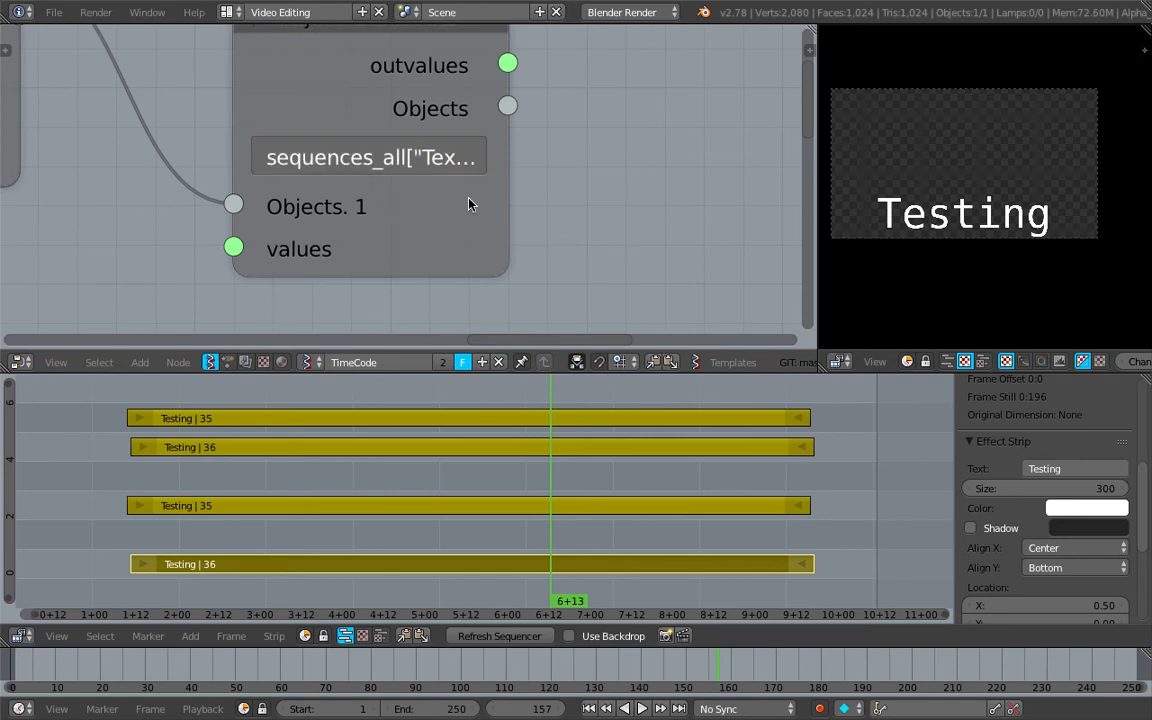
# Connect the second Object ID Set MK2 node's outvalues to the Stethoscope MK2 Data input and move the Stethoscope closer
pyautogui.scroll(-4, 468, 198)
pyautogui.moveTo(479, 182); pyautogui.dragTo(541, 181)
pyautogui.scroll(-3, 375, 179)
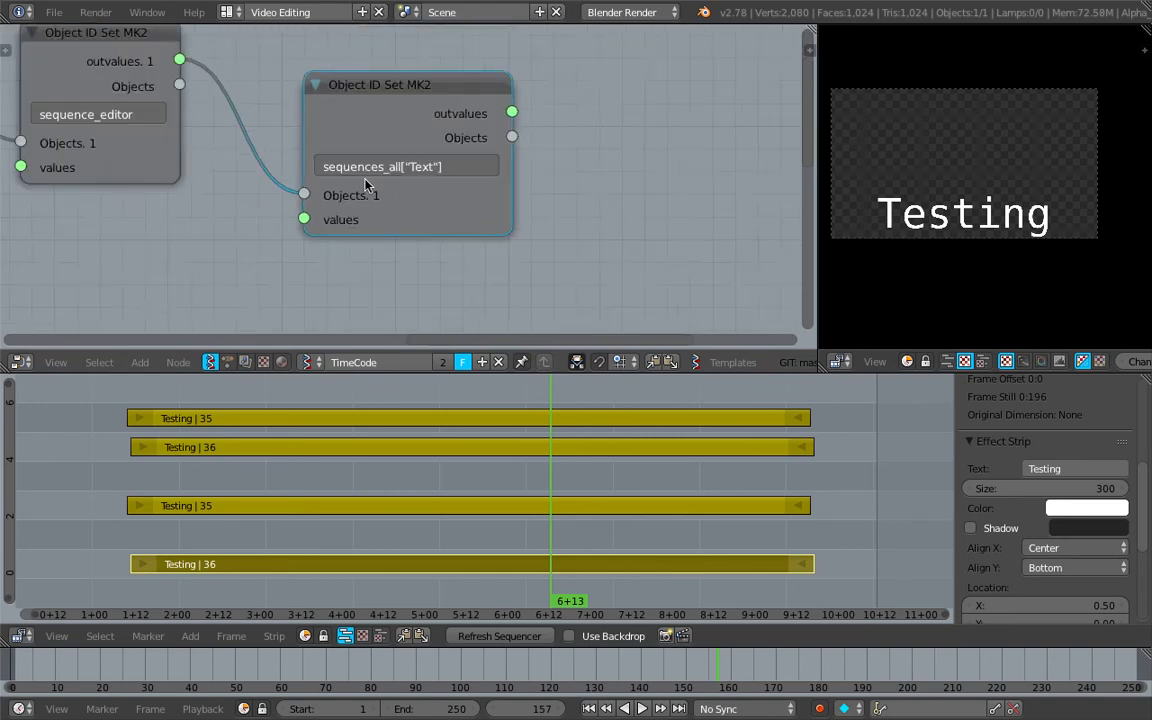
pyautogui.scroll(1, 366, 180)
pyautogui.scroll(-2, 500, 158)
pyautogui.moveTo(545, 141); pyautogui.dragTo(342, 130, button='middle')
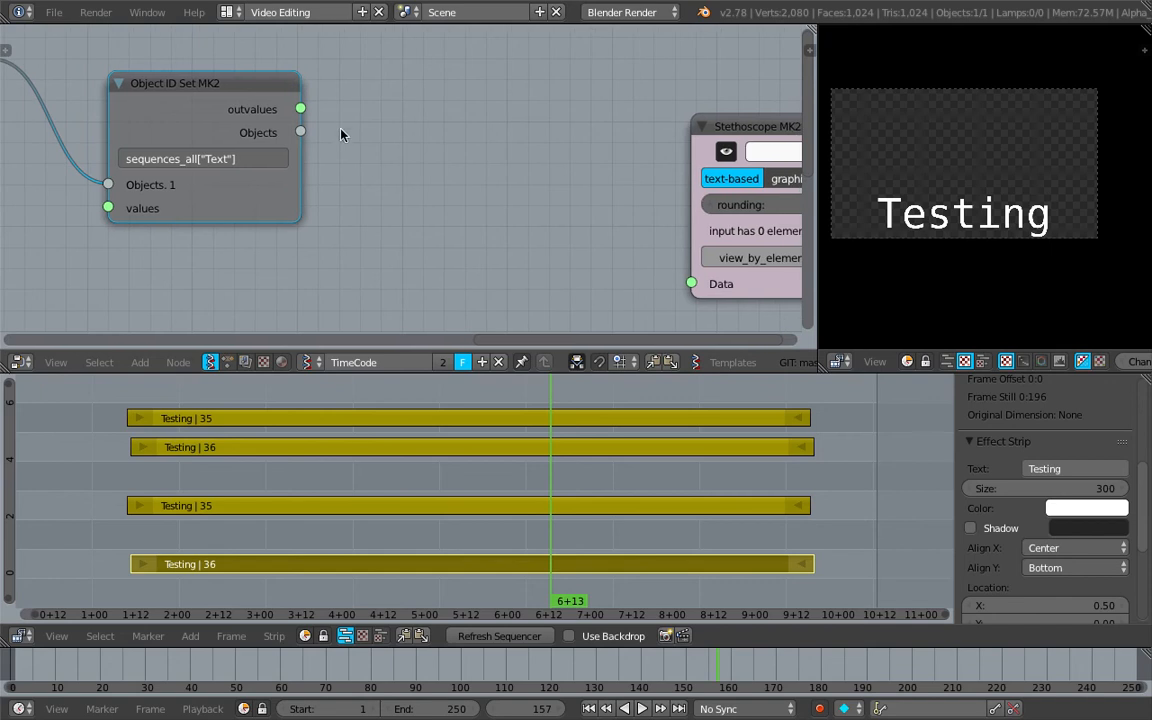
pyautogui.moveTo(300, 108); pyautogui.dragTo(691, 283)
pyautogui.moveTo(698, 121); pyautogui.dragTo(590, 117)
pyautogui.moveTo(540, 115); pyautogui.dragTo(27, 124, button='middle')
pyautogui.scroll(-3, 330, 201)
pyautogui.moveTo(309, 197); pyautogui.dragTo(525, 187, button='middle')
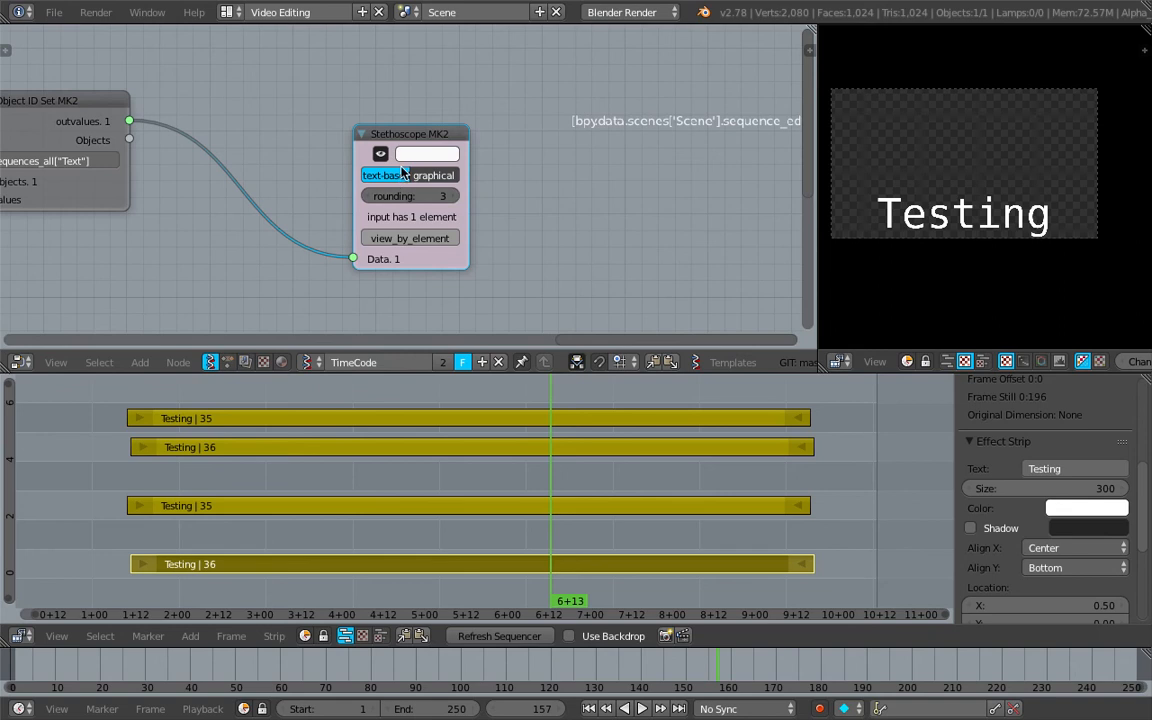
# Move the Stethoscope MK2 node farther away and shift the sequences_all["Text"] node slightly upward to make room between them
pyautogui.moveTo(398, 135); pyautogui.dragTo(529, 145)
pyautogui.moveTo(239, 122); pyautogui.dragTo(431, 144, button='middle')
pyautogui.moveTo(261, 121); pyautogui.dragTo(257, 92)
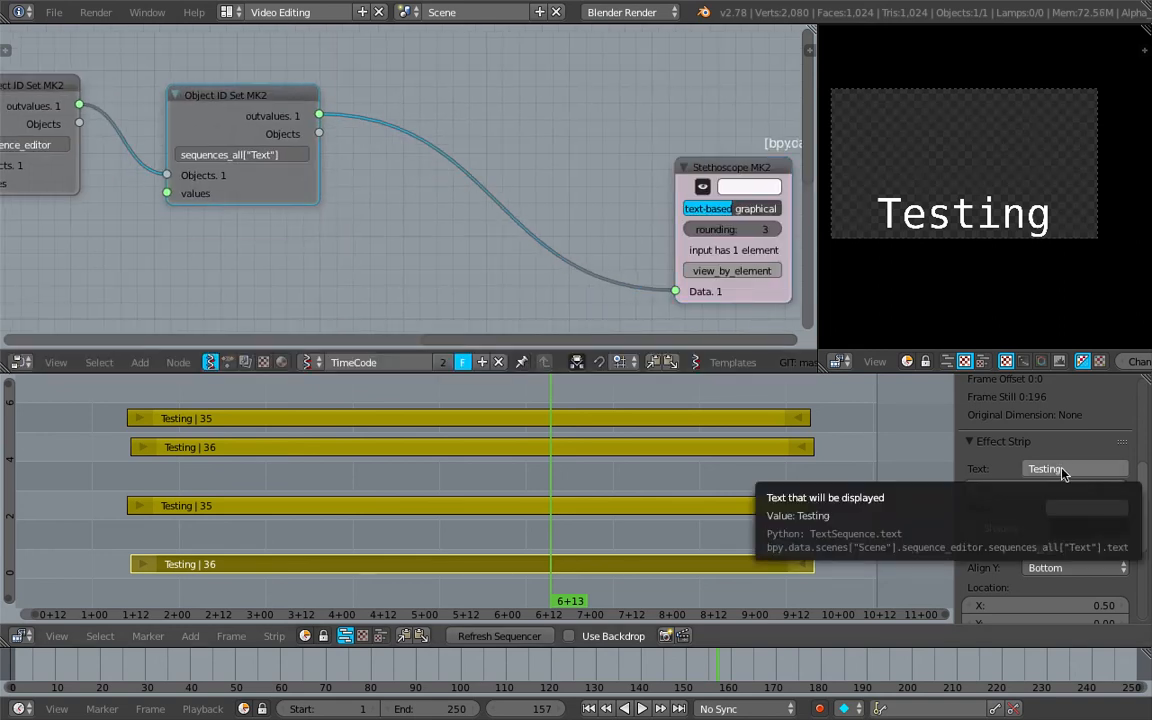
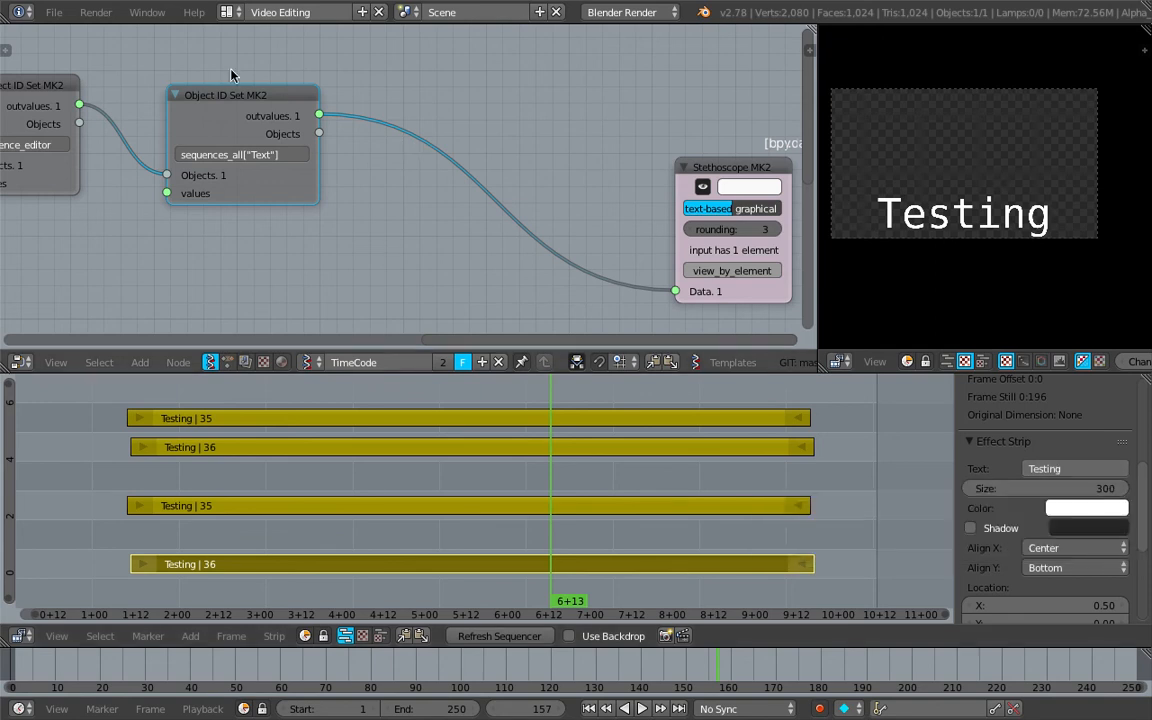
# Duplicate the sequences_all["Text"] node into the link before the Stethoscope MK2 and set the copy's property path to text
pyautogui.moveTo(235, 107); pyautogui.dragTo(238, 108)
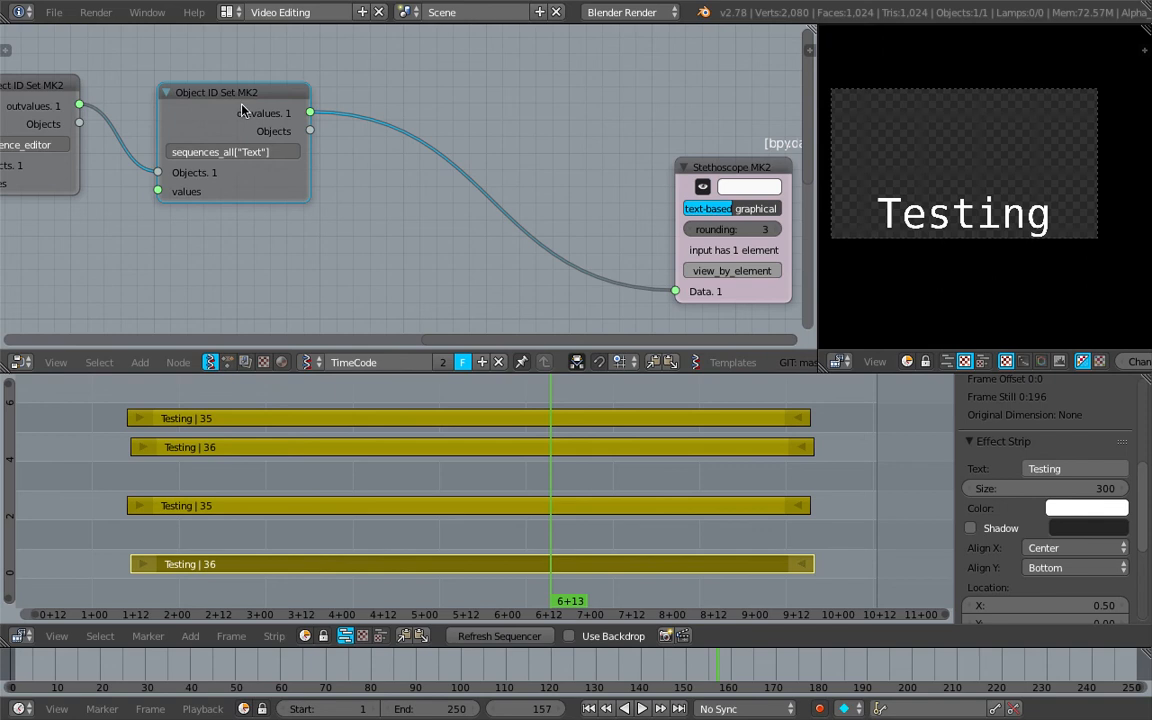
pyautogui.hotkey('shift', 'd')
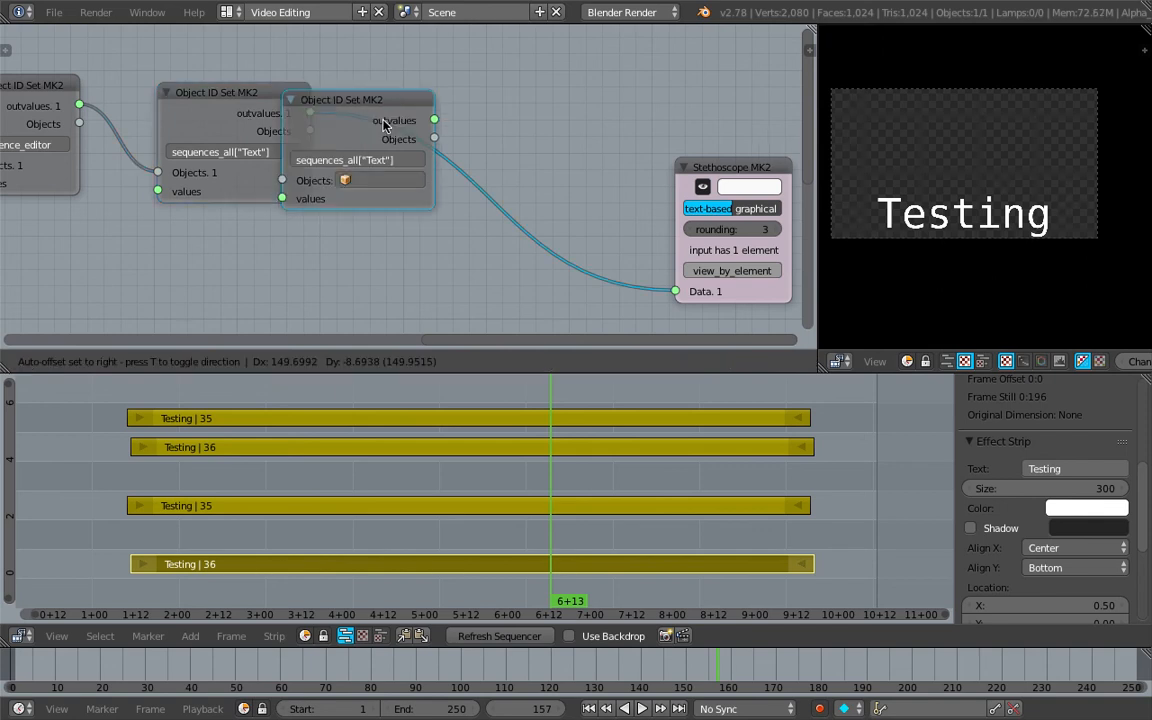
pyautogui.click(459, 126)
pyautogui.write('text')
pyautogui.press('Return')
pyautogui.moveTo(555, 181); pyautogui.dragTo(103, 170, button='middle')
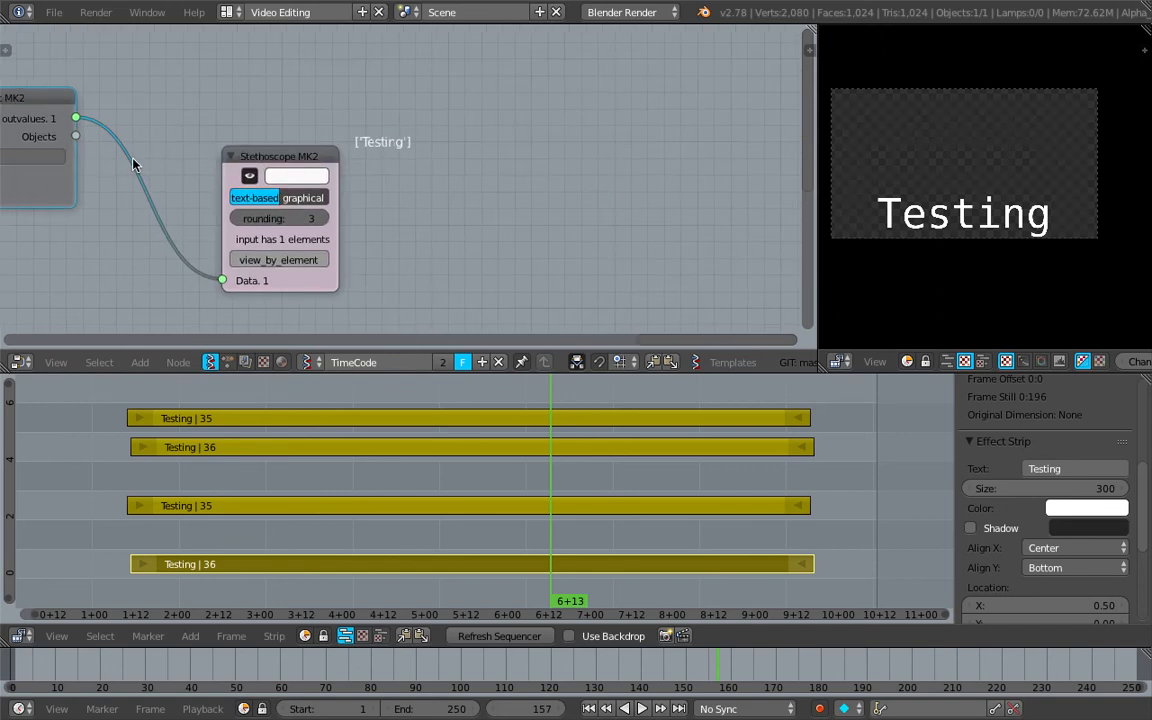
pyautogui.scroll(2, 310, 148)
pyautogui.scroll(-3, 383, 144)
pyautogui.moveTo(354, 141); pyautogui.dragTo(572, 159, button='middle')
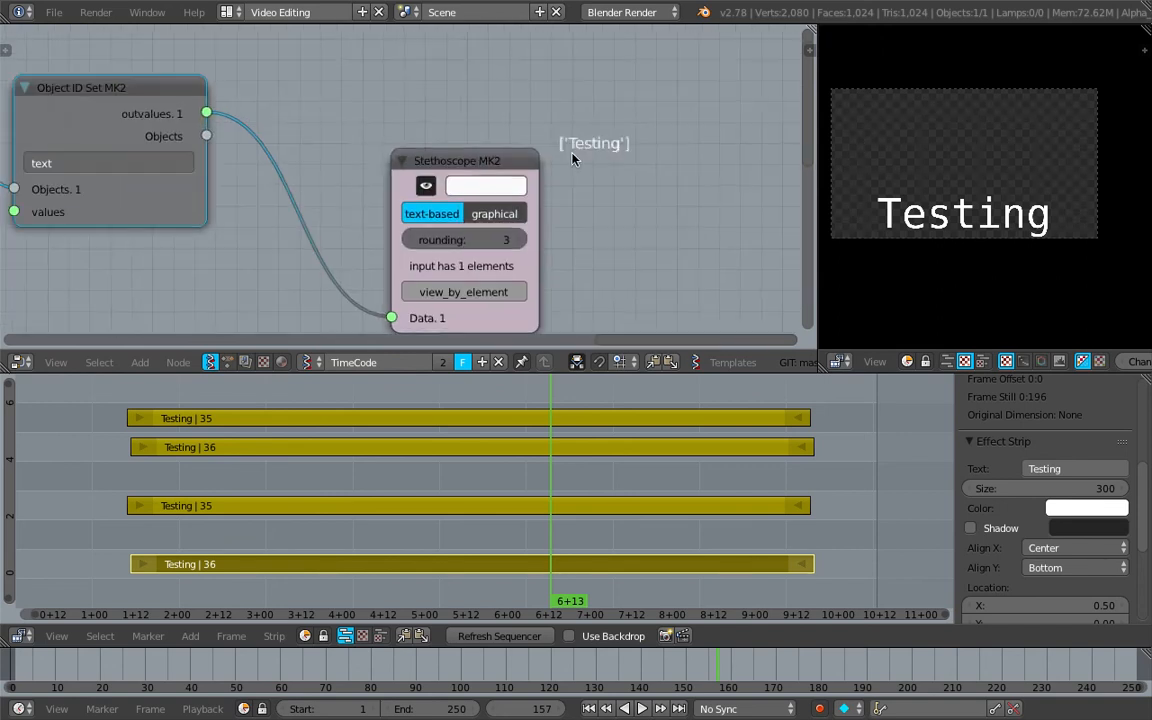
# Change the selected Text strip's text to blah and move the sequencer playhead to 7+02
pyautogui.click(1055, 468)
pyautogui.write('blah')
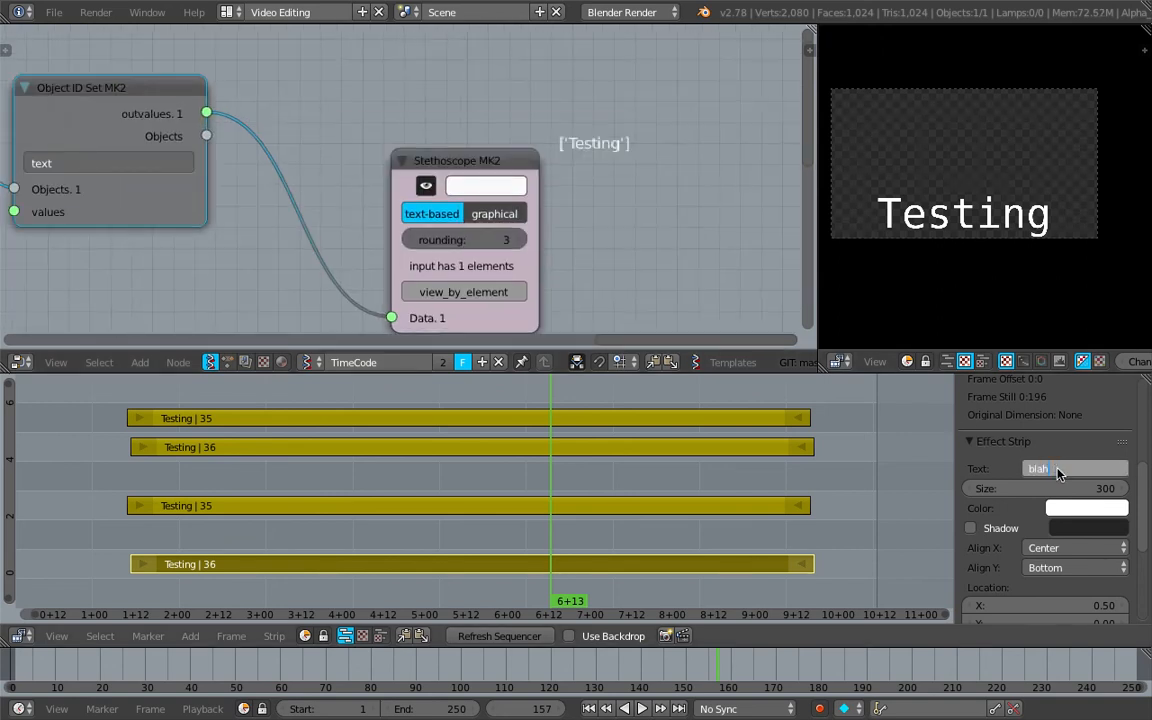
pyautogui.press('Return')
pyautogui.click(596, 476)
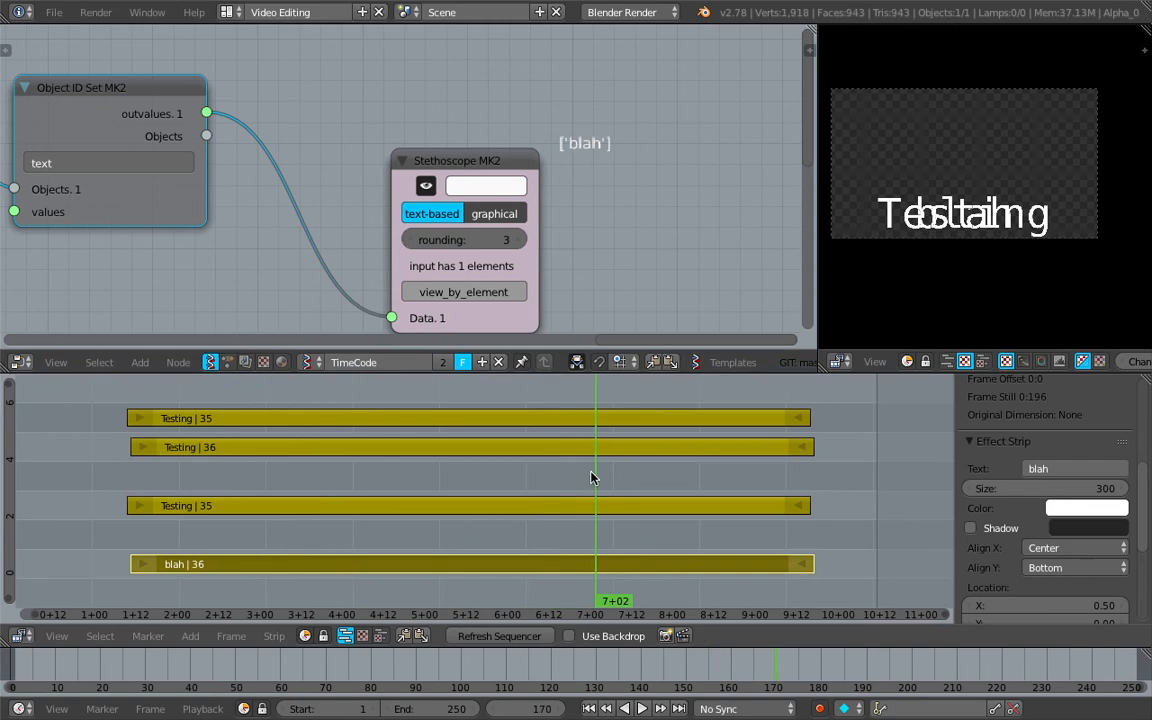
# Delete the three other Testing strips from the sequencer, keeping only the blah strip
pyautogui.rightClick(607, 447)
pyautogui.keyDown('shift'); pyautogui.rightClick(625, 415); pyautogui.keyUp('shift')
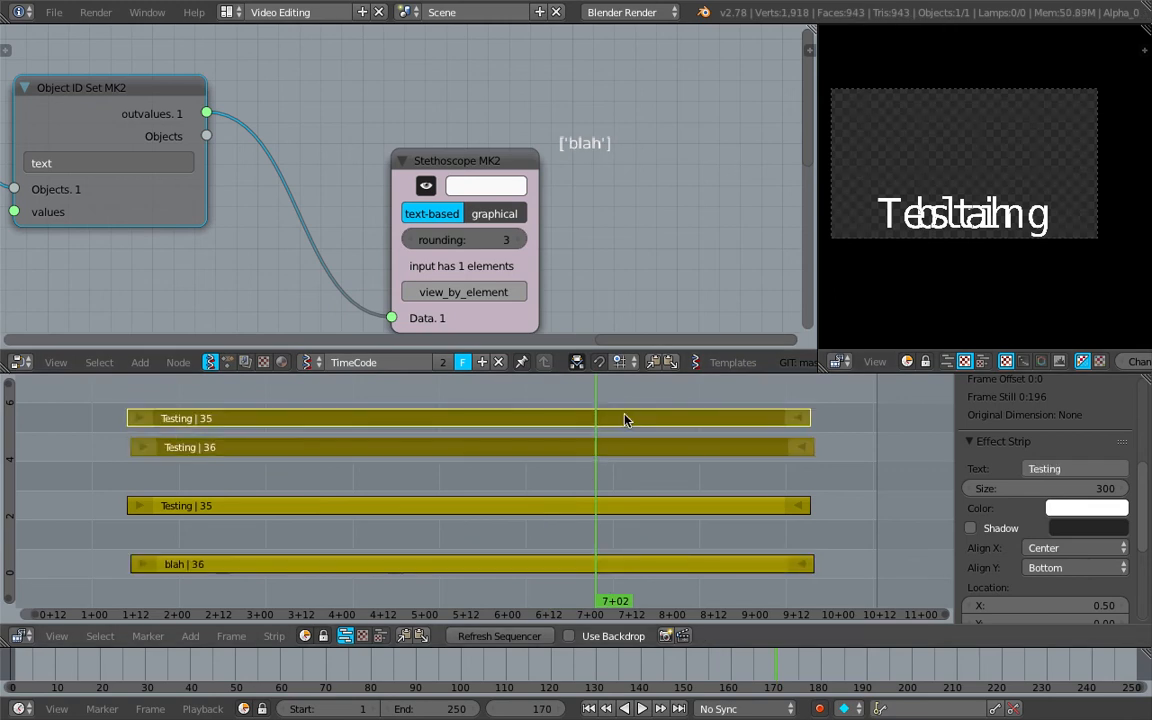
pyautogui.press('x')
pyautogui.click(625, 418)
pyautogui.rightClick(635, 501)
pyautogui.press('x')
pyautogui.click(635, 501)
pyautogui.scroll(3, 480, 140)
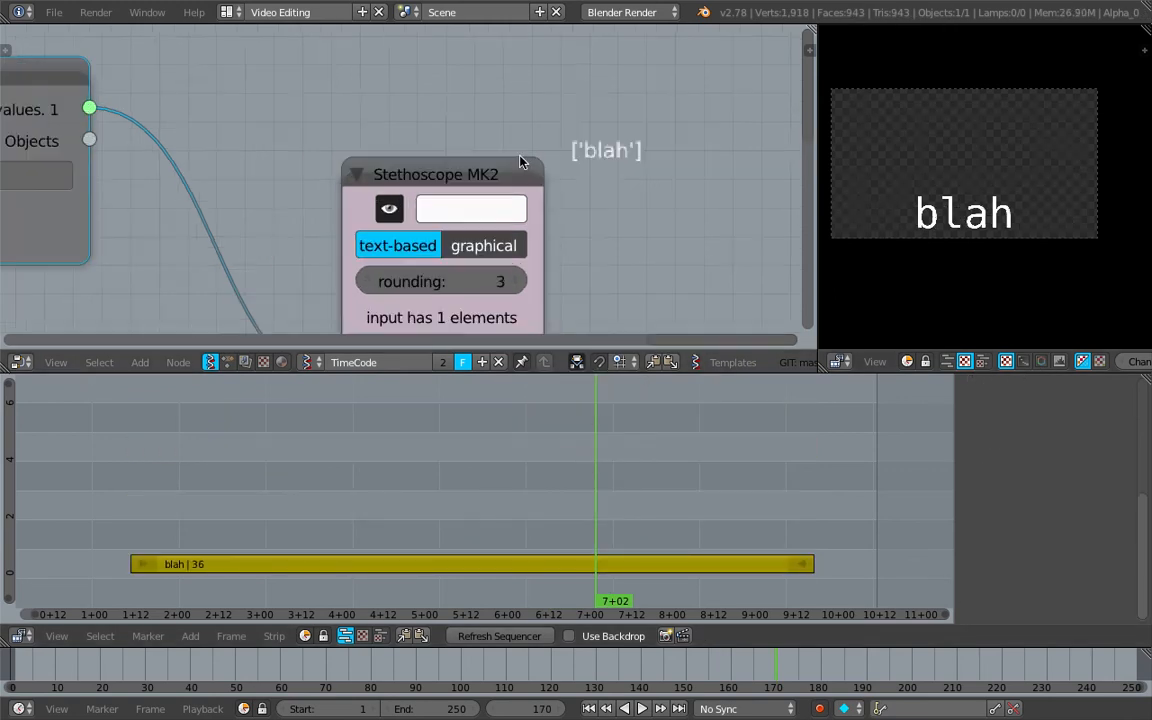
pyautogui.scroll(-4, 657, 163)
pyautogui.moveTo(630, 178); pyautogui.dragTo(641, 140, button='middle')
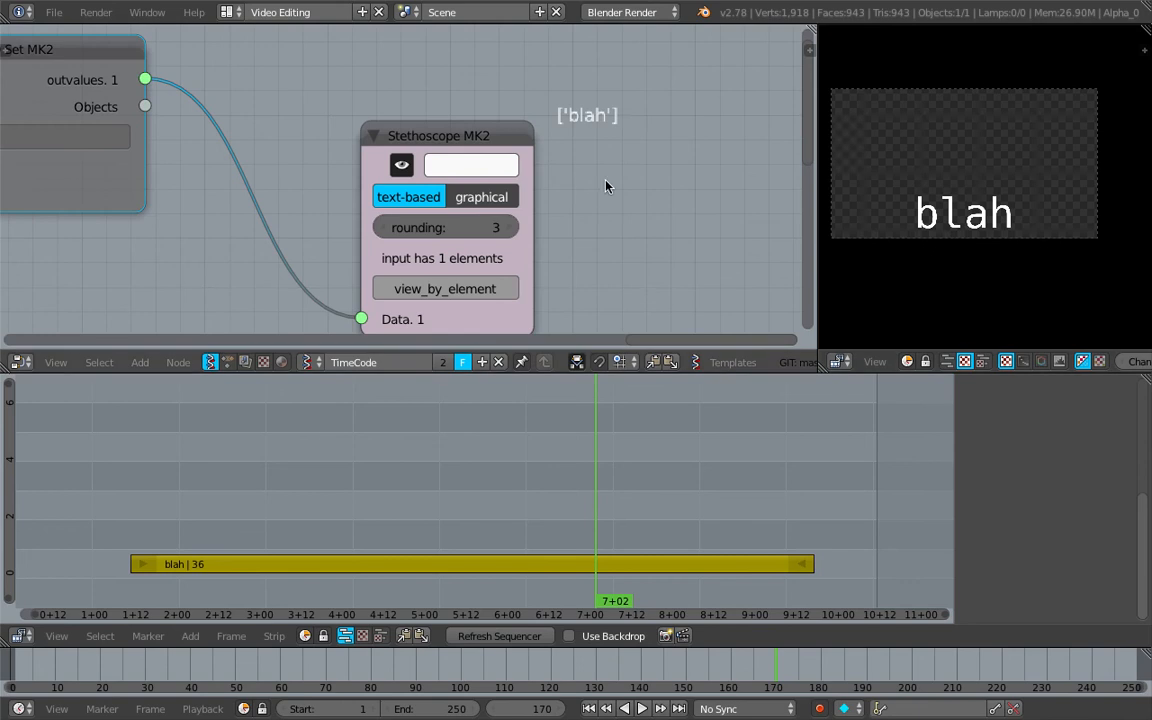
# Move the Stethoscope MK2 closer to the text node, and shift the whole Object ID chain upward as a group
pyautogui.moveTo(471, 179); pyautogui.dragTo(533, 182, button='middle')
pyautogui.scroll(-5, 533, 183)
pyautogui.moveTo(315, 214); pyautogui.dragTo(393, 183, button='middle')
pyautogui.moveTo(549, 126); pyautogui.dragTo(496, 117)
pyautogui.scroll(-4, 440, 130)
pyautogui.moveTo(374, 141); pyautogui.dragTo(616, 174, button='middle')
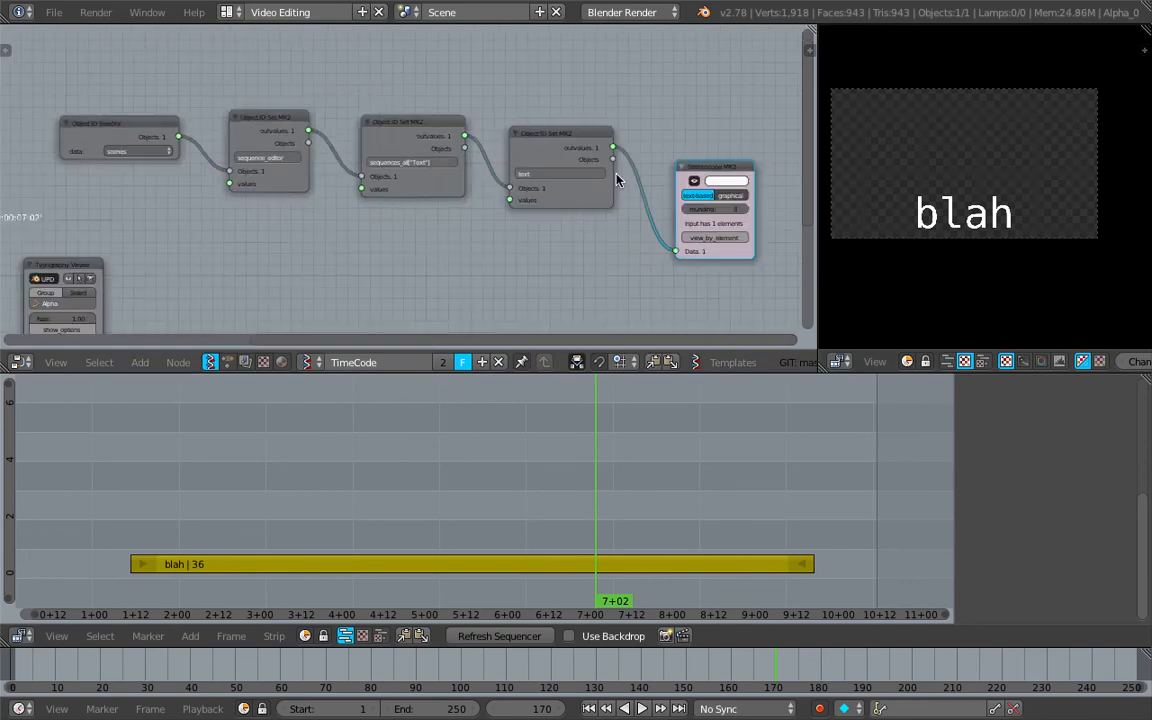
pyautogui.scroll(-5, 500, 142)
pyautogui.moveTo(288, 113); pyautogui.dragTo(648, 216)
pyautogui.moveTo(524, 182); pyautogui.dragTo(487, 125)
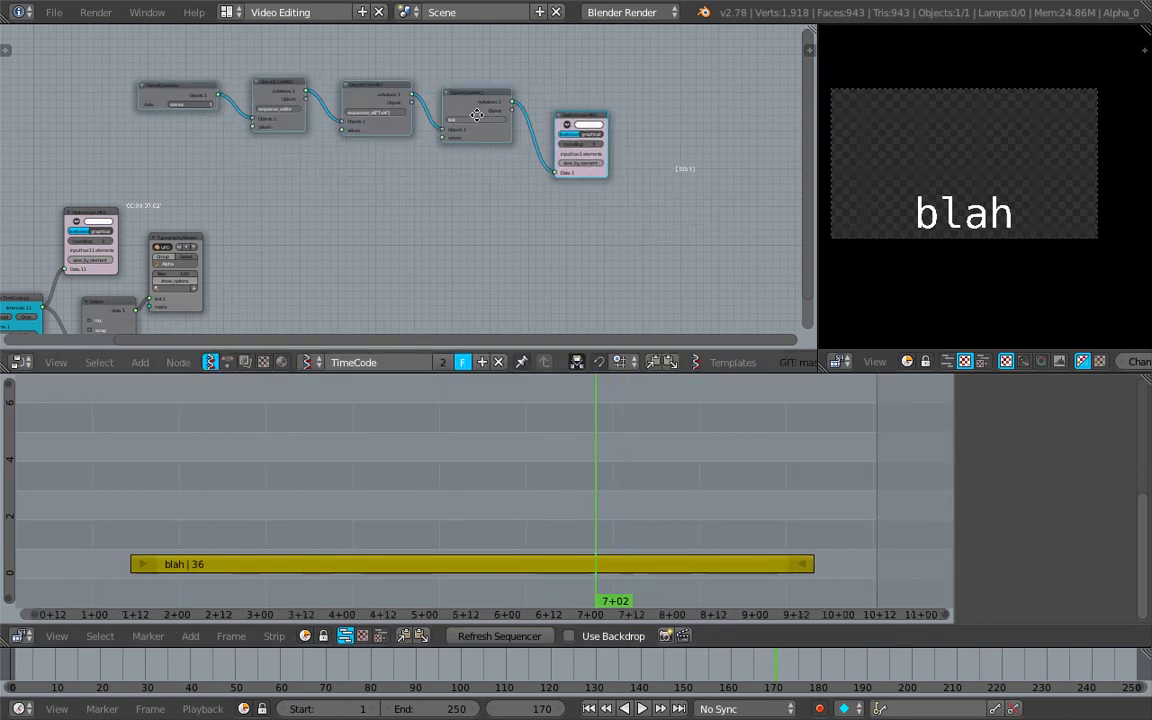
pyautogui.moveTo(477, 115); pyautogui.dragTo(370, 128, button='middle')
# Delete the Stethoscope MK2 node at the end of the Object ID chain and save over the existing blend file
pyautogui.scroll(3, 399, 149)
pyautogui.click(491, 109)
pyautogui.press('x')
pyautogui.moveTo(273, 185); pyautogui.dragTo(464, 199, button='middle')
pyautogui.hotkey('ctrl', 's')
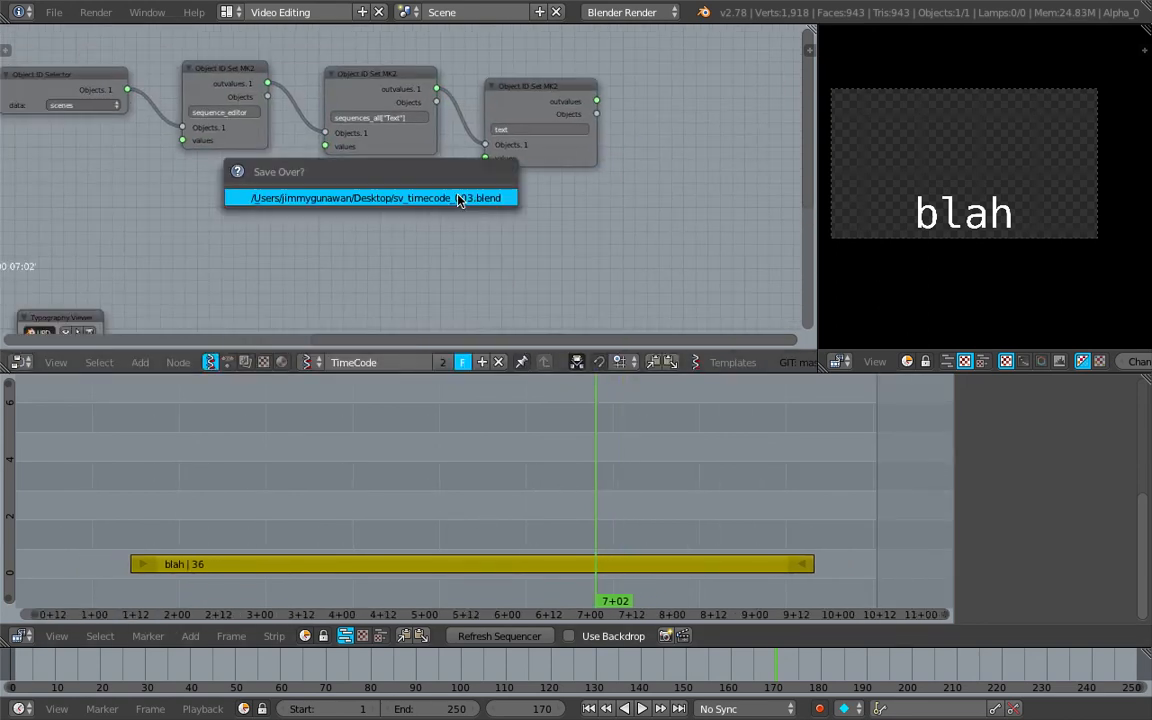
pyautogui.click(459, 200)
# Move the Typography Viewer node farther from the List Join node and save over the blend file
pyautogui.moveTo(280, 258); pyautogui.dragTo(340, 168, button='middle')
pyautogui.moveTo(161, 224); pyautogui.dragTo(261, 158)
pyautogui.moveTo(448, 122); pyautogui.dragTo(494, 113, button='middle')
pyautogui.hotkey('ctrl', 's')
pyautogui.click(494, 113)
pyautogui.moveTo(368, 159); pyautogui.dragTo(428, 135, button='middle')
pyautogui.moveTo(156, 299); pyautogui.dragTo(234, 217)
pyautogui.moveTo(334, 136); pyautogui.dragTo(507, 136)
pyautogui.hotkey('ctrl', 's')
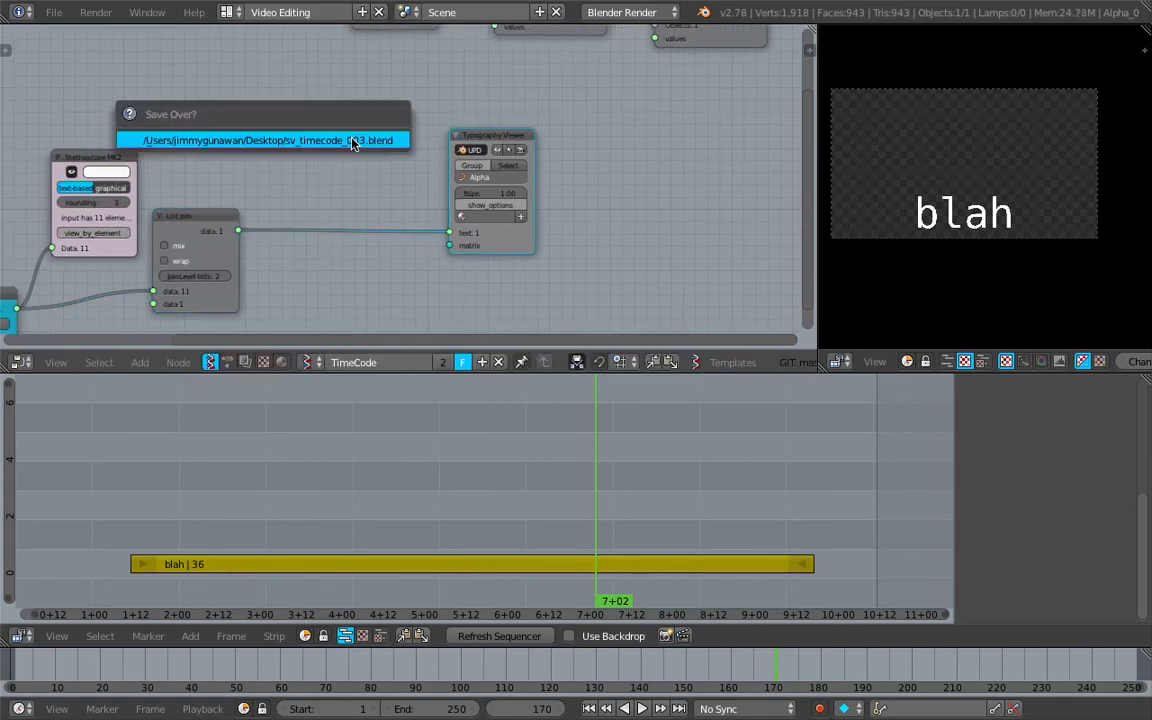
pyautogui.click(352, 141)
# Connect the List Join data output to the text node's values input and scrub the sequencer to test the Text strip
pyautogui.moveTo(283, 202); pyautogui.dragTo(188, 280, button='middle')
pyautogui.moveTo(146, 313); pyautogui.dragTo(558, 117)
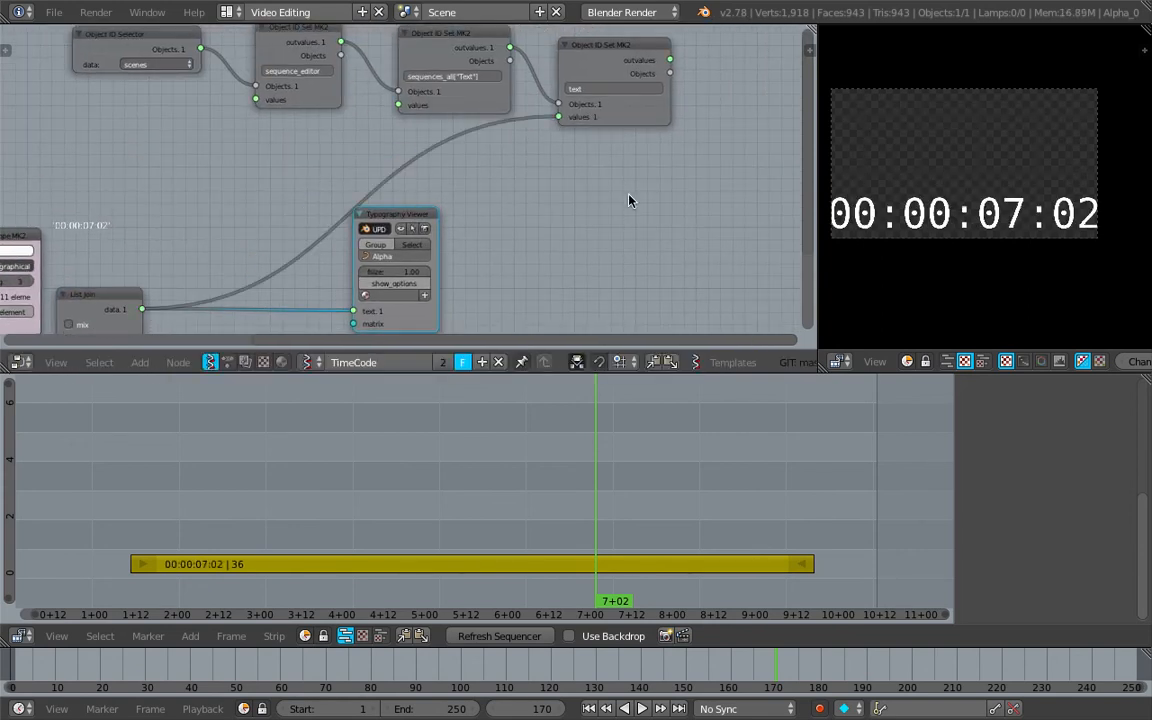
pyautogui.moveTo(597, 270); pyautogui.dragTo(494, 316, button='middle')
pyautogui.moveTo(480, 505); pyautogui.dragTo(576, 485)
pyautogui.scroll(-3, 590, 486)
pyautogui.moveTo(659, 490); pyautogui.dragTo(640, 487, button='middle')
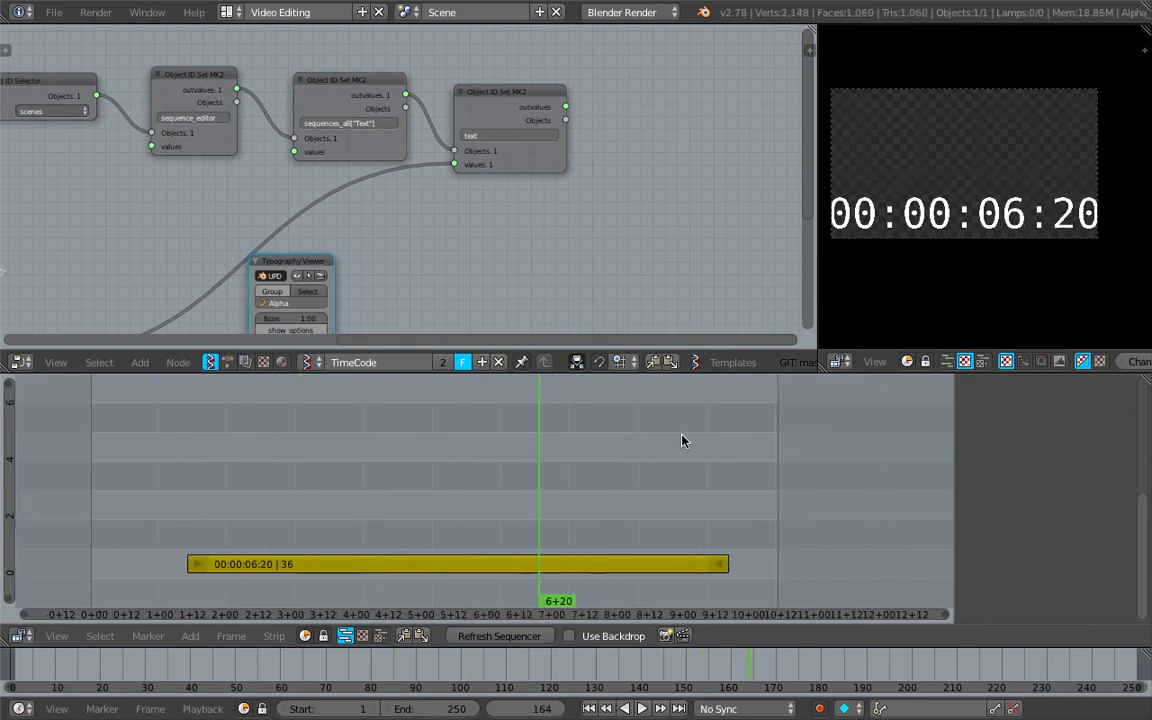
pyautogui.scroll(-2, 677, 450)
pyautogui.moveTo(503, 456); pyautogui.dragTo(453, 433)
# Save over the blend file and move the sequencer playhead to 6+08
pyautogui.hotkey('ctrl', 's')
pyautogui.click(305, 419)
pyautogui.hotkey('ctrl', 's')
pyautogui.click(455, 430)
pyautogui.scroll(4, 510, 240)
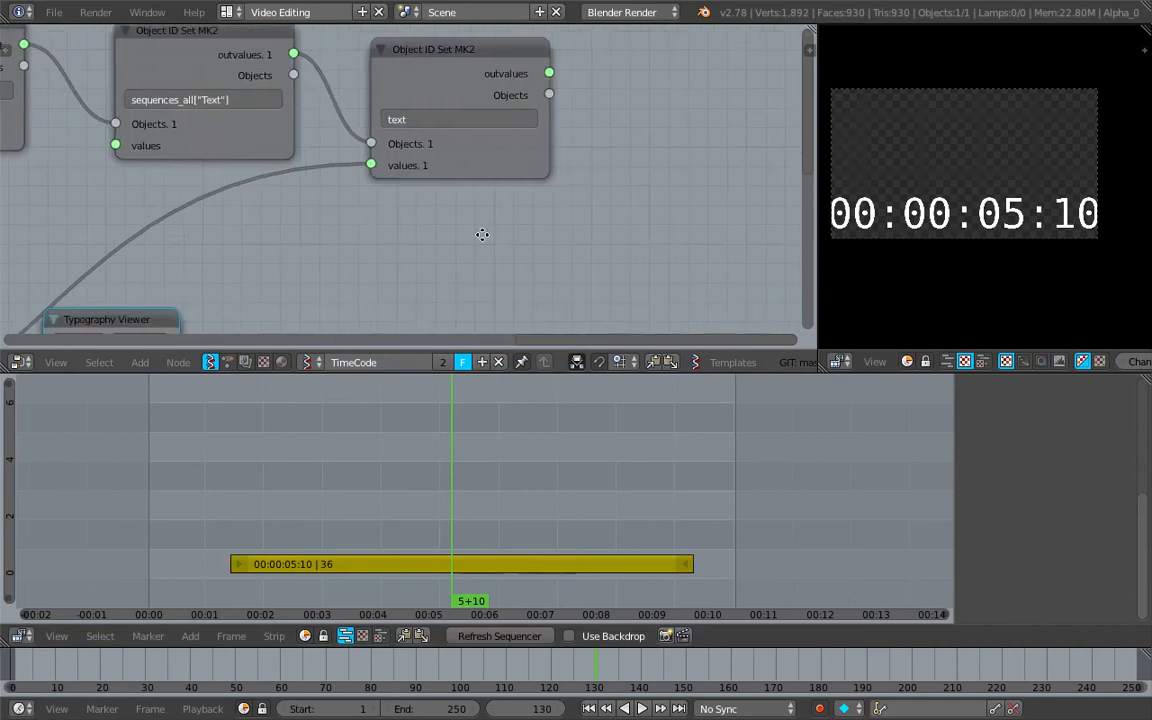
pyautogui.click(503, 442)
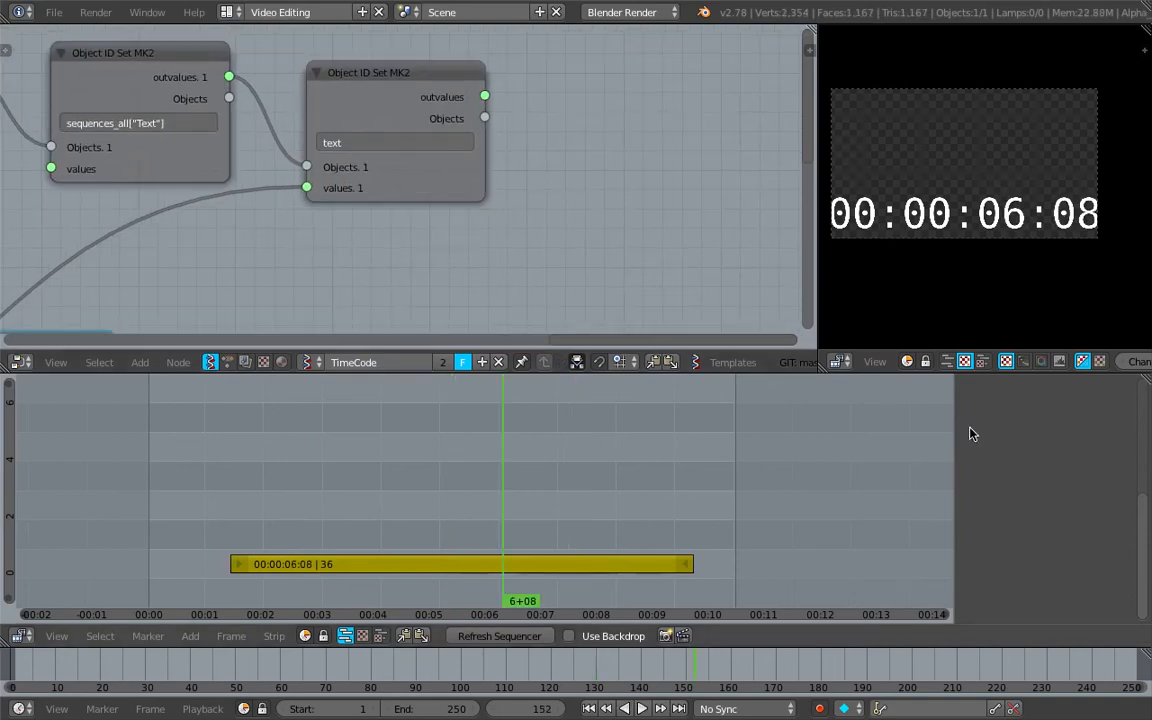
# Select the timecode Text strip and enable its Shadow option
pyautogui.moveTo(1143, 542)
pyautogui.mouseDown()
pyautogui.moveTo(1143, 398)
pyautogui.moveTo(1143, 562)
pyautogui.moveTo(1147, 522)
pyautogui.mouseUp()
pyautogui.click(590, 565)
pyautogui.click(1007, 527)
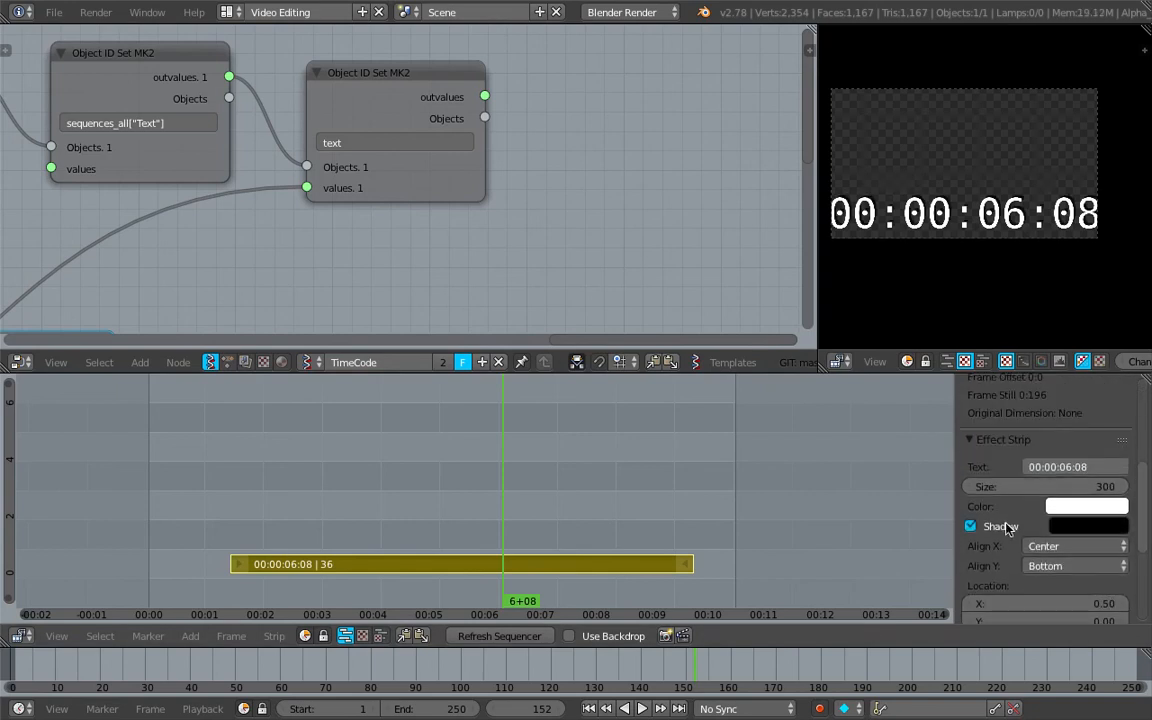
# Scrub the sequencer to 6+19 and enlarge the preview area beside the node editor
pyautogui.moveTo(625, 505); pyautogui.dragTo(529, 490)
pyautogui.scroll(7, 940, 232)
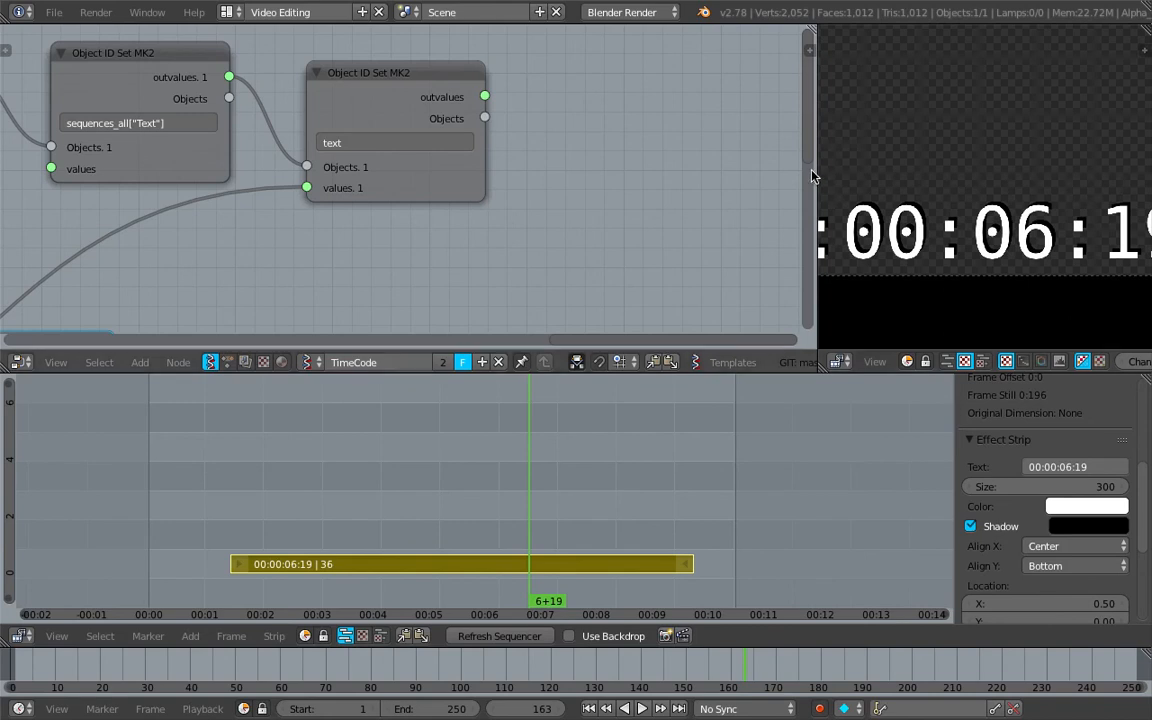
pyautogui.moveTo(802, 172); pyautogui.dragTo(694, 172)
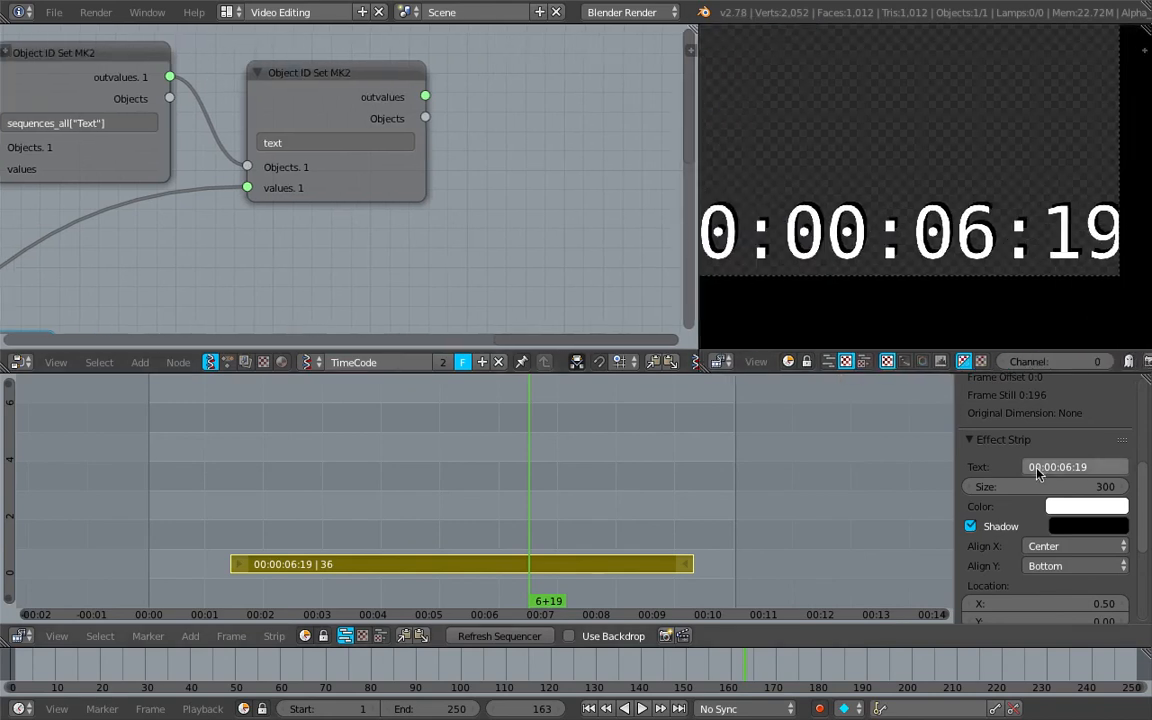
# Disable the Text strip's Shadow option and reduce its size to 83
pyautogui.scroll(-1, 995, 500)
pyautogui.click(971, 490)
pyautogui.moveTo(1065, 455); pyautogui.dragTo(1027, 461)
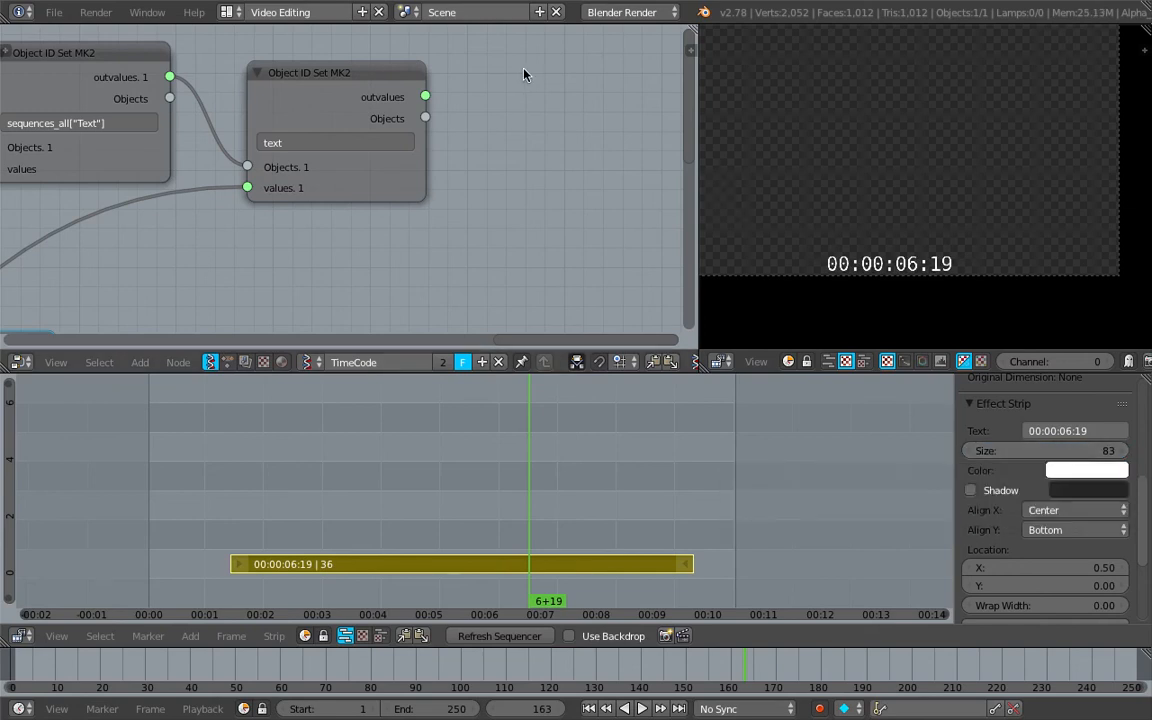
# Duplicate the text node, link the original's Objects output to the copy's Objects input, and set the copy's property path to font_size
pyautogui.scroll(-1, 483, 163)
pyautogui.click(391, 95)
pyautogui.hotkey('shift', 'd')
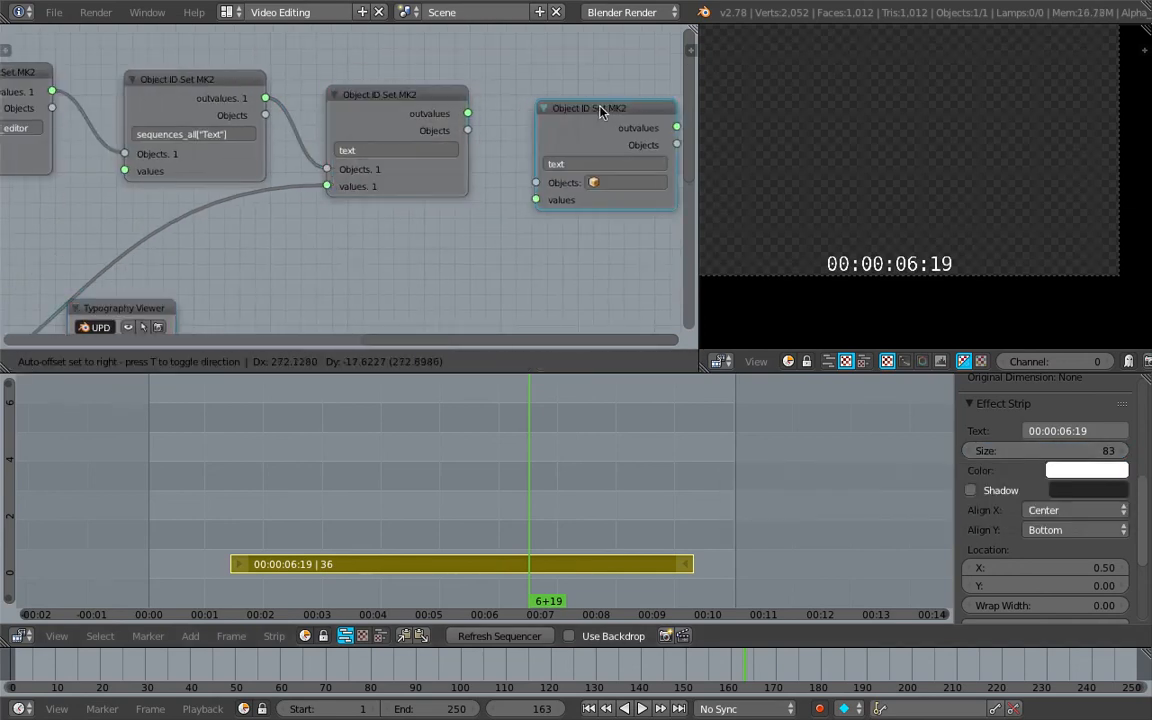
pyautogui.click(592, 106)
pyautogui.moveTo(441, 128); pyautogui.dragTo(510, 180)
pyautogui.keyDown('ctrl'); pyautogui.hscroll(2, 530, 170); pyautogui.keyUp('ctrl')
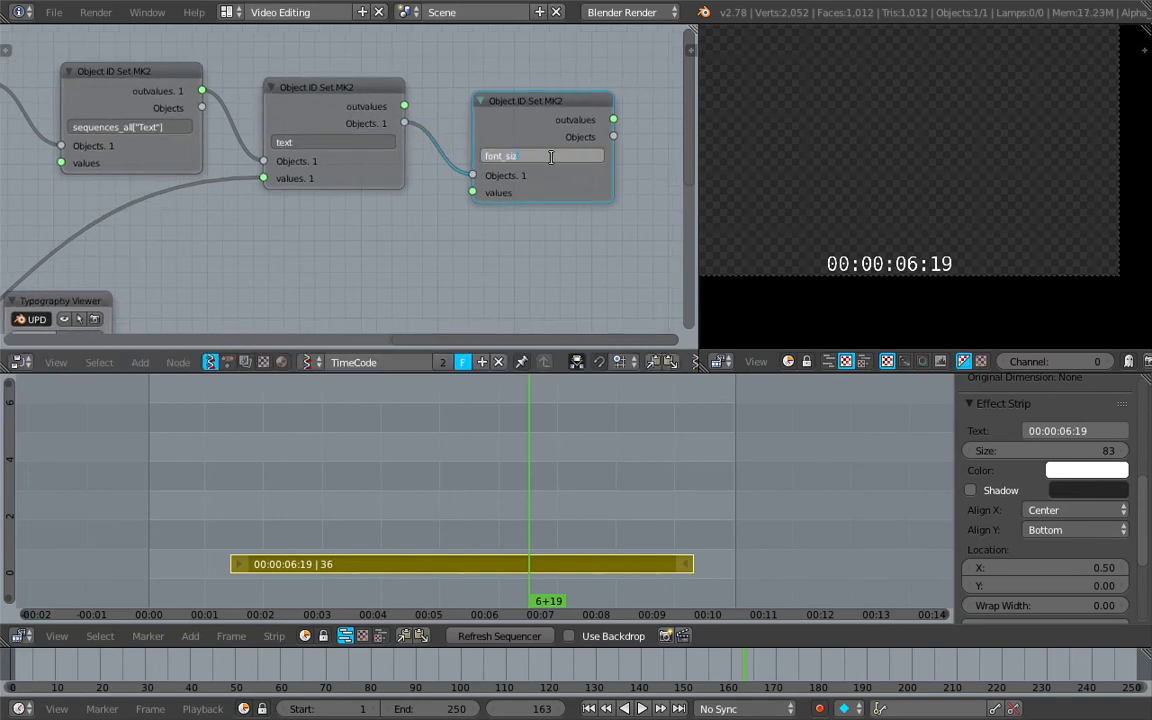
# Add a Float node with value 100 and connect it to the font_size node's values input
pyautogui.hotkey('shift', 'a')
pyautogui.click(419, 224)
pyautogui.write('float')
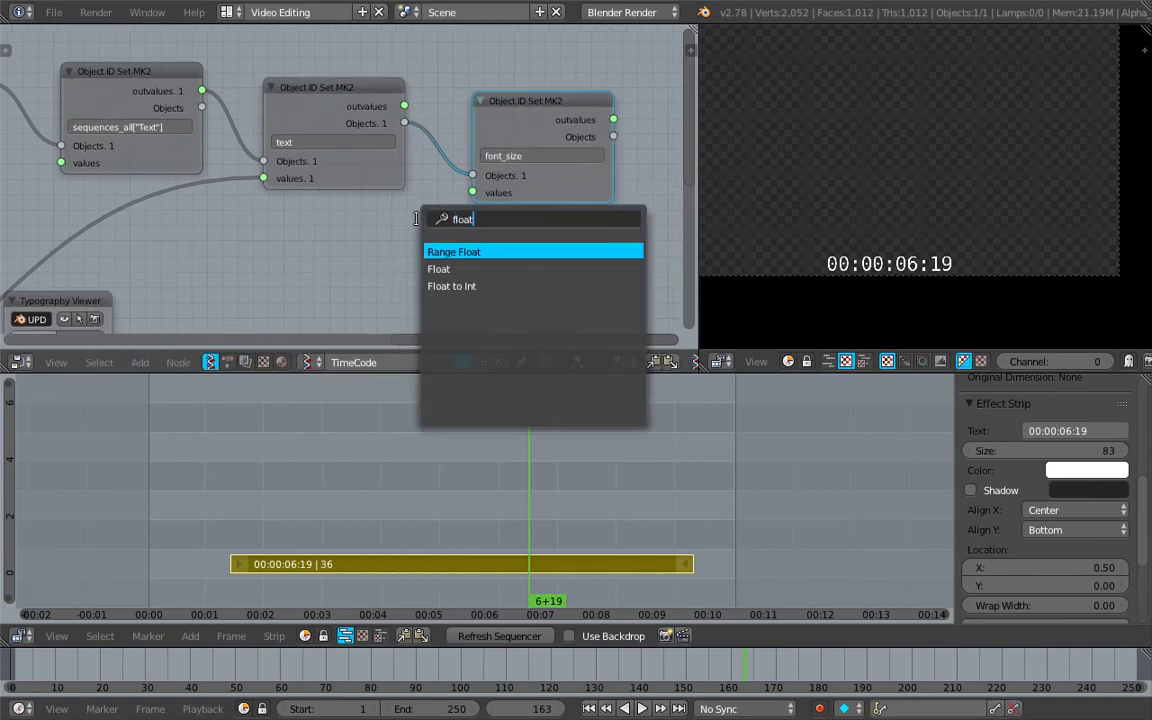
pyautogui.press('Return')
pyautogui.click(318, 240)
pyautogui.click(314, 250)
pyautogui.write('100')
pyautogui.press('Return')
pyautogui.moveTo(465, 197); pyautogui.dragTo(469, 194)
pyautogui.moveTo(386, 244); pyautogui.dragTo(203, 253, button='middle')
# Adjust the Float node feeding the font_size node to 183.22
pyautogui.moveTo(126, 262); pyautogui.dragTo(290, 262)
pyautogui.scroll(-2, 218, 138)
pyautogui.moveTo(206, 134); pyautogui.dragTo(371, 137, button='middle')
pyautogui.moveTo(297, 249); pyautogui.dragTo(307, 249)
pyautogui.moveTo(245, 169); pyautogui.dragTo(378, 168, button='middle')
pyautogui.moveTo(306, 164); pyautogui.dragTo(288, 164, button='middle')
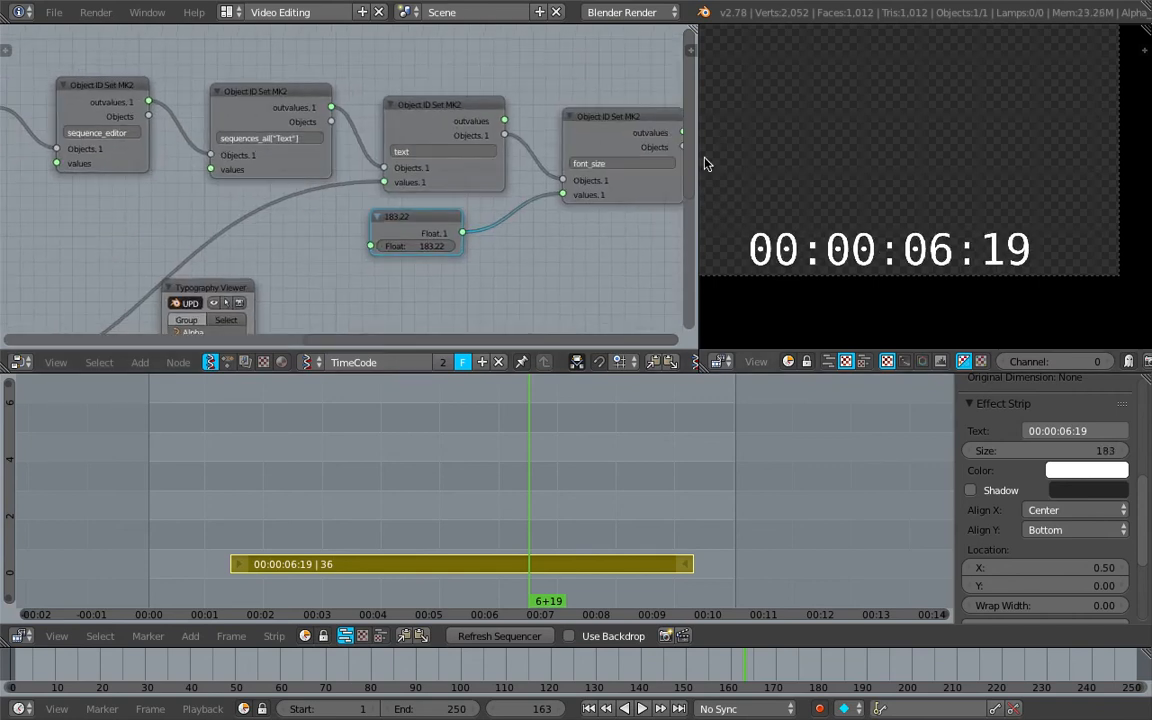
# Widen the node editor by shrinking the sequencer preview area
pyautogui.moveTo(705, 160); pyautogui.dragTo(848, 160)
pyautogui.moveTo(262, 153); pyautogui.dragTo(373, 152, button='middle')
pyautogui.scroll(-1, 364, 150)
pyautogui.scroll(2, 364, 150)
# Move the sequence_editor, sequences_all["Text"] and text nodes closer together along the Object ID chain
pyautogui.moveTo(215, 128); pyautogui.dragTo(216, 108)
pyautogui.moveTo(364, 125); pyautogui.dragTo(346, 115)
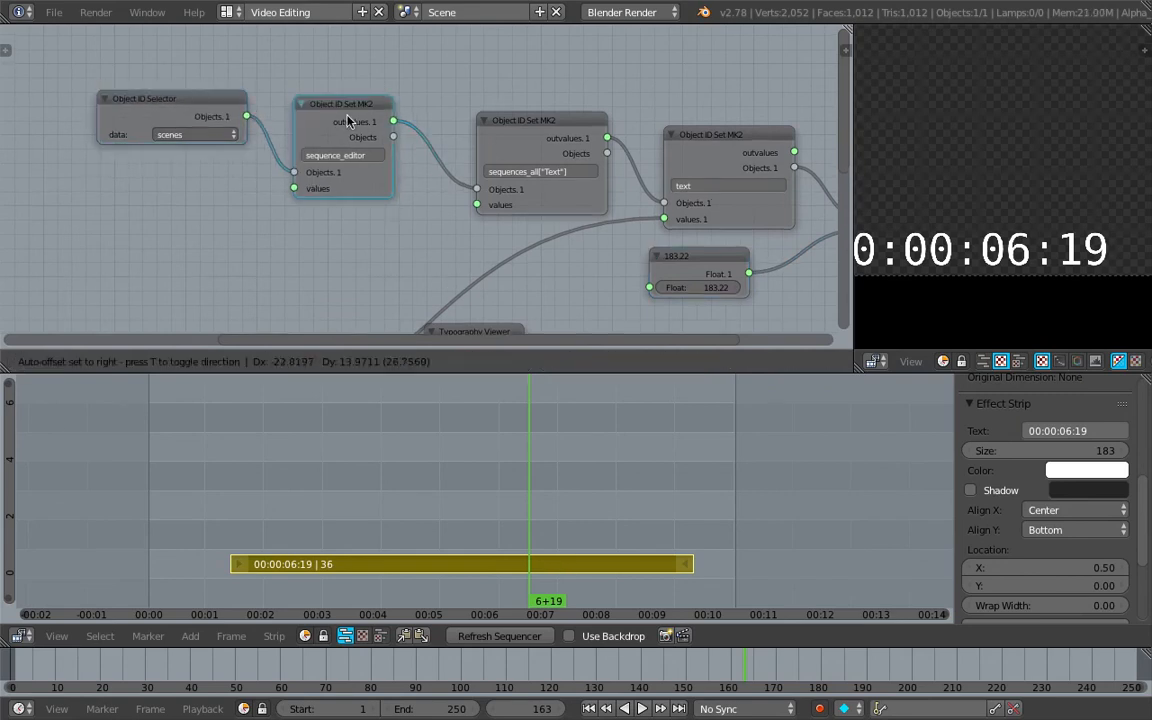
pyautogui.moveTo(554, 132); pyautogui.dragTo(503, 117)
pyautogui.moveTo(647, 133); pyautogui.dragTo(552, 134, button='middle')
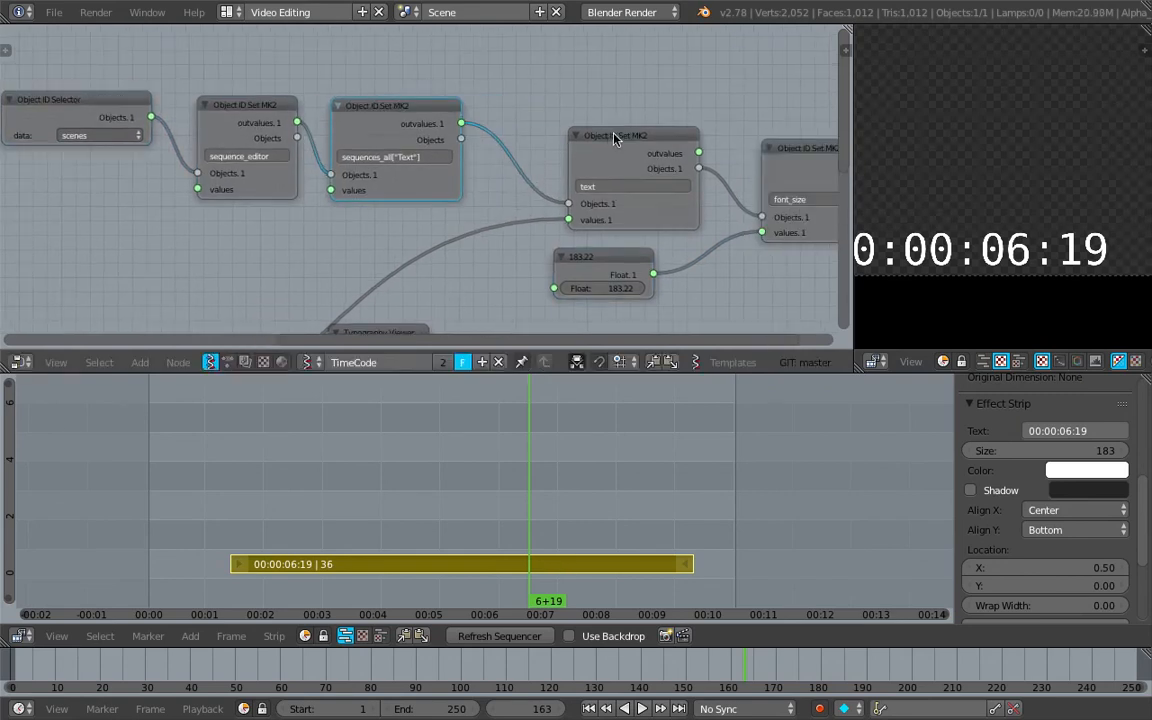
pyautogui.moveTo(614, 139); pyautogui.dragTo(553, 129)
pyautogui.scroll(-1, 540, 131)
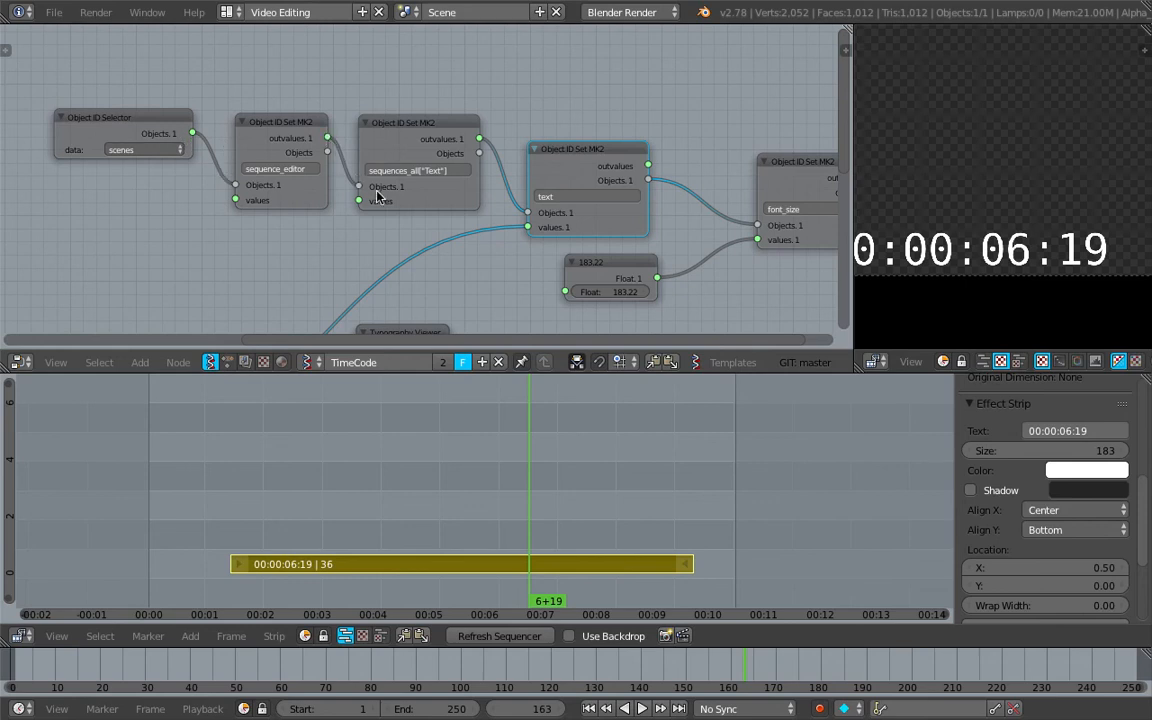
# Nudge the text node and the sequences_all["Text"] node slightly upward in the Object ID chain
pyautogui.moveTo(601, 167); pyautogui.dragTo(413, 178, button='middle')
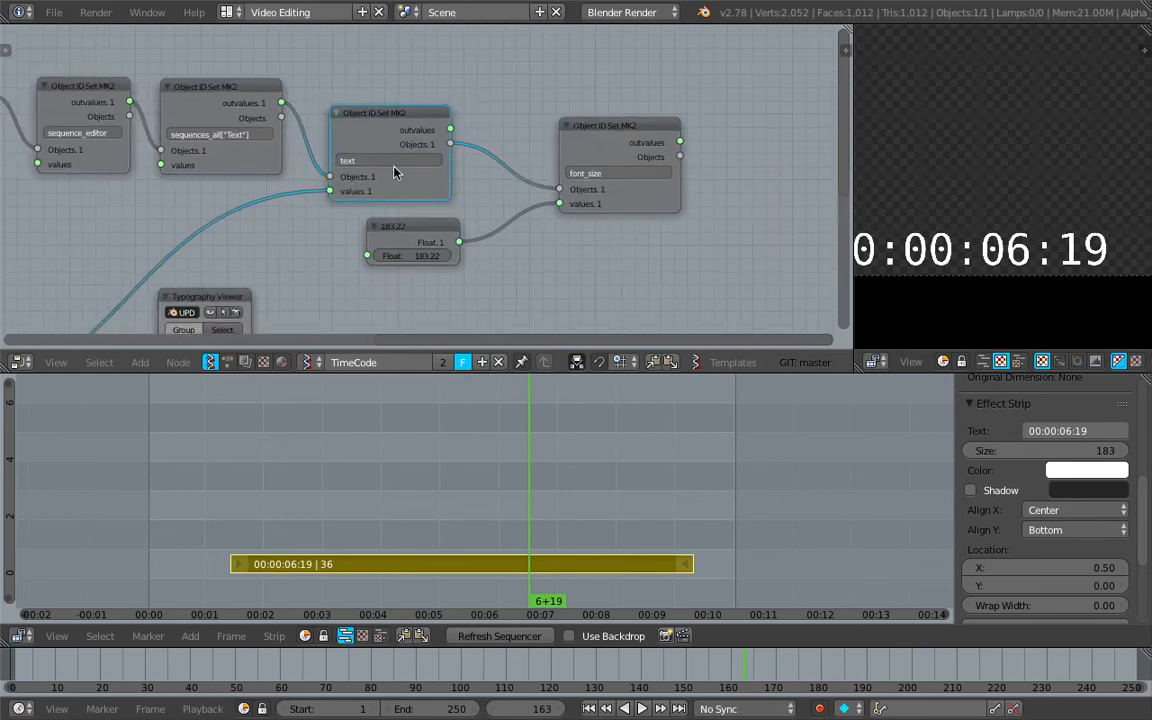
pyautogui.moveTo(404, 113); pyautogui.dragTo(407, 104)
pyautogui.moveTo(217, 94); pyautogui.dragTo(219, 80)
pyautogui.scroll(3, 254, 131)
pyautogui.moveTo(254, 132); pyautogui.dragTo(372, 140, button='middle')
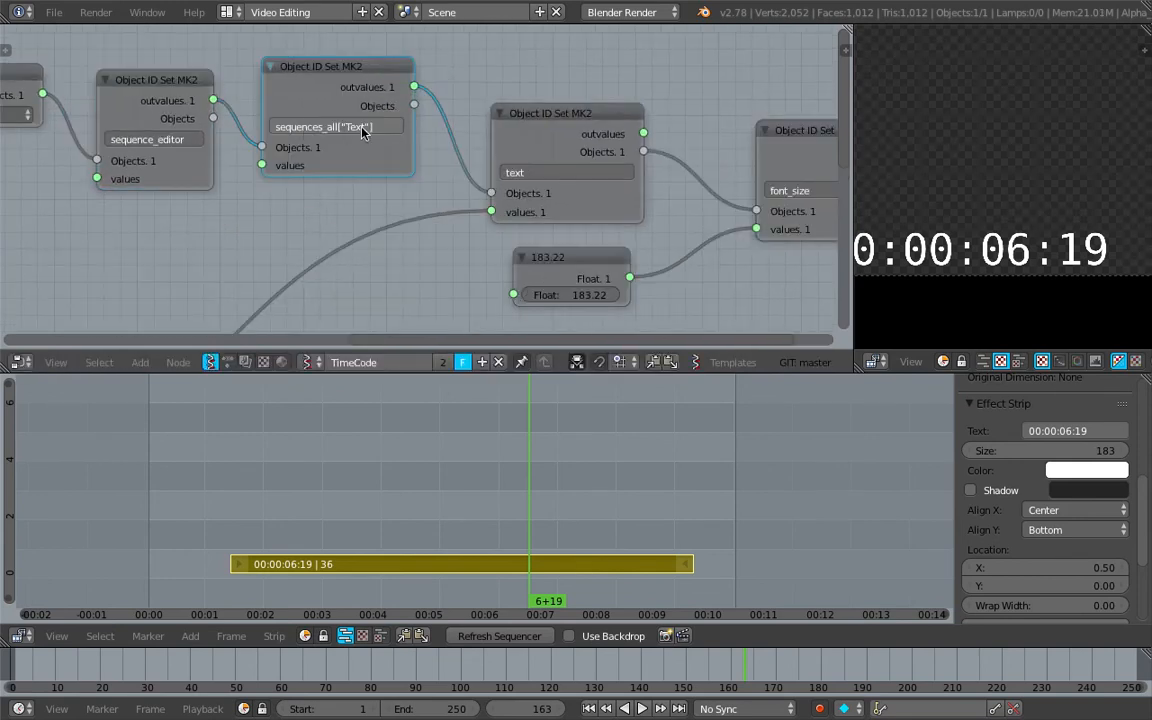
# Lower the text node slightly and move the font_size node closer to it
pyautogui.moveTo(503, 131); pyautogui.dragTo(354, 110, button='middle')
pyautogui.moveTo(408, 94)
pyautogui.mouseDown()
pyautogui.moveTo(408, 114)
pyautogui.moveTo(408, 100)
pyautogui.mouseUp()
pyautogui.moveTo(685, 107); pyautogui.dragTo(667, 116)
pyautogui.scroll(-1, 667, 120)
pyautogui.moveTo(589, 105); pyautogui.dragTo(491, 86, button='middle')
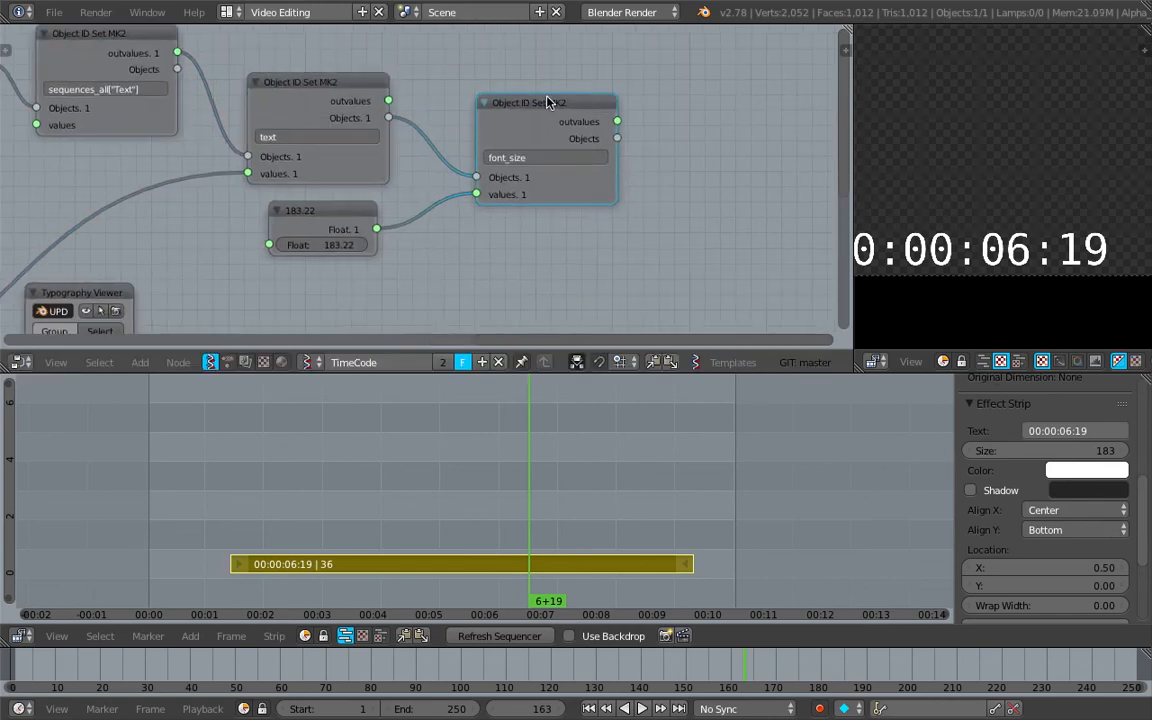
# Change the Text strip's color to light pink
pyautogui.click(1089, 474)
pyautogui.moveTo(1030, 314); pyautogui.dragTo(1047, 296)
pyautogui.moveTo(685, 185); pyautogui.dragTo(589, 208, button='middle')
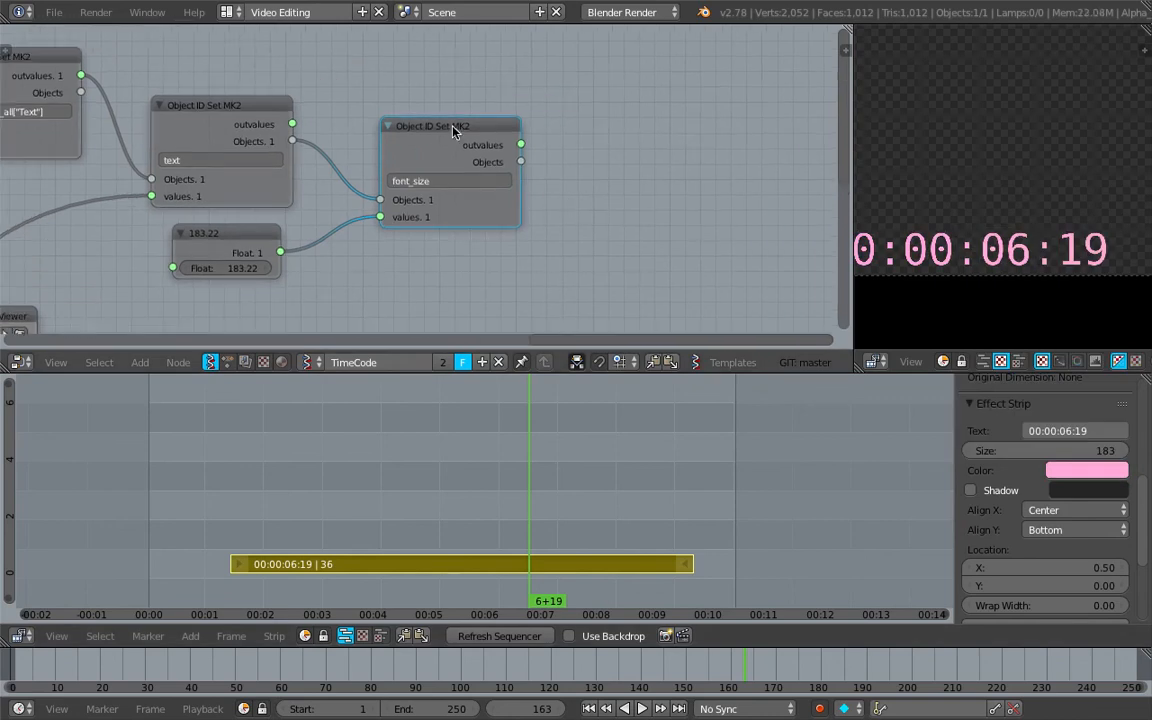
# Duplicate the font_size node, link its Objects input to the font_size node's Objects output and set its property to color
pyautogui.hotkey('shift', 'd')
pyautogui.click(685, 167)
pyautogui.moveTo(521, 162); pyautogui.dragTo(612, 236)
pyautogui.click(690, 220)
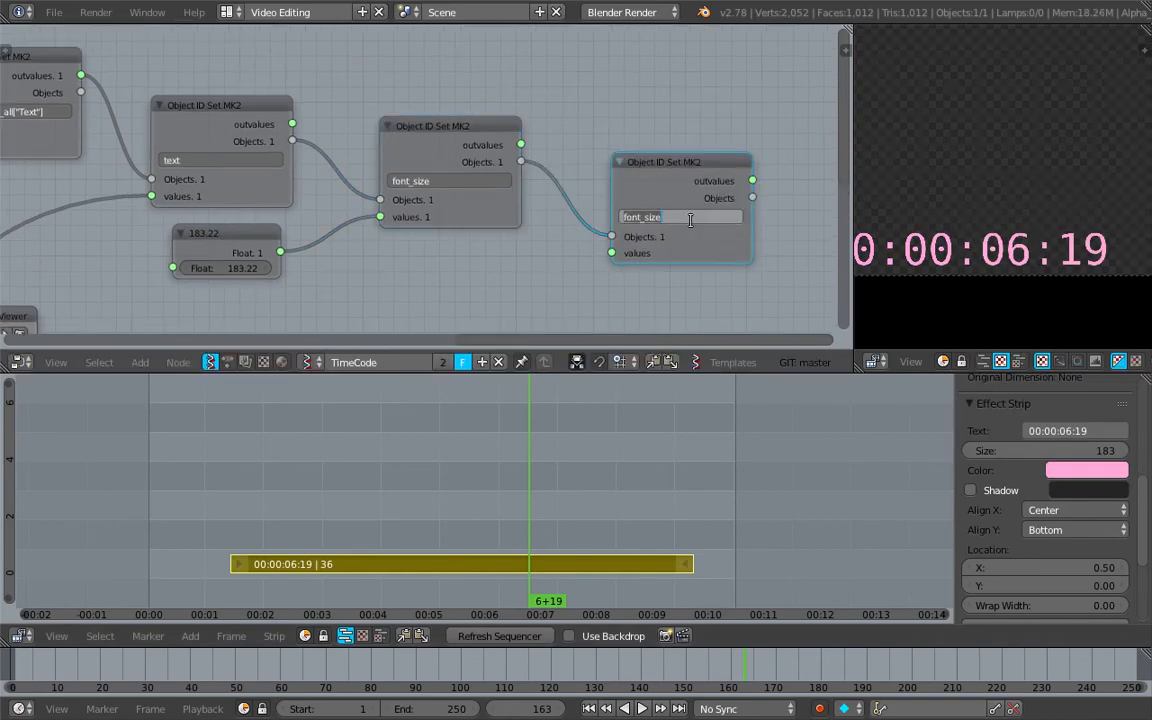
pyautogui.press('Return')
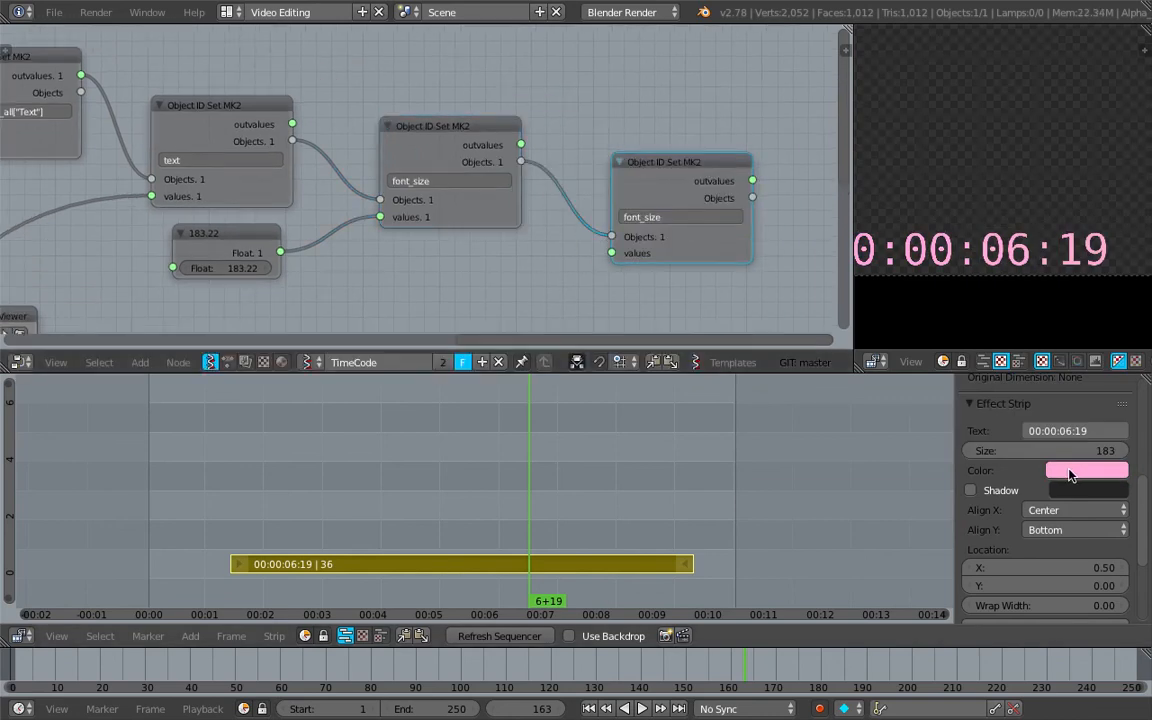
pyautogui.click(691, 217)
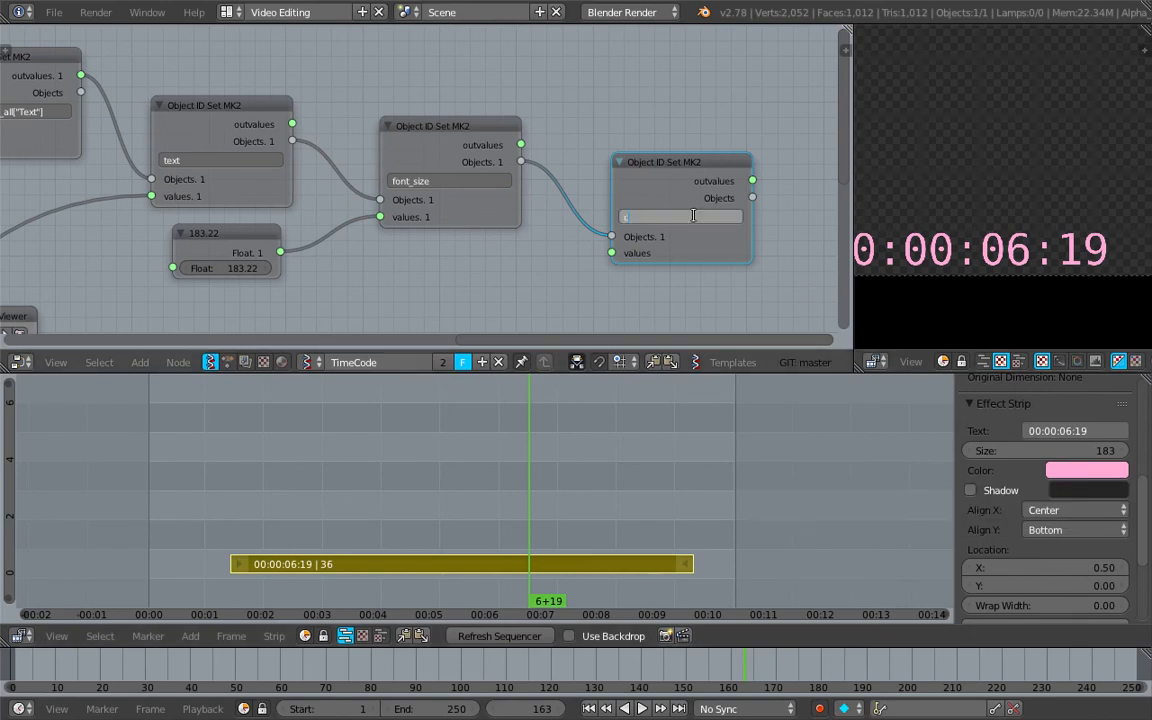
pyautogui.press('Return')
pyautogui.hotkey('ctrl', 's')
pyautogui.click(697, 218)
pyautogui.moveTo(480, 265); pyautogui.dragTo(469, 223, button='middle')
# Add a Color in node in HSV mode below the font_size node and link its Colors output to the color node's values
pyautogui.hotkey('shift', 'a')
pyautogui.click(469, 223)
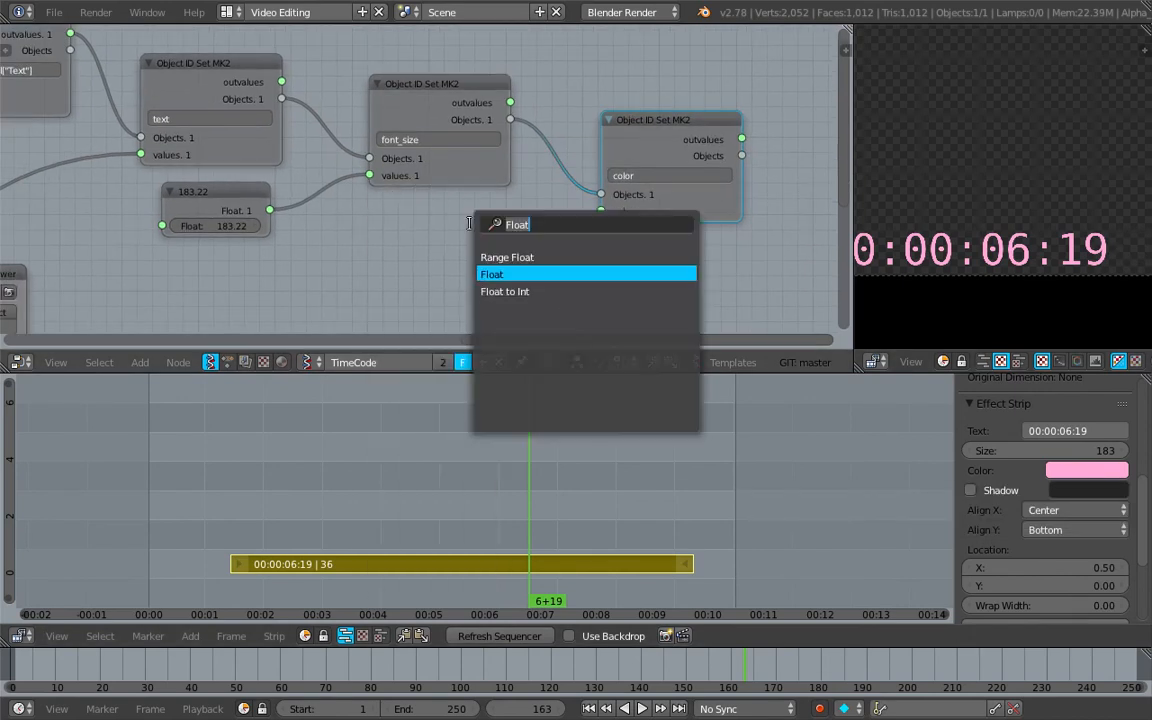
pyautogui.write('color i')
pyautogui.press('Return')
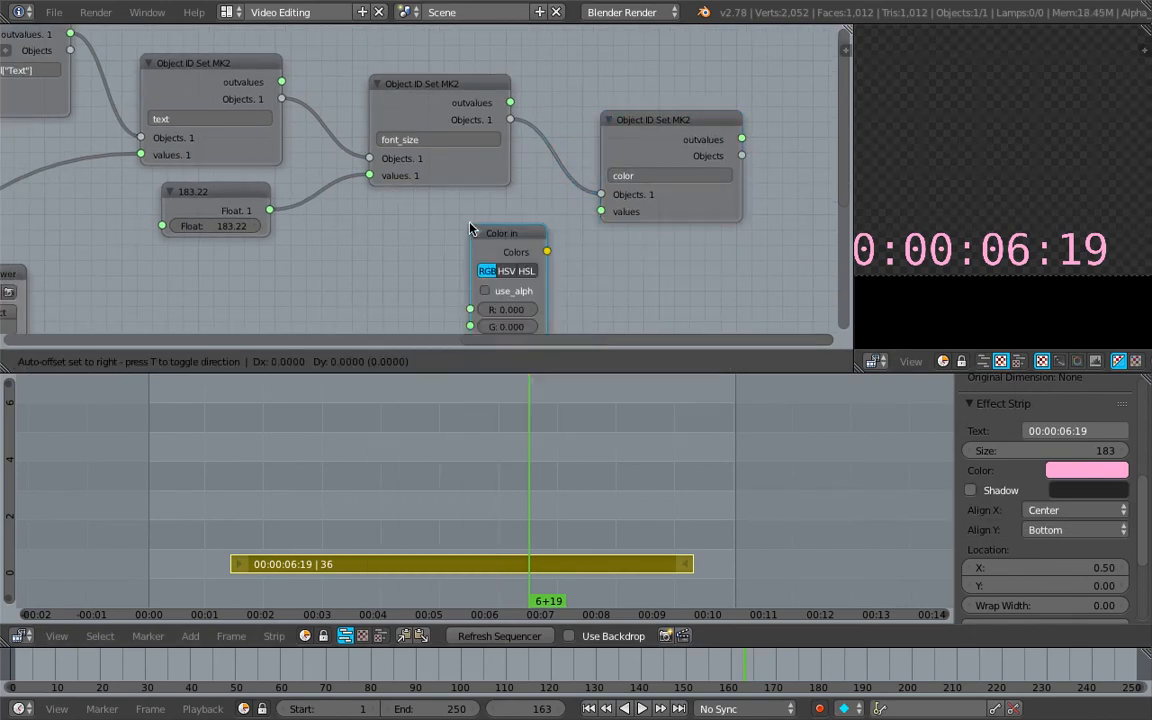
pyautogui.moveTo(457, 245); pyautogui.dragTo(357, 243)
pyautogui.moveTo(375, 255); pyautogui.dragTo(401, 171, button='middle')
pyautogui.moveTo(430, 204); pyautogui.dragTo(540, 238)
pyautogui.moveTo(555, 146); pyautogui.dragTo(626, 127)
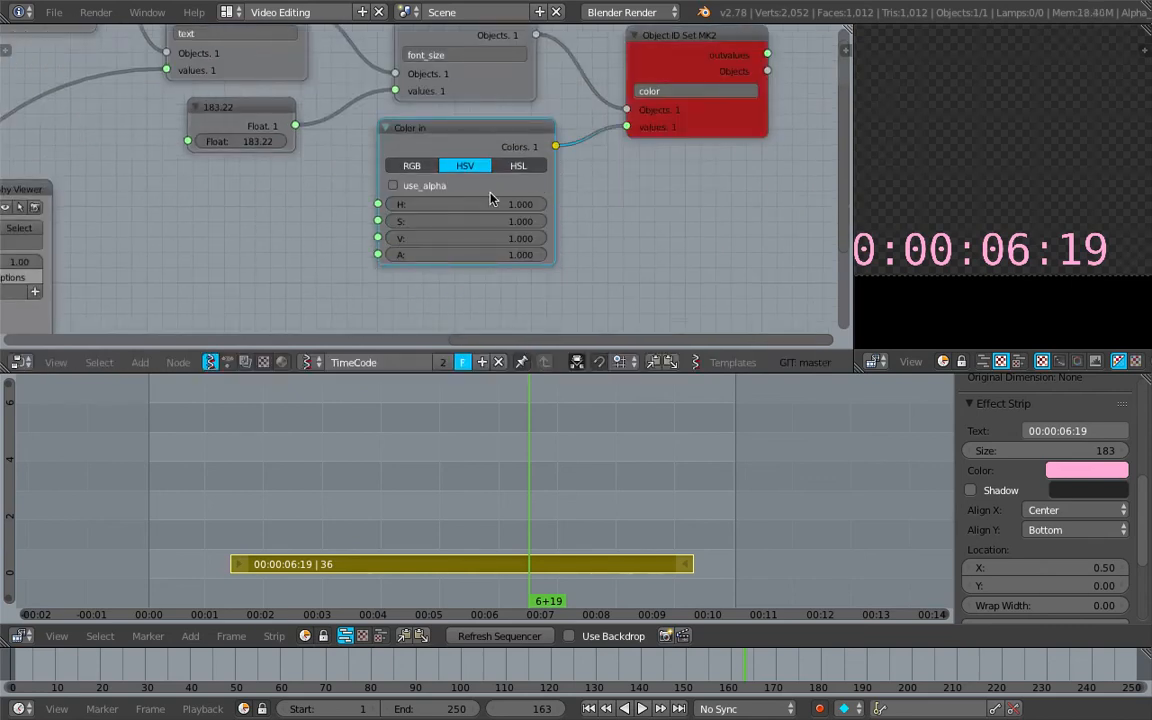
# Enable use_alpha on the Color in node and set its hue to 0.150
pyautogui.moveTo(483, 201); pyautogui.dragTo(480, 202)
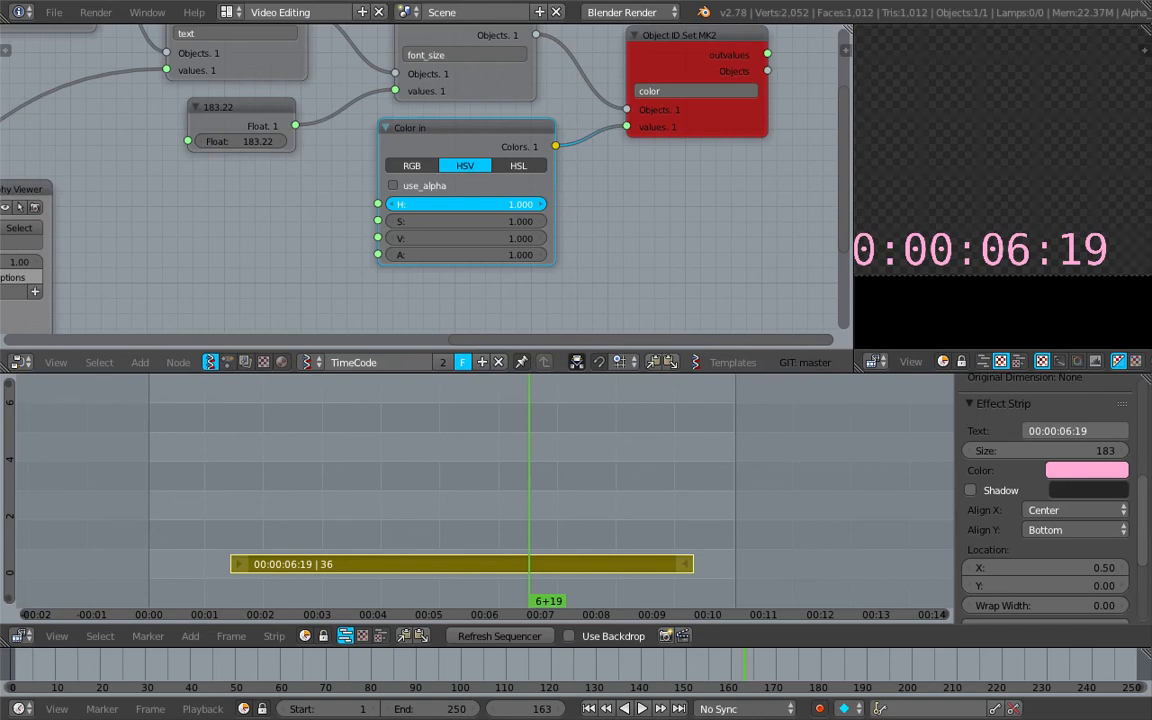
pyautogui.moveTo(480, 202); pyautogui.dragTo(420, 174)
pyautogui.click(437, 185)
pyautogui.moveTo(591, 193); pyautogui.dragTo(583, 218, button='middle')
pyautogui.moveTo(480, 220)
pyautogui.mouseDown()
pyautogui.moveTo(560, 220)
pyautogui.moveTo(478, 220)
pyautogui.moveTo(506, 220)
pyautogui.moveTo(493, 220)
pyautogui.mouseUp()
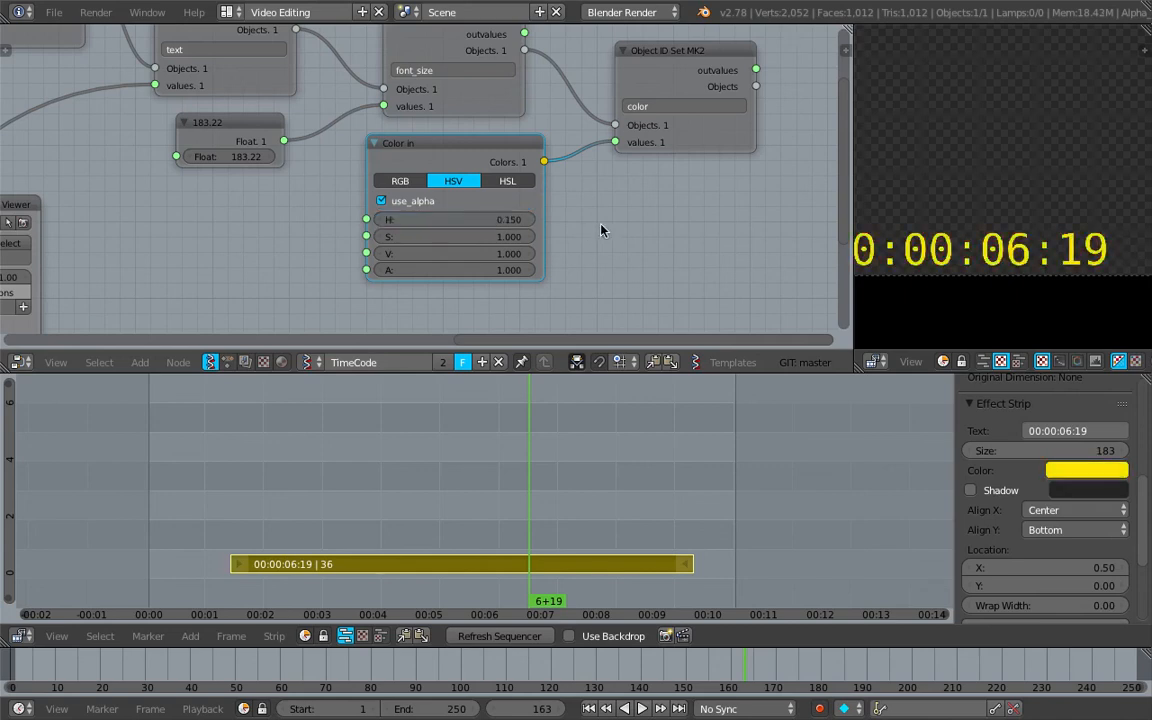
# Set the Color in node's hue to 0.660 and scrub the sequencer to frame 143
pyautogui.moveTo(601, 226); pyautogui.dragTo(530, 233, button='middle')
pyautogui.hotkey('ctrl', 's')
pyautogui.click(515, 234)
pyautogui.moveTo(430, 227); pyautogui.dragTo(462, 227)
pyautogui.moveTo(484, 464)
pyautogui.mouseDown()
pyautogui.moveTo(460, 468)
pyautogui.moveTo(481, 450)
pyautogui.mouseUp()
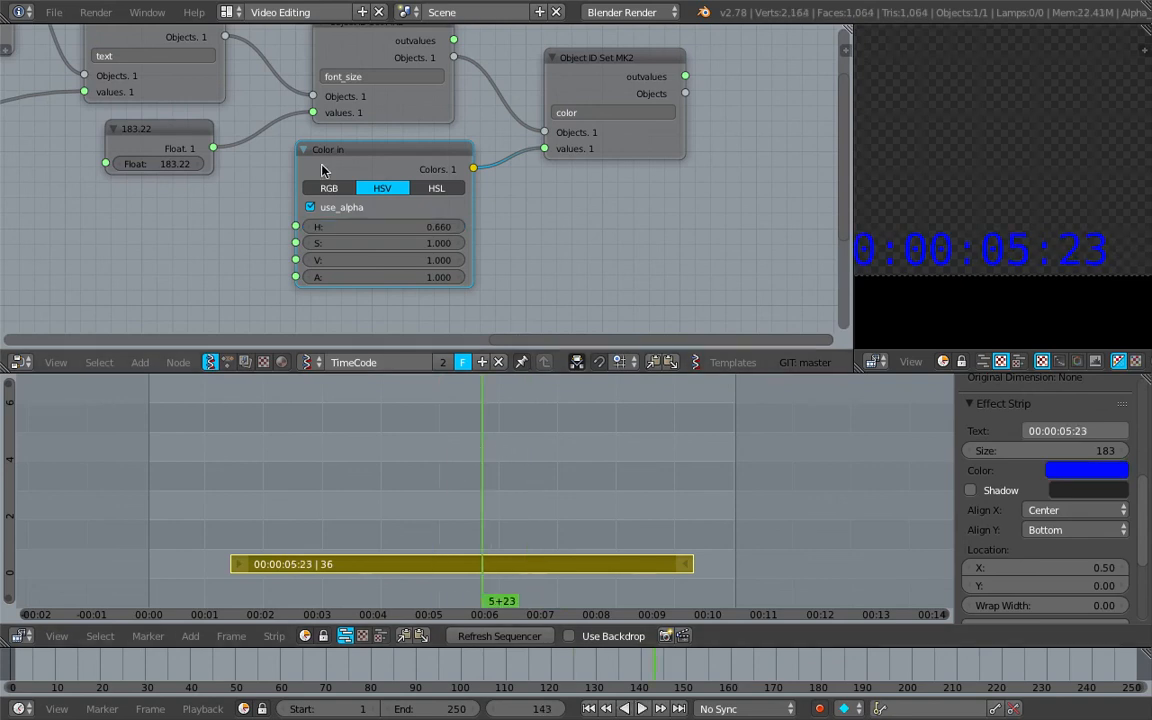
# Add a Frame info node between the Typography Viewer and Color in nodes
pyautogui.scroll(-1, 160, 245)
pyautogui.moveTo(155, 244); pyautogui.dragTo(290, 227, button='middle')
pyautogui.hotkey('ctrl', 's')
pyautogui.click(296, 226)
pyautogui.moveTo(532, 143); pyautogui.dragTo(563, 147)
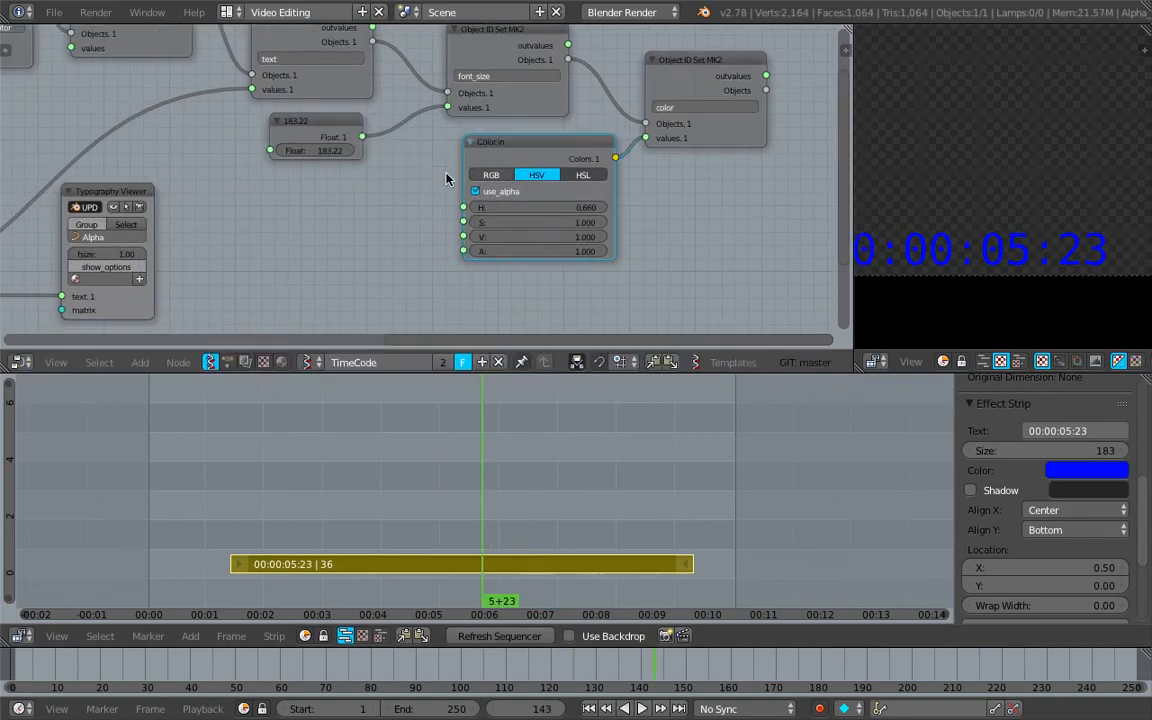
pyautogui.hotkey('shift', 'a')
pyautogui.click(338, 202)
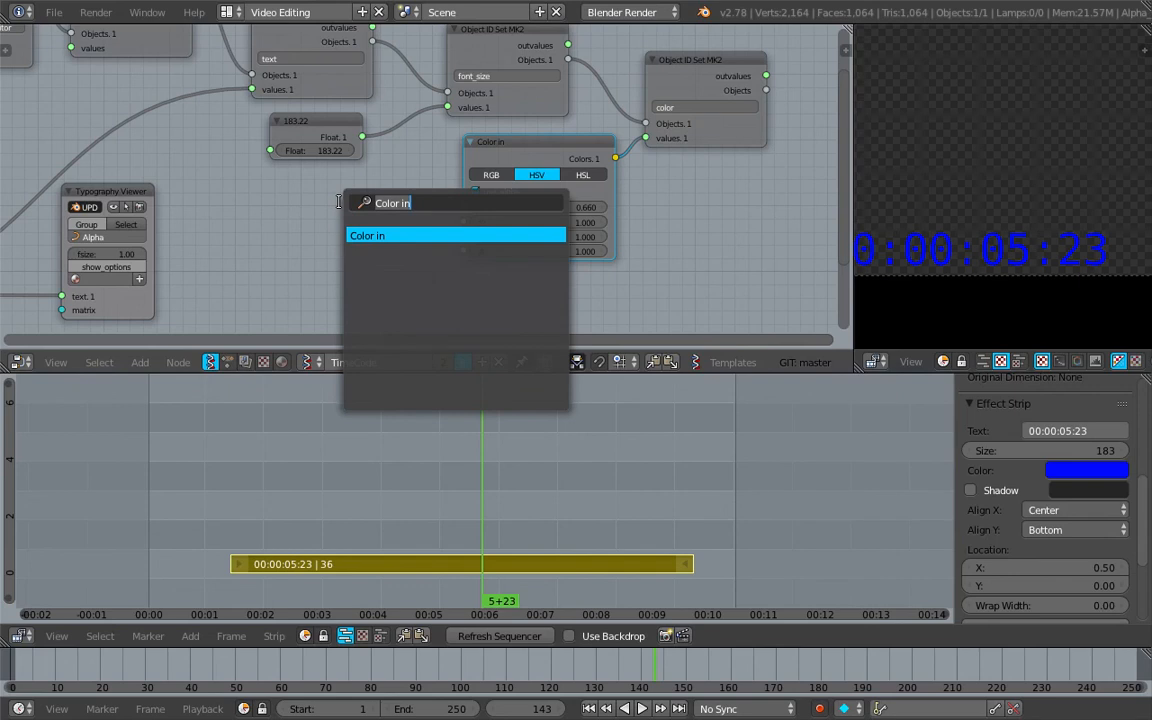
pyautogui.write('frame')
pyautogui.press('Down')
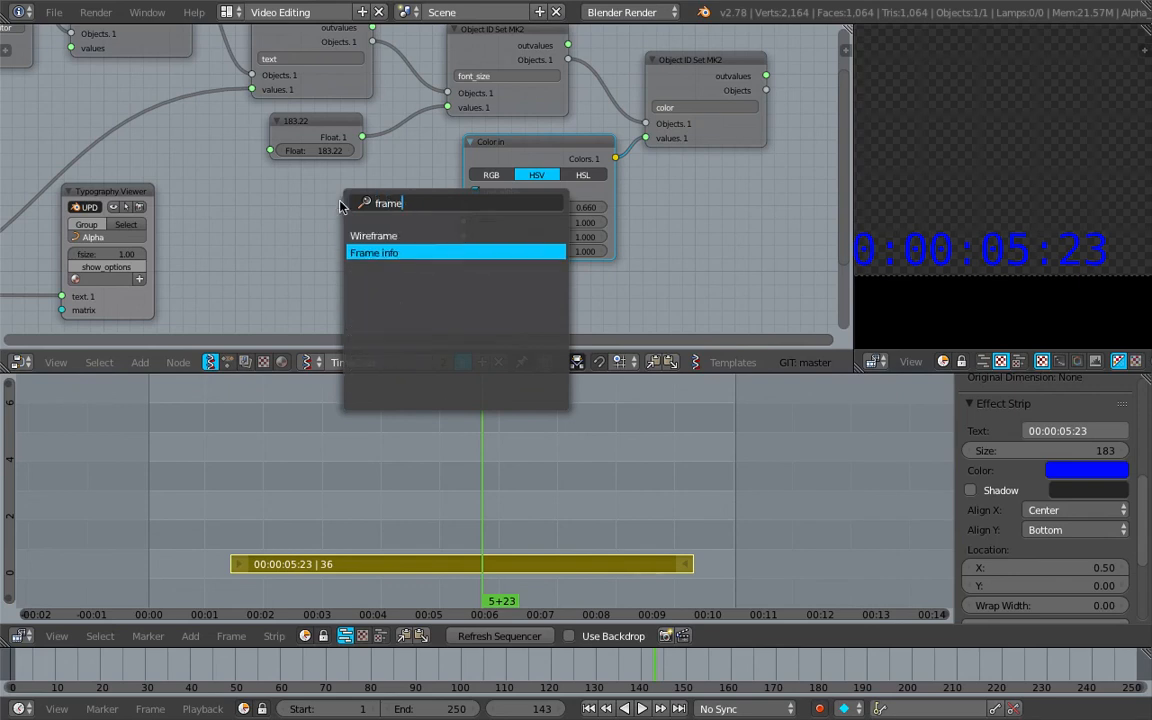
pyautogui.press('Return')
pyautogui.click(262, 201)
pyautogui.moveTo(291, 209); pyautogui.dragTo(236, 207)
# Add a math function node beside the Frame info node and link Current Frame to its x input
pyautogui.hotkey('shift', 'a')
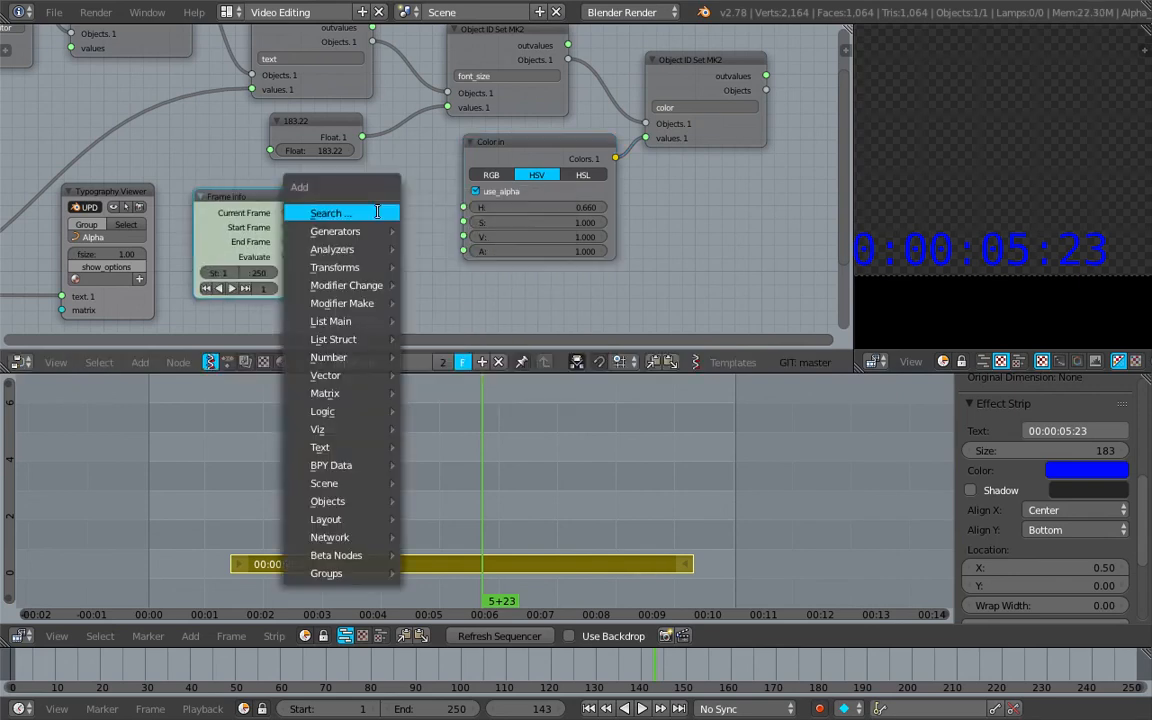
pyautogui.click(380, 211)
pyautogui.write('math')
pyautogui.press('Down')
pyautogui.press('Return')
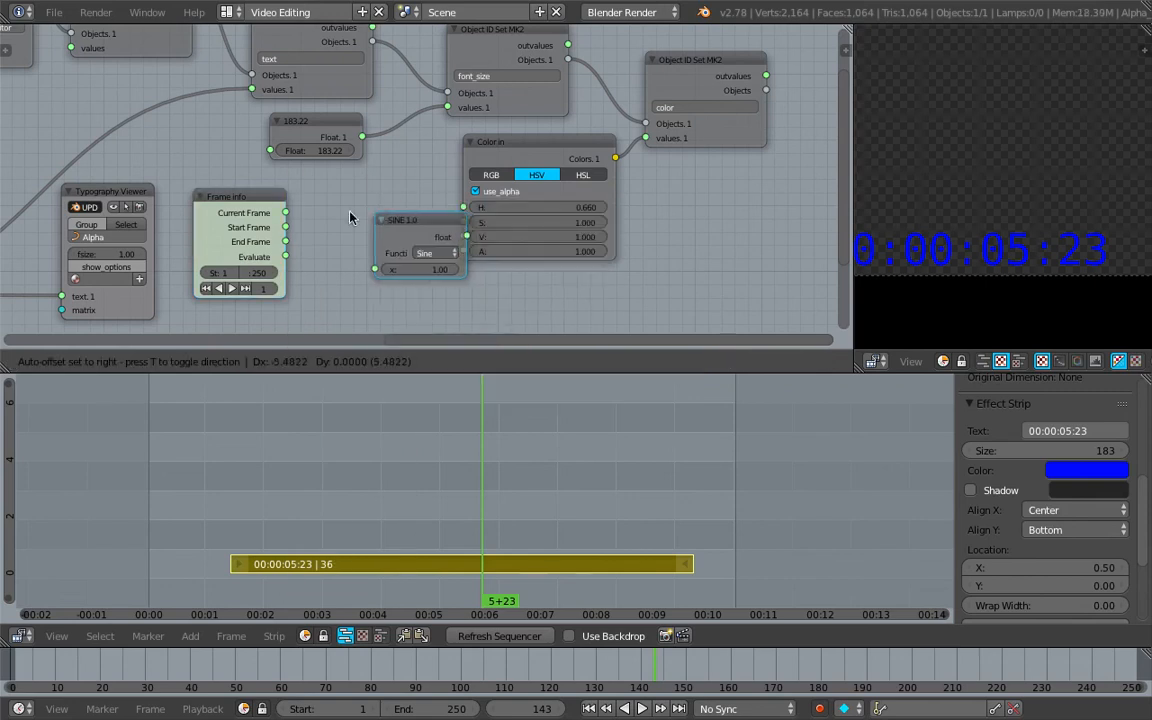
pyautogui.click(296, 210)
pyautogui.moveTo(286, 213); pyautogui.dragTo(299, 256)
pyautogui.moveTo(322, 212); pyautogui.dragTo(311, 252)
# Set the math node's function to division (/) with y at 24
pyautogui.click(370, 236)
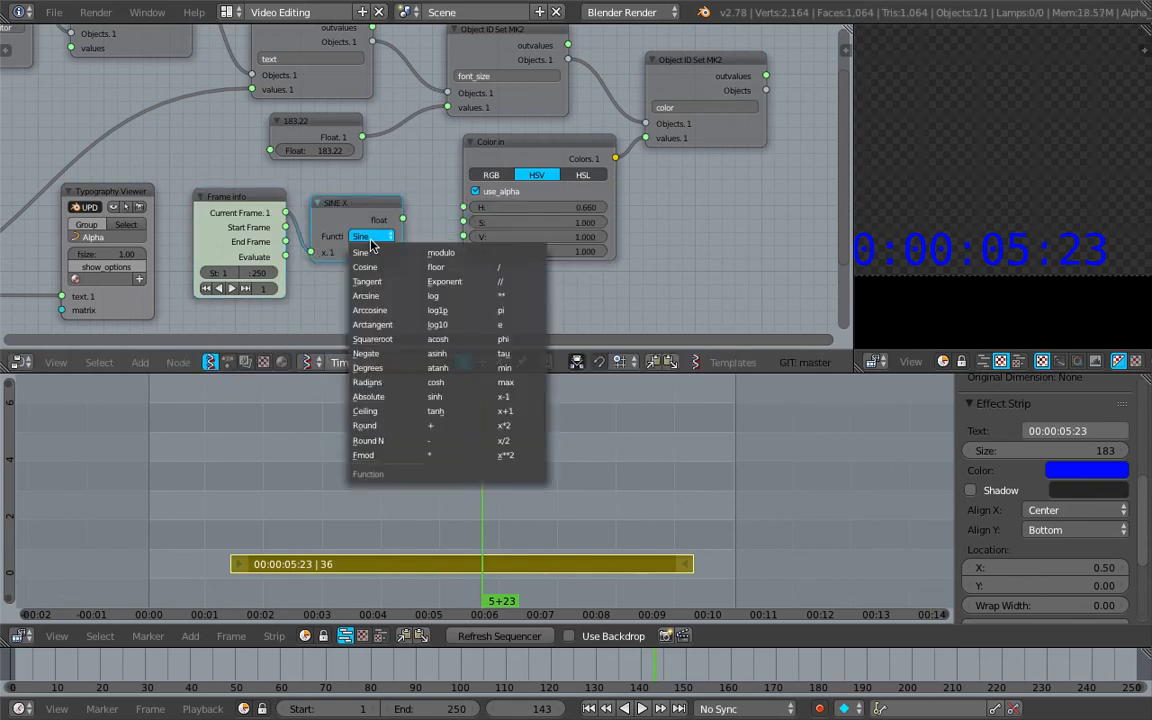
pyautogui.click(514, 272)
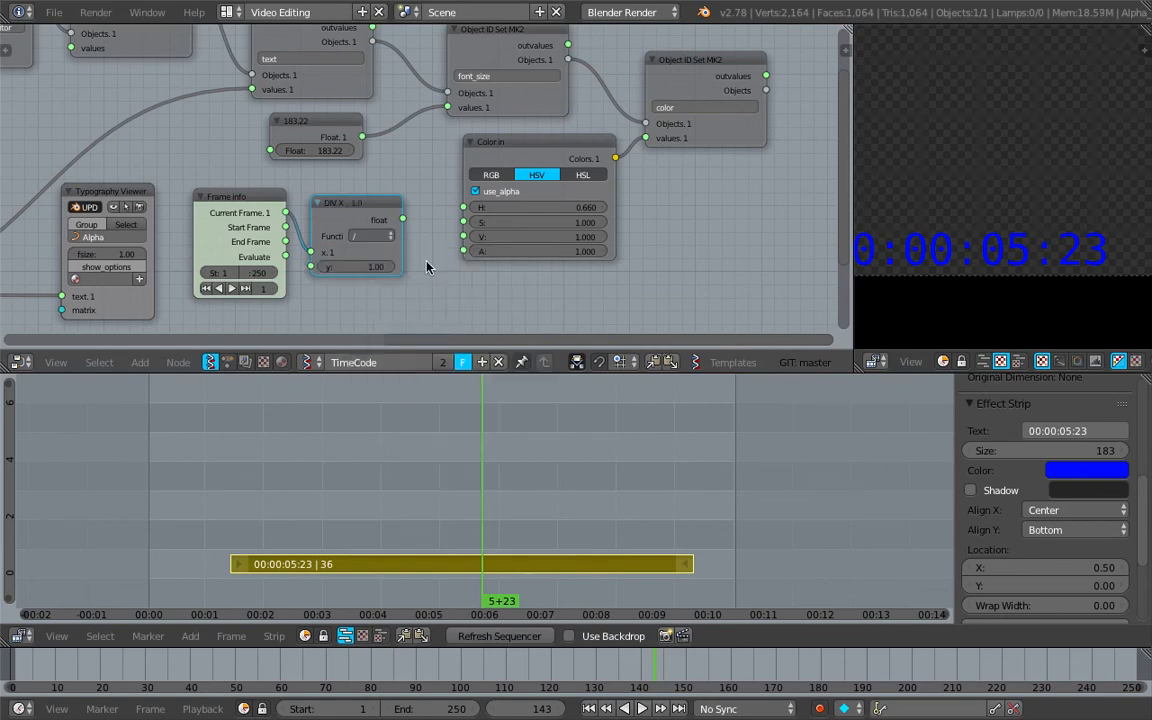
pyautogui.scroll(1, 429, 298)
pyautogui.scroll(1, 421, 250)
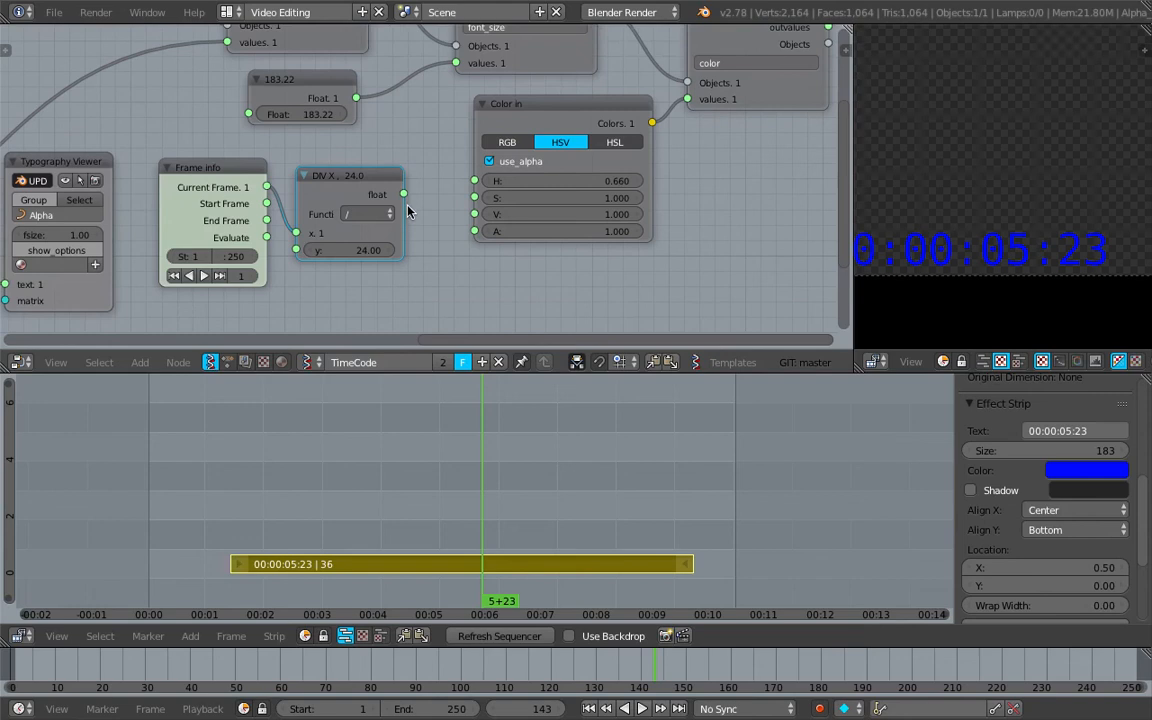
pyautogui.click(374, 211)
# Add a Stethoscope MK2 node below the Color in node and link the division node's float output to its Data input
pyautogui.keyDown('shift'); pyautogui.scroll(-2, 460, 213); pyautogui.keyUp('shift')
pyautogui.press('space')
pyautogui.write('ste')
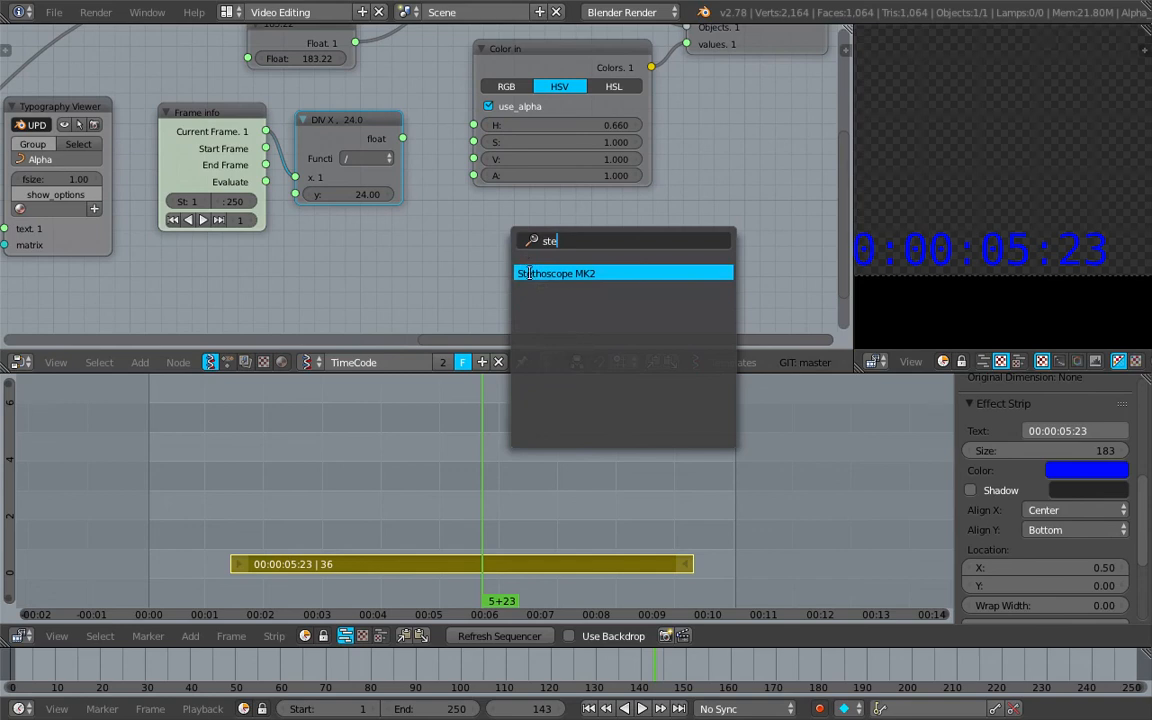
pyautogui.click(528, 273)
pyautogui.click(512, 242)
pyautogui.moveTo(402, 138); pyautogui.dragTo(505, 330)
pyautogui.moveTo(530, 222); pyautogui.dragTo(513, 200)
pyautogui.hotkey('ctrl', 's')
pyautogui.click(515, 193)
# Play and scrub the sequencer to examine the divided frame value in the Stethoscope
pyautogui.click(417, 460)
pyautogui.hotkey('alt', 'a')
pyautogui.moveTo(417, 464); pyautogui.dragTo(535, 436)
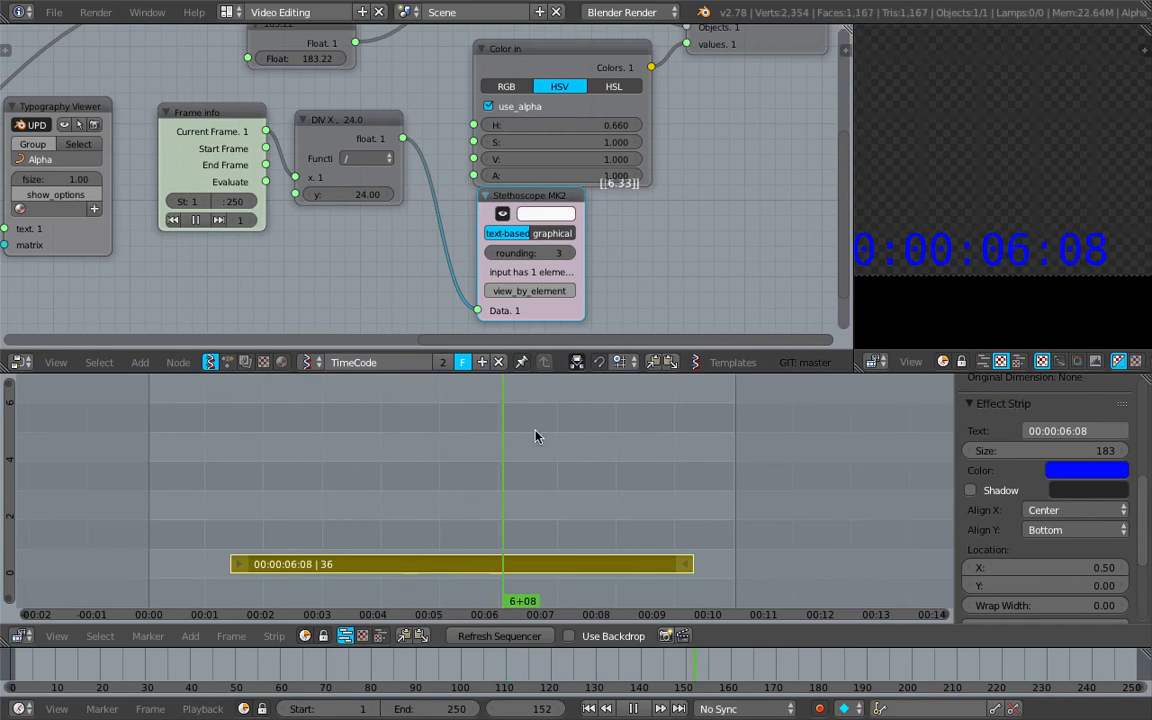
pyautogui.press('Escape')
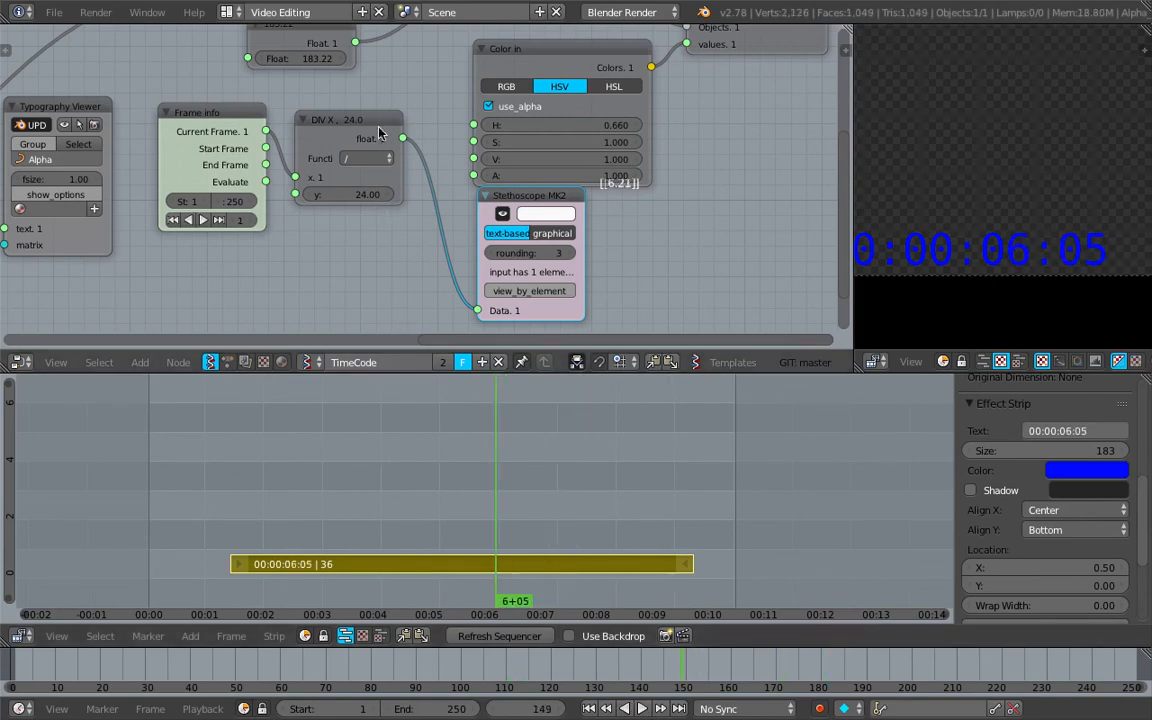
# Lower the division node slightly and link the Frame info node's Evaluate output to its x input in place of Current Frame
pyautogui.moveTo(378, 133); pyautogui.dragTo(384, 192)
pyautogui.moveTo(543, 205); pyautogui.dragTo(543, 217)
pyautogui.keyDown('shift'); pyautogui.scroll(-2, 373, 185); pyautogui.keyUp('shift')
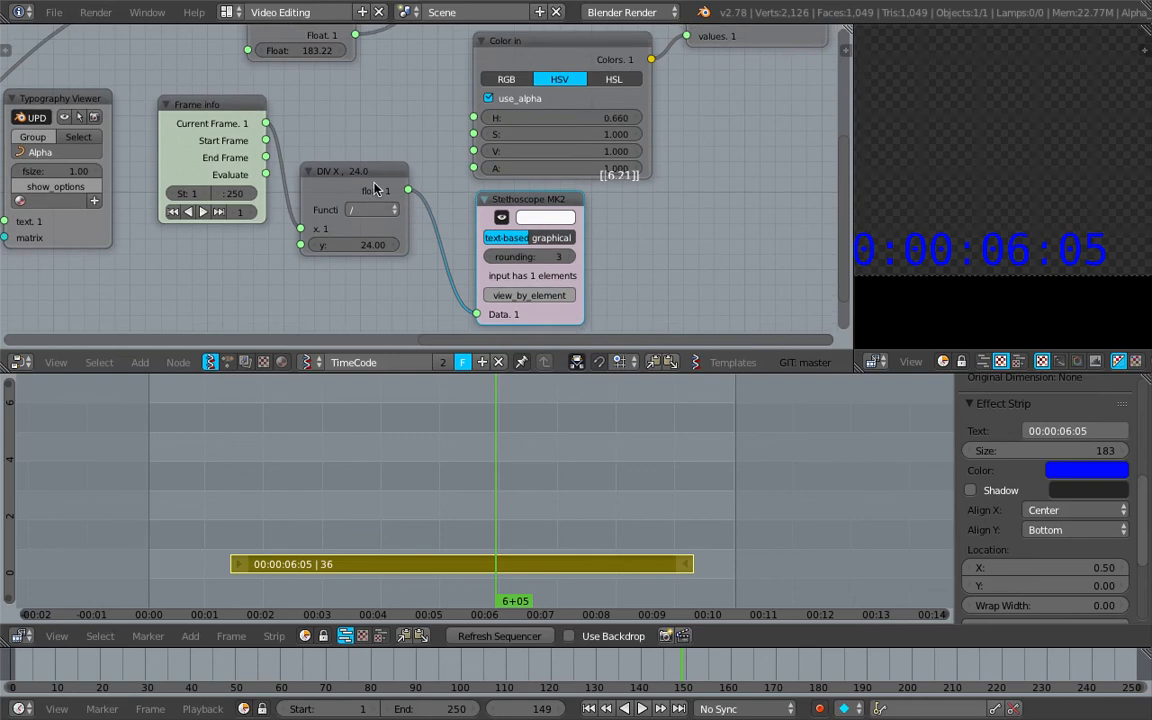
pyautogui.moveTo(265, 157); pyautogui.dragTo(302, 211)
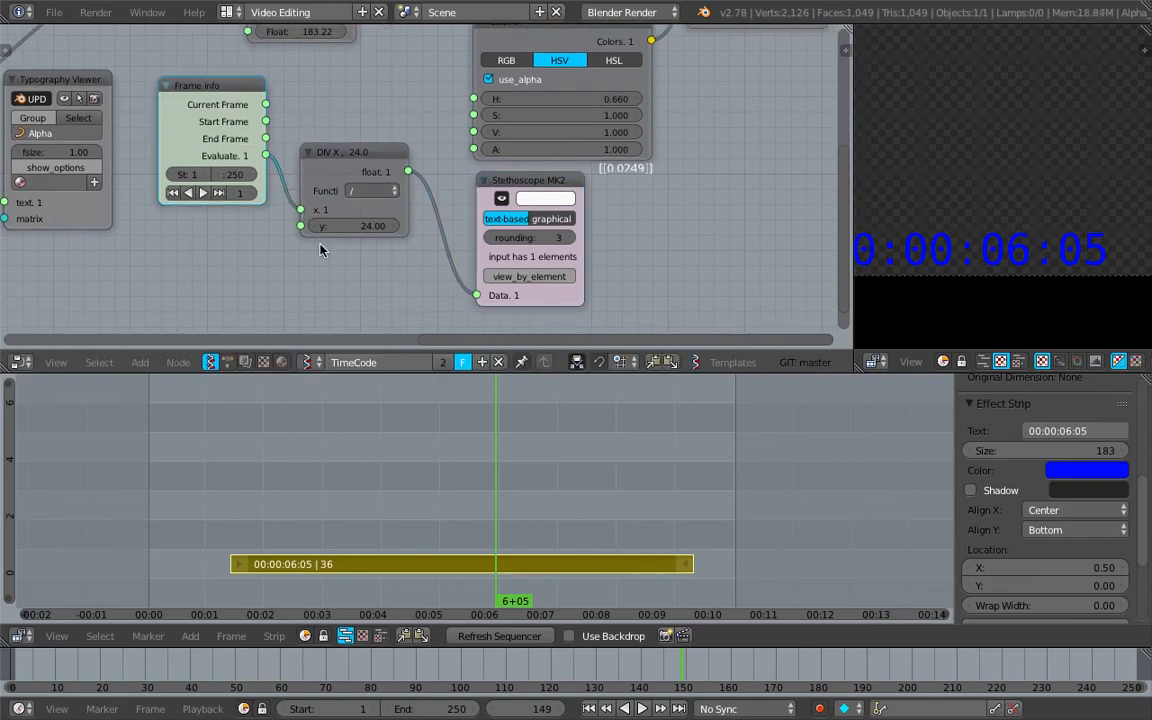
# Play and scrub the sequencer from the start to frame 190 to examine the divided Evaluate value
pyautogui.click(160, 446)
pyautogui.hotkey('alt', 'a')
pyautogui.moveTo(160, 453); pyautogui.dragTo(206, 427)
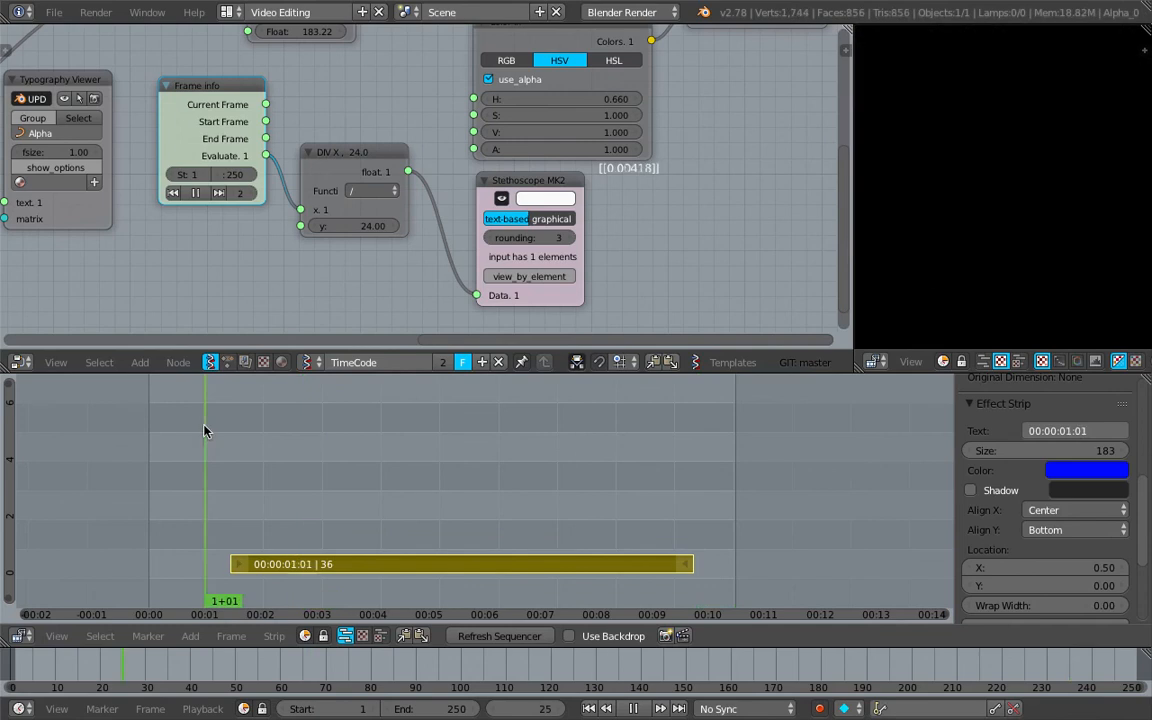
pyautogui.moveTo(530, 454); pyautogui.dragTo(592, 465)
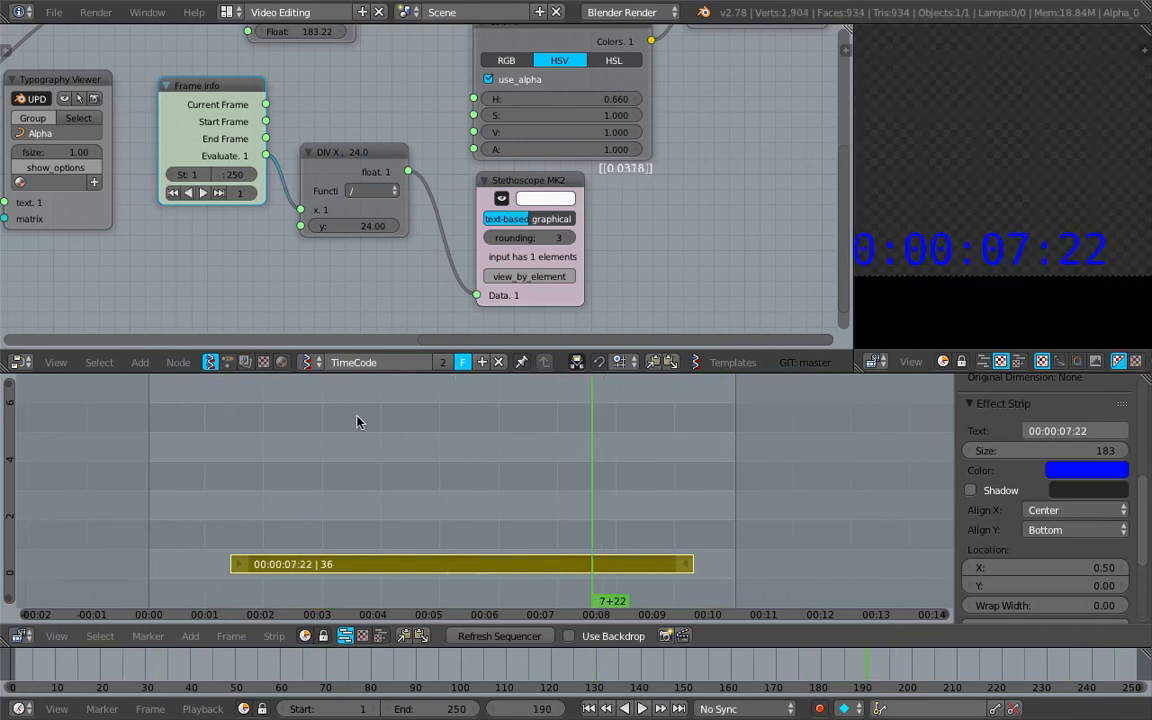
# Try to drive the Color in node's hue with the division node's output
pyautogui.moveTo(379, 209); pyautogui.dragTo(374, 230, button='middle')
pyautogui.moveTo(401, 193); pyautogui.dragTo(468, 119)
pyautogui.moveTo(396, 420); pyautogui.dragTo(384, 327)
# Link the Frame info node's Evaluate output directly to the Color in node's H input, lower the division node and replay the color animation
pyautogui.moveTo(261, 176); pyautogui.dragTo(468, 119)
pyautogui.moveTo(330, 173); pyautogui.dragTo(330, 203)
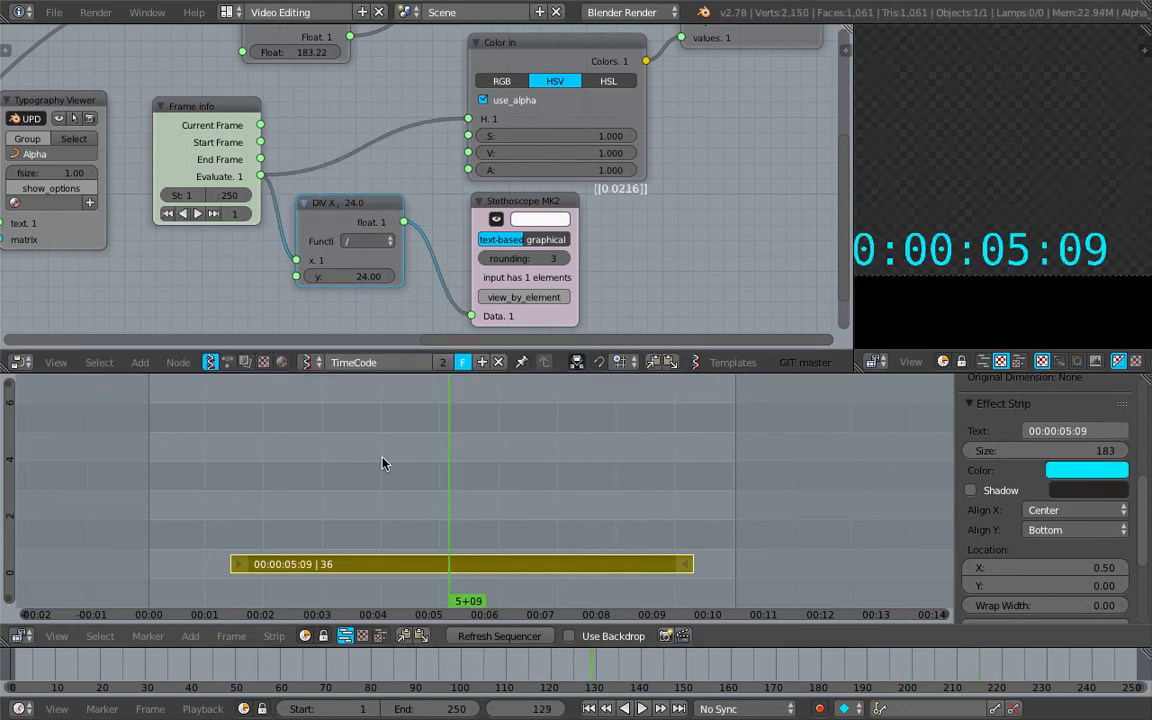
pyautogui.hotkey('shift', 'Left')
pyautogui.hotkey('alt', 'a')
pyautogui.moveTo(227, 441)
pyautogui.mouseDown()
pyautogui.moveTo(155, 436)
pyautogui.moveTo(217, 446)
pyautogui.mouseUp()
# Extend the Text strip's start handle to frame 2 and its end handle to frame 245, and scrub through it
pyautogui.rightClick(234, 562)
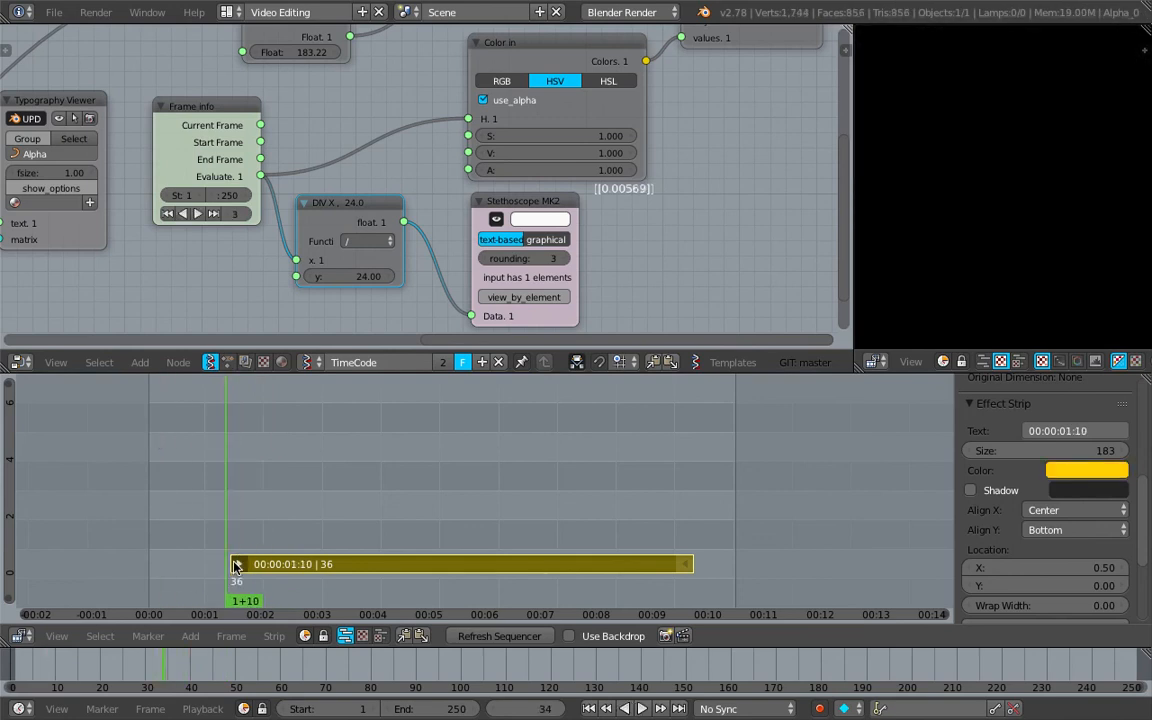
pyautogui.press('g')
pyautogui.click(146, 559)
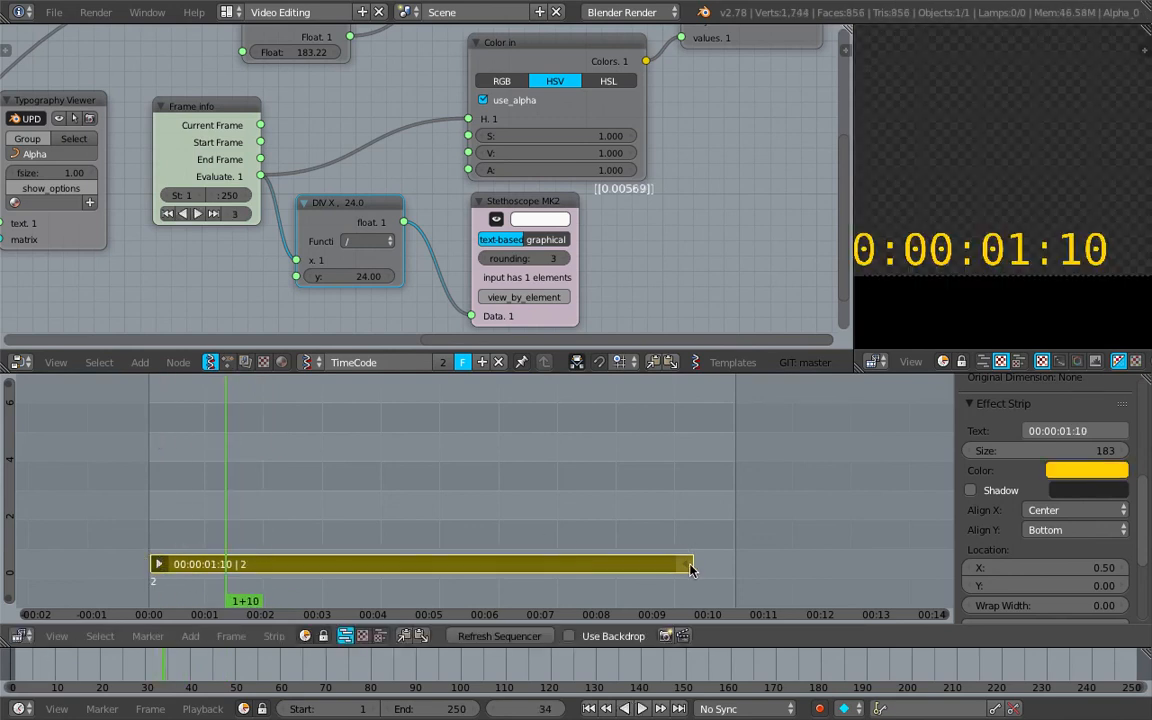
pyautogui.moveTo(688, 568); pyautogui.dragTo(740, 571, button='right')
pyautogui.moveTo(540, 514); pyautogui.dragTo(332, 494)
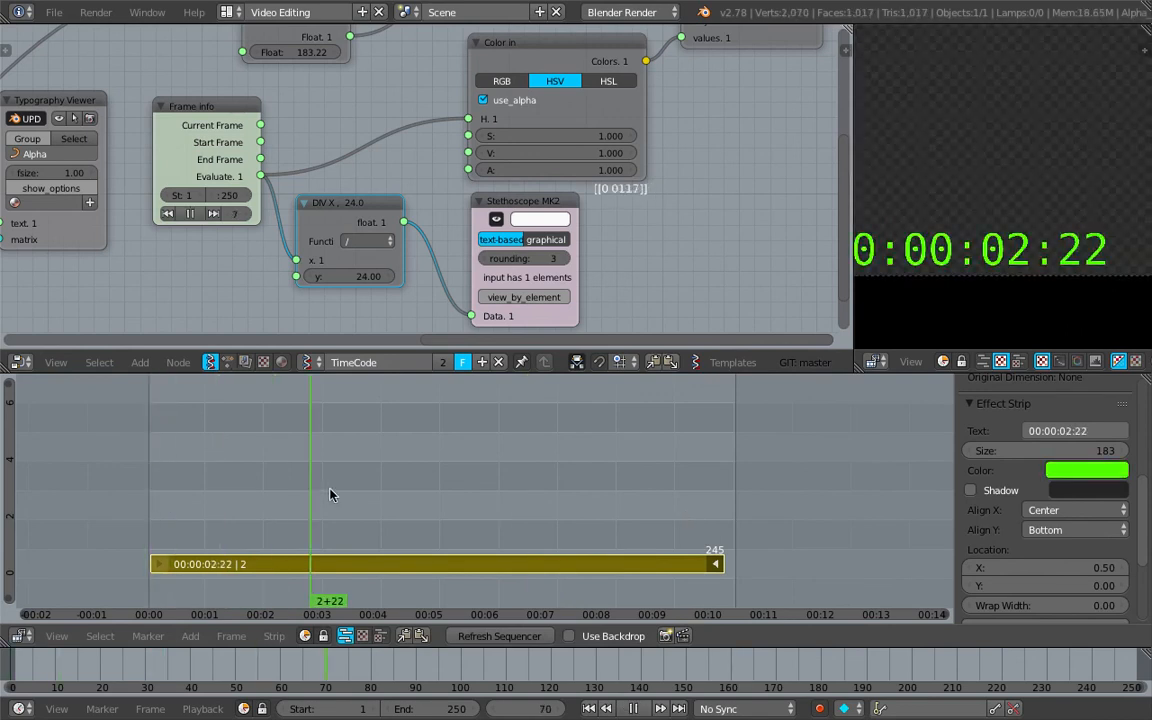
# Extend the Text strip's end handle to frame 250 and its start handle to frame -1
pyautogui.hotkey('alt', 'a')
pyautogui.moveTo(716, 567)
pyautogui.mouseDown(button='right')
pyautogui.moveTo(794, 573)
pyautogui.moveTo(786, 563)
pyautogui.moveTo(728, 568)
pyautogui.mouseUp(button='right')
pyautogui.moveTo(598, 520); pyautogui.dragTo(291, 507)
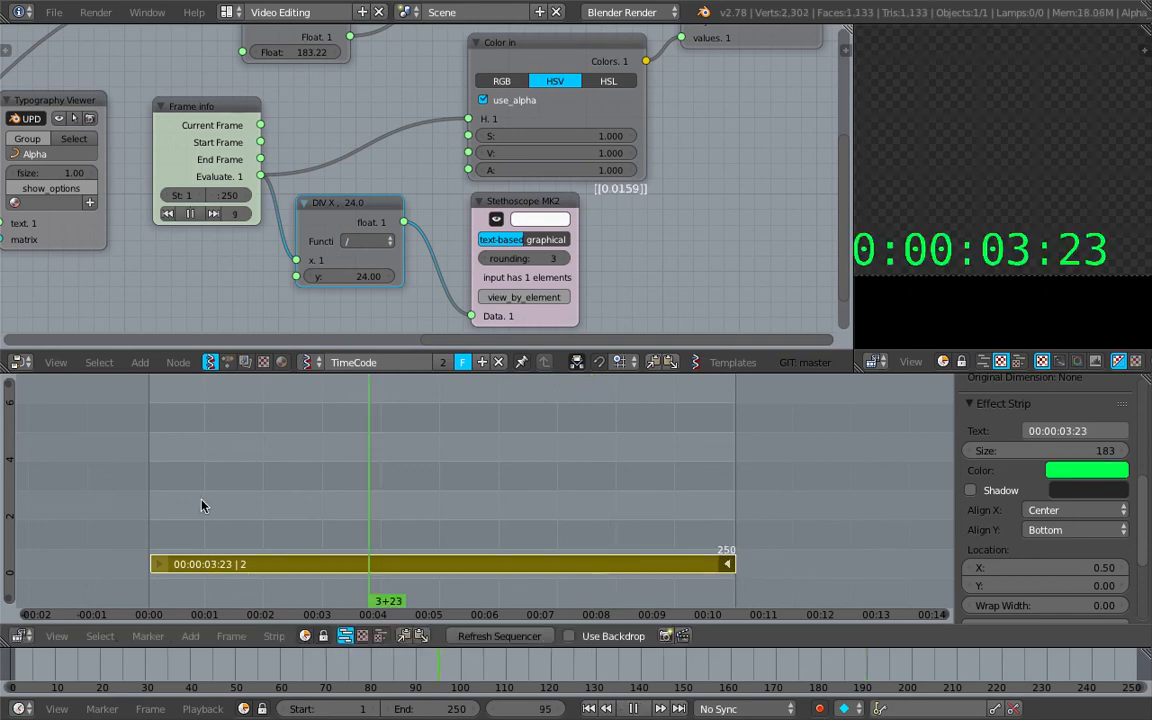
pyautogui.moveTo(155, 566); pyautogui.dragTo(149, 568, button='right')
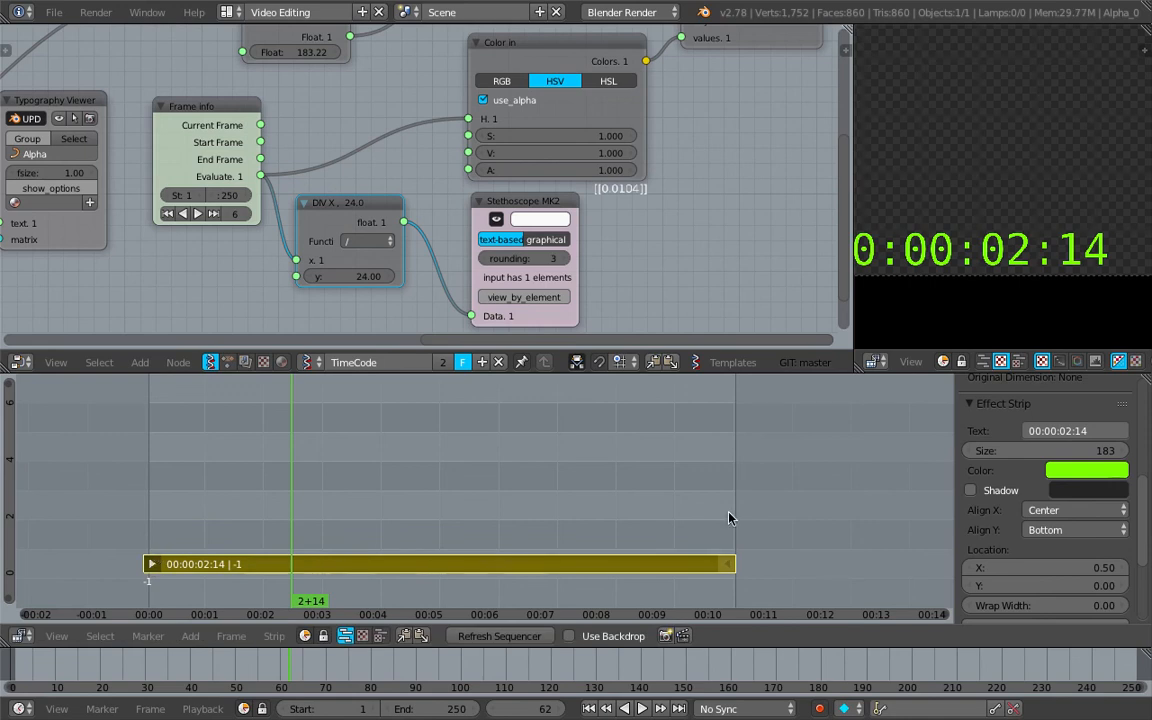
# Set the Text strip's start frame to 1 and its length to 250
pyautogui.scroll(-3, 1018, 512)
pyautogui.scroll(8, 1028, 495)
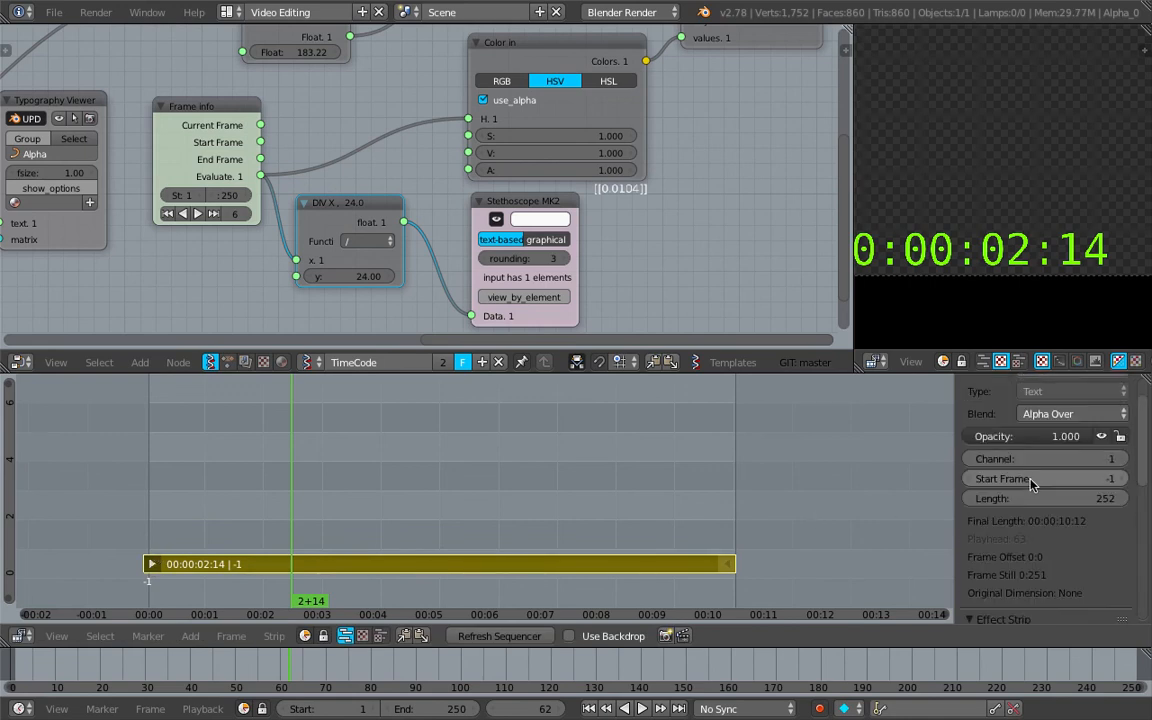
pyautogui.click(1037, 480)
pyautogui.write('1')
pyautogui.press('Return')
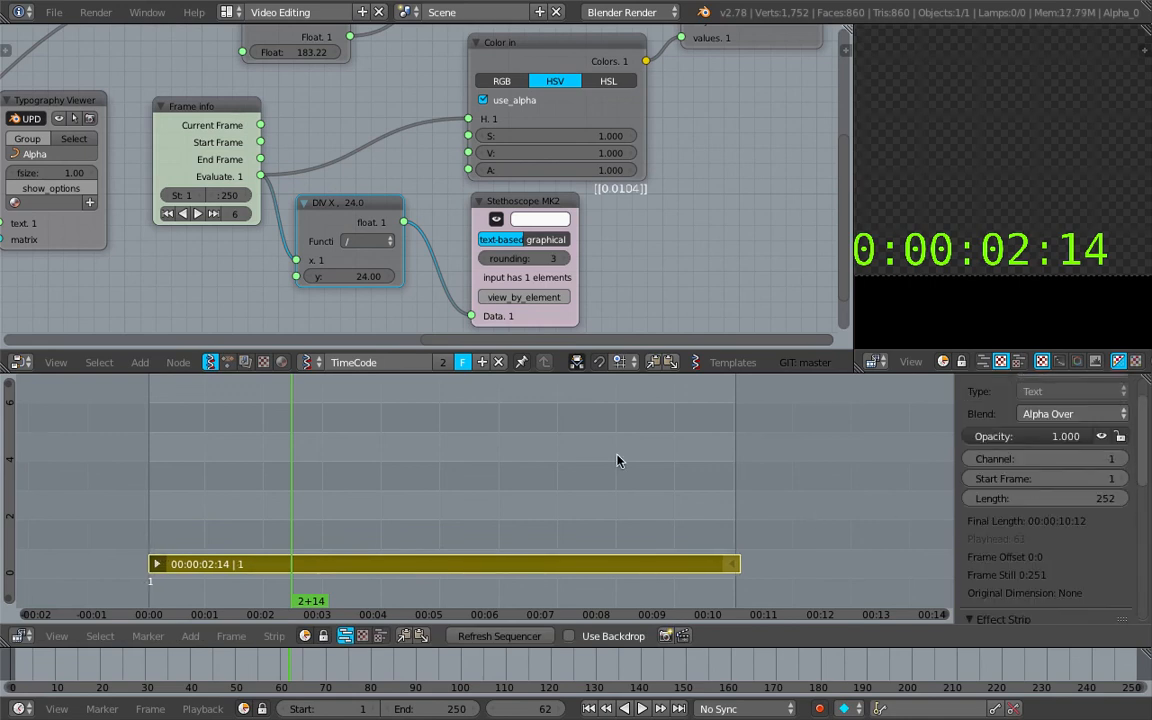
pyautogui.click(1057, 498)
pyautogui.write('250')
pyautogui.press('Return')
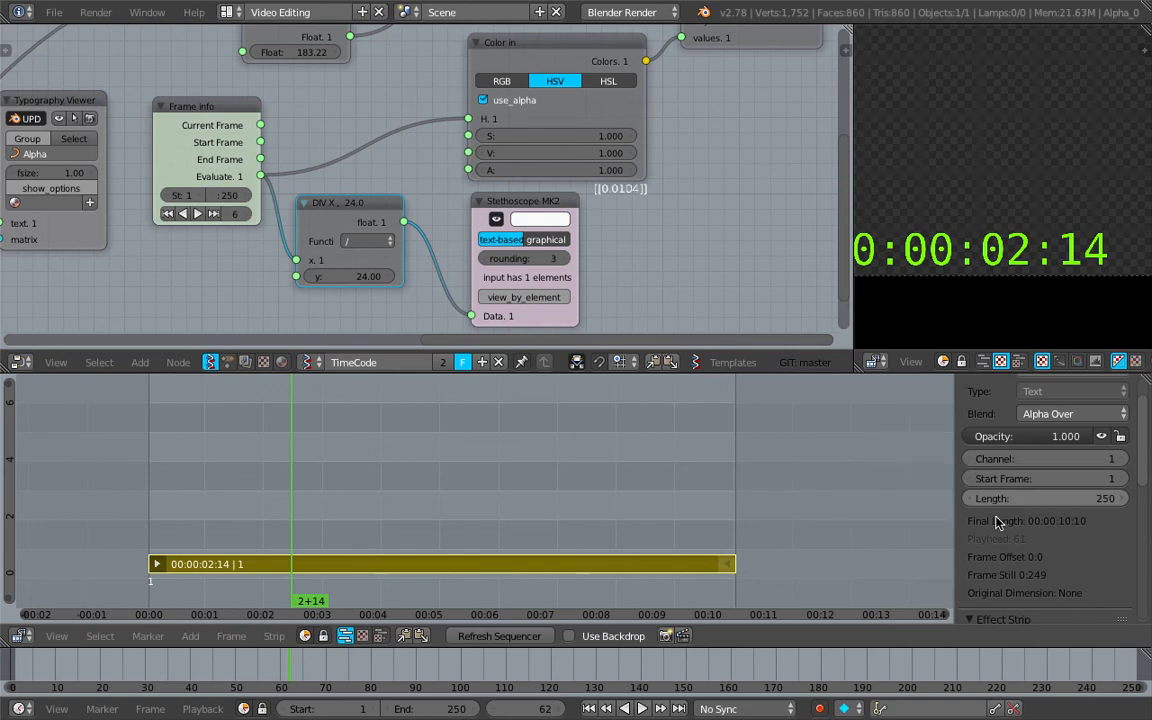
# Scrub the sequencer to frame 120 to check the timecode's changing color across the extended strip
pyautogui.scroll(-2, 470, 501)
pyautogui.moveTo(363, 457); pyautogui.dragTo(352, 480)
pyautogui.moveTo(520, 505); pyautogui.dragTo(526, 501, button='middle')
pyautogui.moveTo(556, 500); pyautogui.dragTo(459, 492)
# Review the whole TimeCode node tree and select the Frame info node that feeds the Color in node
pyautogui.scroll(-7, 411, 195)
pyautogui.scroll(-3, 411, 195)
pyautogui.moveTo(378, 160); pyautogui.dragTo(521, 193, button='middle')
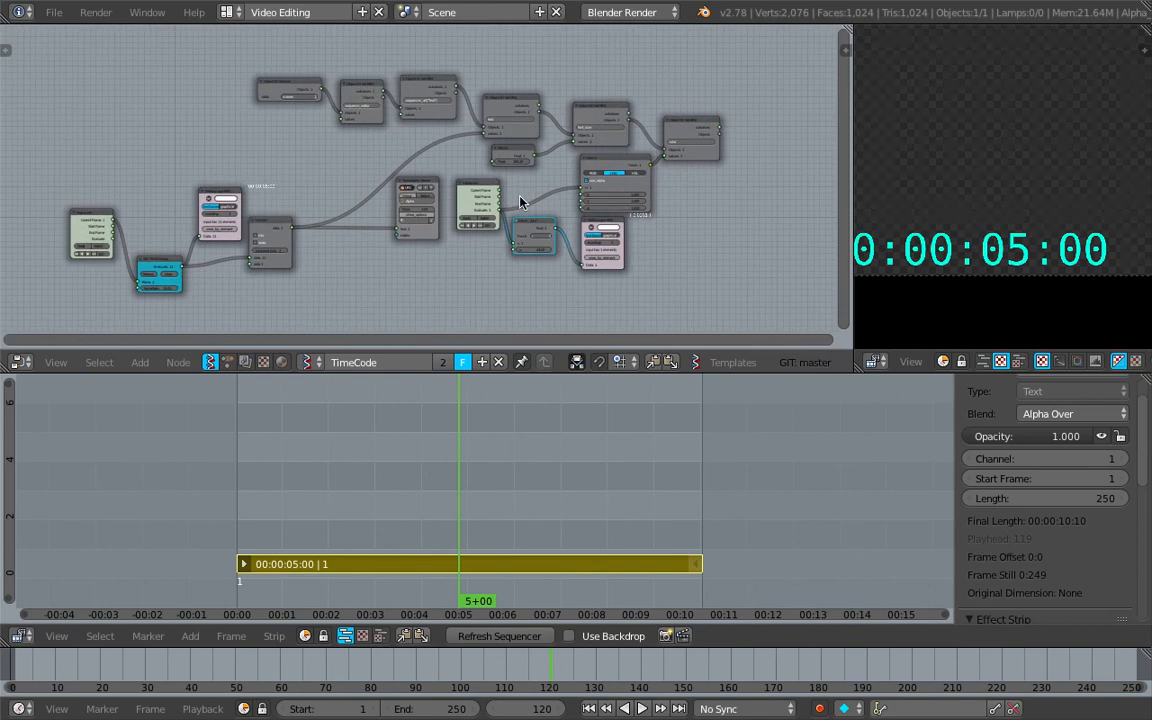
pyautogui.scroll(3, 519, 196)
pyautogui.click(492, 186)
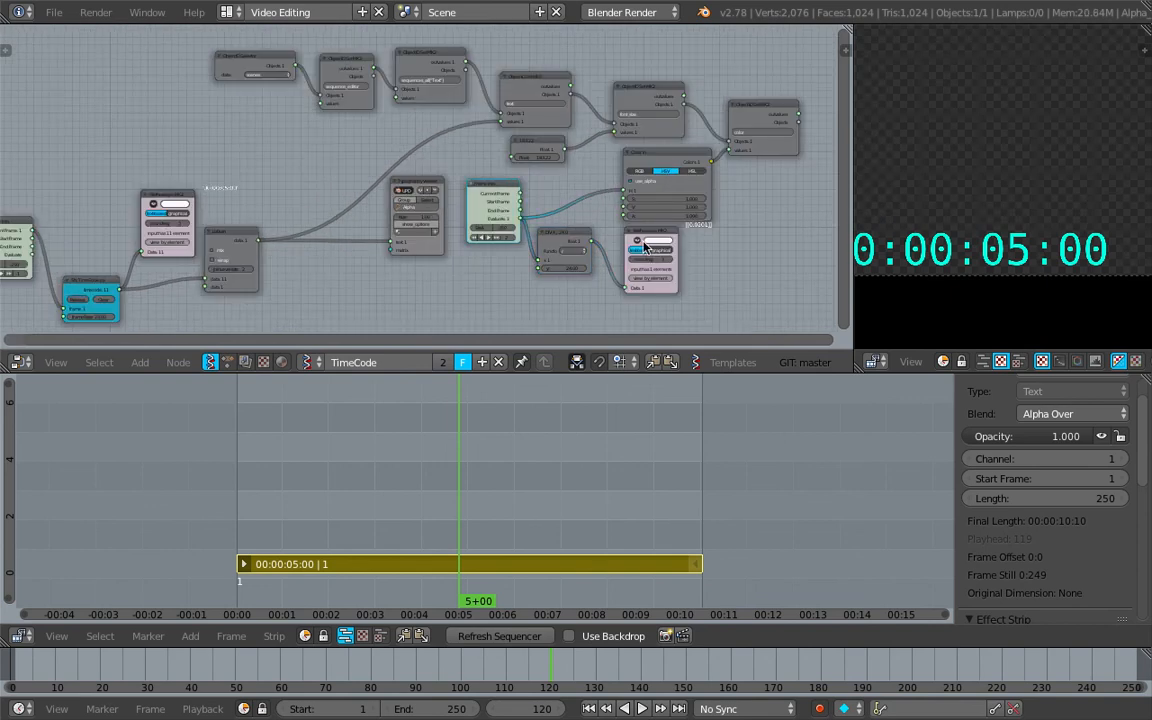
# Delete the Stethoscope branching off the color's Frame info node together with the node that feeds it
pyautogui.scroll(1, 645, 247)
pyautogui.press('x')
pyautogui.click(555, 227)
pyautogui.press('x')
pyautogui.moveTo(552, 230); pyautogui.dragTo(571, 240, button='middle')
# Spread out the nodes around the font_size and color Object ID Set nodes, including the Color in node
pyautogui.moveTo(489, 178); pyautogui.dragTo(519, 188)
pyautogui.moveTo(745, 120); pyautogui.dragTo(549, 156, button='middle')
pyautogui.moveTo(612, 117); pyautogui.dragTo(716, 85)
pyautogui.moveTo(495, 184); pyautogui.dragTo(576, 178)
pyautogui.moveTo(478, 104); pyautogui.dragTo(528, 86)
pyautogui.moveTo(366, 131); pyautogui.dragTo(577, 143, button='middle')
pyautogui.moveTo(561, 103); pyautogui.dragTo(583, 77)
pyautogui.scroll(-2, 645, 132)
pyautogui.moveTo(650, 132); pyautogui.dragTo(511, 132, button='middle')
pyautogui.moveTo(422, 161); pyautogui.dragTo(463, 146)
pyautogui.scroll(2, 478, 158)
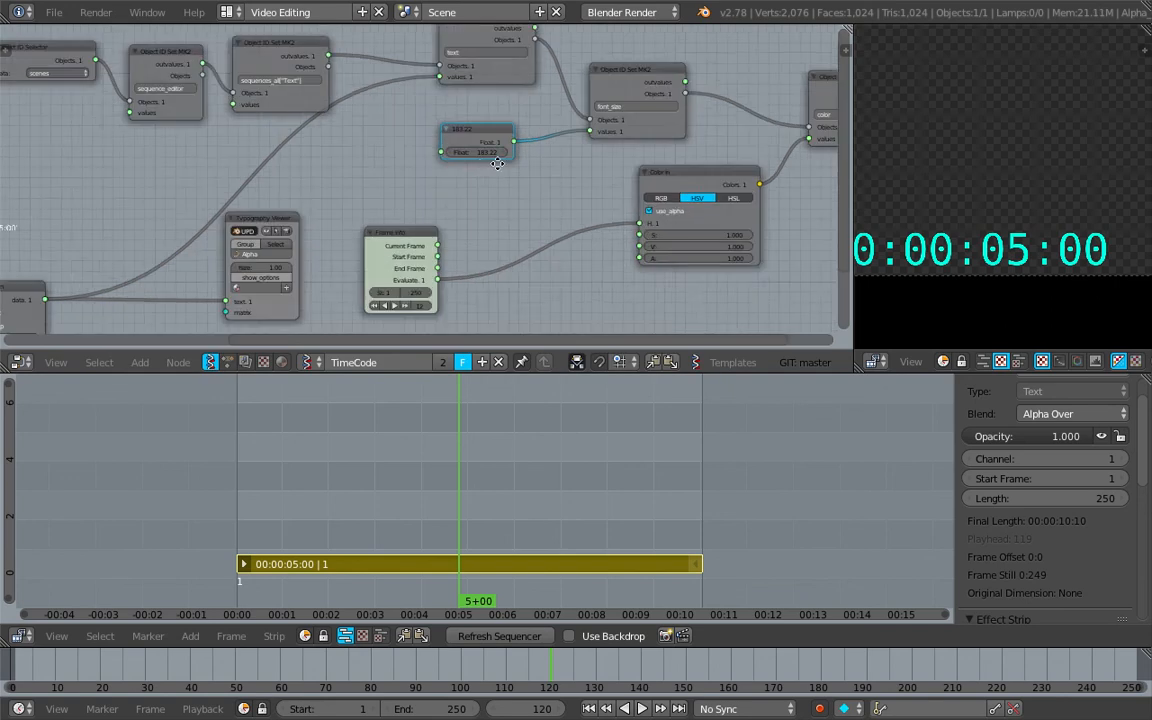
# Move the Frame info node that drives the hue close beside the Color in node
pyautogui.moveTo(490, 156); pyautogui.dragTo(400, 198, button='middle')
pyautogui.moveTo(392, 194)
pyautogui.mouseDown()
pyautogui.moveTo(425, 194)
pyautogui.moveTo(396, 194)
pyautogui.mouseUp()
pyautogui.scroll(-2, 437, 249)
pyautogui.moveTo(437, 249); pyautogui.dragTo(455, 180, button='middle')
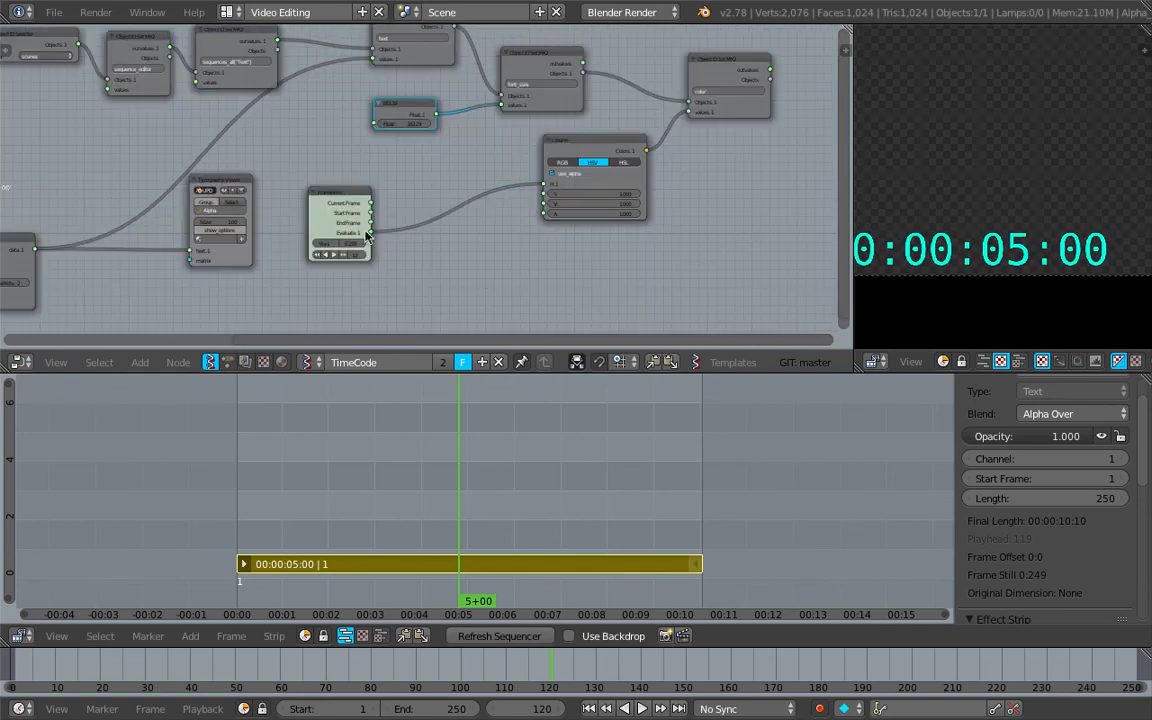
pyautogui.moveTo(355, 193); pyautogui.dragTo(490, 183)
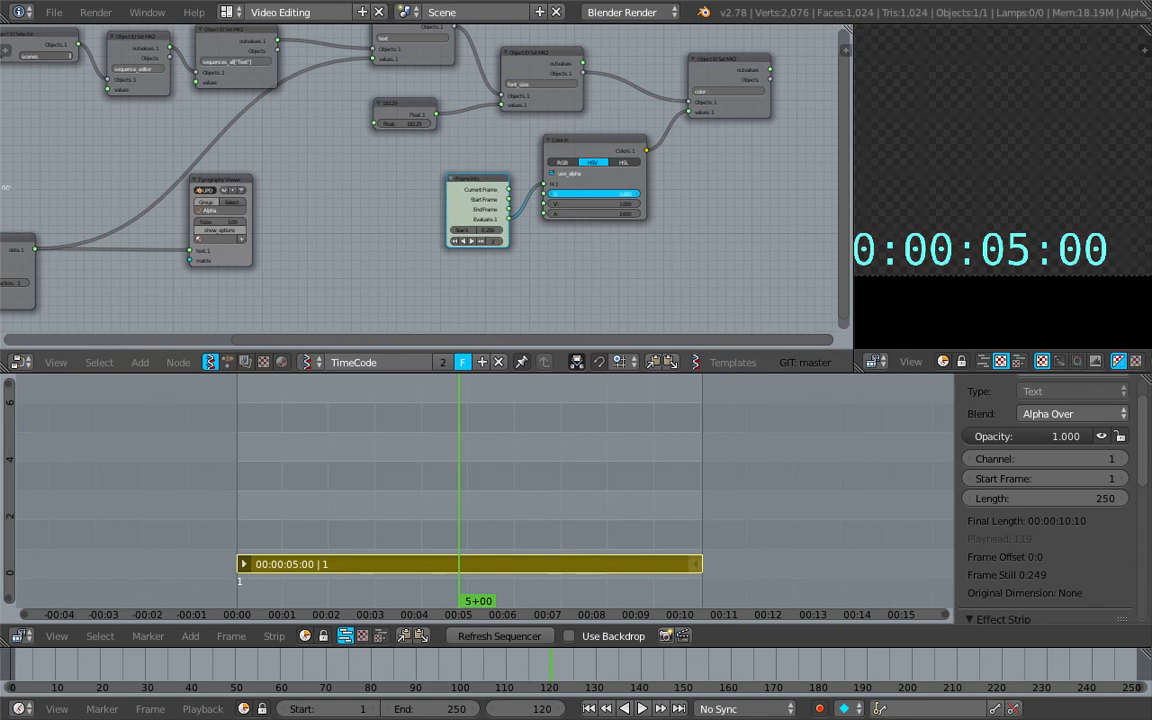
# Try lower saturation and value settings on the Color in node
pyautogui.click(596, 193)
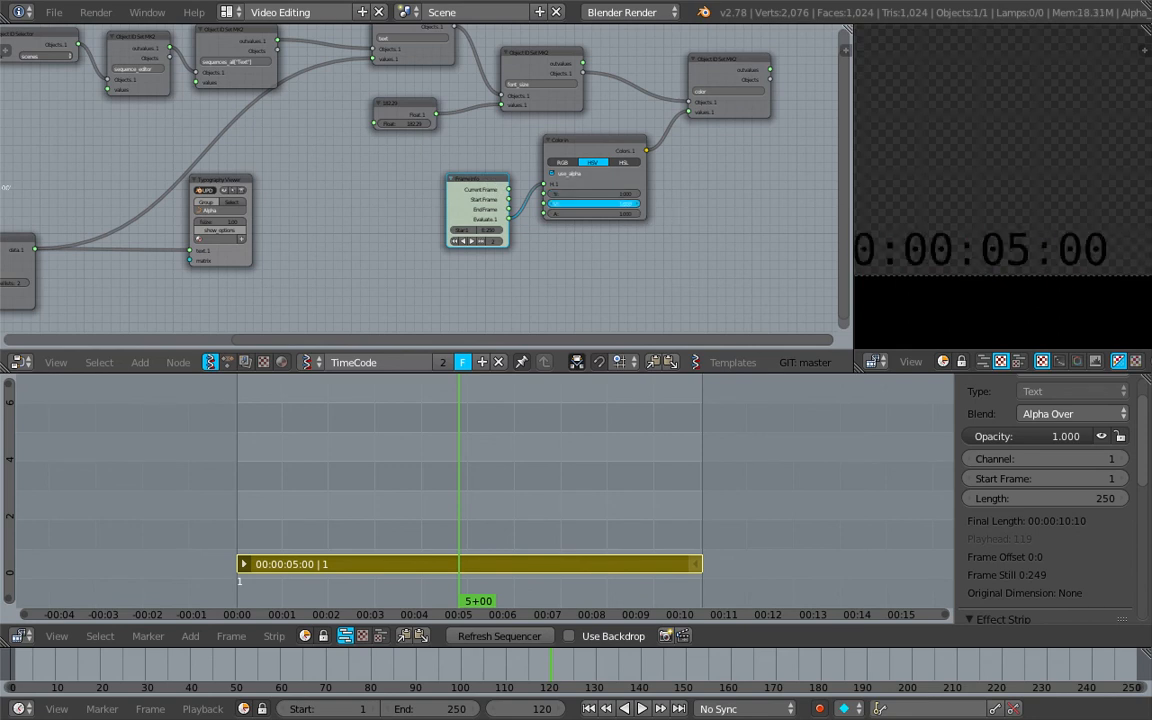
pyautogui.press('Return')
pyautogui.scroll(2, 746, 224)
pyautogui.scroll(-4, 321, 205)
# Reposition the Typography Viewer node between the List Join node and the color nodes, and save the file
pyautogui.moveTo(300, 208); pyautogui.dragTo(372, 196, button='middle')
pyautogui.hotkey('ctrl', 's')
pyautogui.click(372, 196)
pyautogui.scroll(-3, 262, 174)
pyautogui.moveTo(255, 174); pyautogui.dragTo(407, 176, button='middle')
pyautogui.moveTo(408, 175); pyautogui.dragTo(427, 185)
pyautogui.scroll(-3, 427, 185)
pyautogui.moveTo(427, 185); pyautogui.dragTo(453, 186, button='middle')
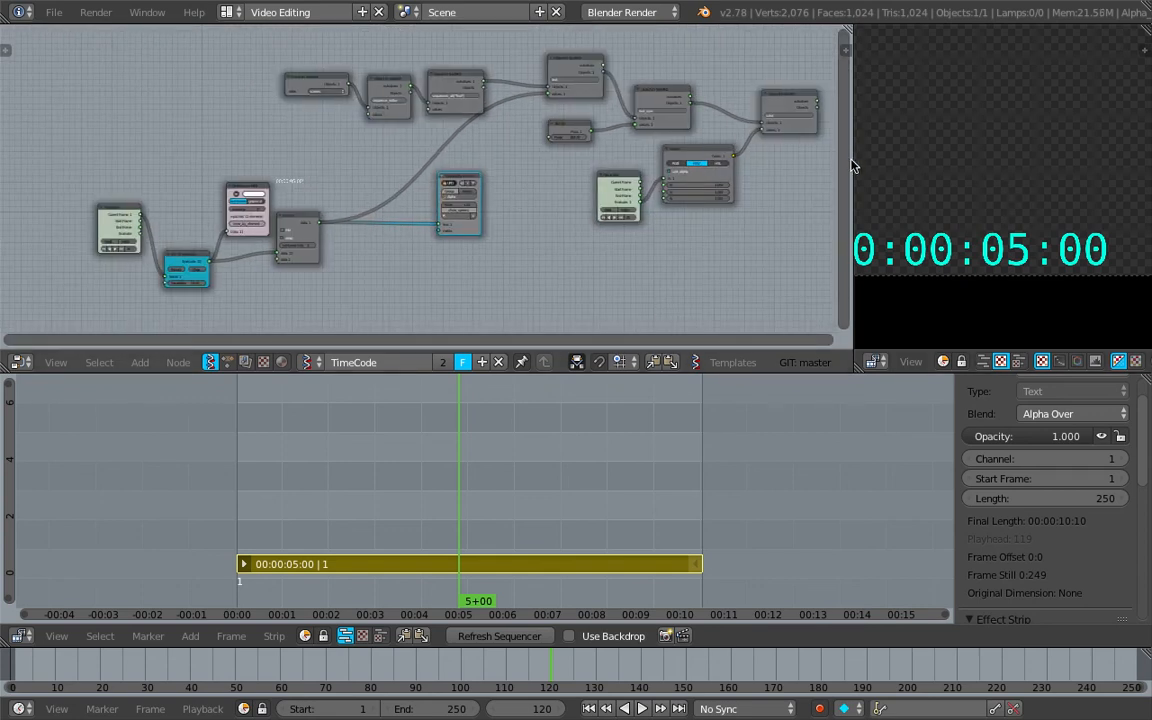
# Widen the sequencer preview area and fit the whole timecode text inside it
pyautogui.moveTo(853, 160); pyautogui.dragTo(882, 163)
pyautogui.moveTo(787, 172); pyautogui.dragTo(737, 184, button='middle')
pyautogui.scroll(-1, 1022, 172)
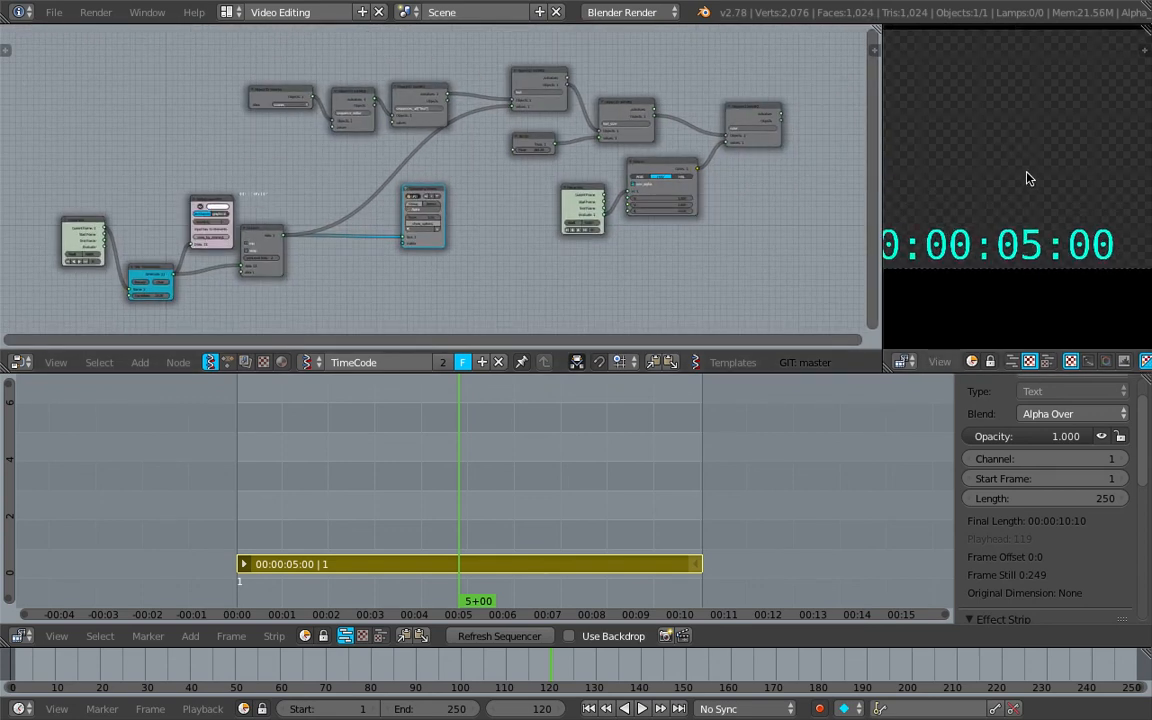
pyautogui.scroll(-1, 1030, 178)
pyautogui.moveTo(1023, 172); pyautogui.dragTo(1000, 176, button='middle')
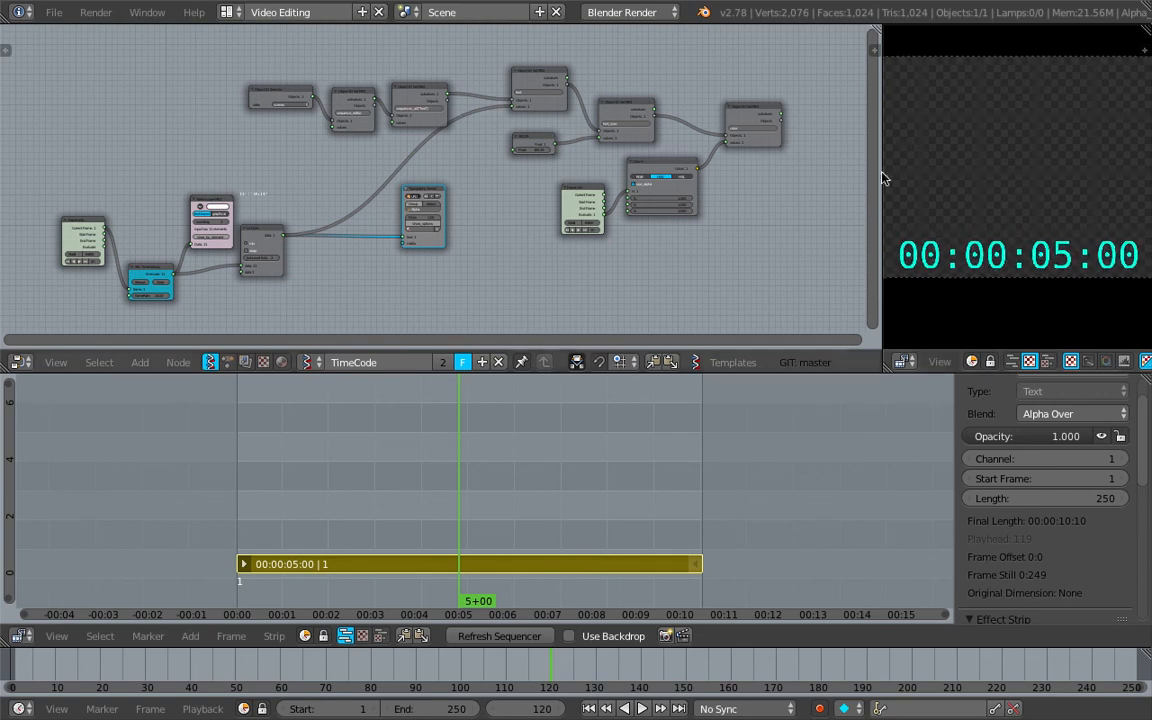
pyautogui.moveTo(881, 175); pyautogui.dragTo(826, 178)
# Arrange the Frame info, TimeCode.py, Stethoscope and List Join nodes into a tidier group at the start of the tree
pyautogui.scroll(3, 147, 230)
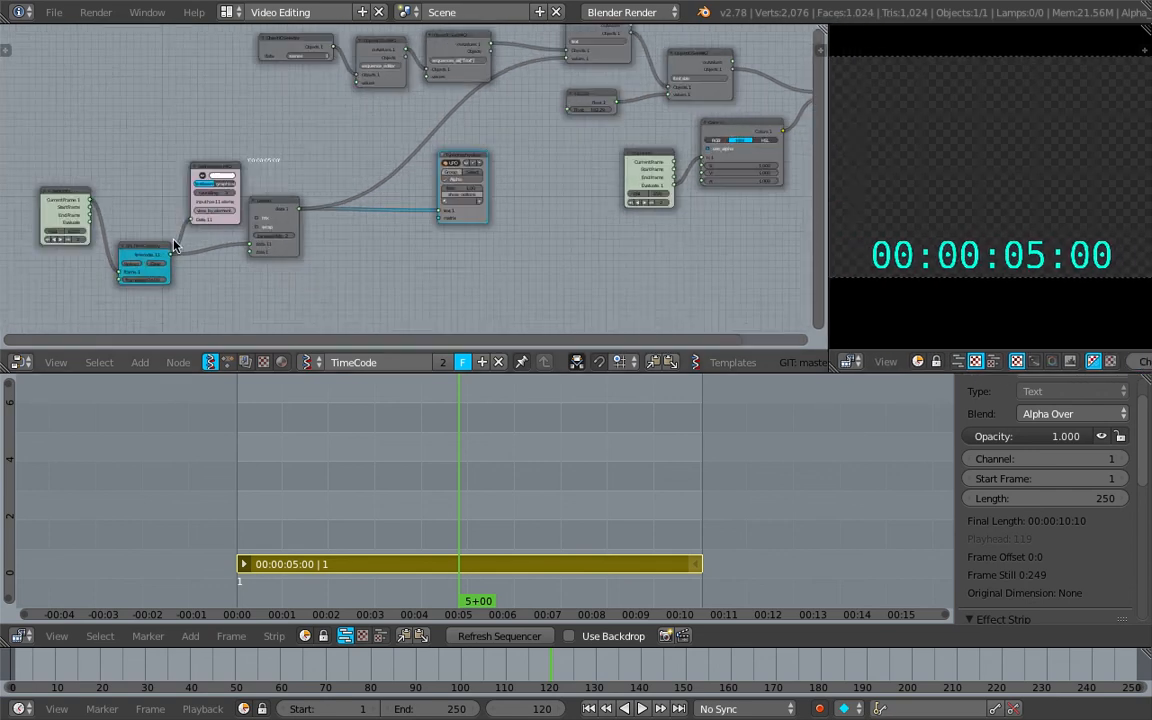
pyautogui.moveTo(174, 213); pyautogui.dragTo(144, 141)
pyautogui.moveTo(311, 99); pyautogui.dragTo(309, 159, button='middle')
pyautogui.moveTo(309, 158); pyautogui.dragTo(308, 106)
pyautogui.moveTo(188, 202); pyautogui.dragTo(311, 145, button='middle')
pyautogui.scroll(3, 345, 193)
pyautogui.moveTo(476, 168); pyautogui.dragTo(518, 170, button='middle')
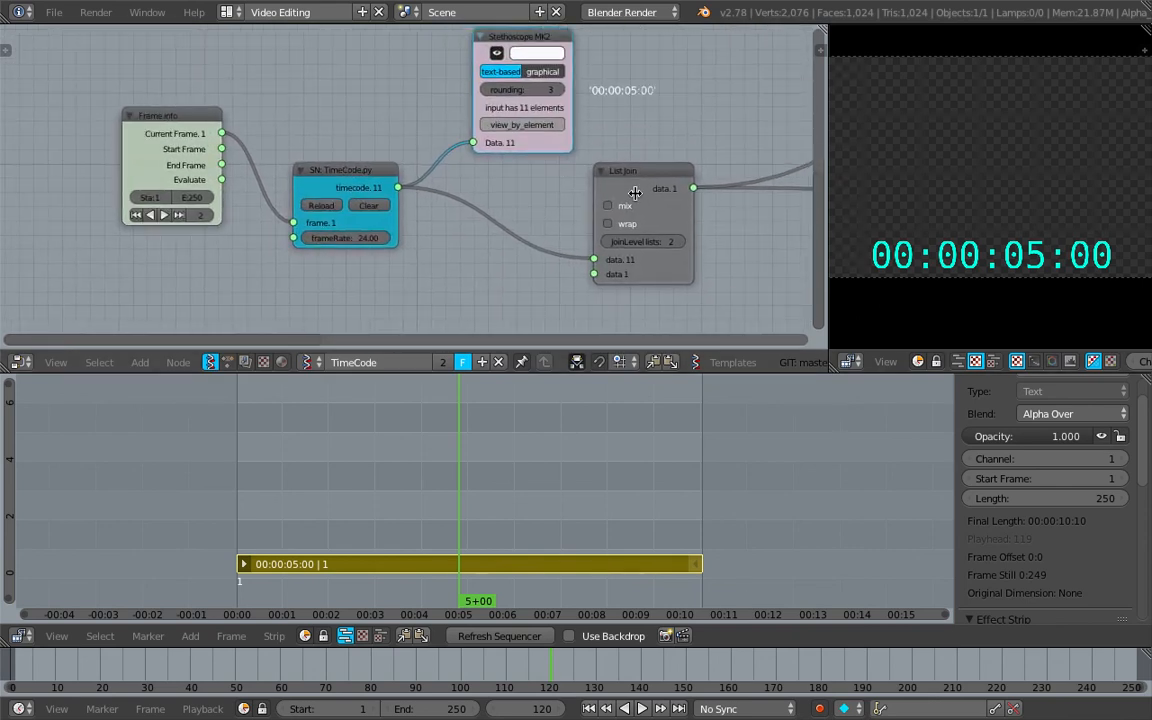
pyautogui.moveTo(331, 287); pyautogui.dragTo(371, 281, button='middle')
# Switch the node editor to the Animation Nodes tree and inspect its Timecode Generator node
pyautogui.click(228, 362)
pyautogui.scroll(7, 362, 264)
pyautogui.moveTo(430, 254); pyautogui.dragTo(305, 234, button='middle')
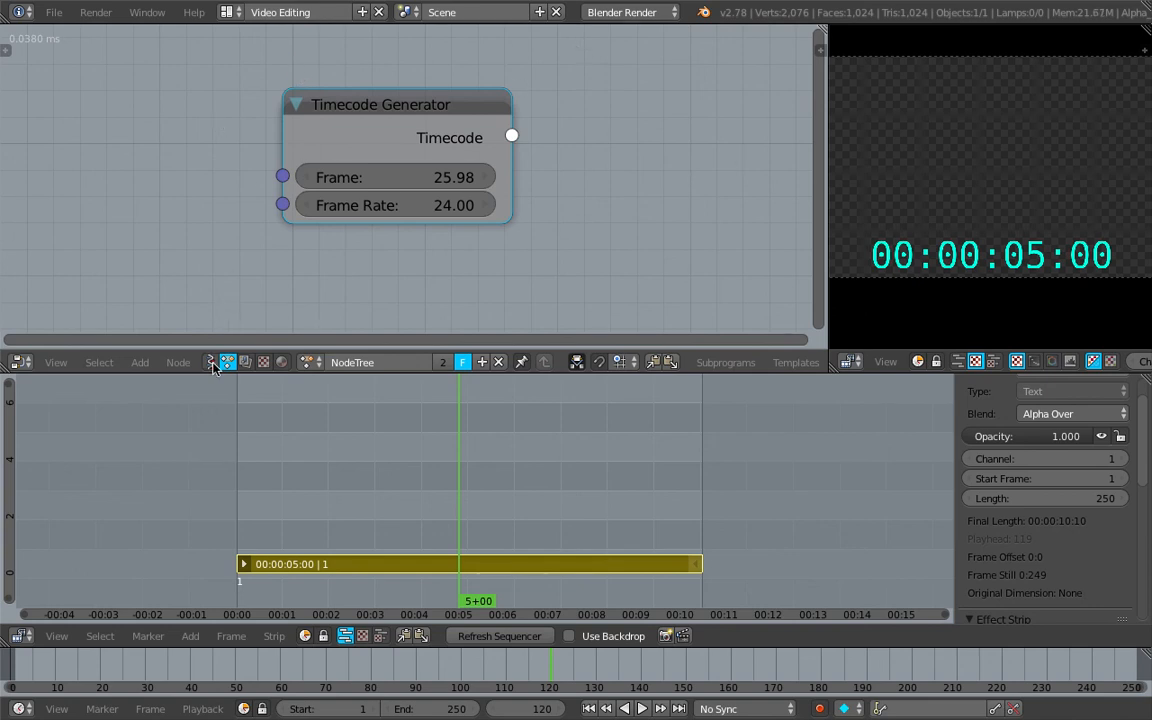
pyautogui.moveTo(398, 106); pyautogui.dragTo(384, 127)
pyautogui.scroll(-2, 380, 130)
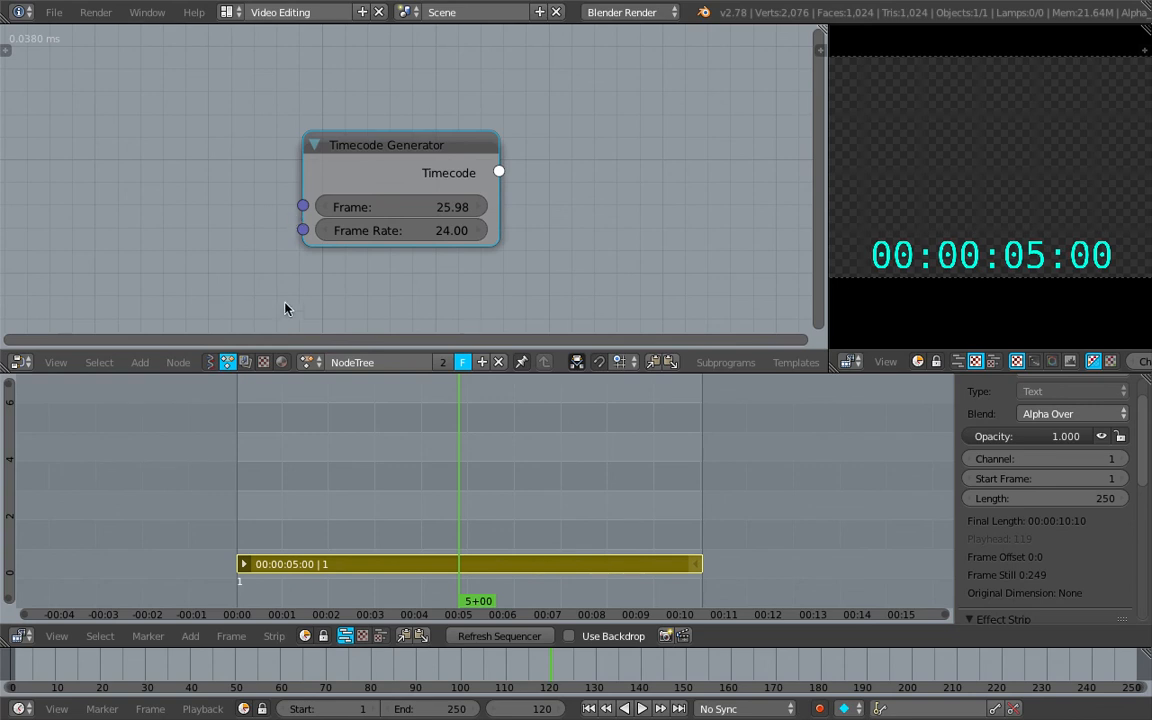
# Split the sequencer area and show the TimeCode.py script in a Text Editor in the new part
pyautogui.moveTo(1146, 380); pyautogui.dragTo(676, 440)
pyautogui.click(697, 637)
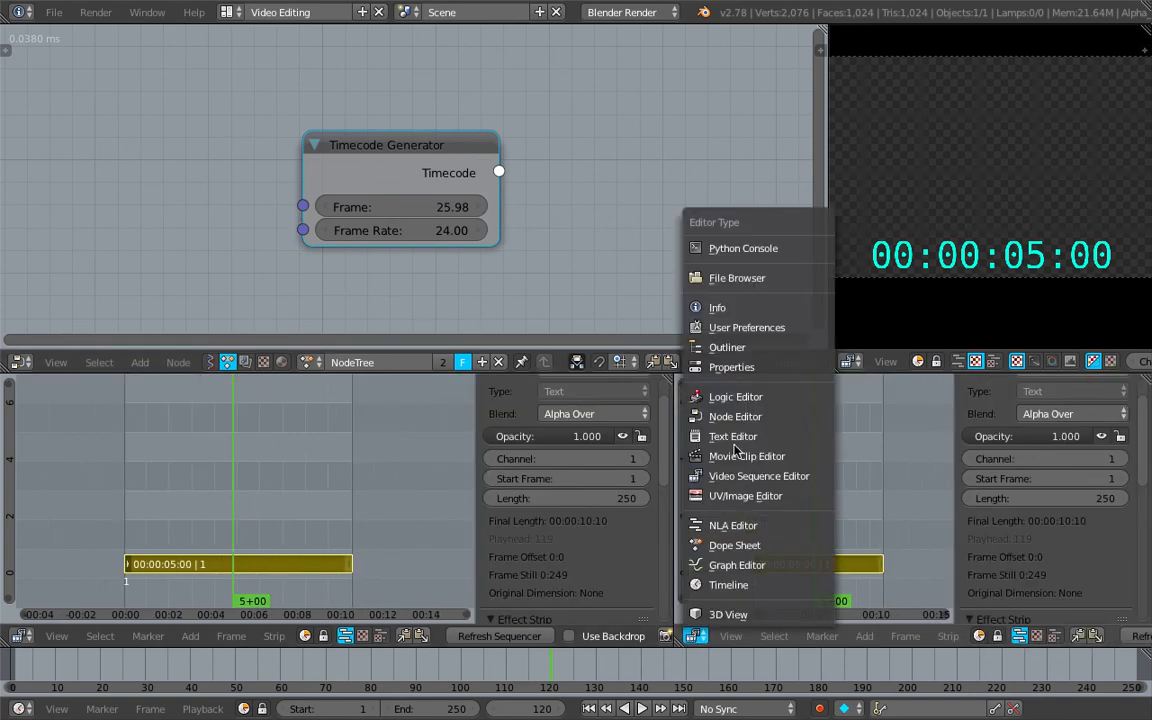
pyautogui.click(734, 438)
pyautogui.click(866, 637)
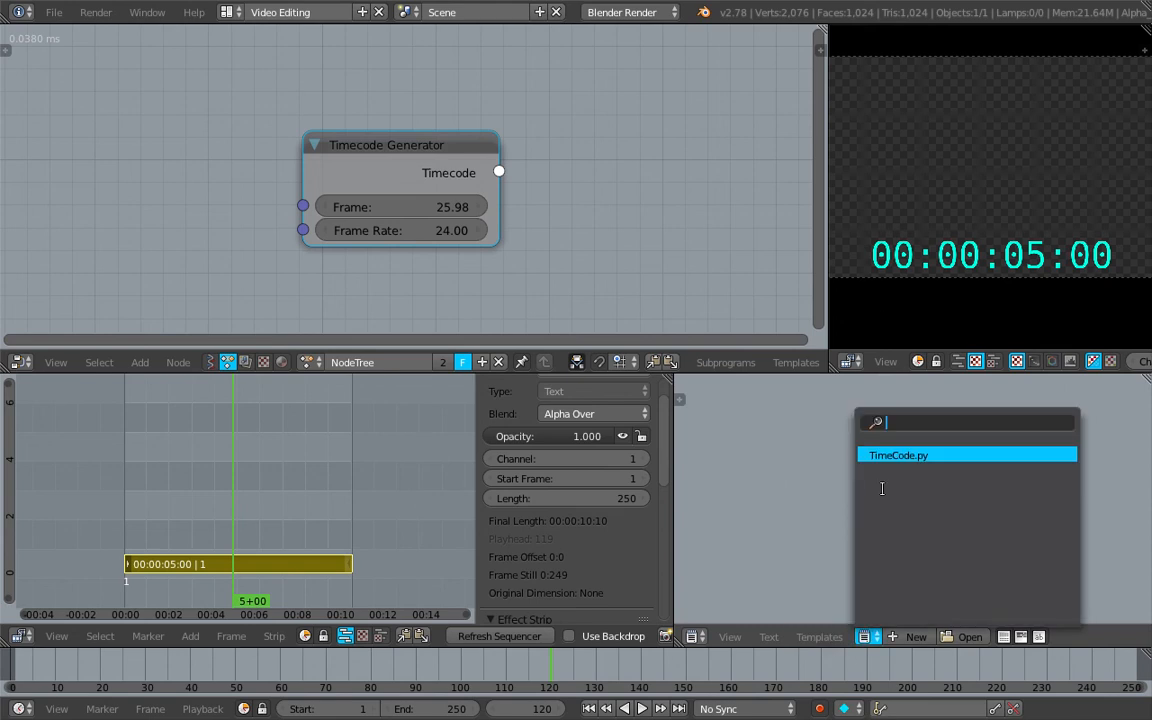
pyautogui.press('Return')
pyautogui.scroll(-4, 962, 636)
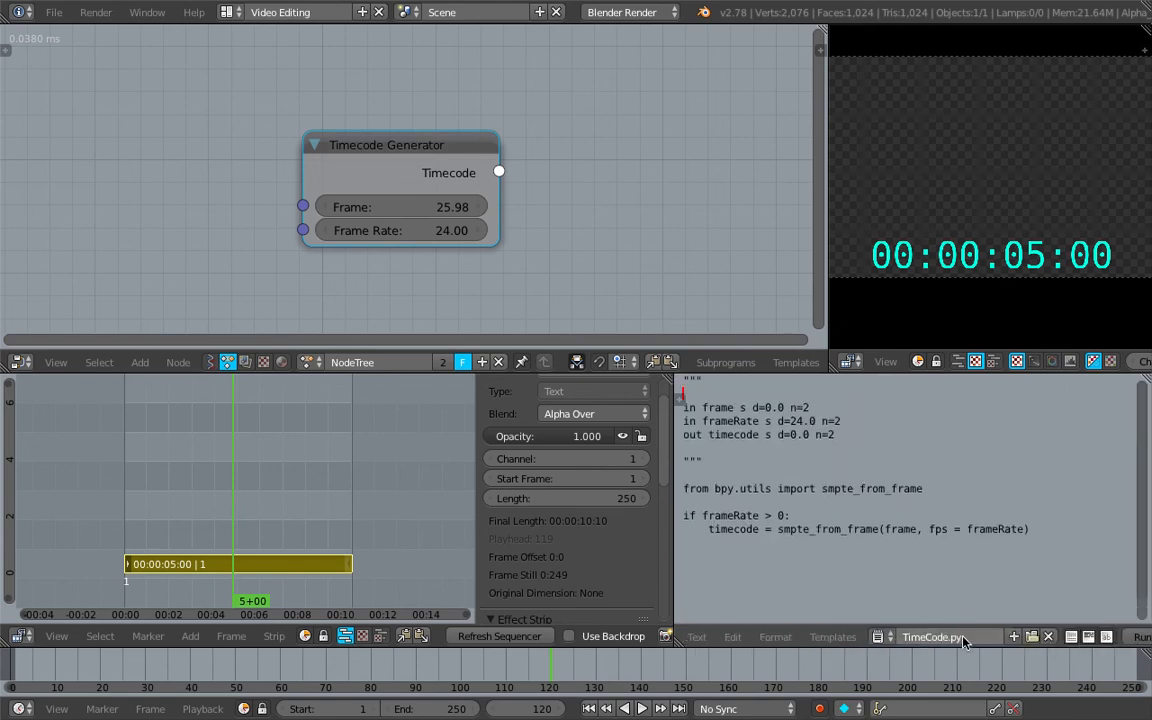
# Turn on line numbers and syntax highlighting for TimeCode.py and select the entire script
pyautogui.click(1015, 638)
pyautogui.click(1054, 637)
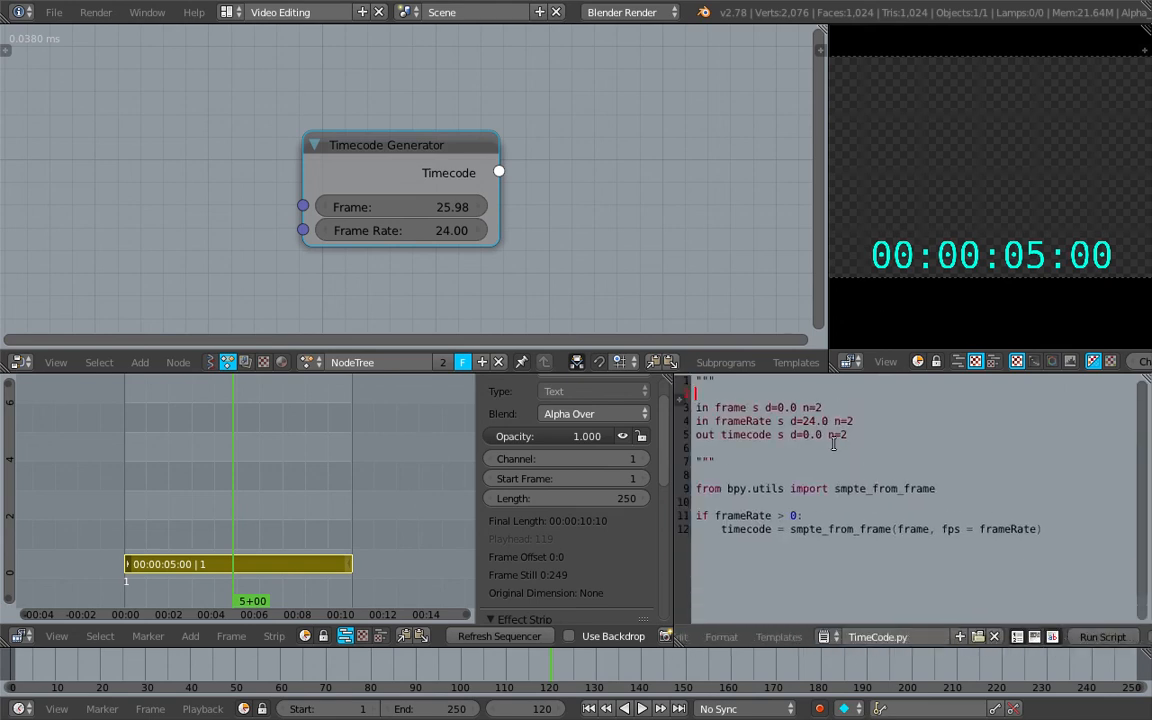
pyautogui.moveTo(1037, 529); pyautogui.dragTo(635, 384)
# Return the node editor to the Sverchok TimeCode tree and inspect the TimeCode.py script node
pyautogui.click(212, 362)
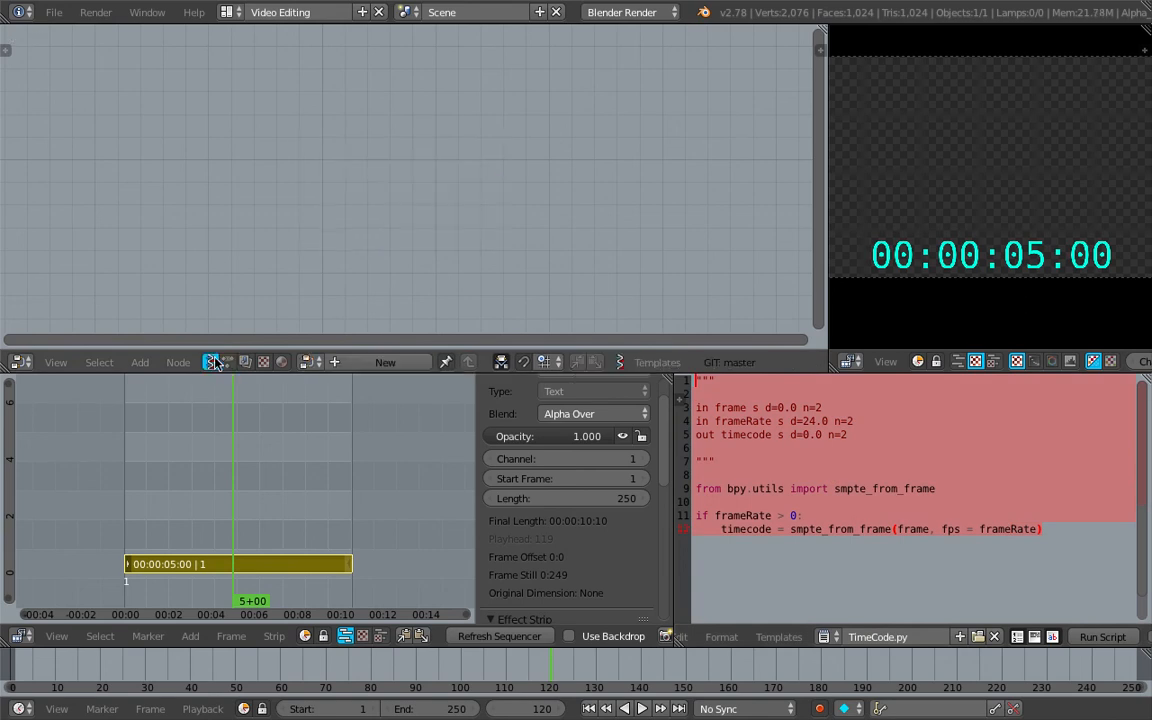
pyautogui.click(310, 362)
pyautogui.click(324, 392)
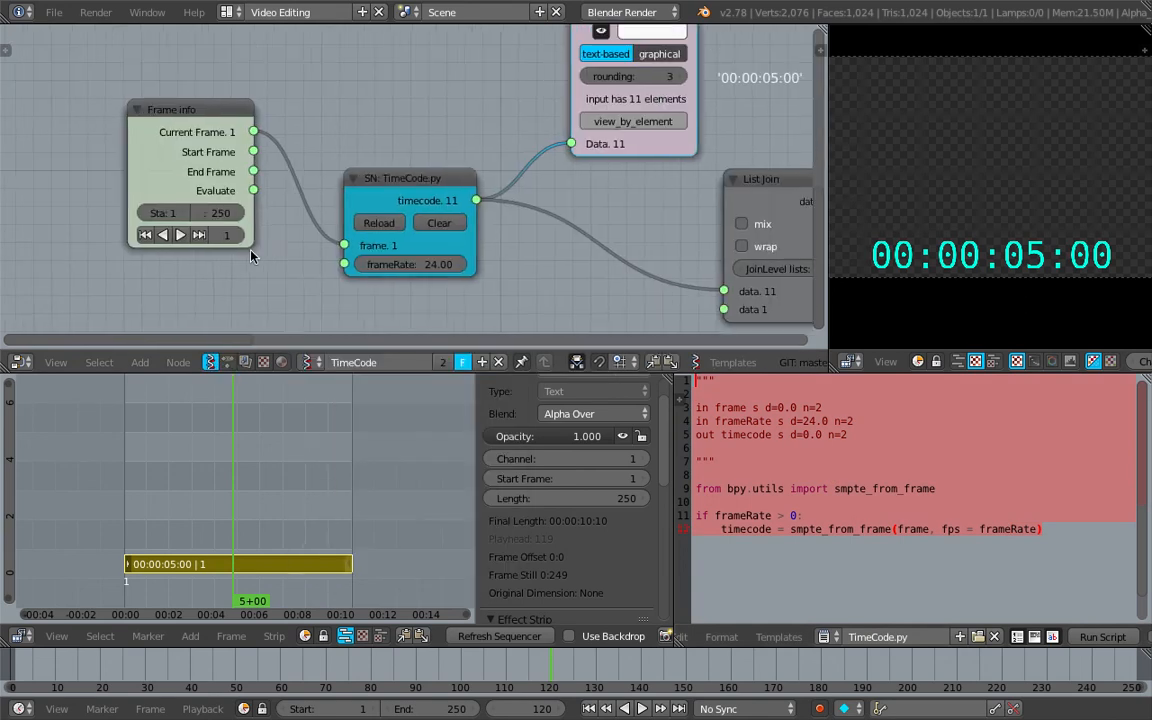
pyautogui.scroll(3, 278, 165)
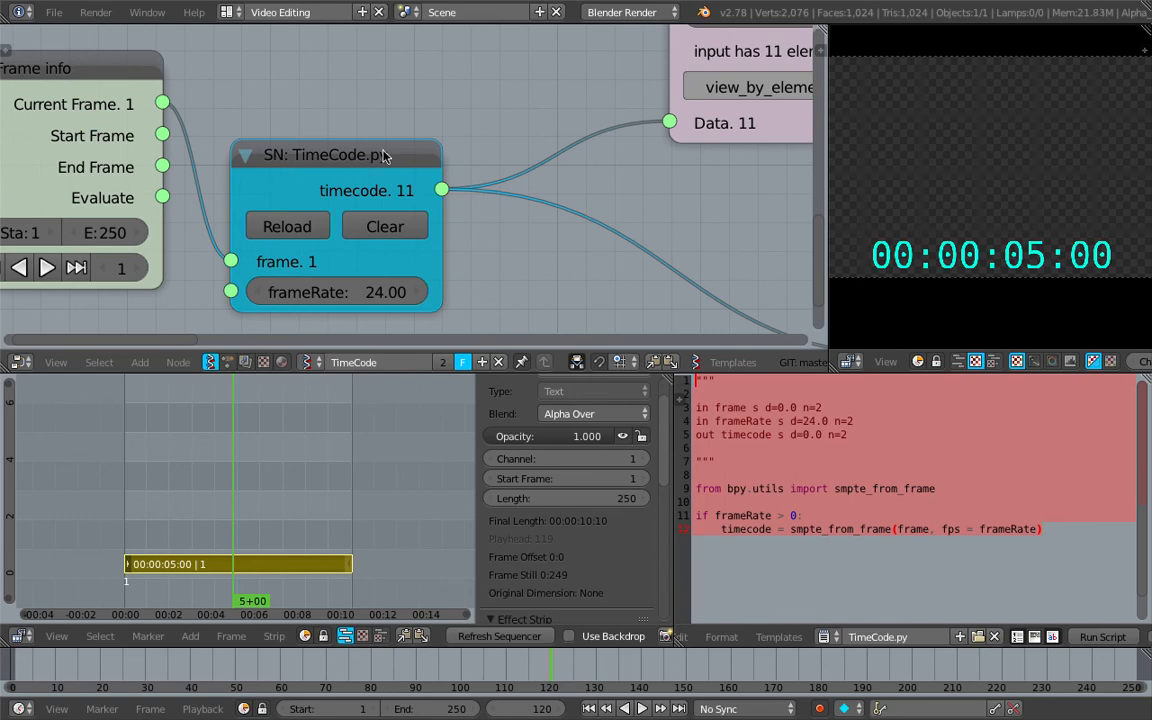
pyautogui.moveTo(384, 151); pyautogui.dragTo(427, 91)
# Space out the TimeCode.py, Stethoscope and List Join nodes and save the file
pyautogui.scroll(-5, 429, 168)
pyautogui.moveTo(429, 168); pyautogui.dragTo(419, 172, button='middle')
pyautogui.moveTo(380, 159); pyautogui.dragTo(361, 205)
pyautogui.scroll(-3, 361, 200)
pyautogui.moveTo(217, 113); pyautogui.dragTo(148, 118)
pyautogui.moveTo(374, 156); pyautogui.dragTo(357, 156)
pyautogui.moveTo(450, 129); pyautogui.dragTo(336, 163, button='middle')
pyautogui.hotkey('ctrl', 's')
pyautogui.click(336, 168)
# Adjust the placement of the Typography Viewer, Frame info and Color in nodes, and save the file again
pyautogui.moveTo(680, 182); pyautogui.dragTo(414, 195, button='middle')
pyautogui.scroll(-1, 414, 195)
pyautogui.moveTo(337, 208); pyautogui.dragTo(399, 183)
pyautogui.moveTo(568, 108); pyautogui.dragTo(497, 181, button='middle')
pyautogui.moveTo(591, 196); pyautogui.dragTo(597, 225)
pyautogui.moveTo(598, 206); pyautogui.dragTo(566, 167, button='middle')
pyautogui.hotkey('ctrl', 's')
pyautogui.click(573, 163)
# Review the chain of text, font_size and color Object ID Set nodes with their Float and Color in inputs
pyautogui.scroll(-1, 597, 160)
pyautogui.moveTo(494, 168); pyautogui.dragTo(452, 181, button='middle')
pyautogui.moveTo(558, 141); pyautogui.dragTo(386, 251, button='middle')
pyautogui.moveTo(725, 227); pyautogui.dragTo(473, 183, button='middle')
pyautogui.scroll(1, 533, 179)
pyautogui.moveTo(603, 122); pyautogui.dragTo(568, 107, button='middle')
pyautogui.moveTo(466, 180); pyautogui.dragTo(402, 167)
pyautogui.moveTo(247, 125); pyautogui.dragTo(303, 175, button='middle')
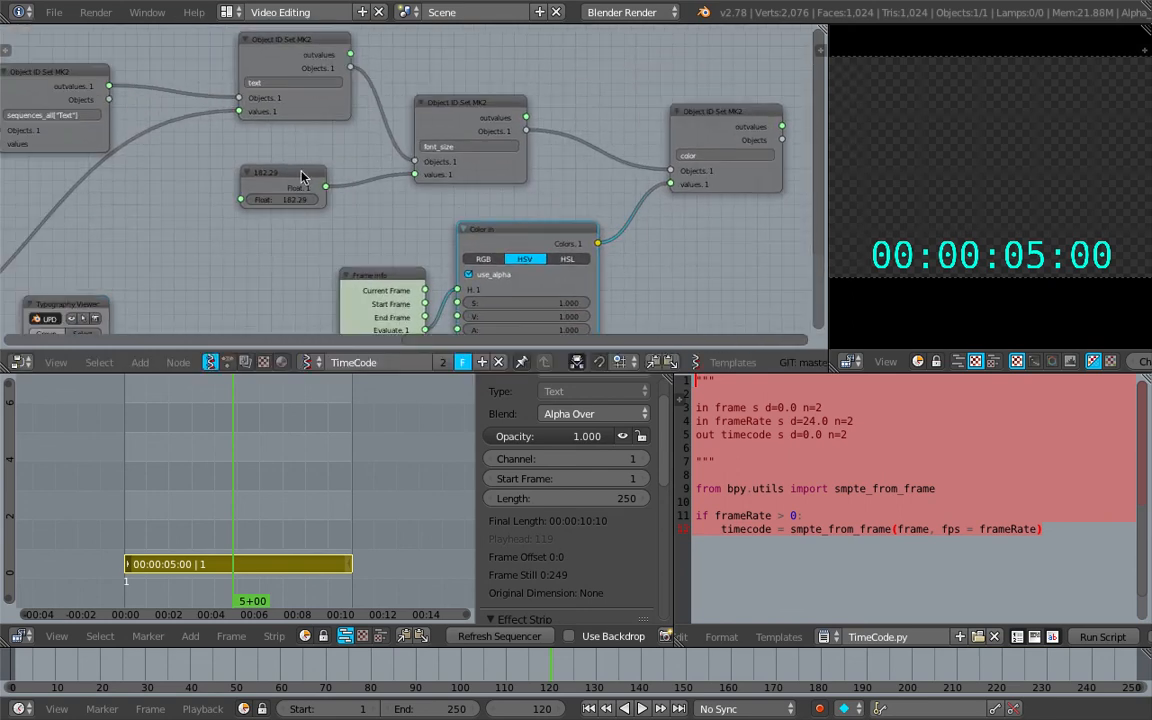
pyautogui.scroll(-4, 587, 176)
pyautogui.moveTo(366, 219); pyautogui.dragTo(462, 178, button='middle')
pyautogui.scroll(2, 376, 466)
pyautogui.scroll(2, 330, 477)
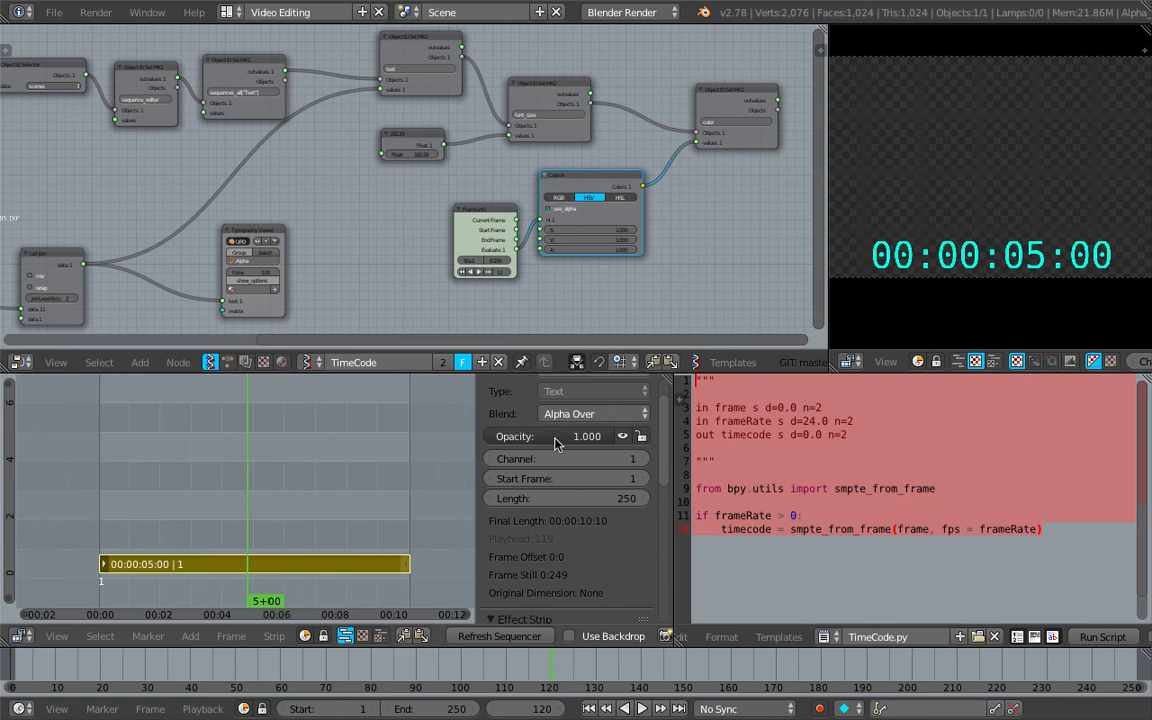
# Change the Text Editor area to a 3D View of the timecode text object and play the animation briefly
pyautogui.scroll(5, 697, 638)
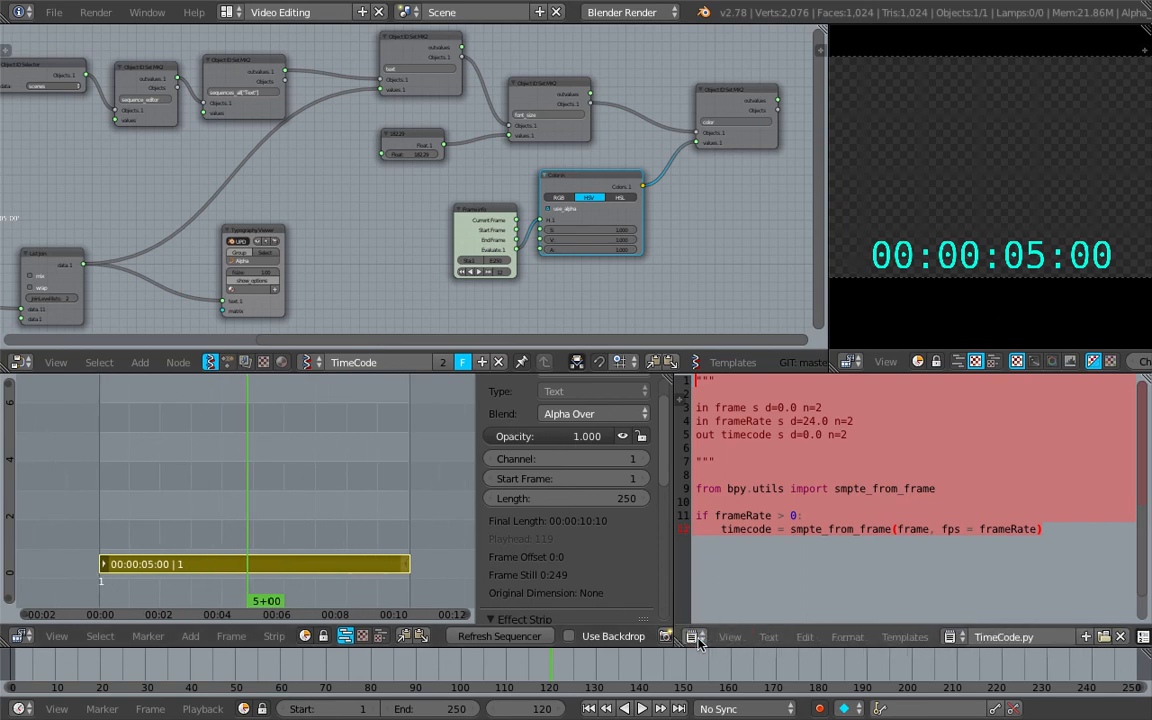
pyautogui.click(694, 637)
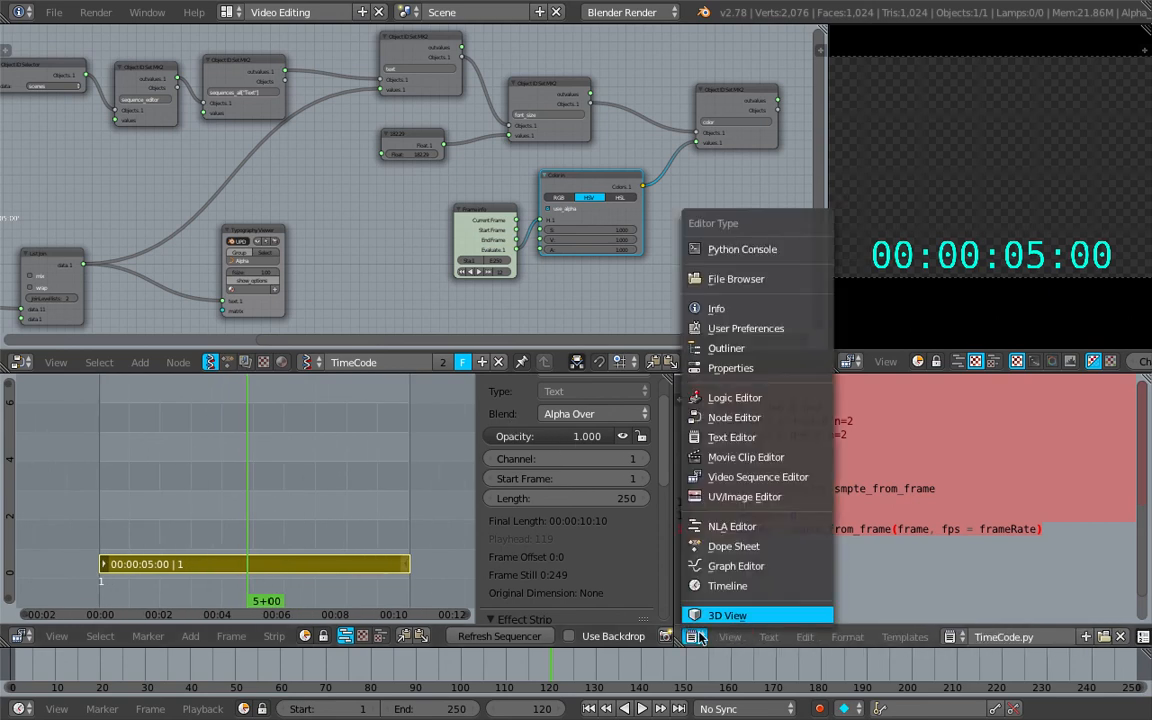
pyautogui.click(748, 613)
pyautogui.moveTo(890, 522)
pyautogui.mouseDown(button='middle')
pyautogui.moveTo(880, 480)
pyautogui.moveTo(863, 488)
pyautogui.moveTo(916, 471)
pyautogui.moveTo(893, 510)
pyautogui.mouseUp(button='middle')
pyautogui.scroll(-2, 916, 471)
pyautogui.moveTo(420, 673); pyautogui.dragTo(882, 641)
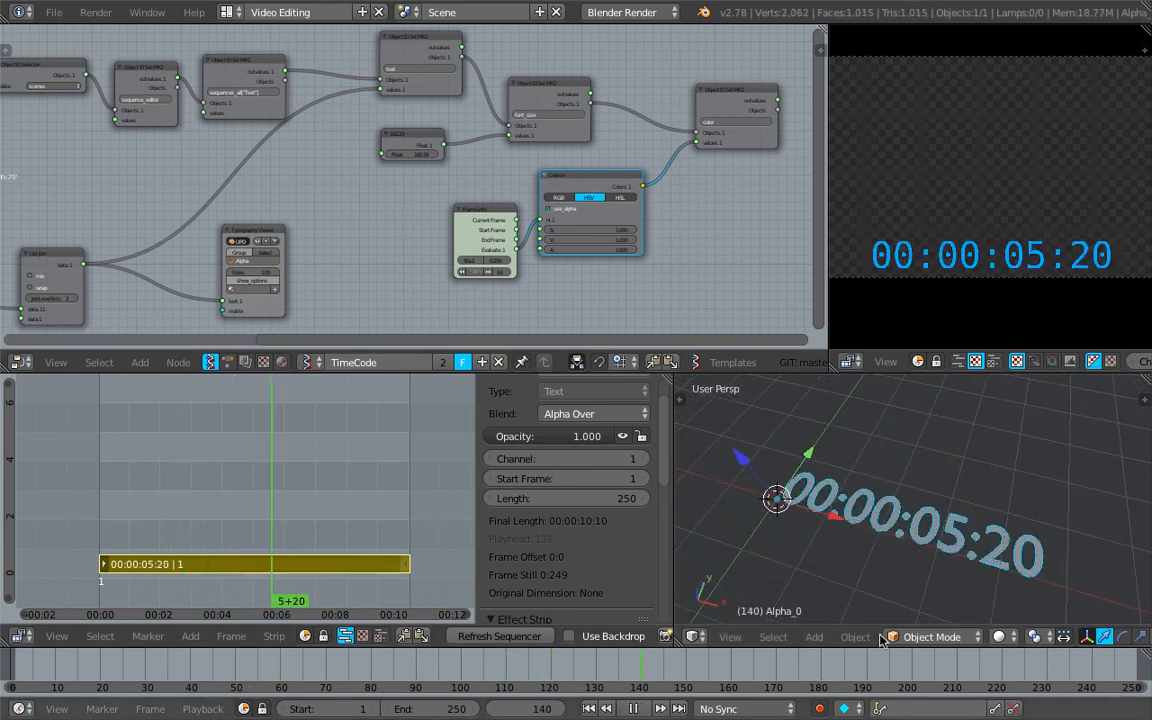
pyautogui.press('Escape')
# Enlarge the sequencer preview and the 3D View, and hide the sequencer's strip properties
pyautogui.scroll(-3, 669, 237)
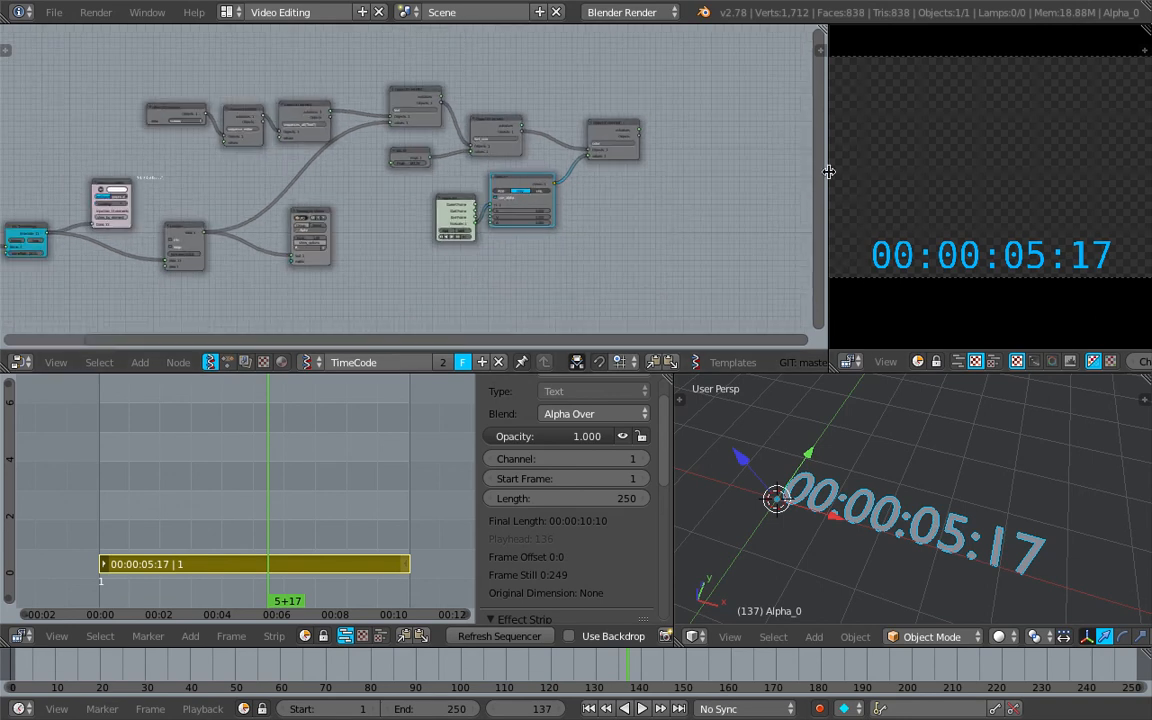
pyautogui.moveTo(827, 177); pyautogui.dragTo(634, 177)
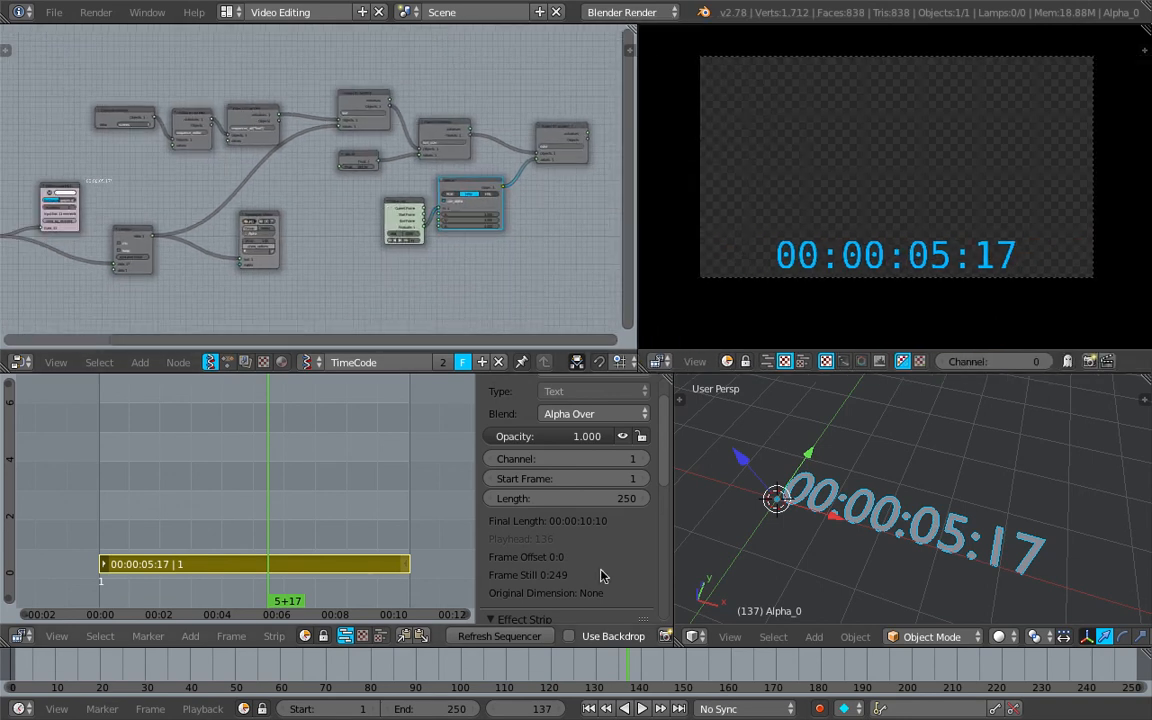
pyautogui.moveTo(599, 662); pyautogui.dragTo(847, 617)
pyautogui.moveTo(852, 550); pyautogui.dragTo(900, 530, button='middle')
pyautogui.scroll(1, 890, 530)
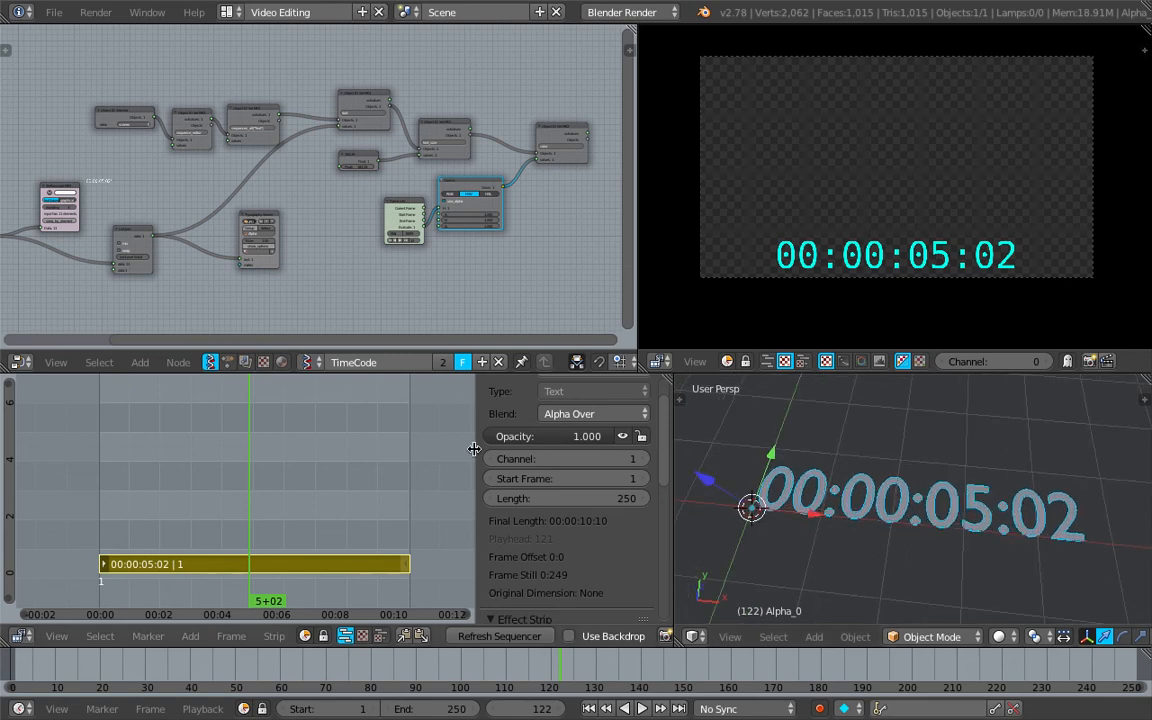
pyautogui.moveTo(474, 449); pyautogui.dragTo(610, 395)
pyautogui.moveTo(673, 440); pyautogui.dragTo(520, 445)
# Scrub to frame 166 and play the animation backwards to compare the timecode in the preview and 3D View
pyautogui.moveTo(410, 665); pyautogui.dragTo(755, 665)
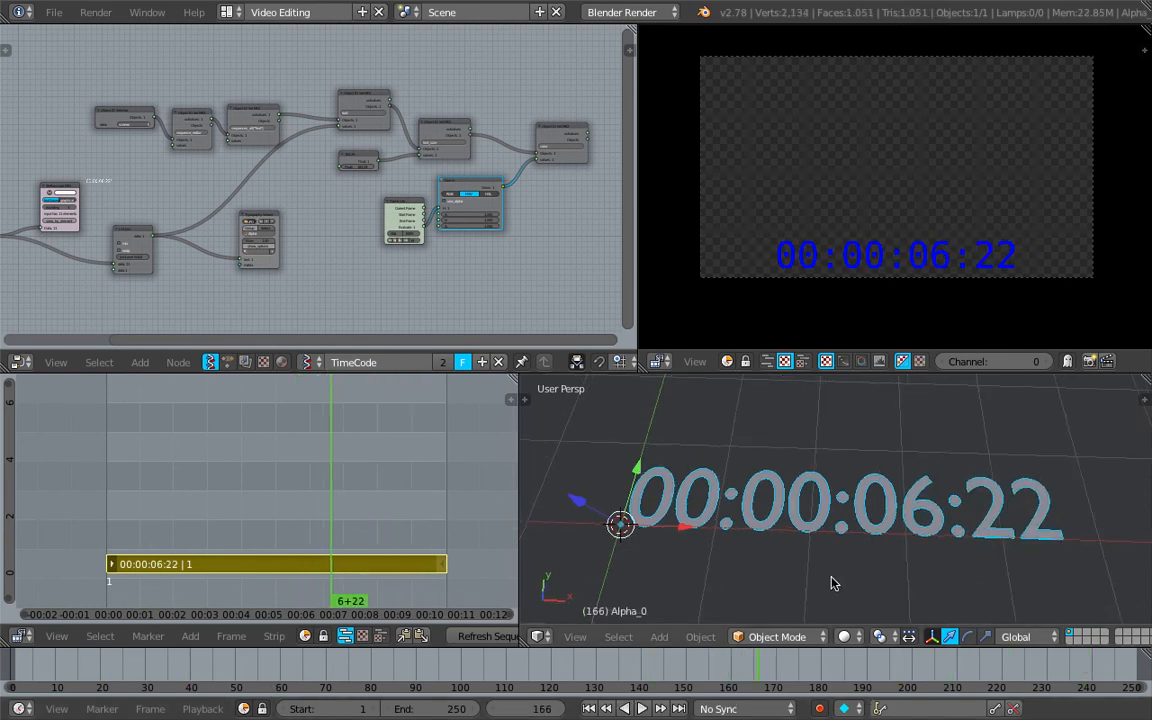
pyautogui.hotkey('shift', 'alt', 'a')
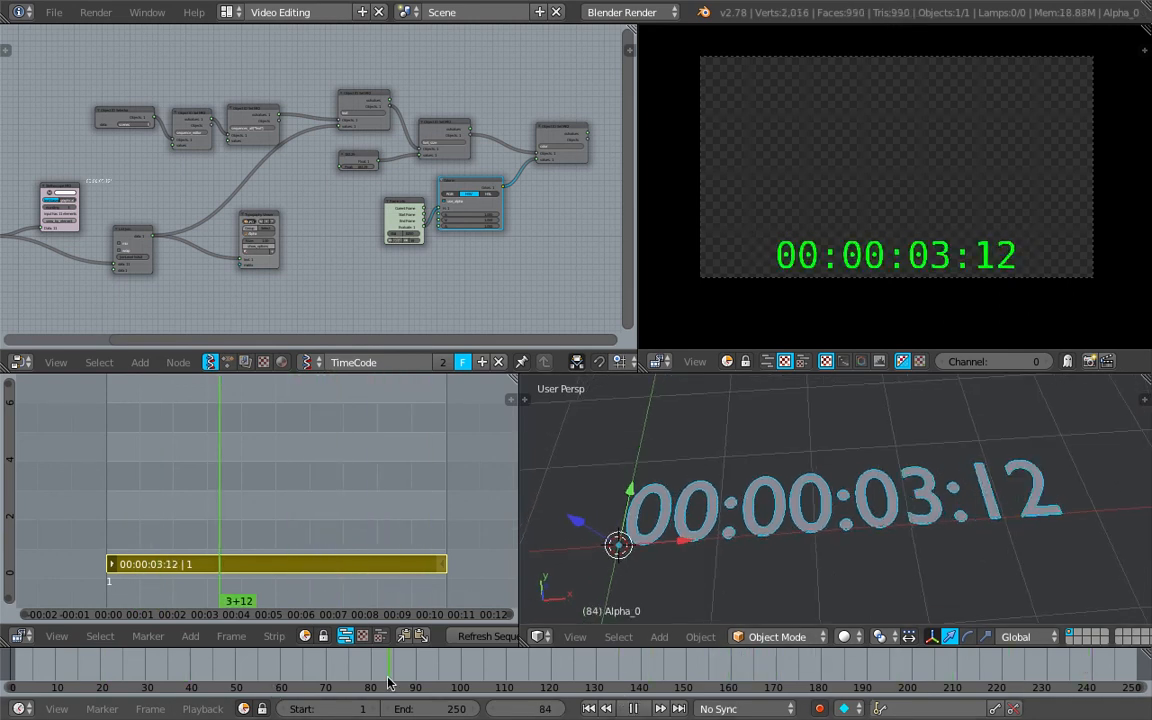
pyautogui.moveTo(407, 695); pyautogui.dragTo(735, 645)
pyautogui.hotkey('alt', 'a')
pyautogui.moveTo(836, 572); pyautogui.dragTo(861, 543, button='middle')
# Scrub to frame 169 and examine the 3D timecode text from another angle alongside the enlarged preview
pyautogui.moveTo(825, 668); pyautogui.dragTo(771, 663)
pyautogui.moveTo(827, 517); pyautogui.dragTo(800, 420, button='middle')
pyautogui.scroll(-4, 848, 521)
pyautogui.scroll(1, 876, 233)
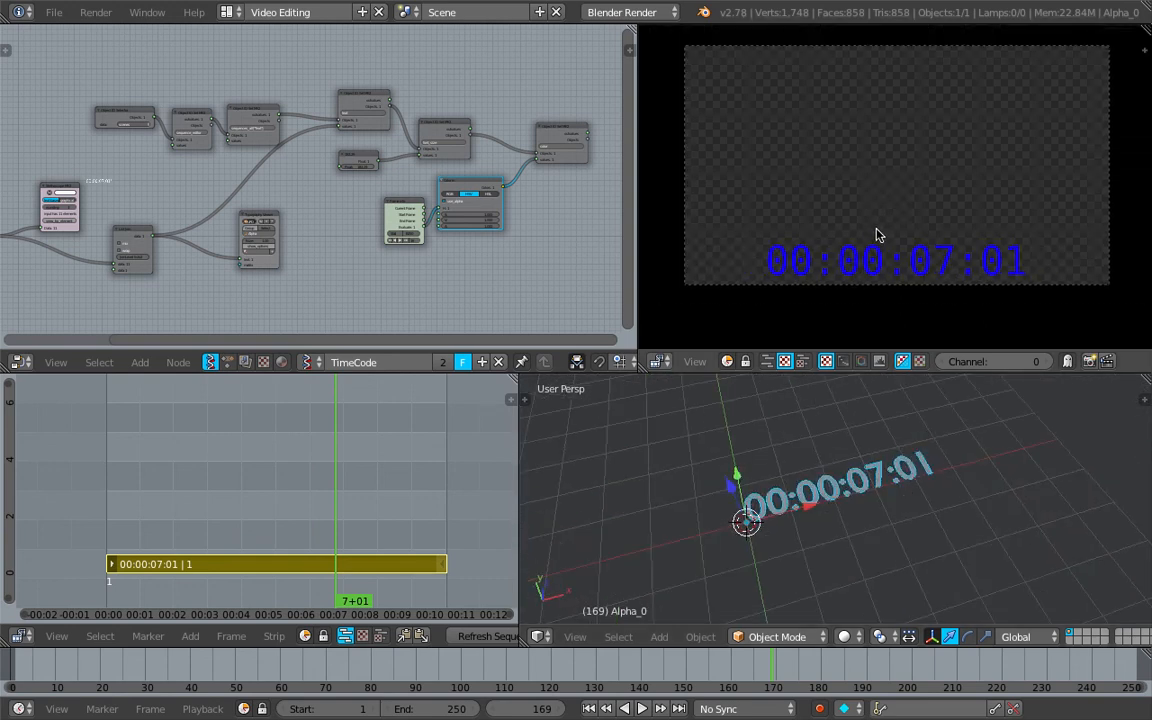
# Scrub and play through the timeline to check the timecode and its color, stopping at frame 123
pyautogui.moveTo(690, 662); pyautogui.dragTo(517, 661)
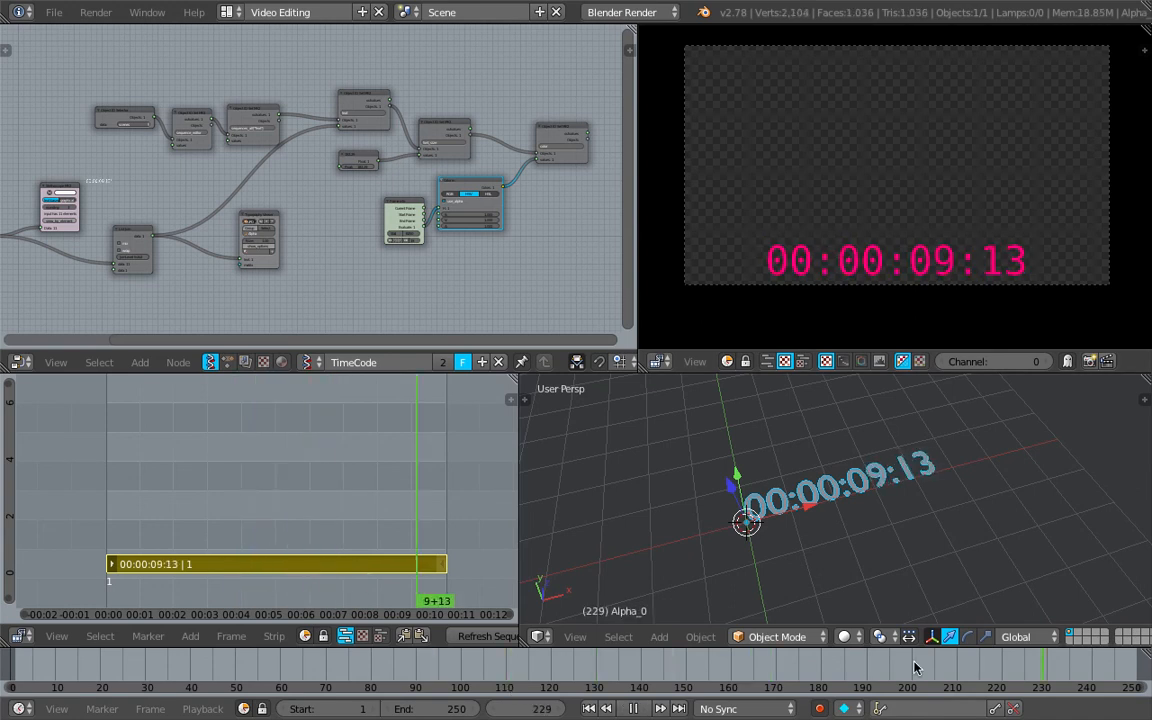
pyautogui.hotkey('alt', 'a')
pyautogui.moveTo(883, 460); pyautogui.dragTo(851, 478, button='middle')
pyautogui.scroll(3, 905, 483)
# Review the finished TimeCode node tree from the Frame info and script nodes through to the Color in node
pyautogui.moveTo(319, 470); pyautogui.dragTo(273, 475)
pyautogui.moveTo(411, 278); pyautogui.dragTo(433, 277, button='middle')
pyautogui.scroll(6, 433, 277)
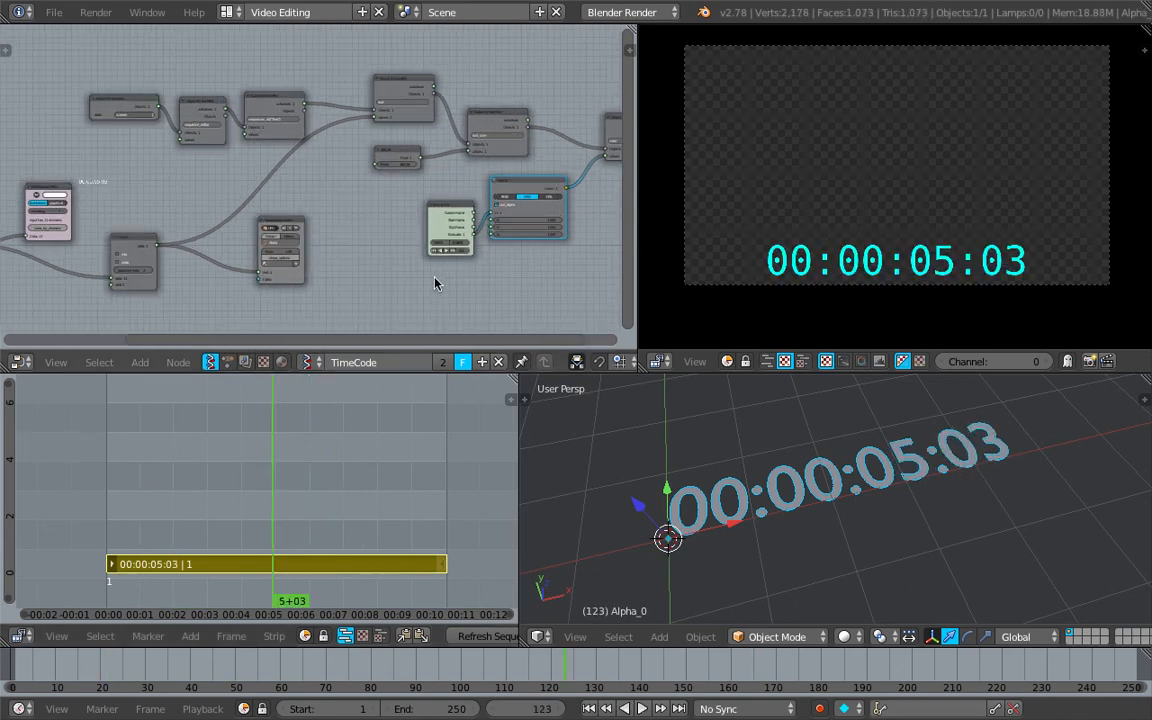
pyautogui.moveTo(356, 225); pyautogui.dragTo(527, 171, button='middle')
pyautogui.moveTo(209, 158); pyautogui.dragTo(376, 164, button='middle')
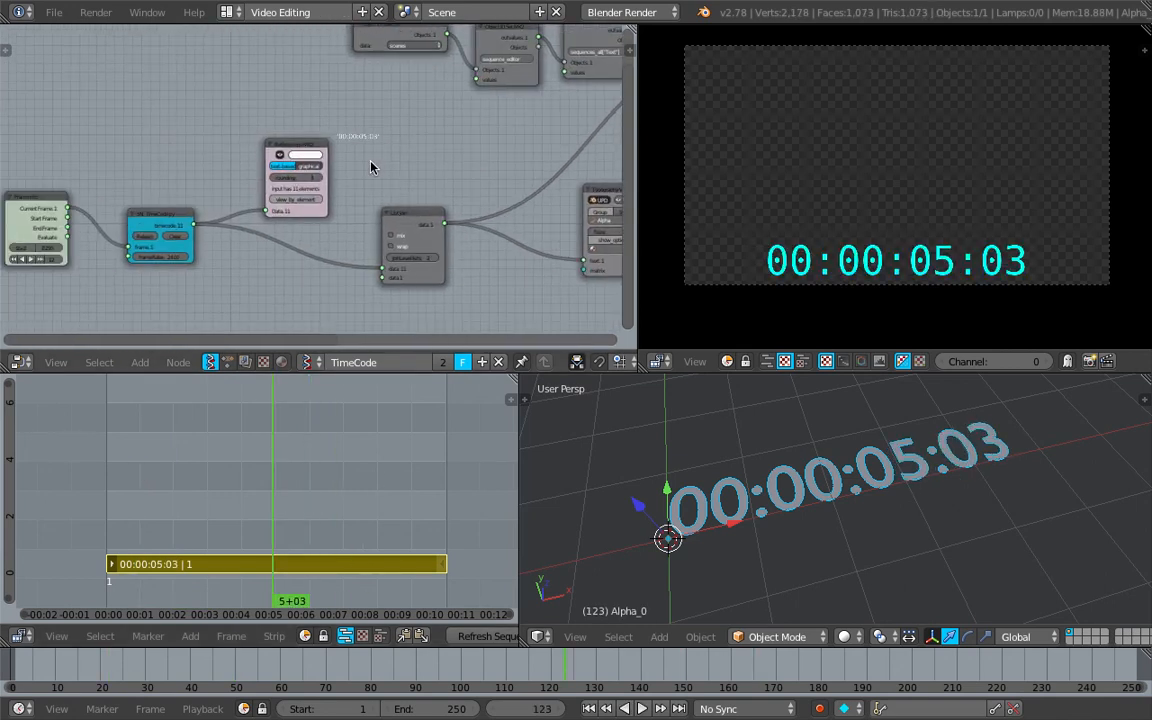
pyautogui.scroll(-1, 390, 162)
pyautogui.moveTo(576, 154); pyautogui.dragTo(357, 193, button='middle')
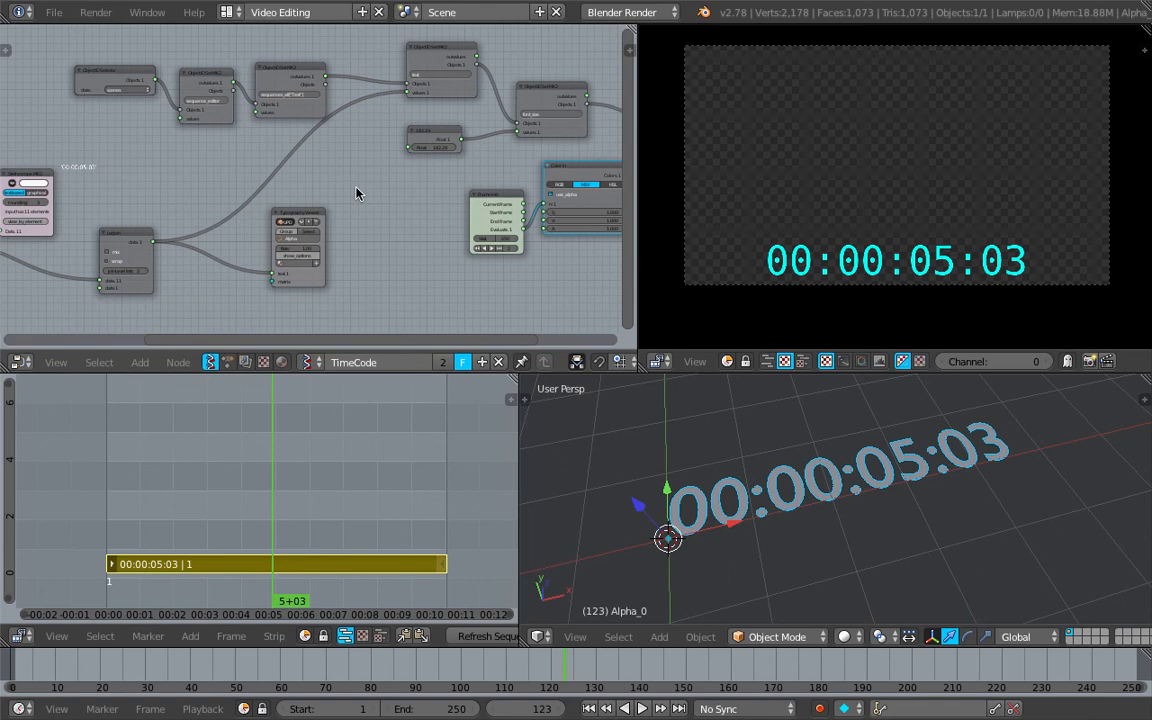